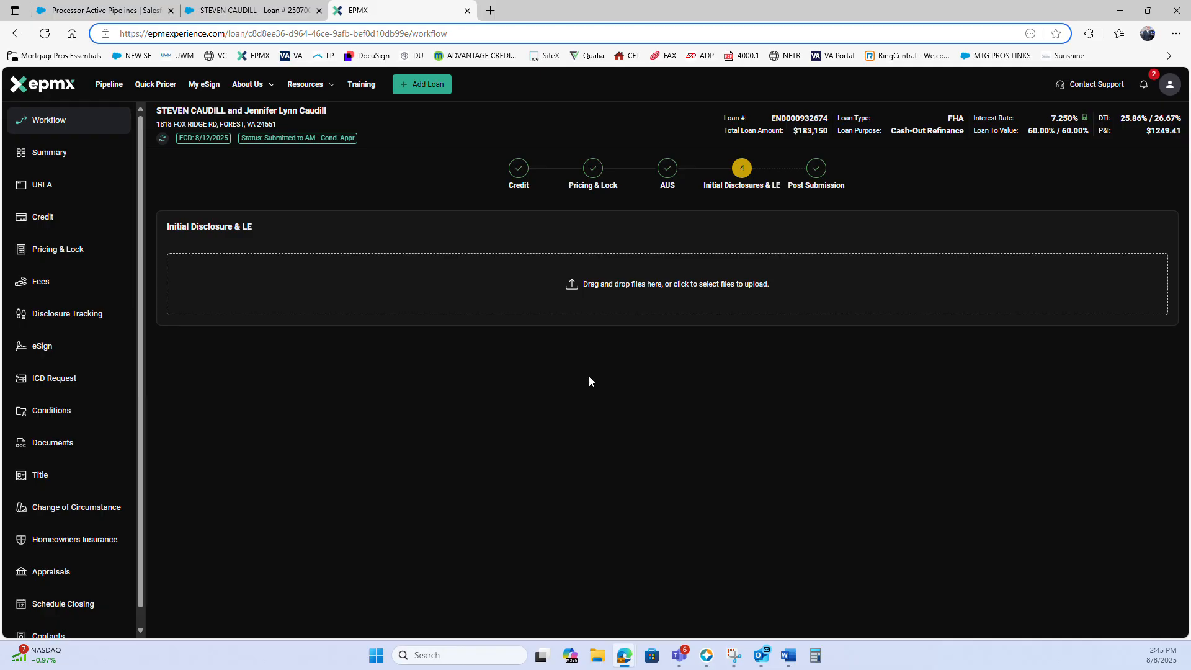
Open the loan's documents and sort the e-folders by created date with the newest first
scroll(69, 372, "down", 1)
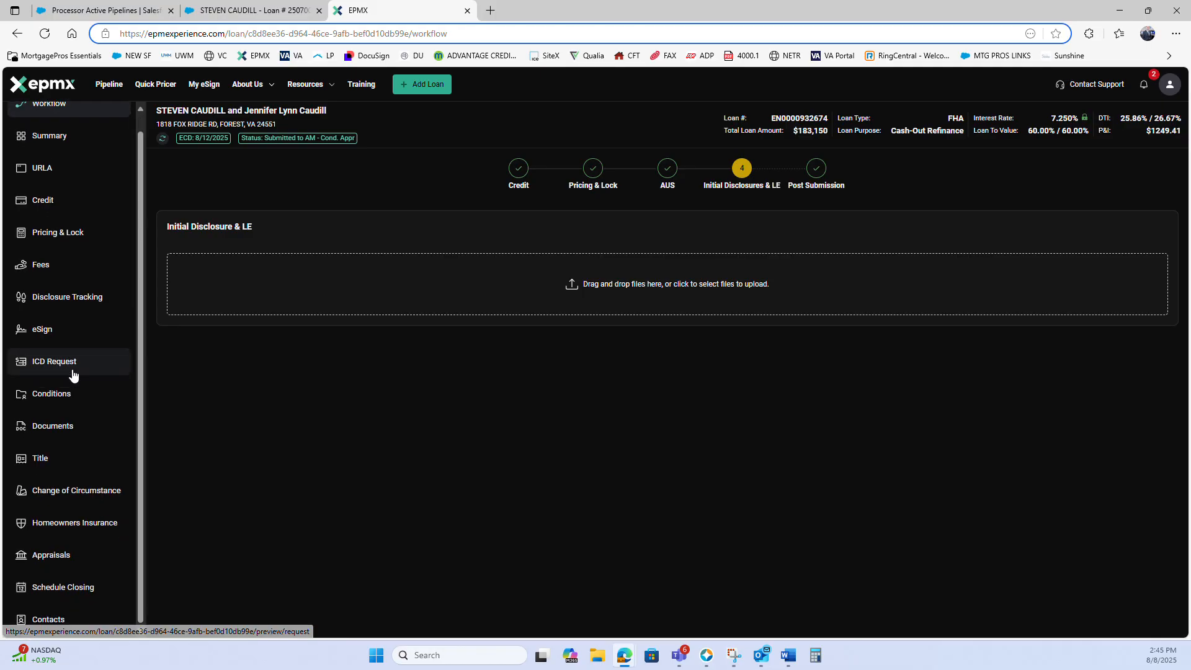
left_click(60, 426)
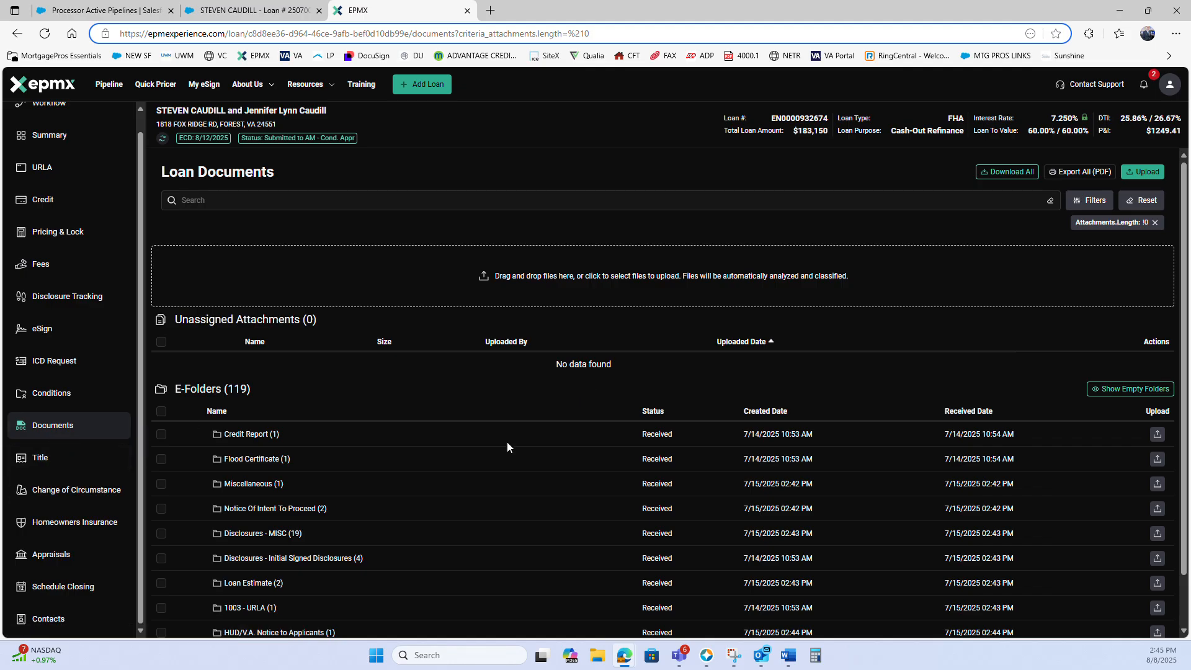
left_click(753, 412)
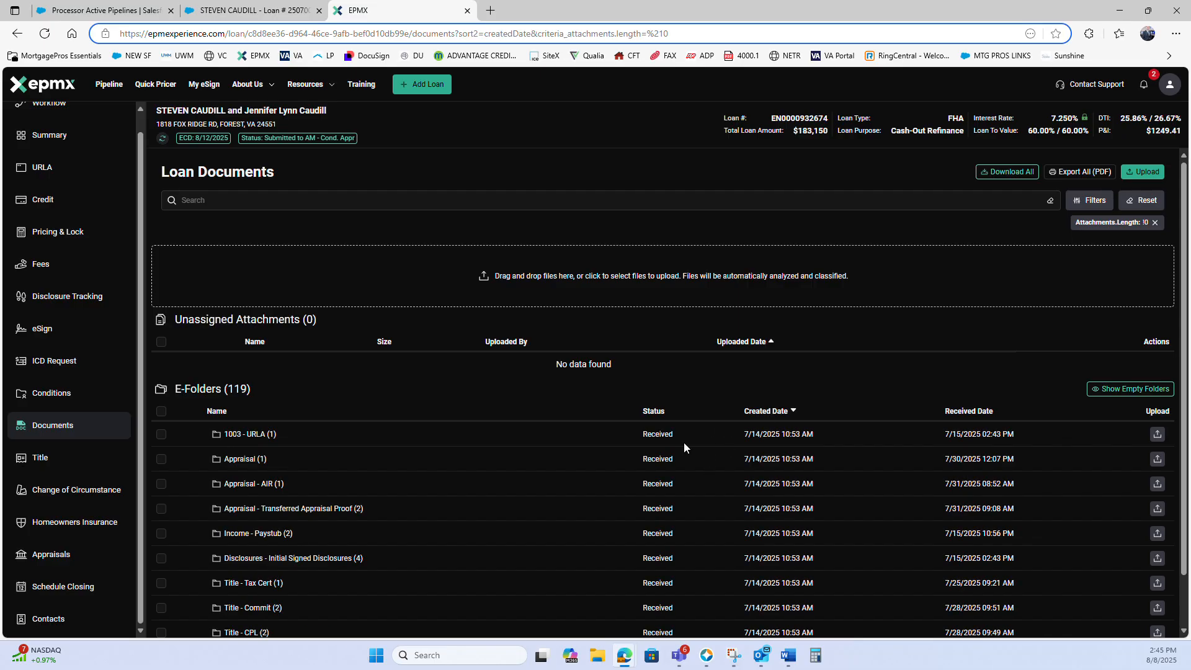
left_click(751, 412)
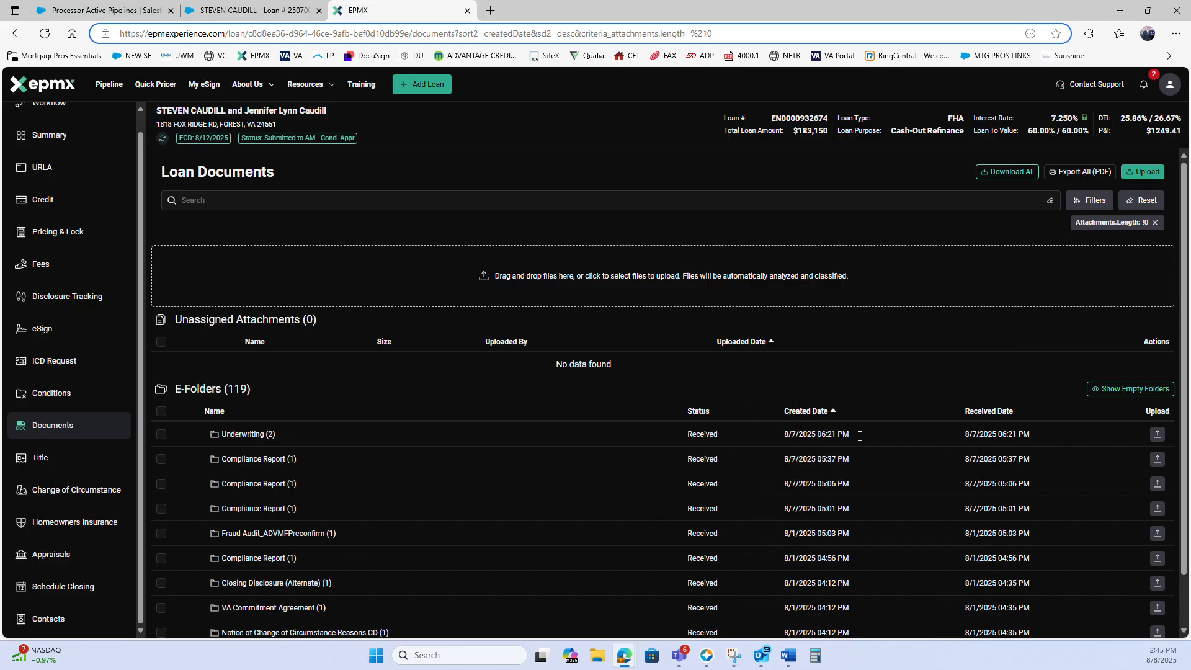
left_click_drag(860, 436, 515, 434)
left_click(442, 410)
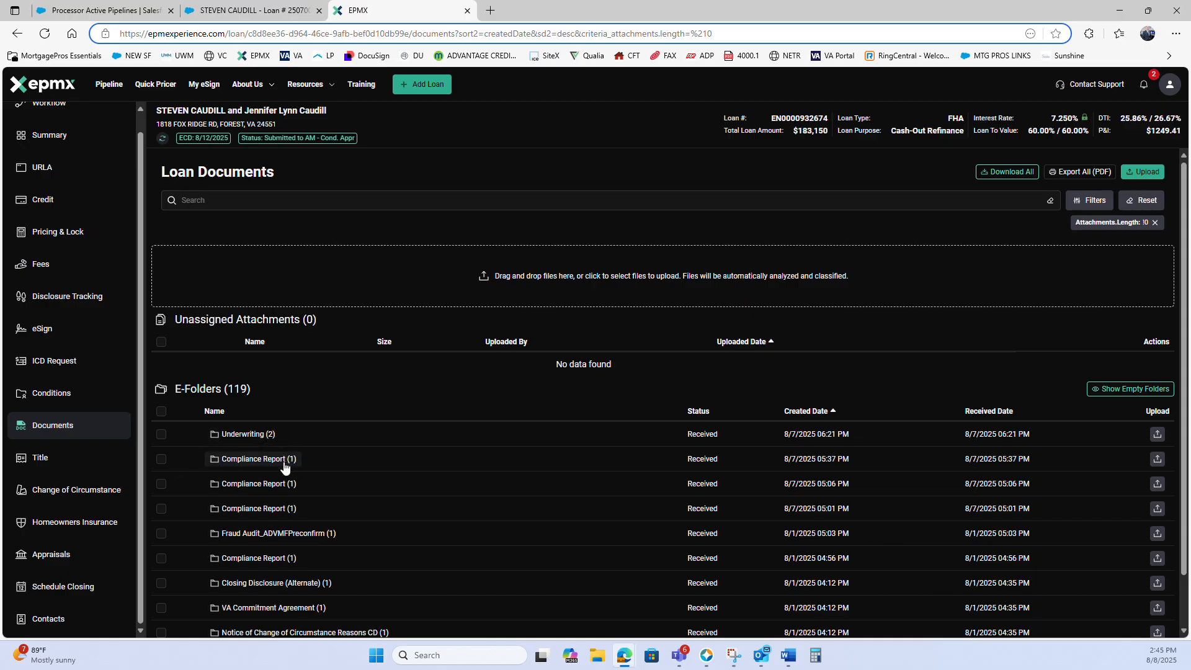
Open the FINDINGS file from the Underwriting folder in its own browser tab
left_click(250, 434)
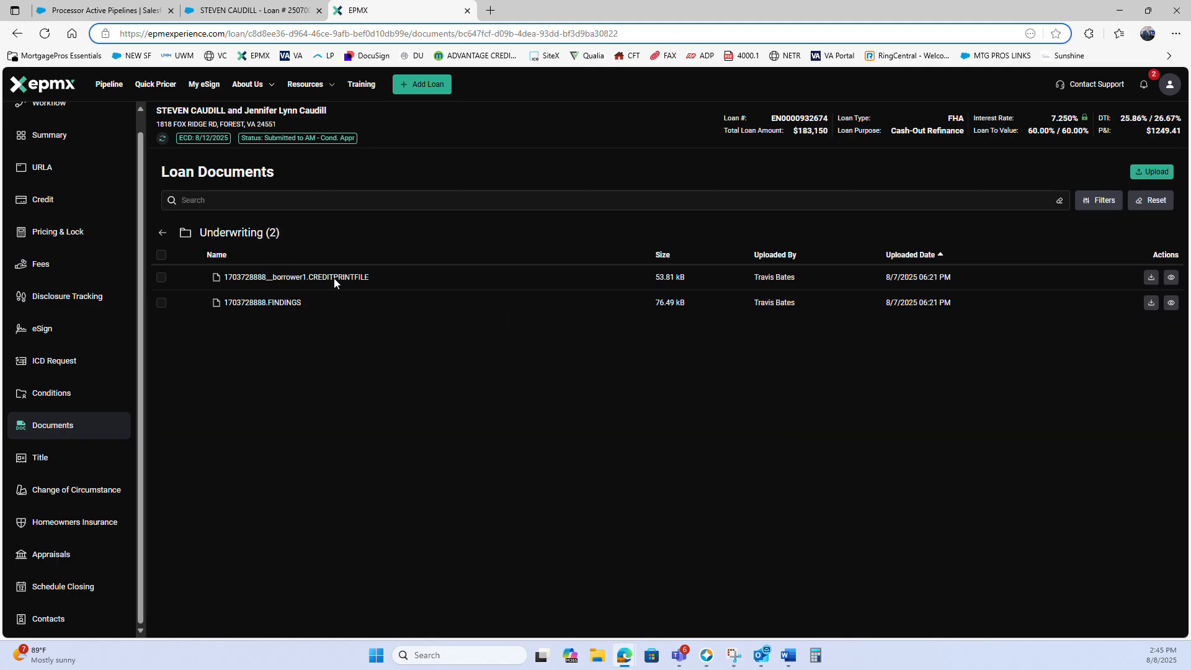
left_click(273, 302)
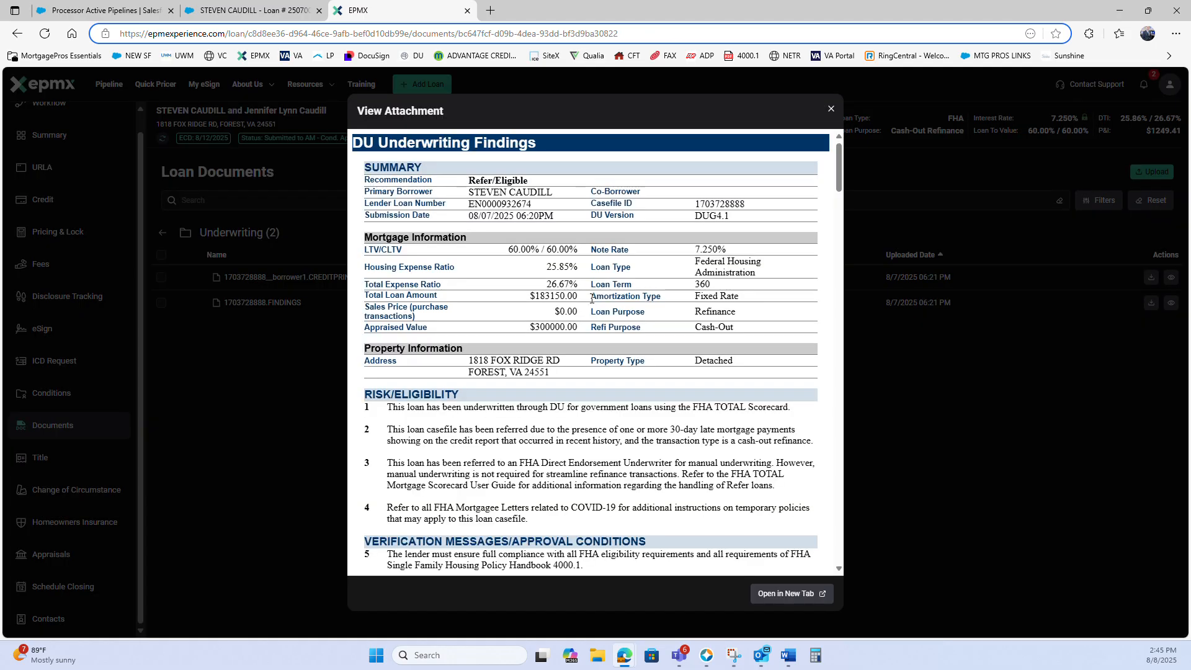
left_click(785, 593)
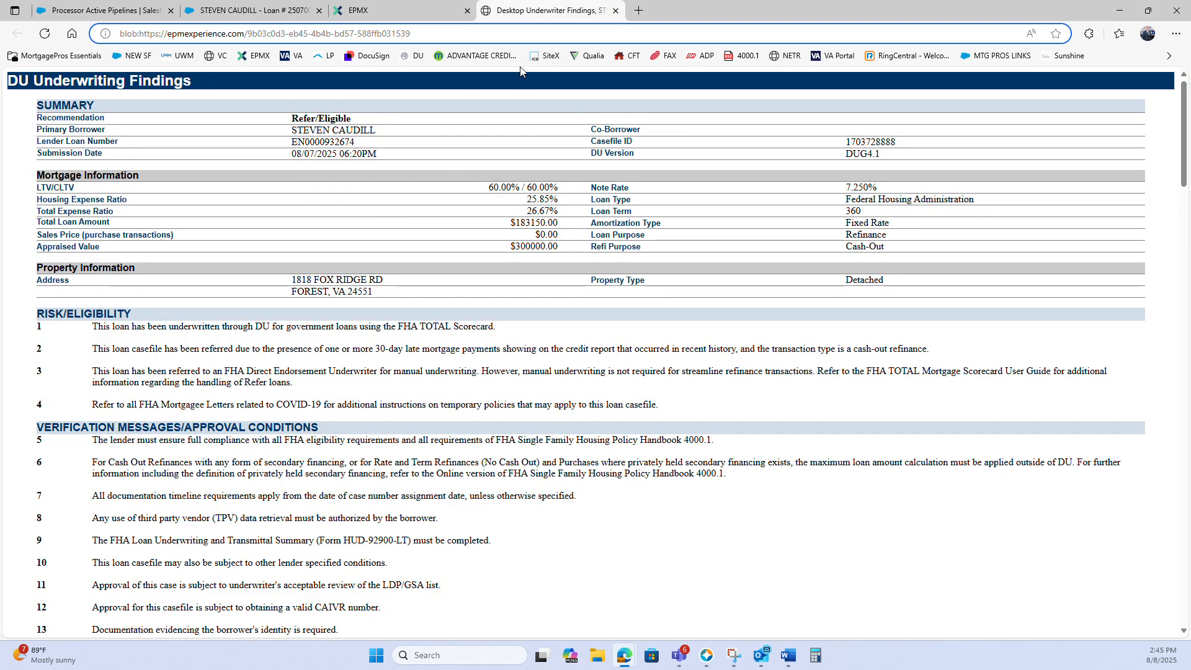
Separate the DU Underwriting Findings tab into its own browser window
left_click_drag(1187, 10, 462, 1)
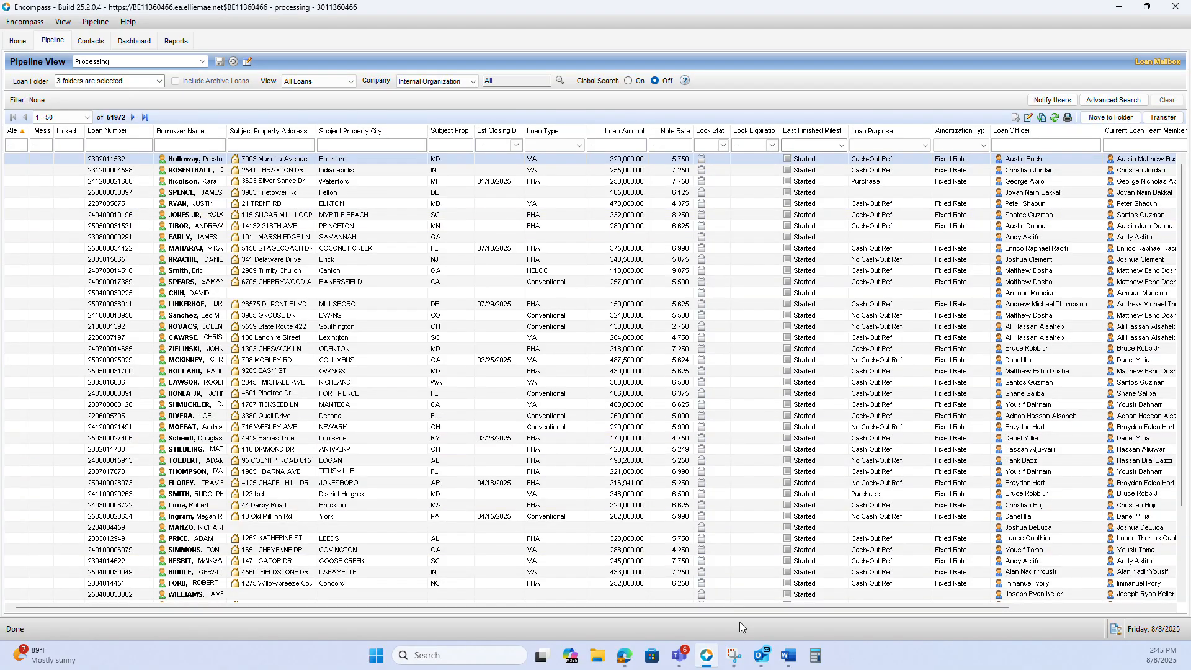
mouse_move(624, 656)
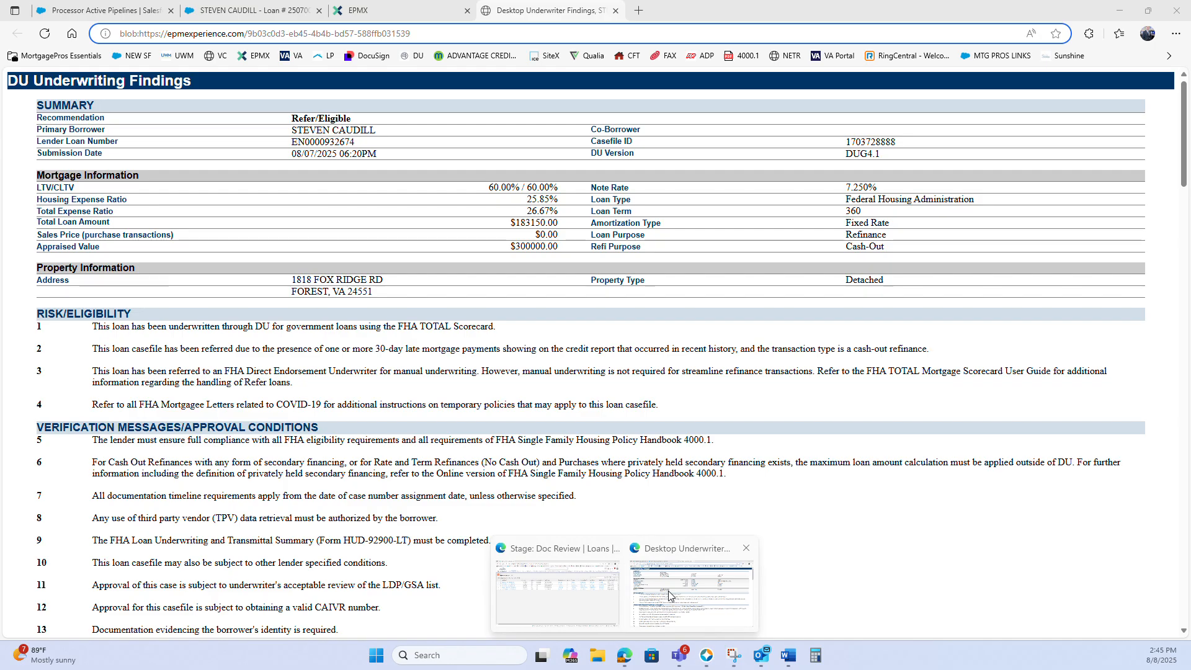
left_click(666, 601)
left_click_drag(566, 10, 1190, 133)
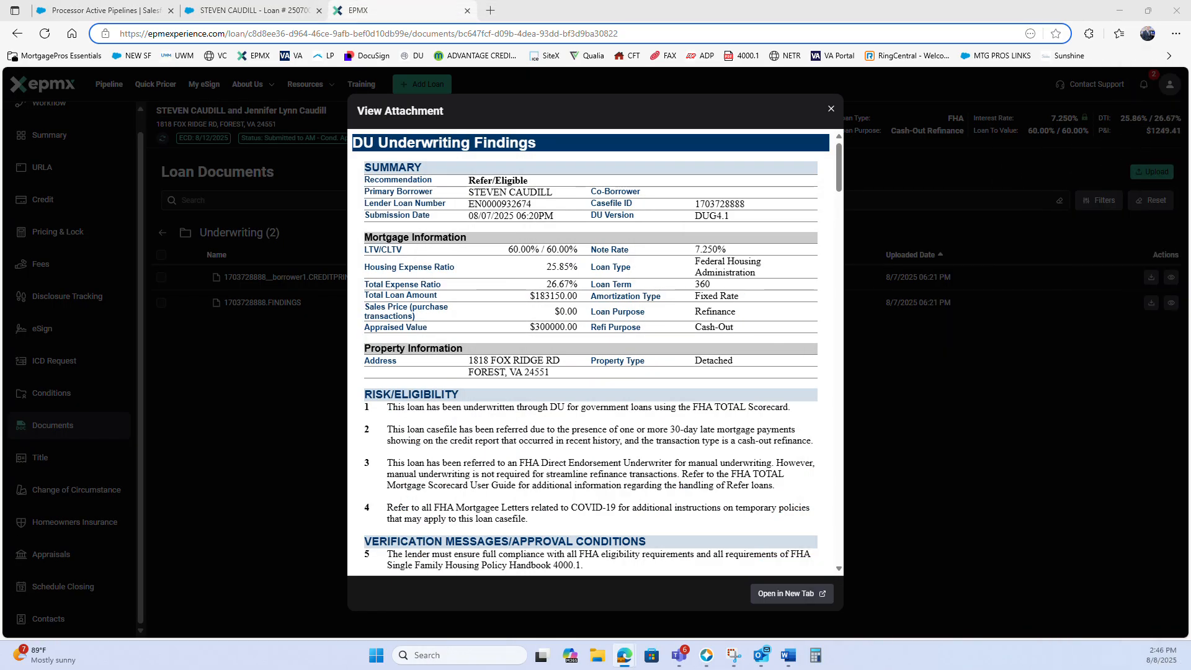
Switch to the Salesforce loan record and copy the loan number from the loan name in the 1003 loan information
left_click(707, 655)
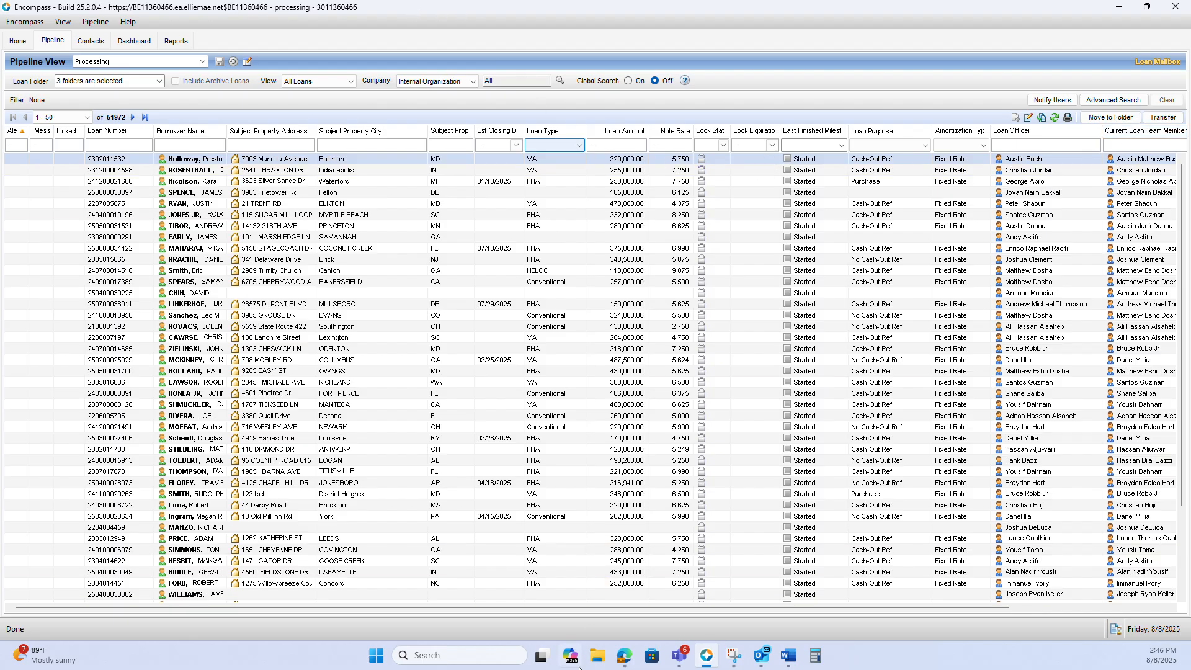
mouse_move(624, 648)
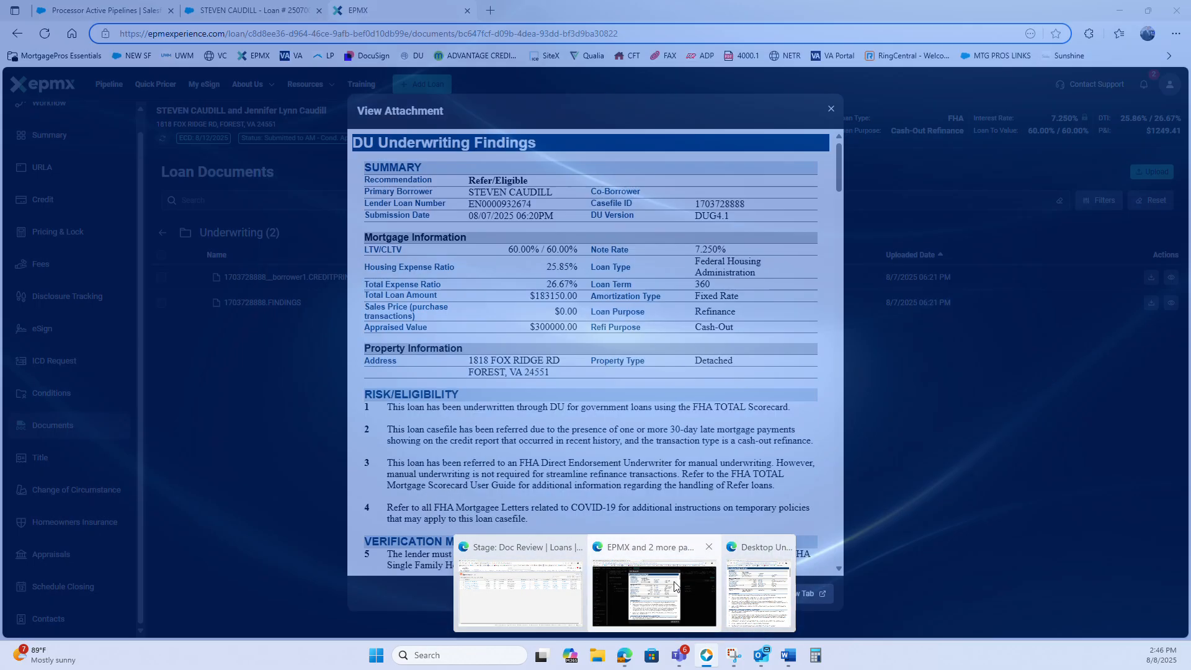
left_click(674, 586)
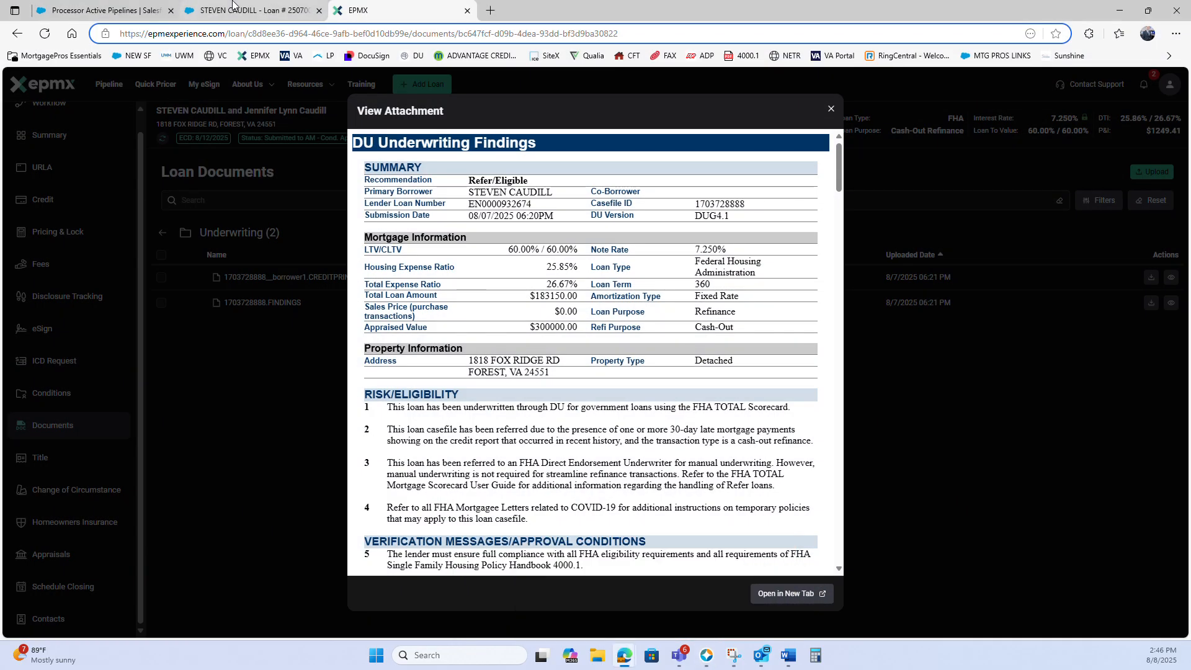
left_click(253, 13)
left_click(97, 303)
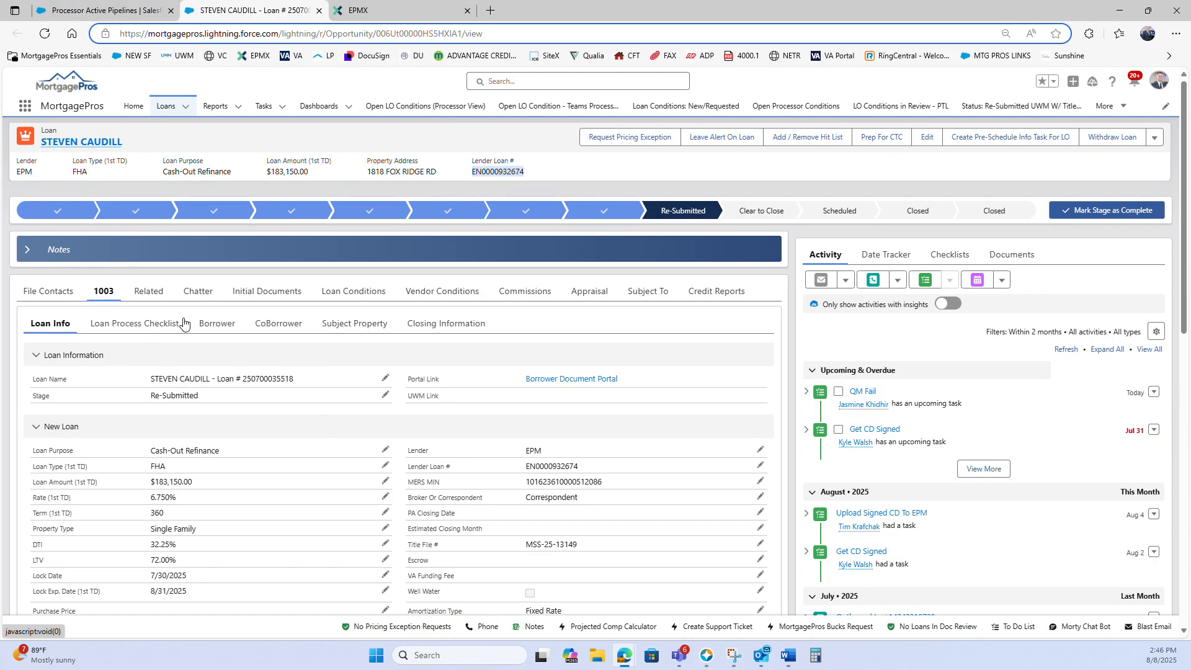
left_click_drag(295, 380, 250, 381)
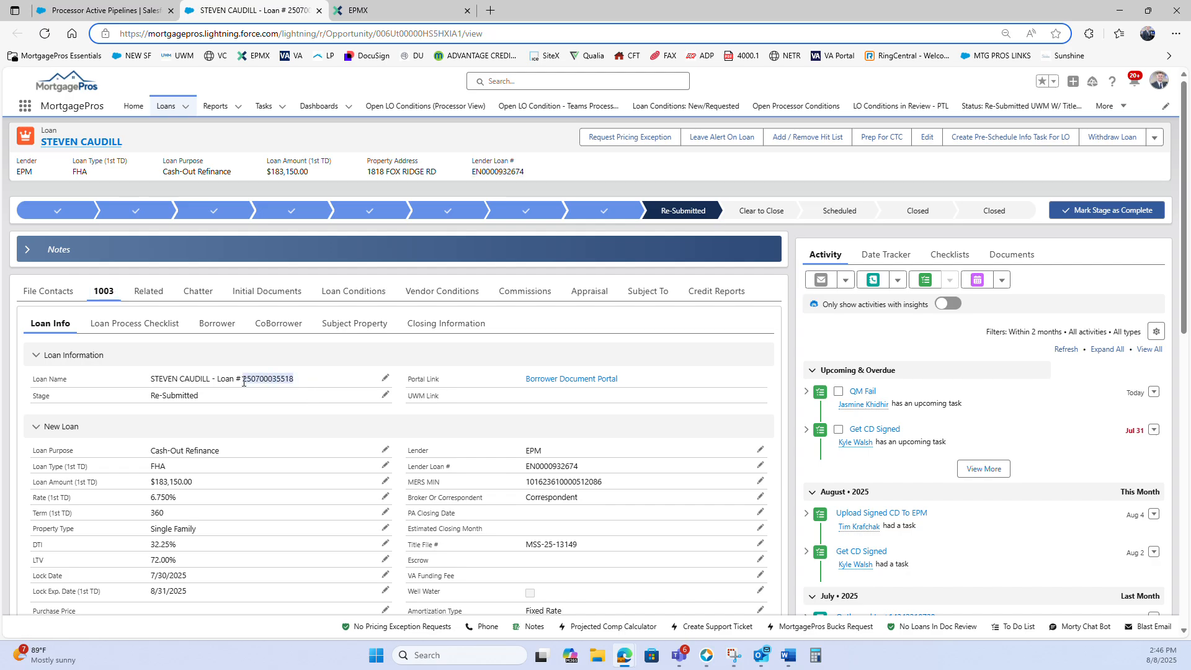
Switch to Encompass, filter the pipeline by the copied loan number and open the matching loan
left_click(707, 655)
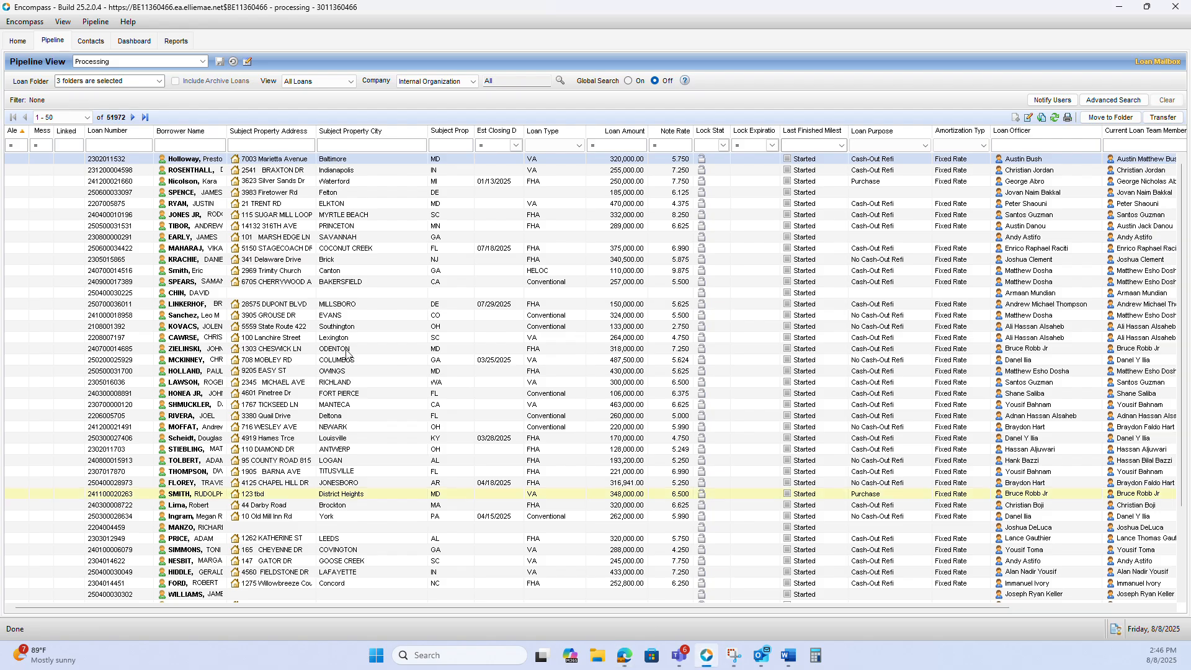
left_click(132, 142)
key("ctrl+v")
key("Tab")
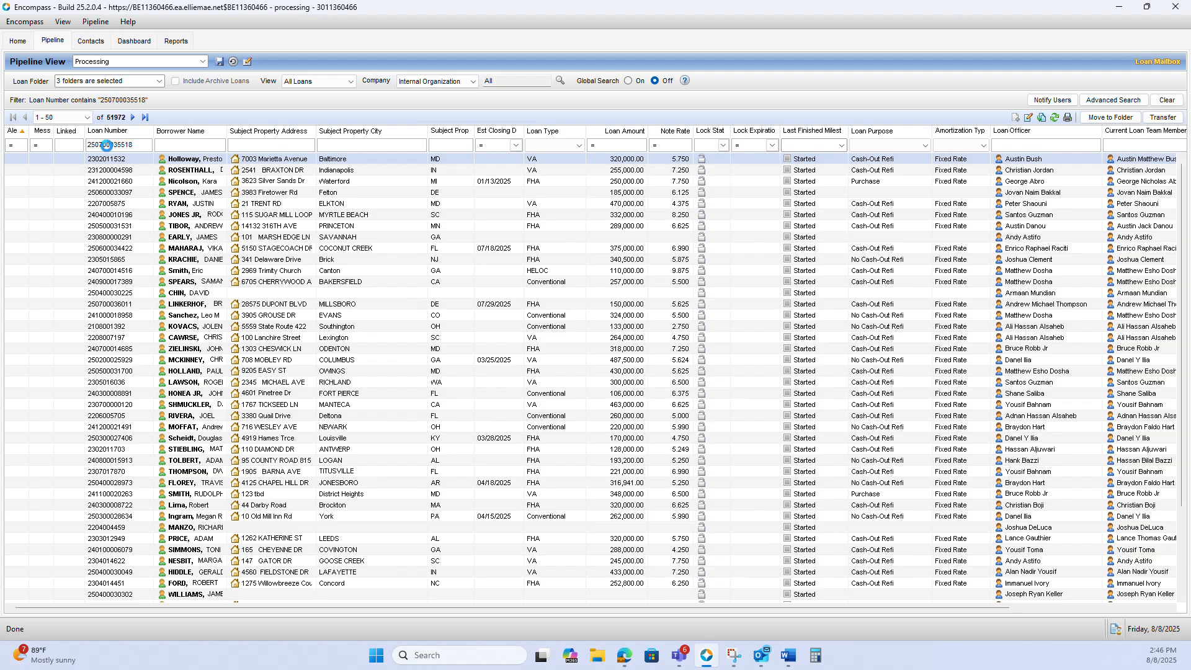
left_click(193, 163)
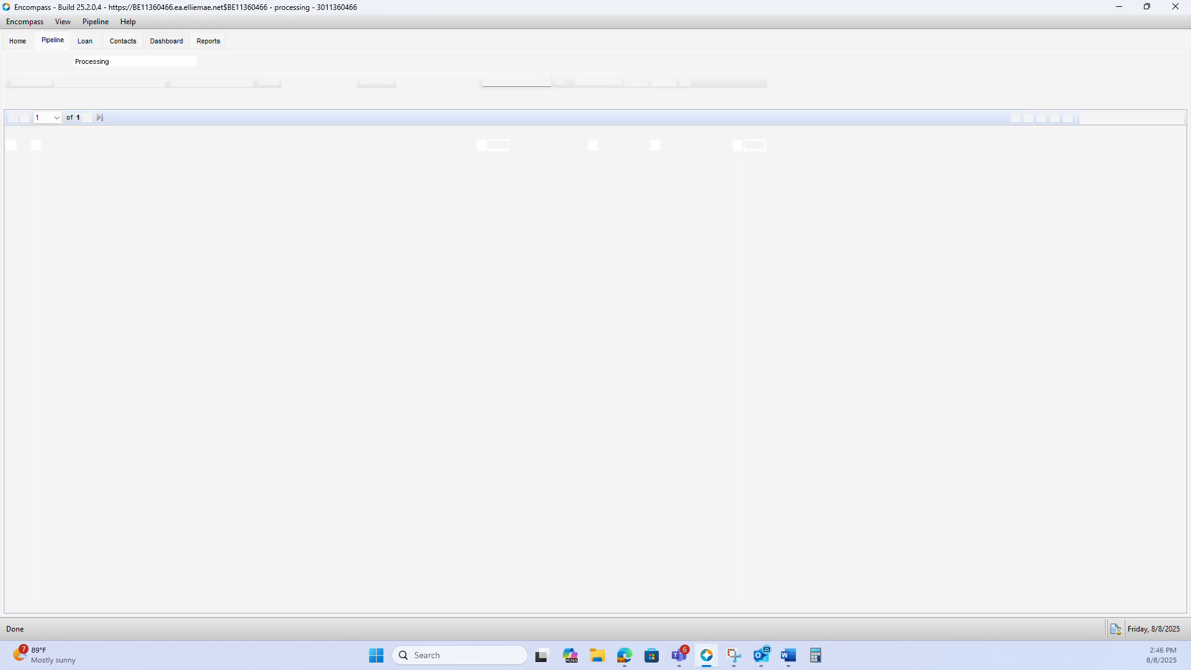
Place the DU findings window beside the Encompass loan and compare its LTV, expense ratios, loan amount, rate and term
left_click_drag(1149, 121, 888, 52)
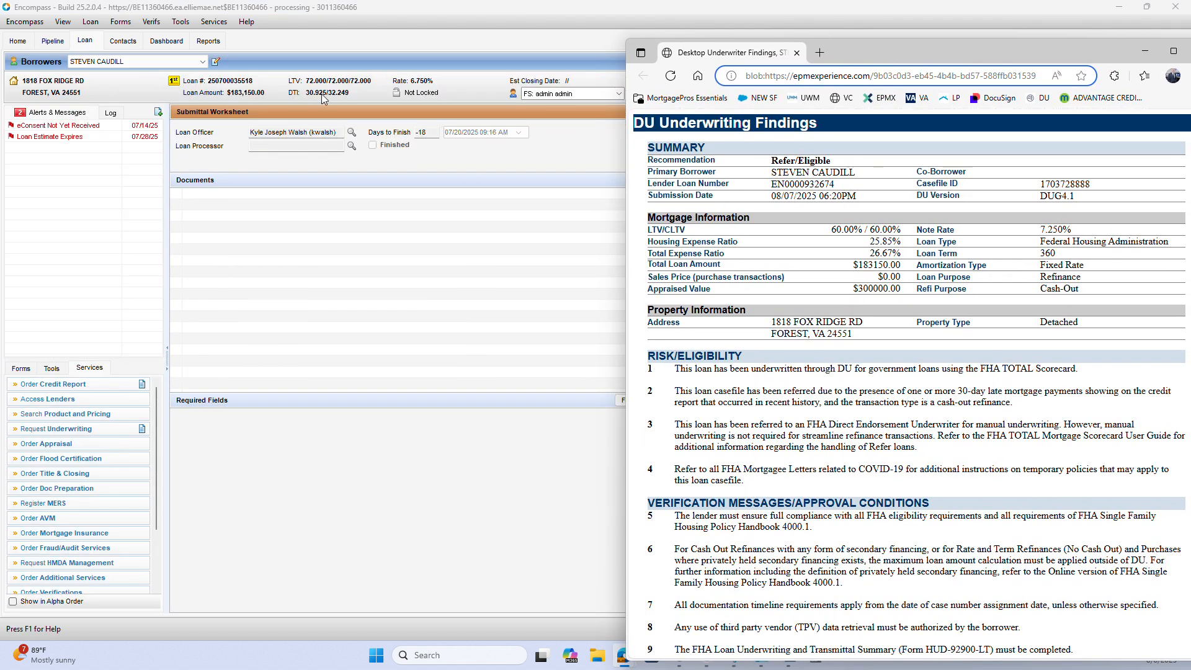
left_click_drag(877, 52, 816, 53)
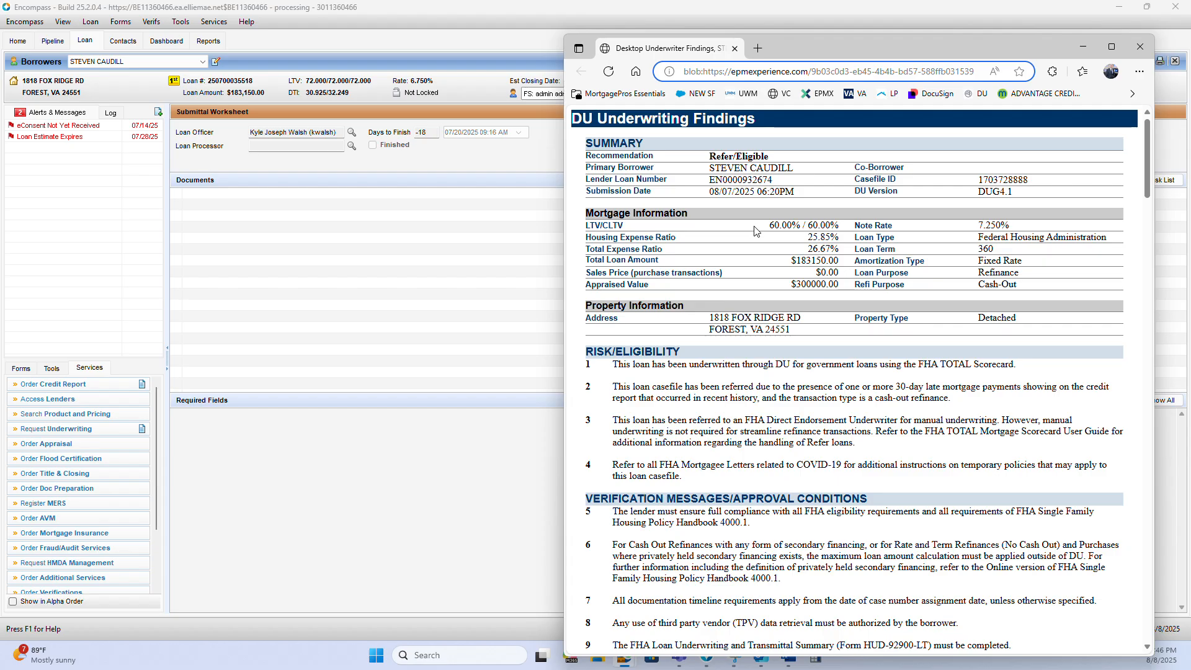
left_click_drag(804, 240, 839, 274)
left_click(804, 251)
left_click(791, 256)
left_click_drag(990, 226, 983, 250)
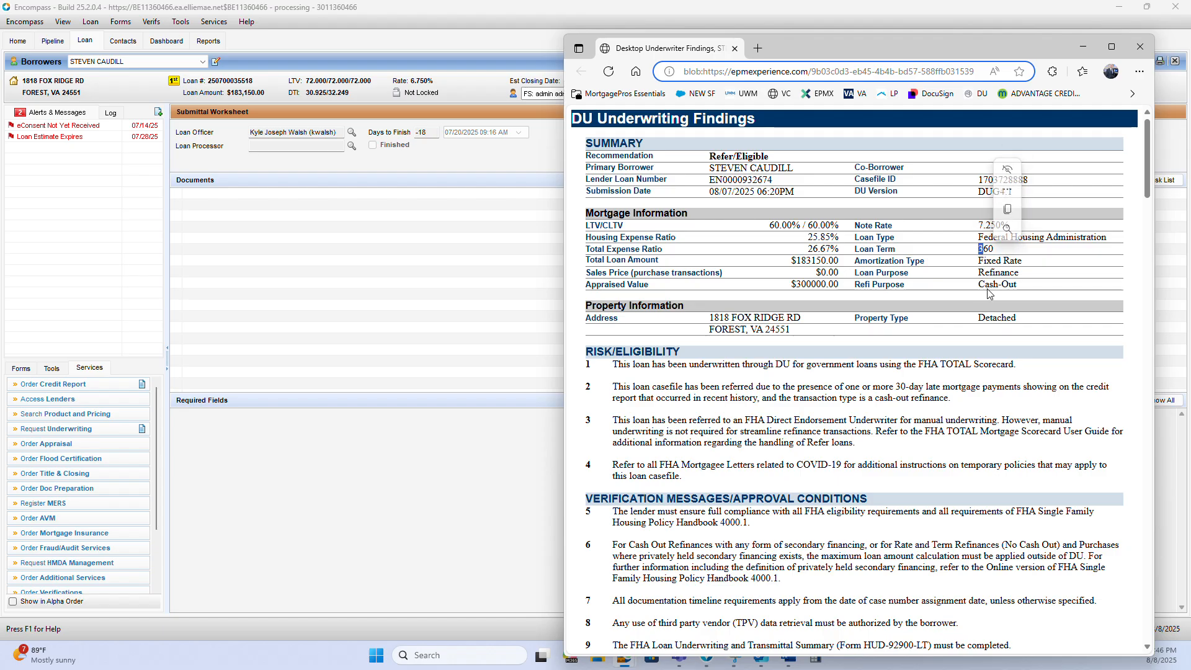
Examine finding 23 under Credit and Liabilities, covering accounts counted with minimum monthly payments
scroll(861, 298, "down", 18)
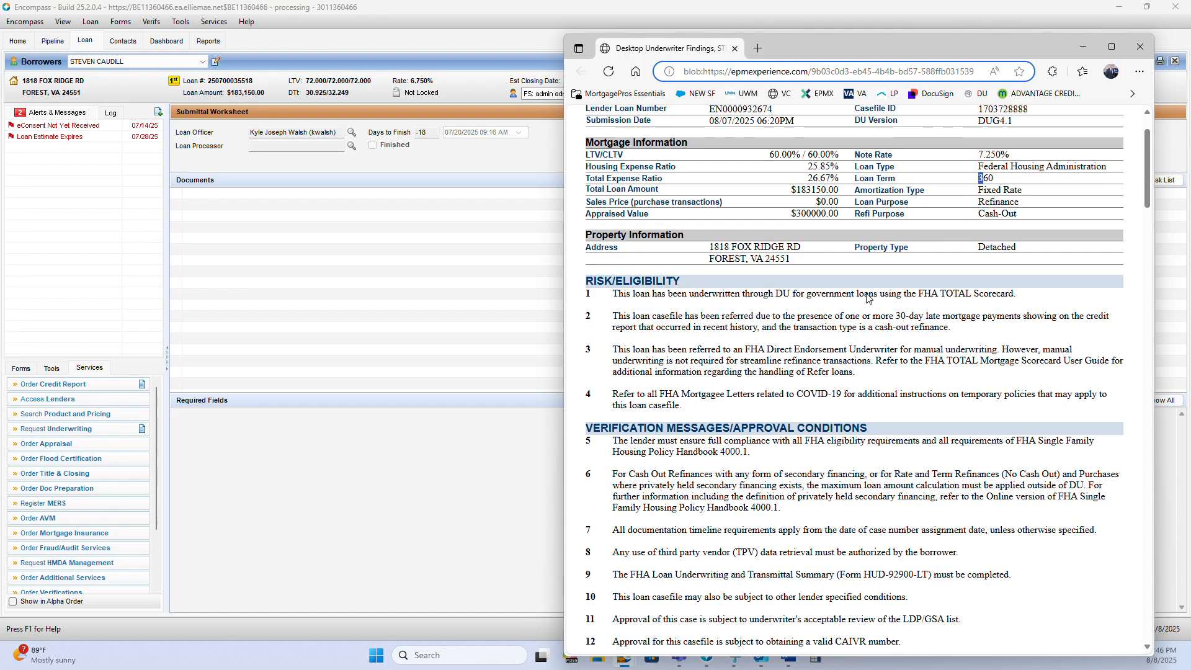
scroll(760, 358, "down", 3)
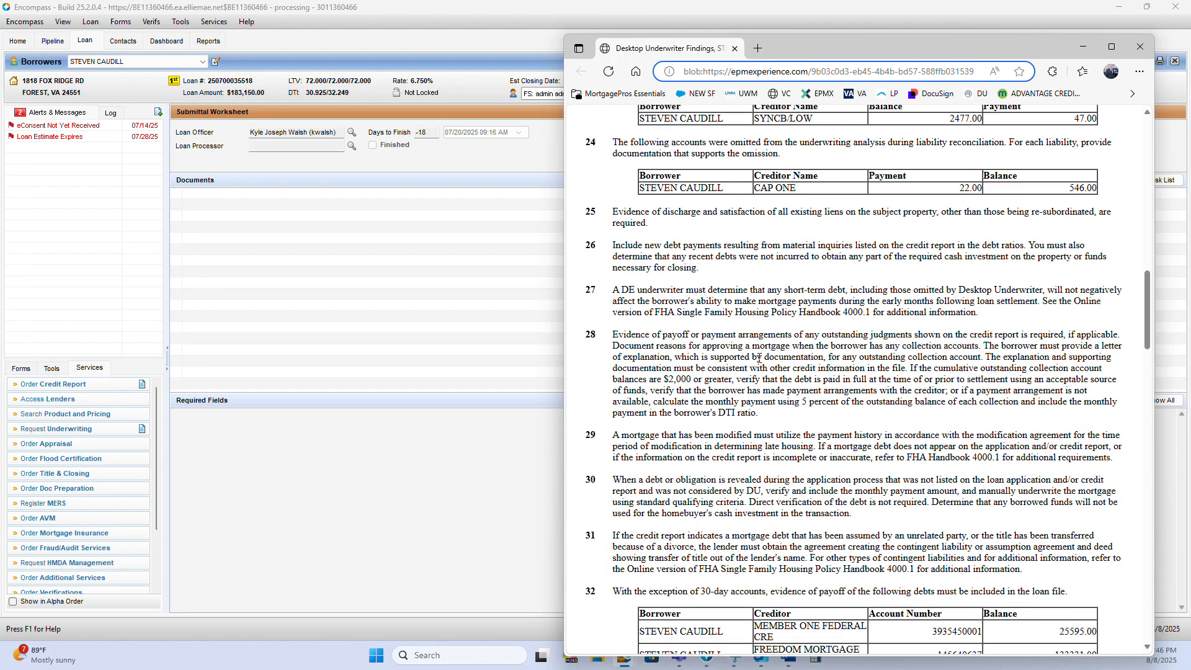
scroll(763, 304, "up", 2)
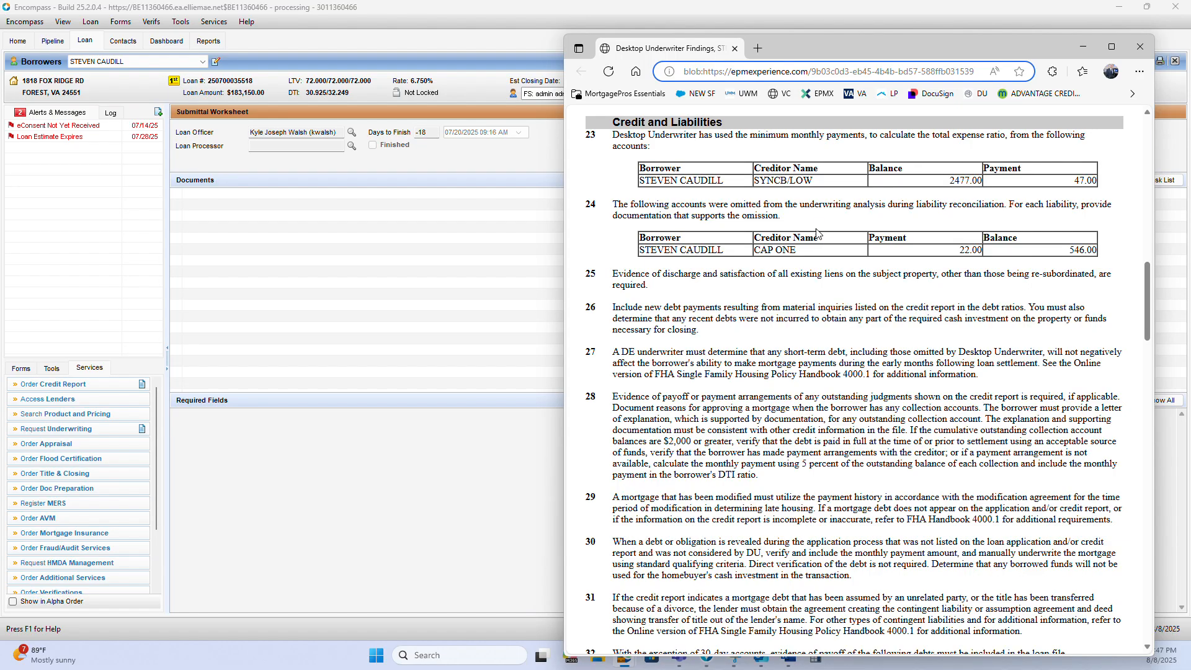
left_click_drag(686, 135, 1097, 181)
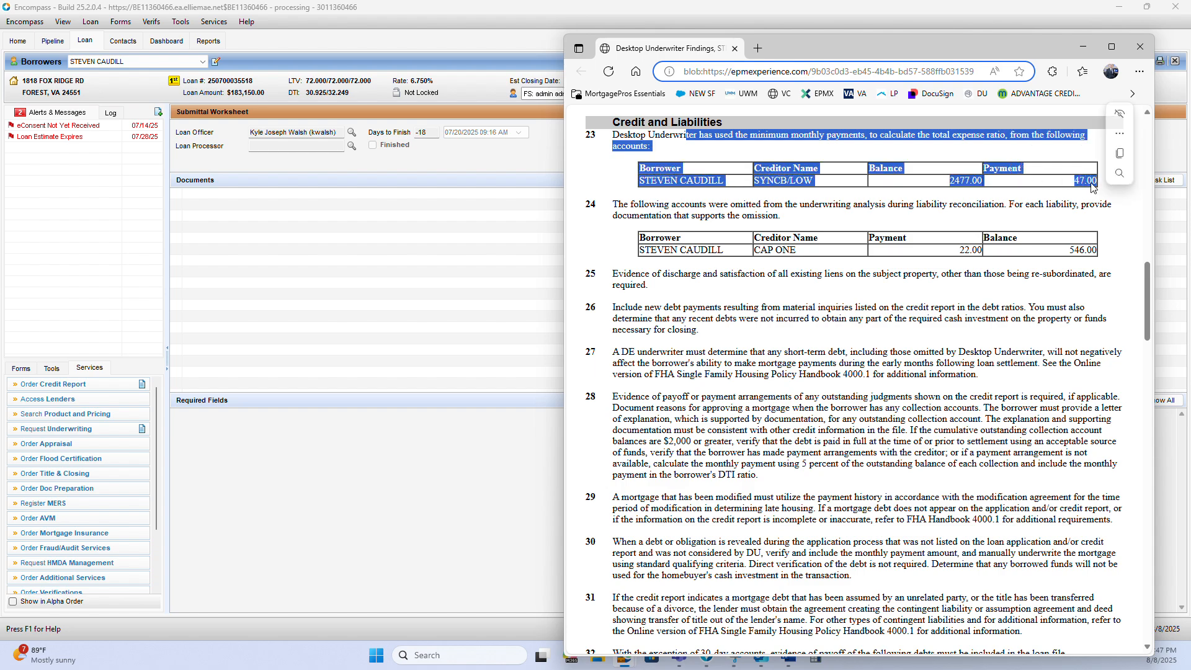
left_click(766, 211)
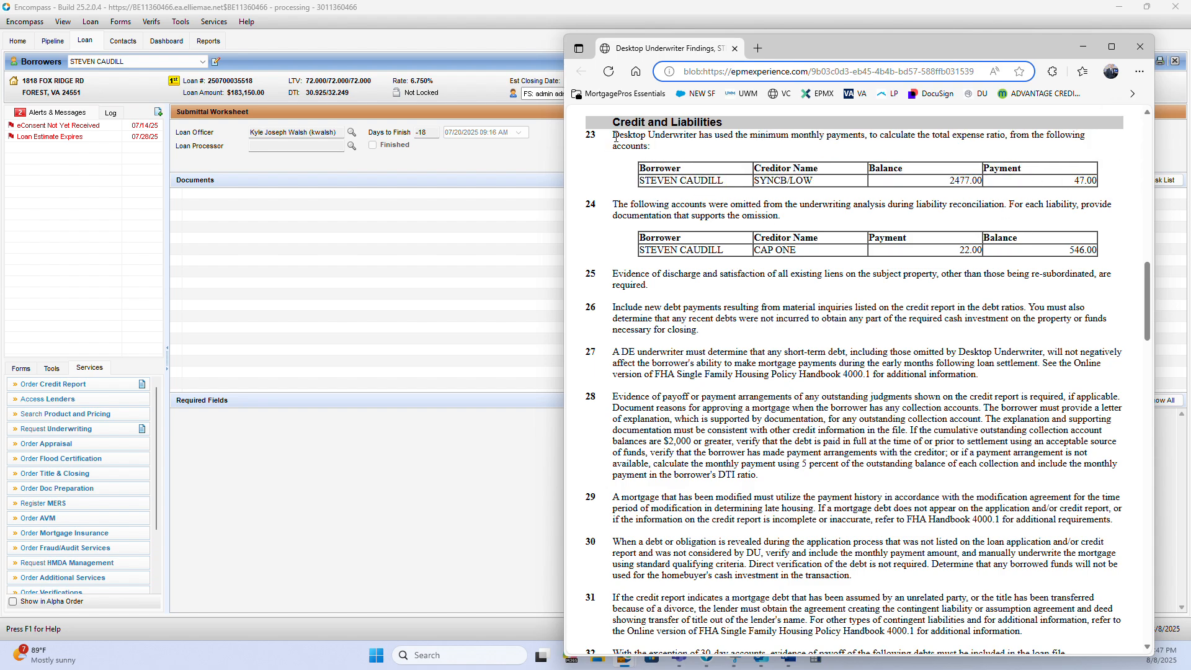
left_click_drag(614, 137, 1095, 185)
Examine finding 24 on accounts omitted from the underwriting analysis and finding 25 on discharge of existing liens
left_click_drag(686, 203, 779, 215)
left_click(820, 218)
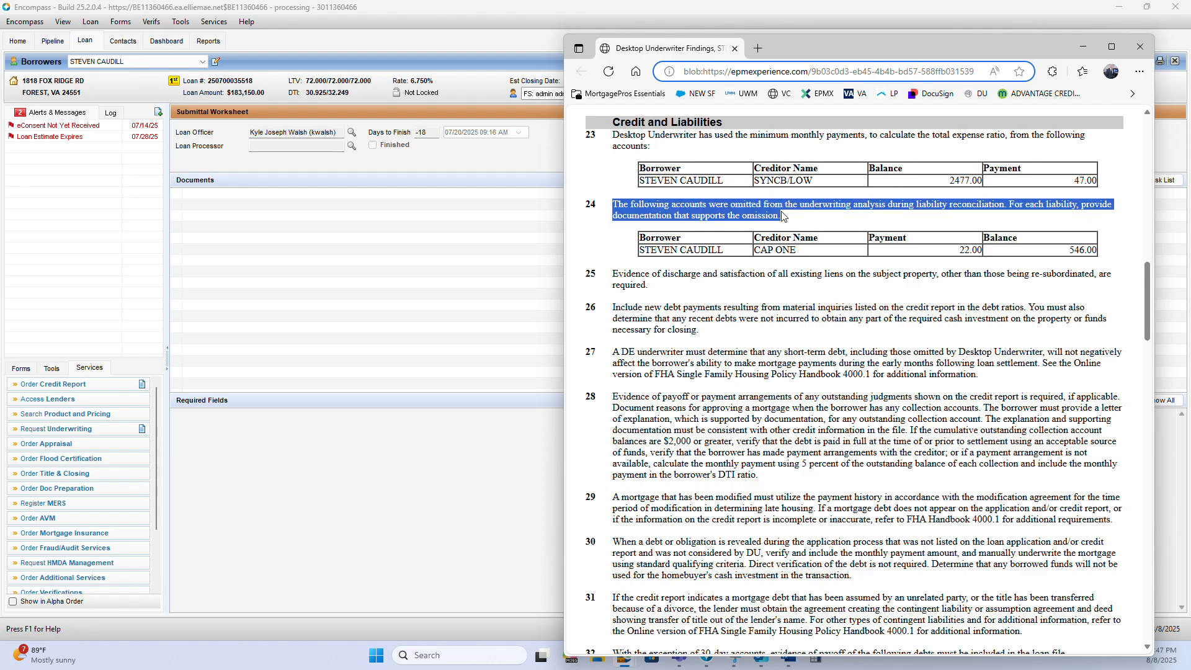
left_click(776, 214)
left_click_drag(664, 251, 999, 266)
left_click(858, 273)
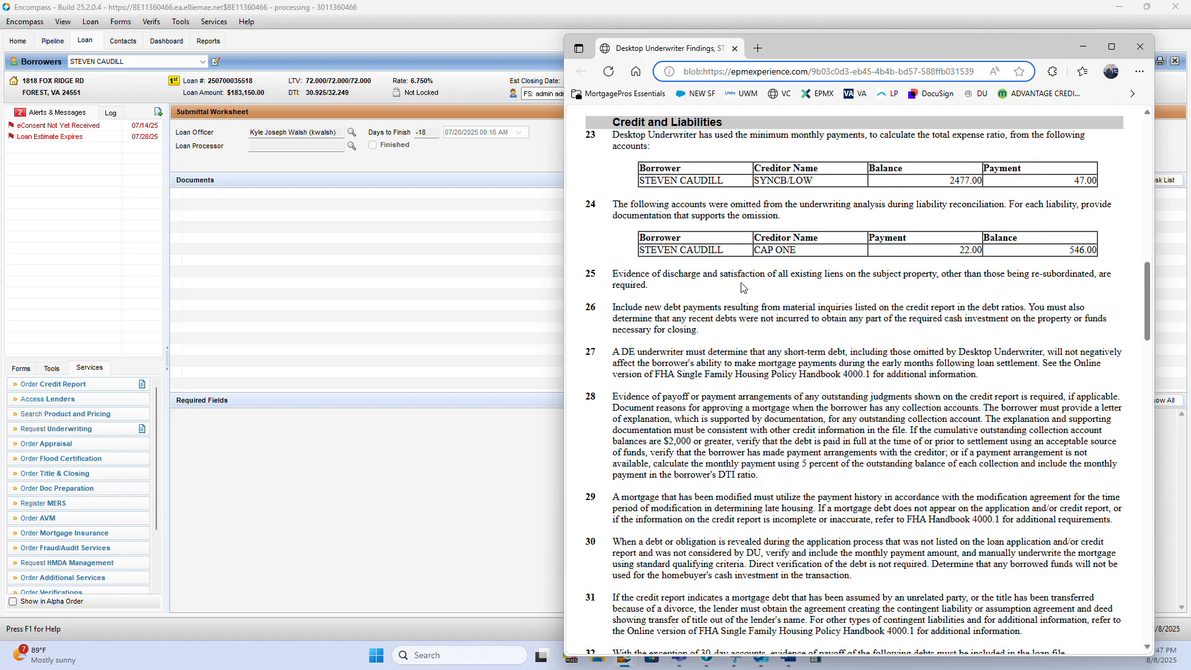
left_click_drag(743, 287, 621, 273)
mouse_move(617, 205)
left_mouse_down()
mouse_move(807, 224)
mouse_move(614, 206)
left_mouse_up()
left_click(791, 224)
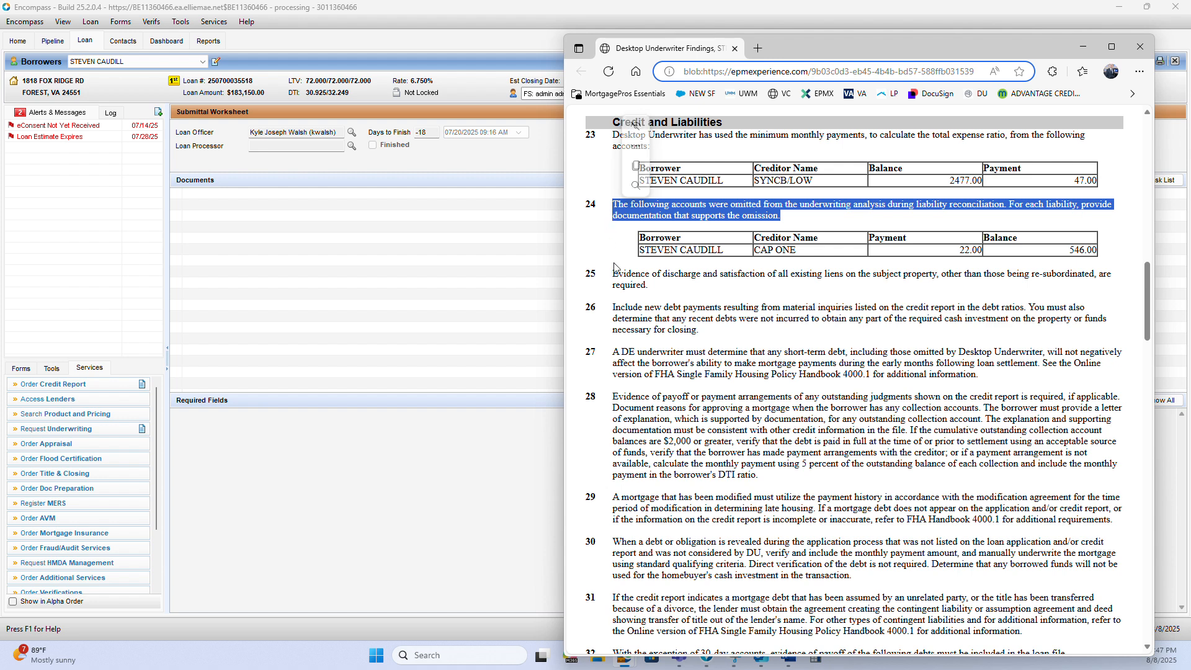
mouse_move(613, 274)
left_mouse_down()
mouse_move(654, 286)
mouse_move(615, 281)
left_mouse_up()
left_click(655, 284)
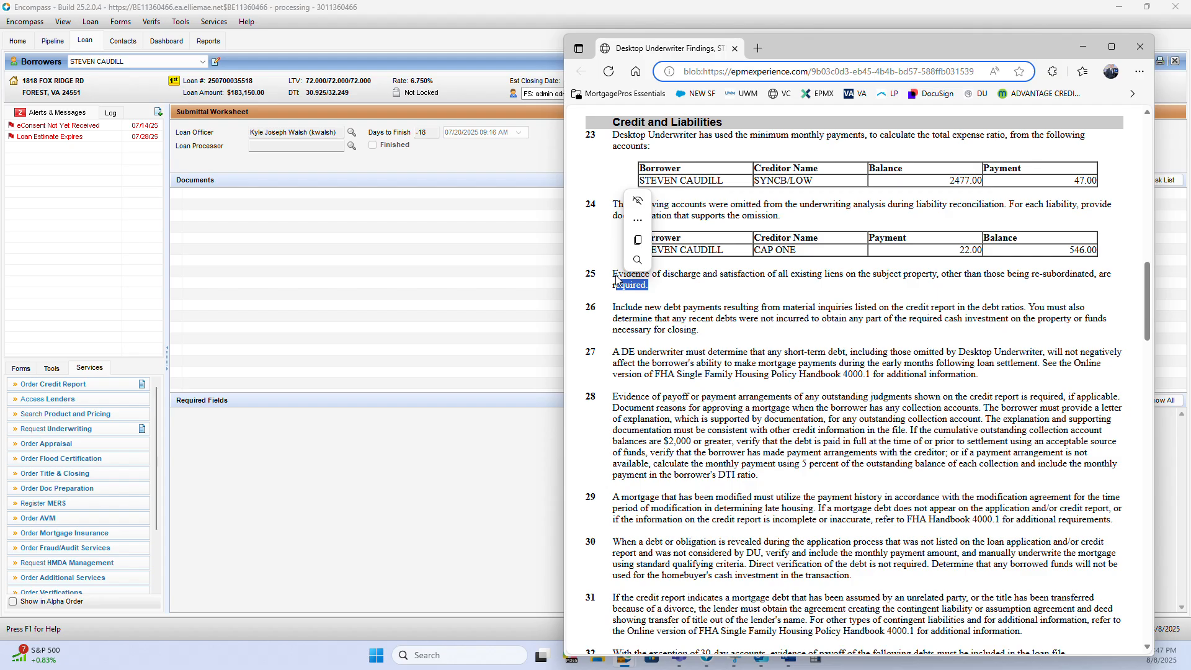
left_click(747, 203)
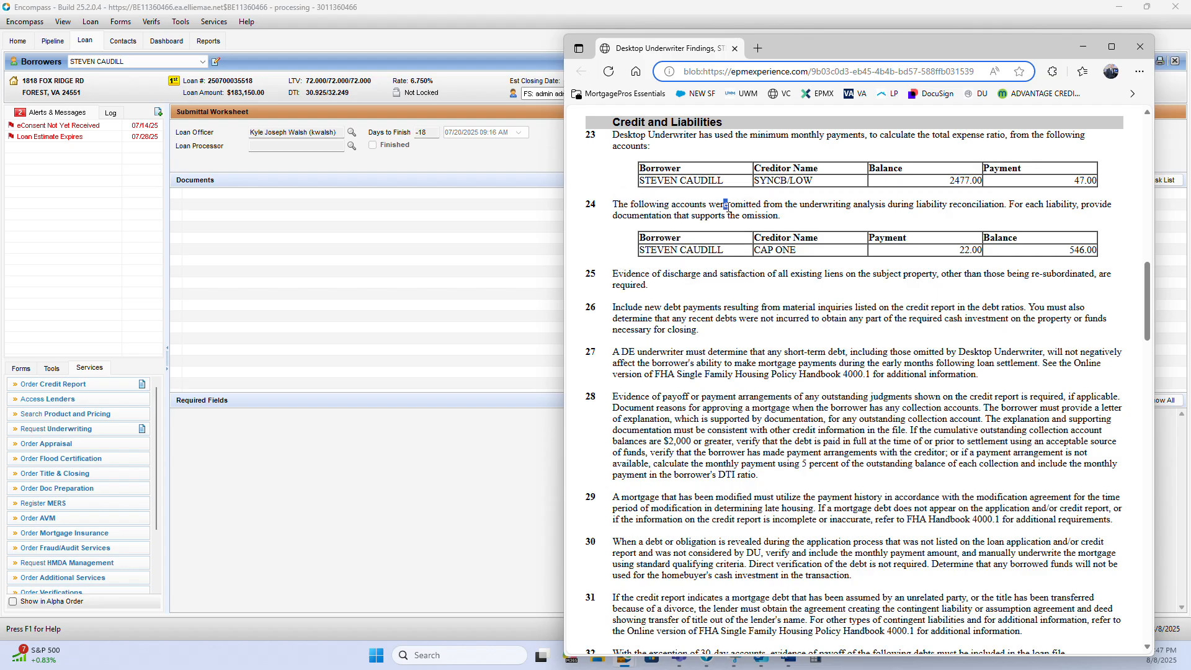
left_click_drag(726, 205, 770, 204)
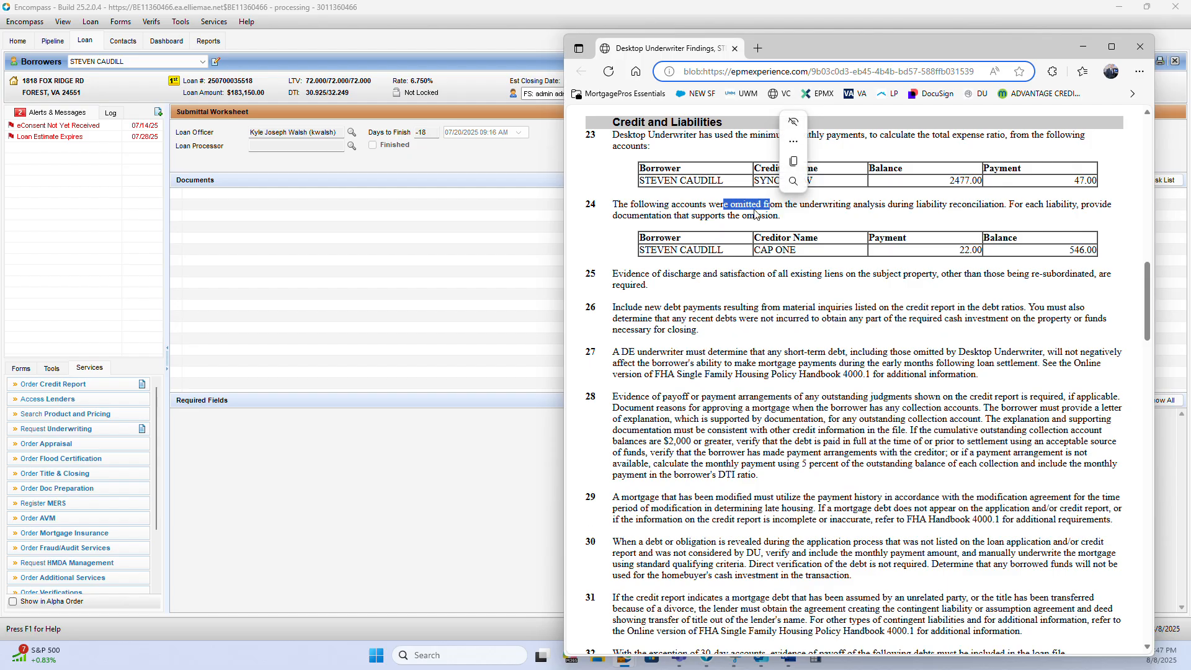
scroll(714, 289, "down", 1)
scroll(714, 291, "up", 1)
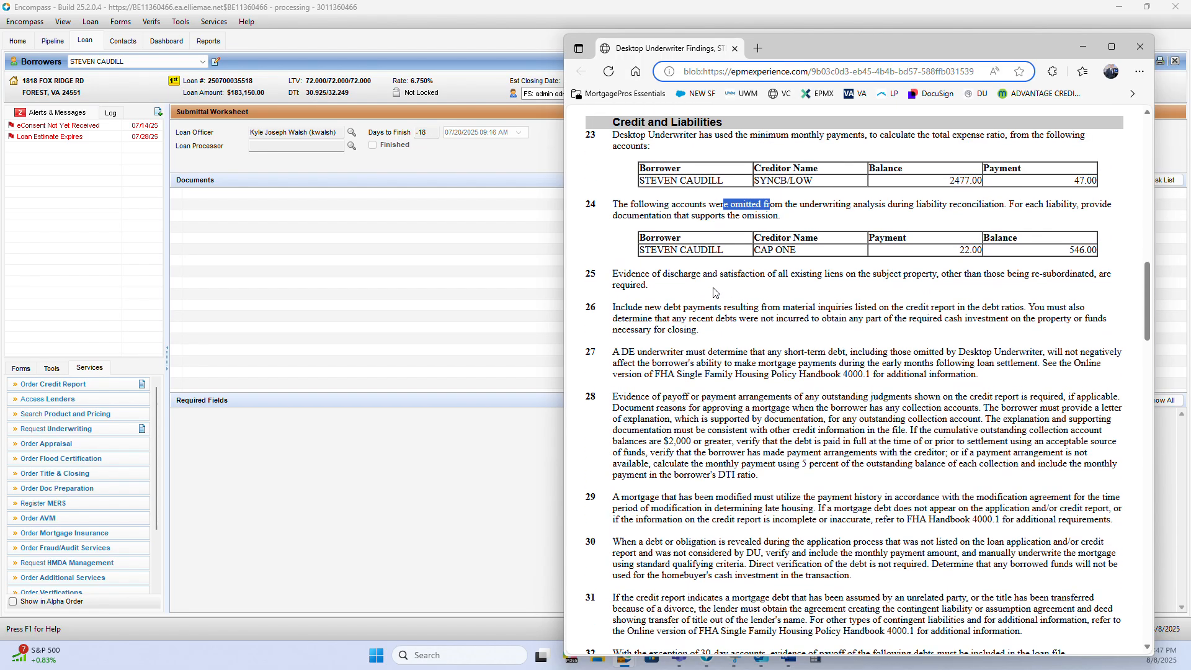
Examine finding 32 on debts requiring evidence of payoff, checking each creditor and balance in its table
scroll(716, 298, "down", 5)
scroll(718, 305, "down", 1)
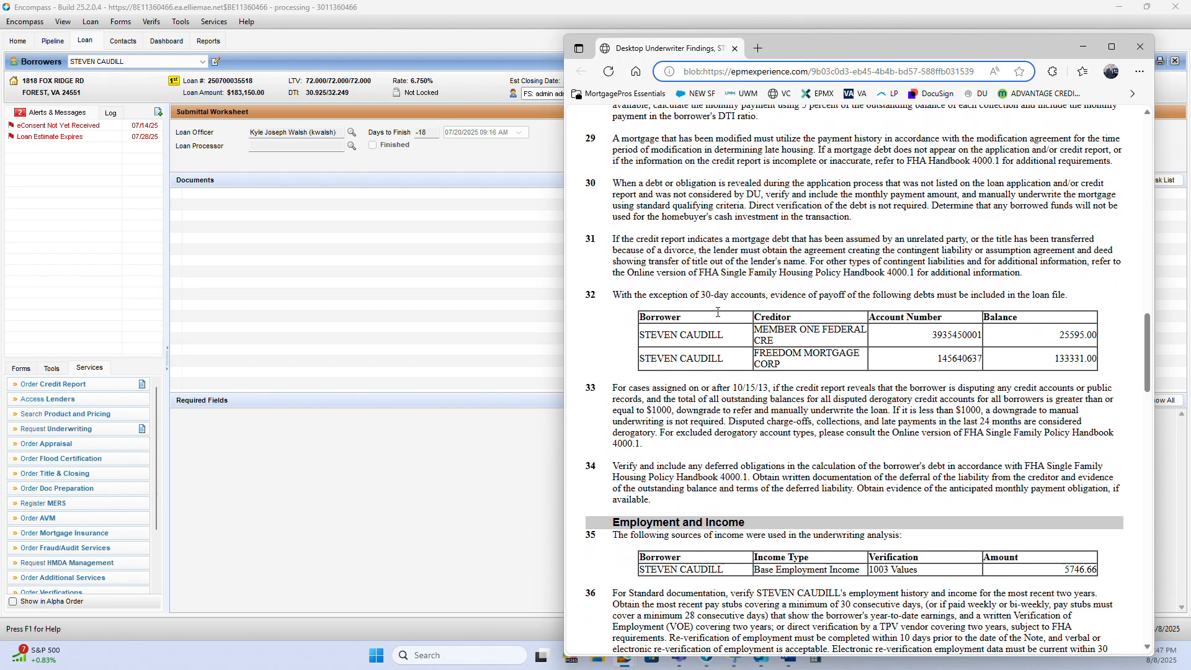
left_click_drag(654, 281, 1030, 283)
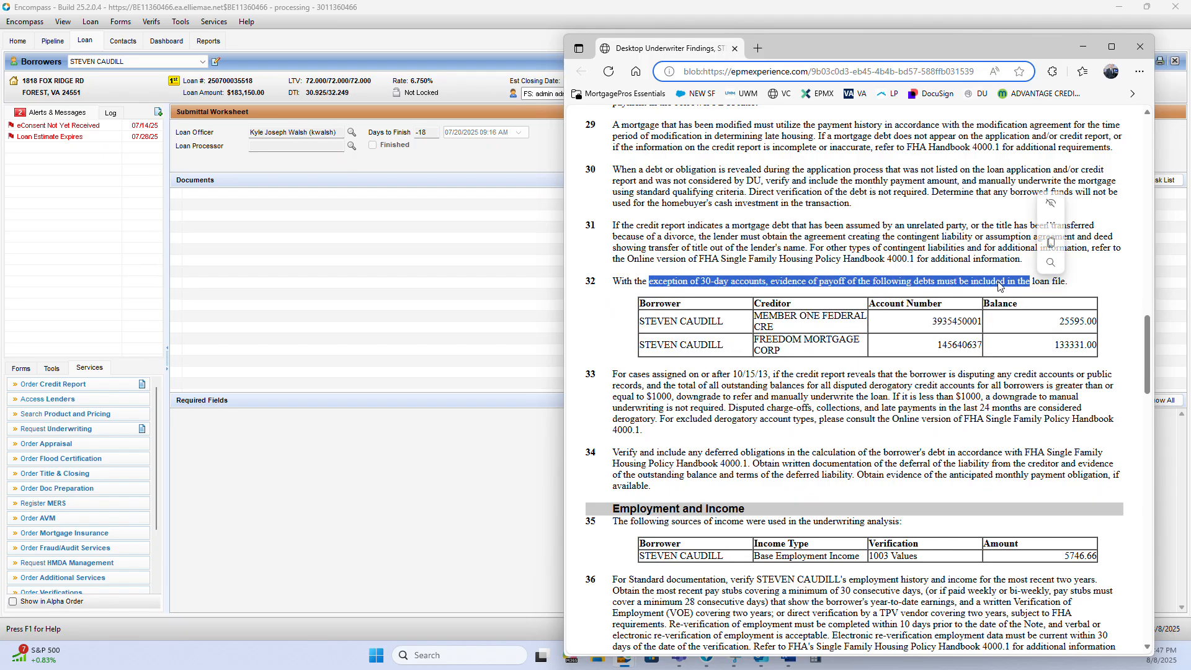
left_click_drag(726, 346, 968, 344)
left_click(745, 321)
left_click_drag(744, 324, 1095, 321)
left_click(770, 248)
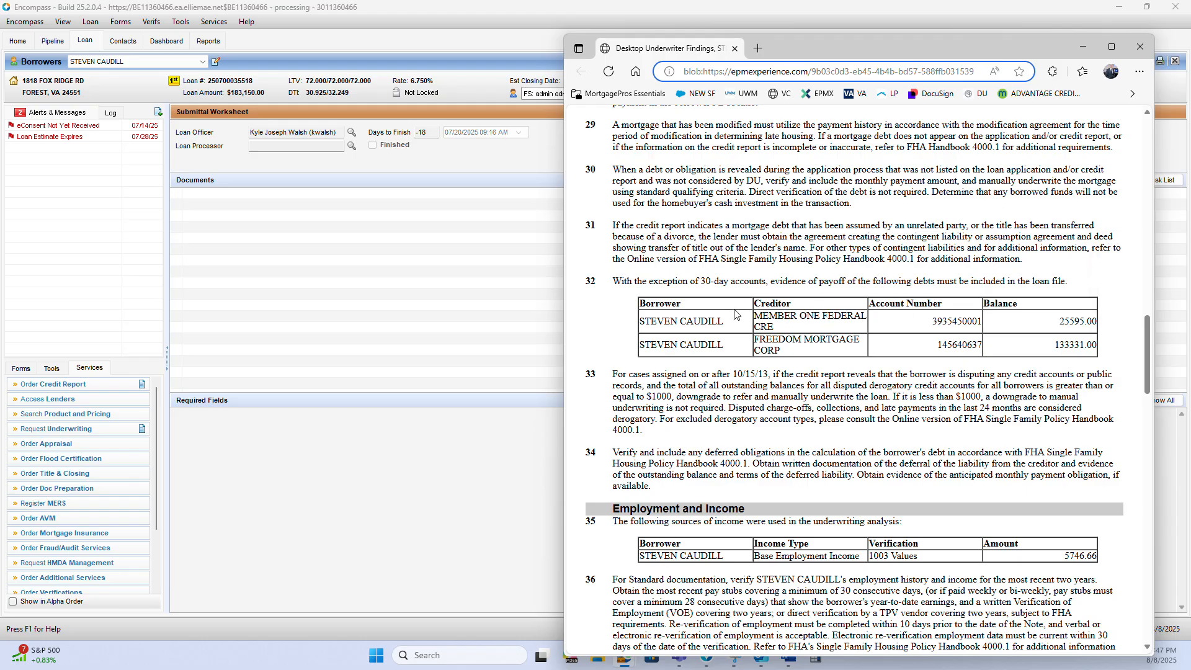
left_click_drag(735, 314, 967, 321)
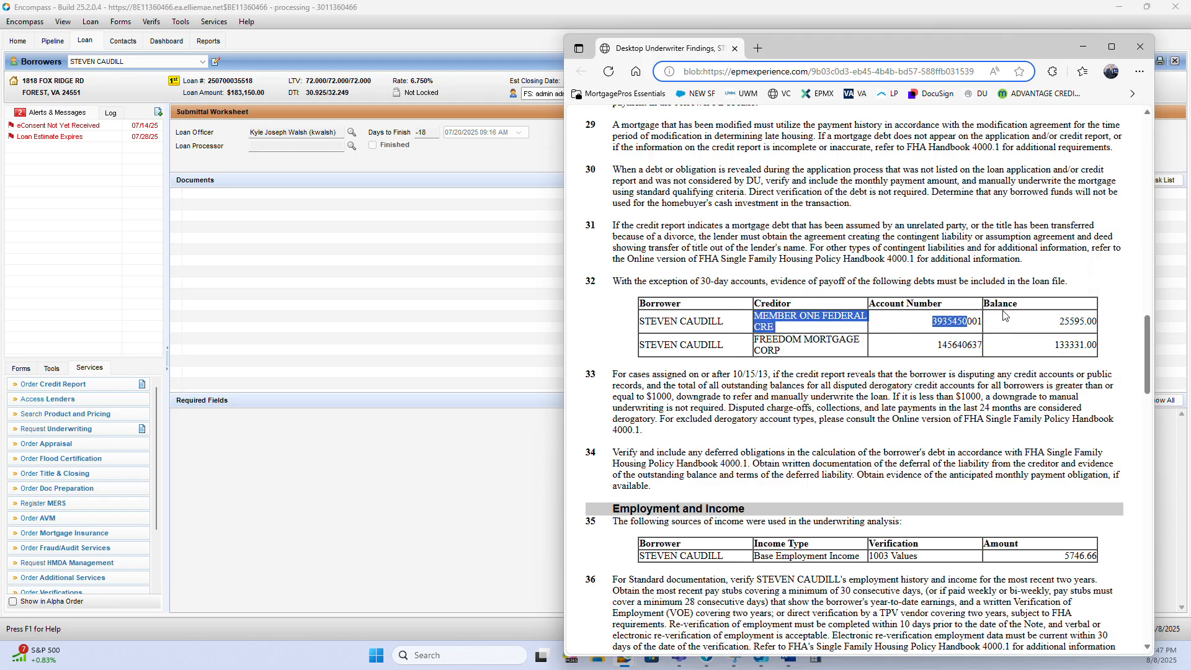
left_click_drag(1057, 320, 1103, 329)
left_click(758, 256)
Examine finding 35 under Employment and Income, covering the borrower's income type, verification and amount
scroll(752, 264, "down", 2)
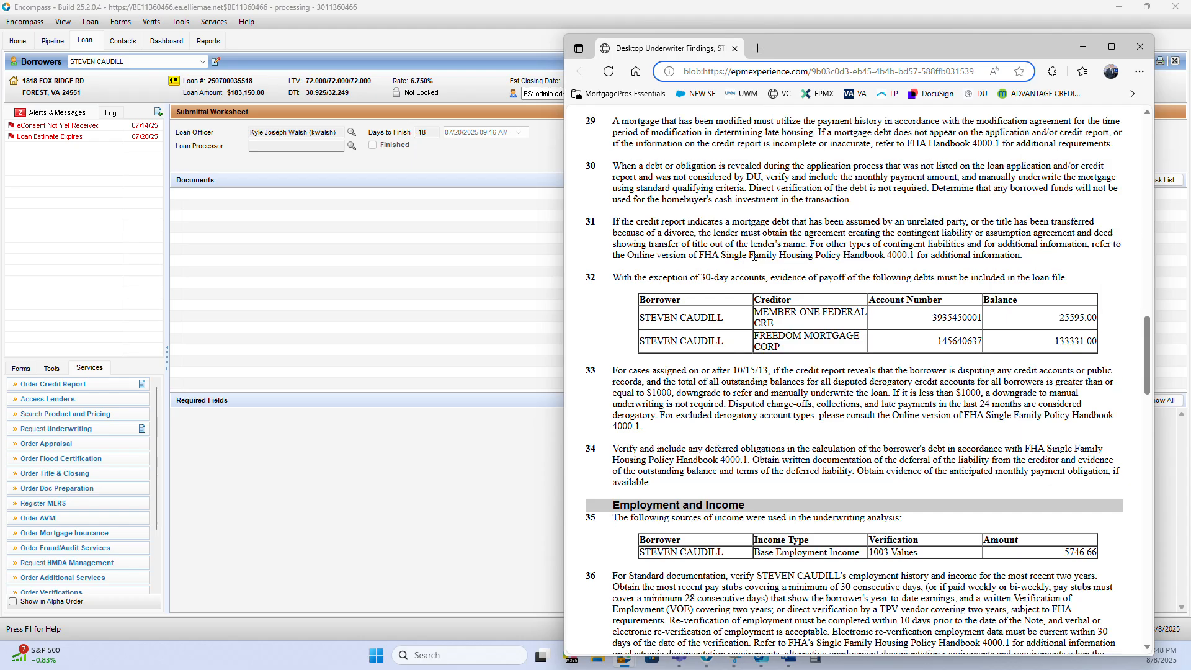
scroll(751, 273, "down", 2)
left_click_drag(675, 279, 1018, 316)
left_click(943, 340)
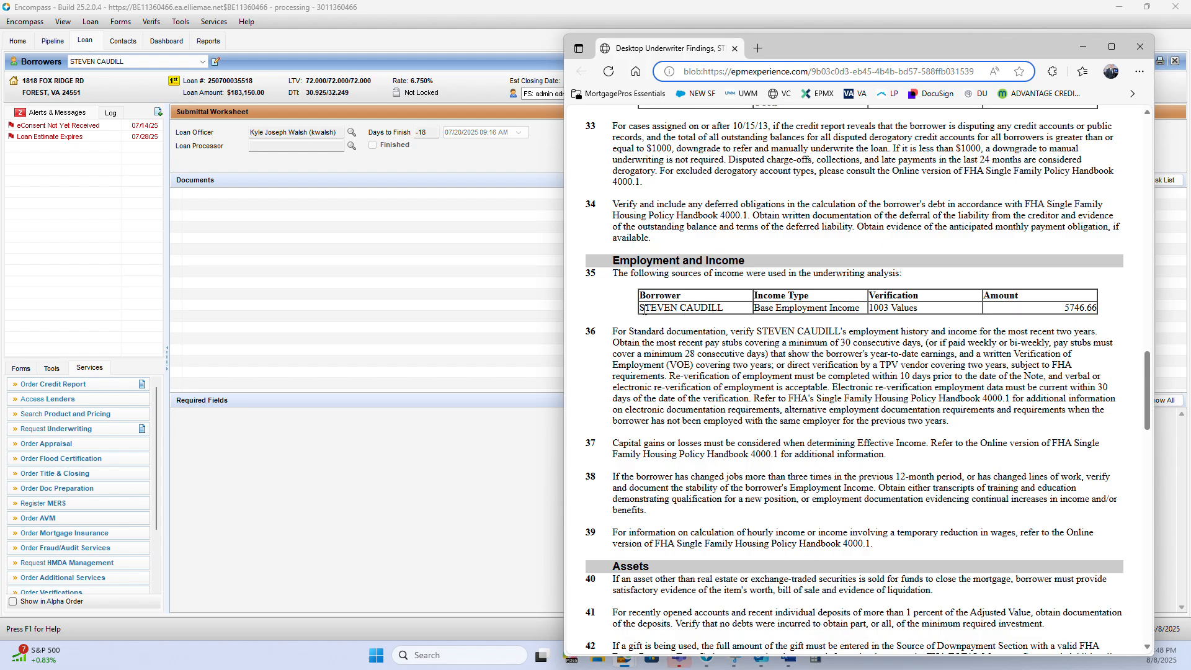
left_click_drag(658, 312, 1101, 310)
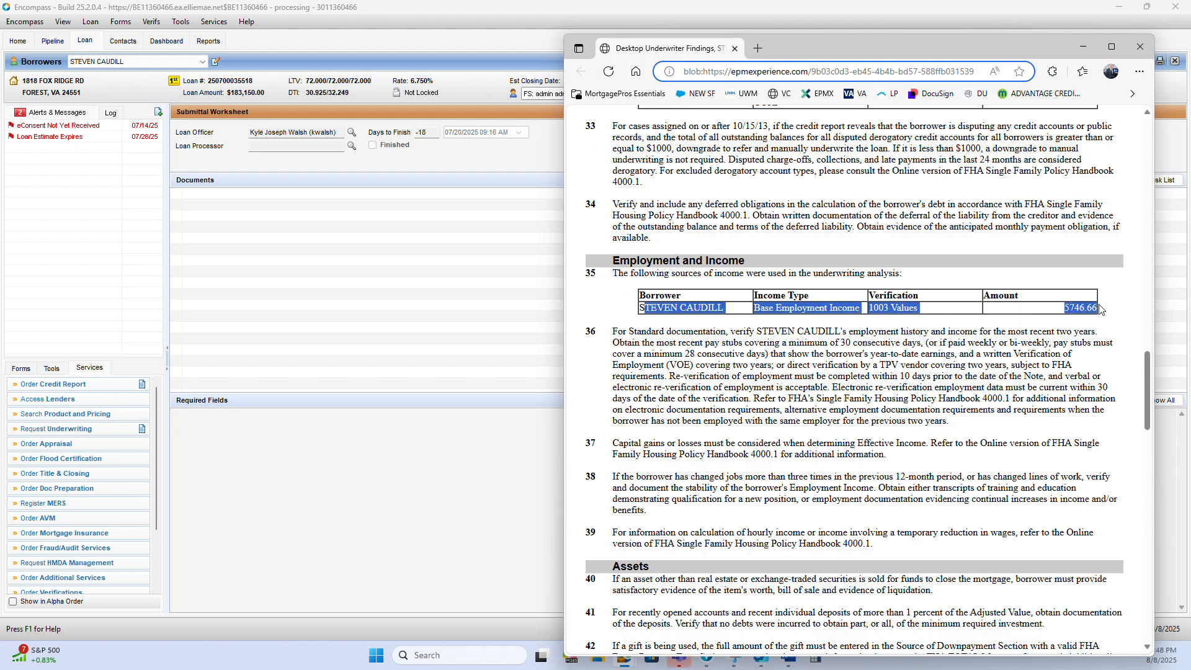
left_click(797, 346)
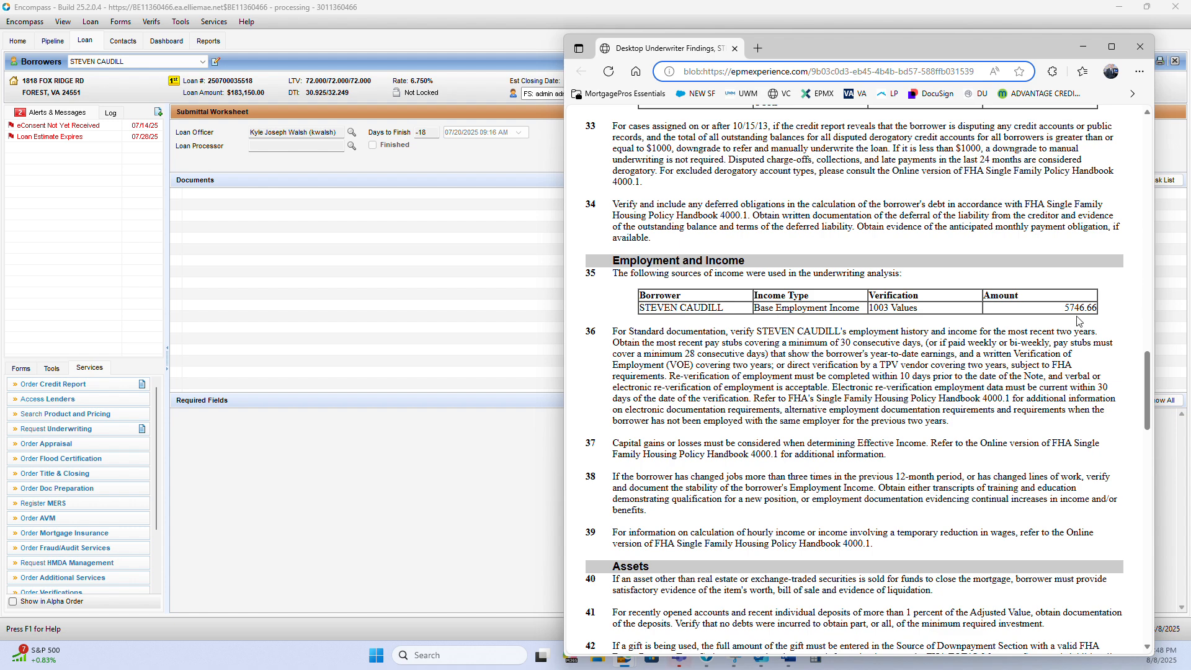
left_click_drag(1063, 307, 1098, 308)
left_click(788, 355)
Pass over the asset and property findings and examine the county loan limit in finding 55 under Observations
scroll(789, 354, "down", 7)
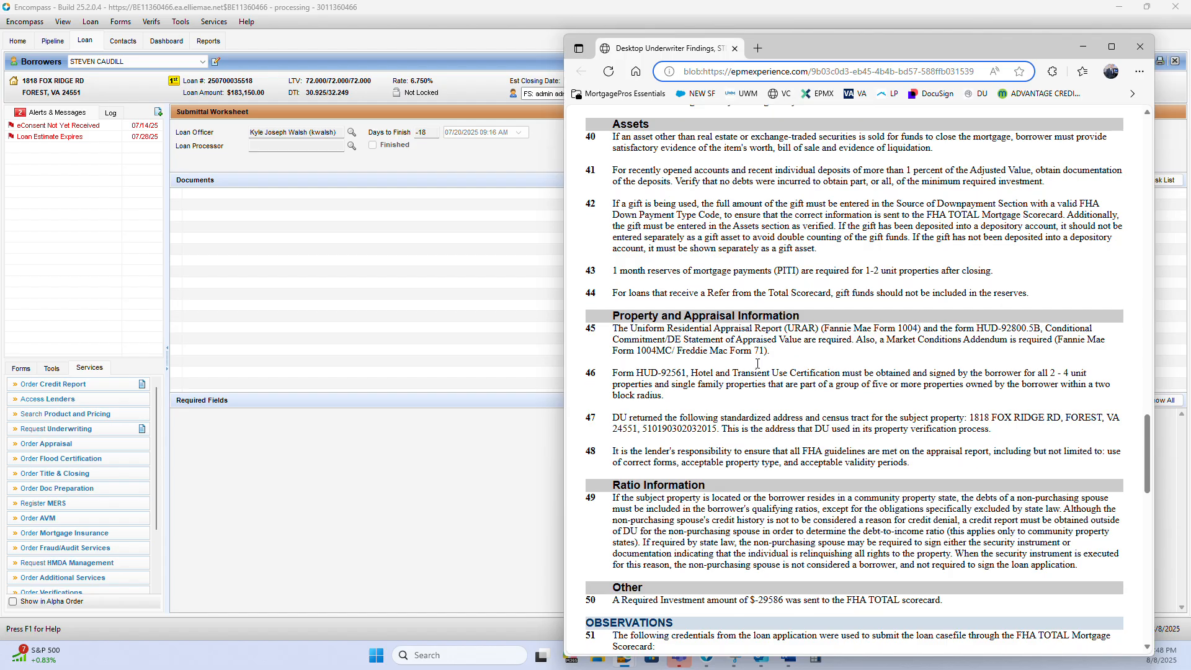
scroll(757, 363, "down", 10)
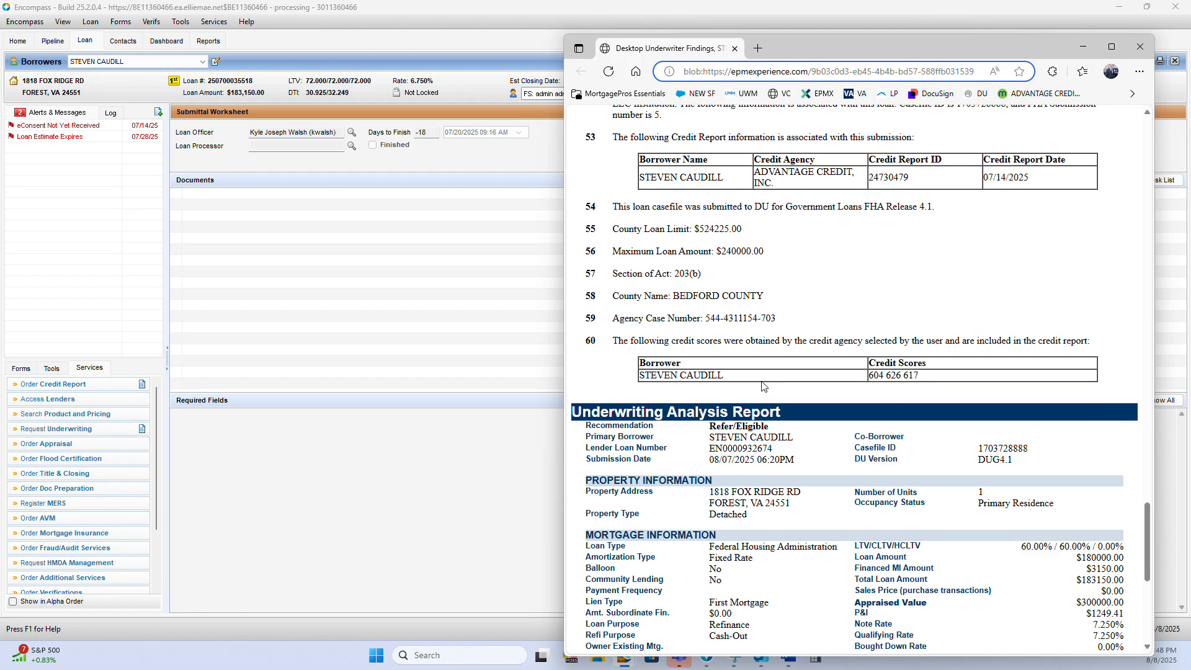
scroll(762, 386, "up", 1)
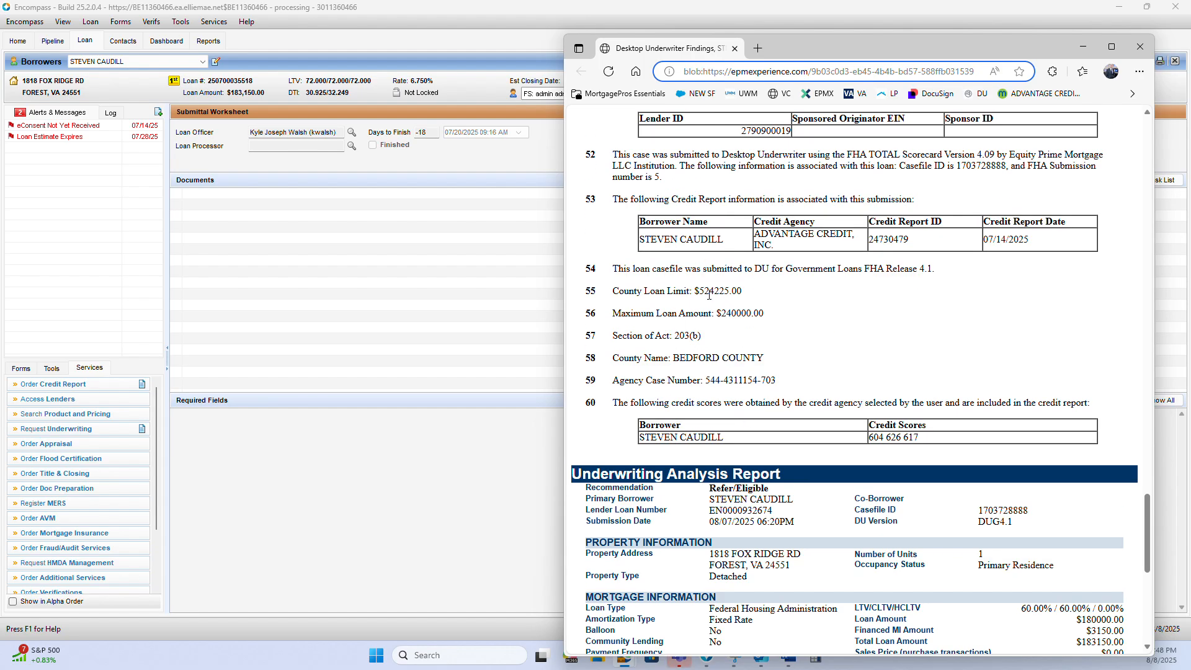
left_click_drag(698, 292, 742, 292)
left_click(723, 286)
left_click(734, 288)
left_click(712, 296)
left_click(711, 300)
Review the remaining Observations and examine the borrower's credit scores in finding 60
scroll(705, 330, "up", 5)
scroll(767, 423, "down", 4)
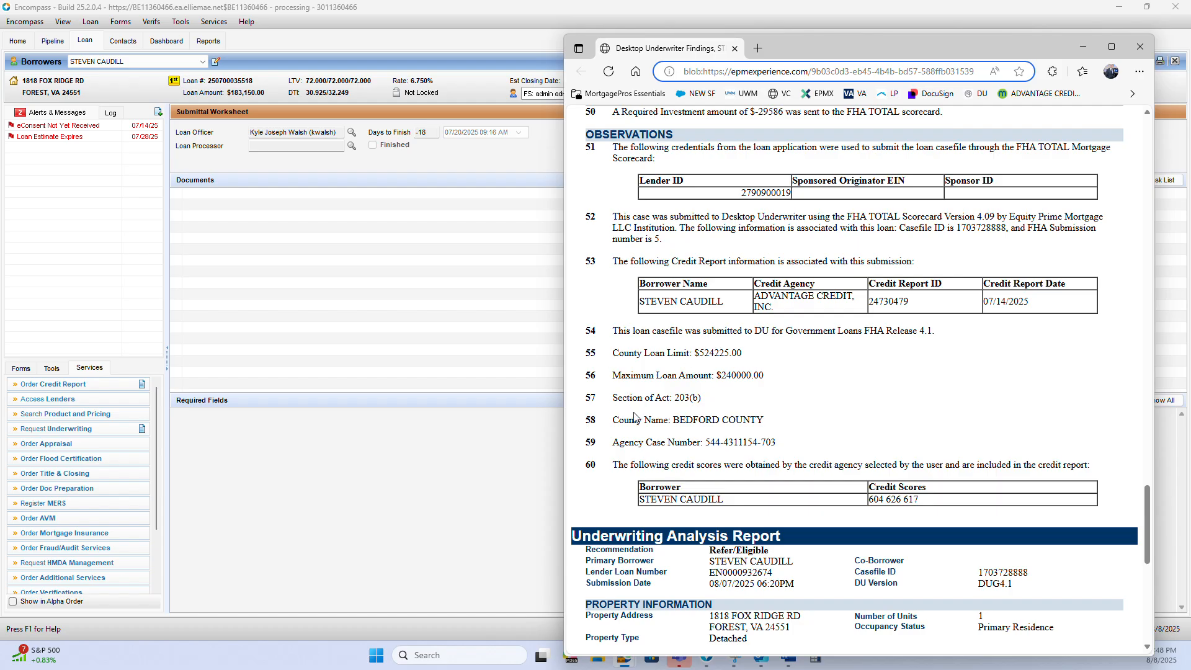
scroll(697, 387, "down", 3)
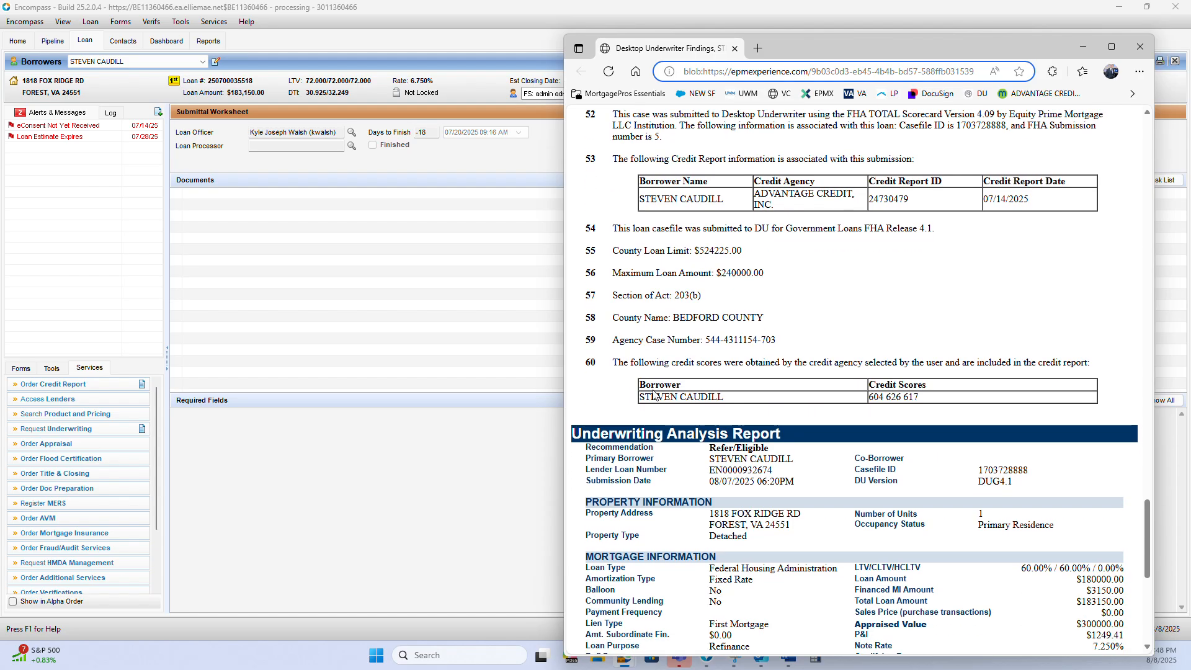
left_click_drag(943, 313, 868, 314)
Examine the Mortgage Information in the Underwriting Analysis Report, covering LTV, loan amounts, rate, term, loan type and refinance purpose
scroll(791, 335, "down", 3)
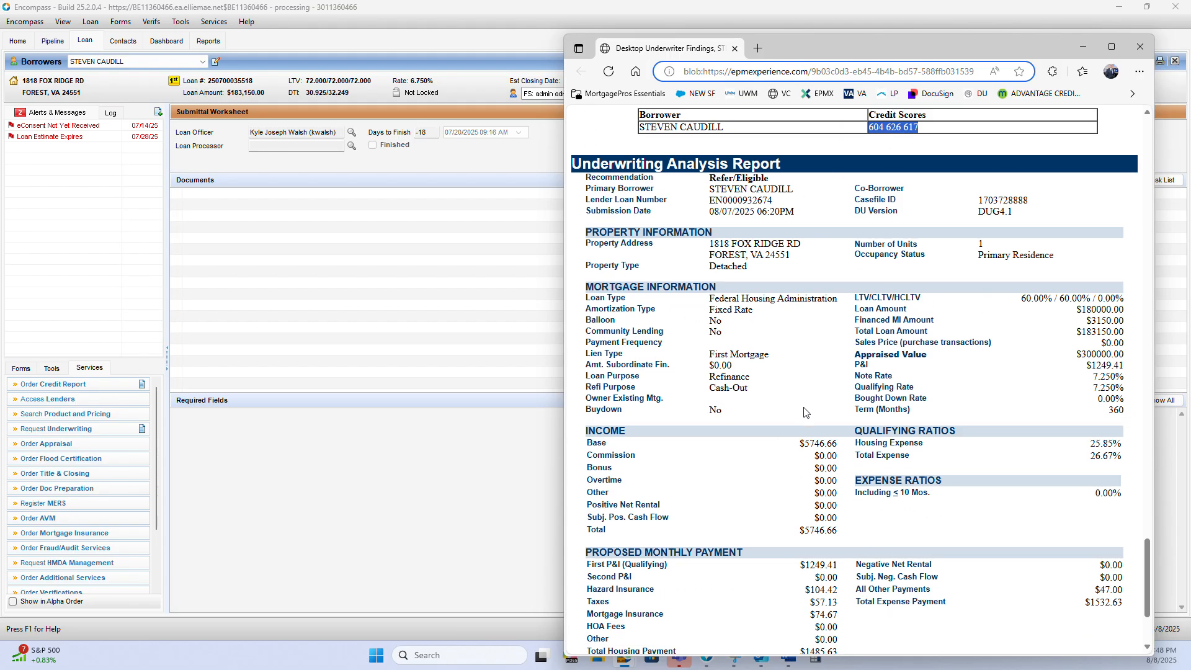
scroll(804, 412, "down", 1)
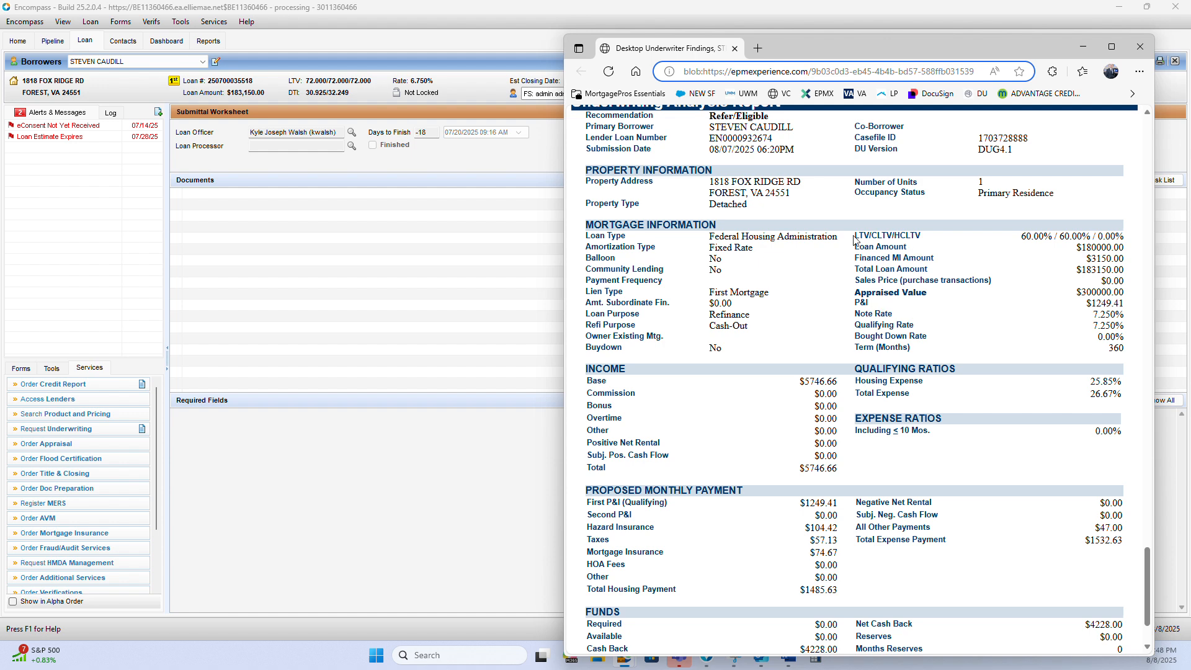
left_click_drag(854, 236, 926, 353)
left_click(925, 349)
scroll(682, 322, "down", 1)
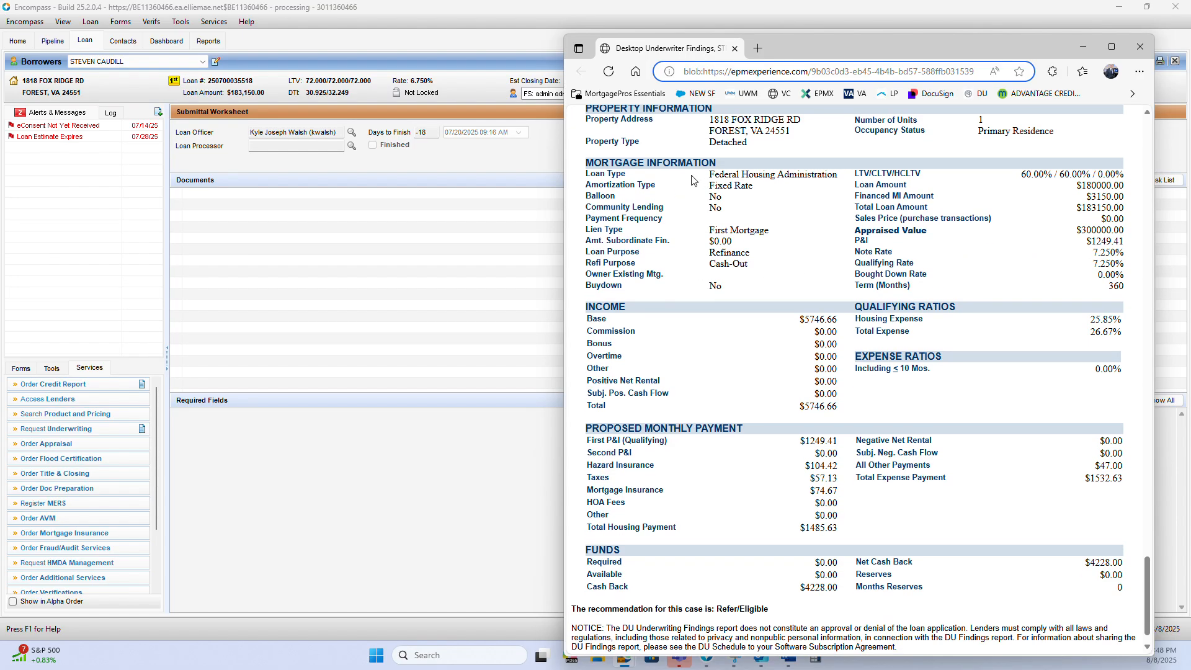
left_click_drag(692, 180, 762, 258)
left_click(764, 265)
scroll(763, 268, "down", 1)
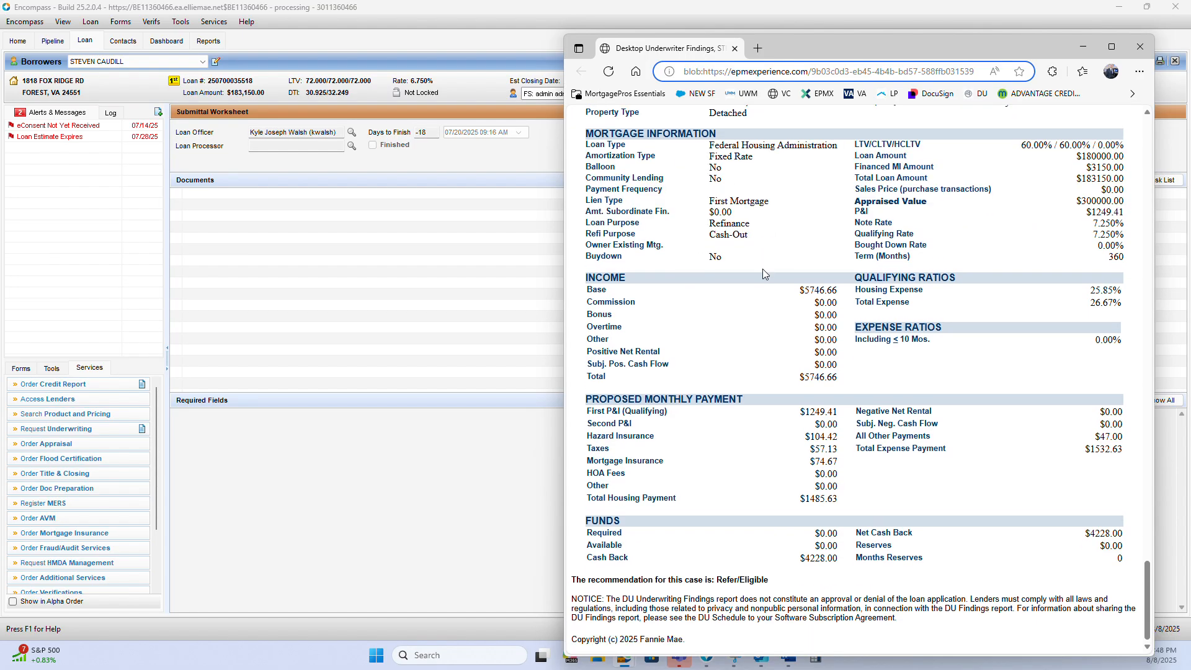
Examine the Income and Funds sections of the Underwriting Analysis Report
left_click_drag(796, 293, 795, 368)
left_click(796, 402)
left_click_drag(800, 415, 840, 558)
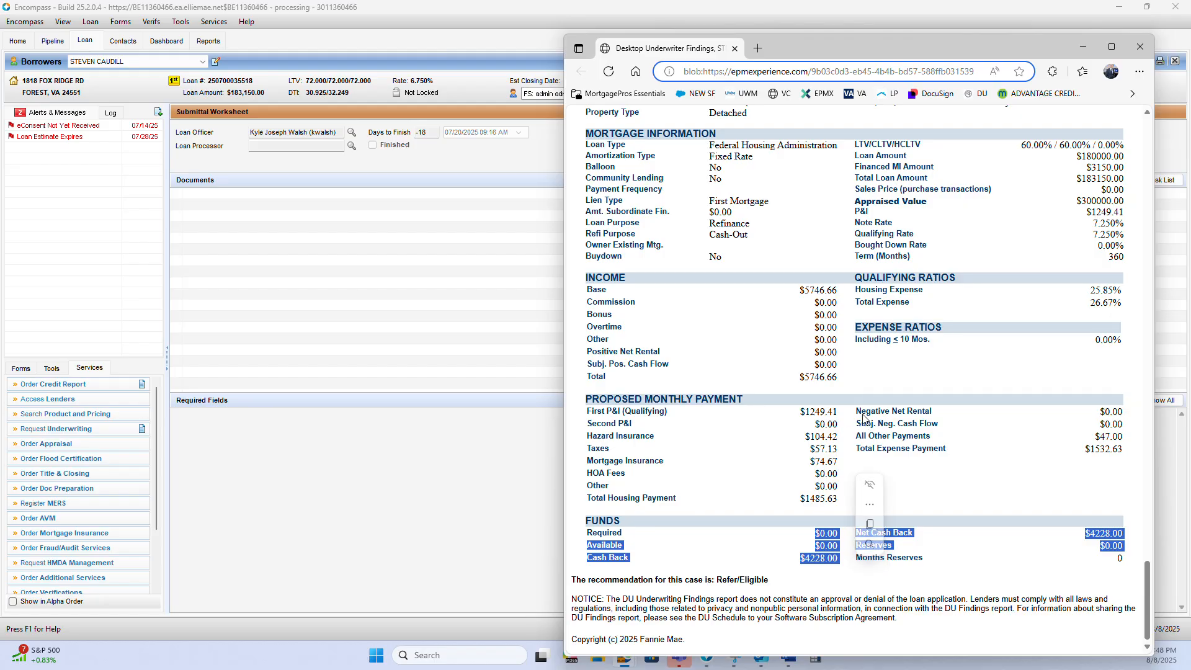
Examine the Proposed Monthly Payment section, including the housing payment components, all other payments and total expense payment
left_click_drag(863, 418, 587, 417)
left_click(1032, 449)
left_click(873, 435)
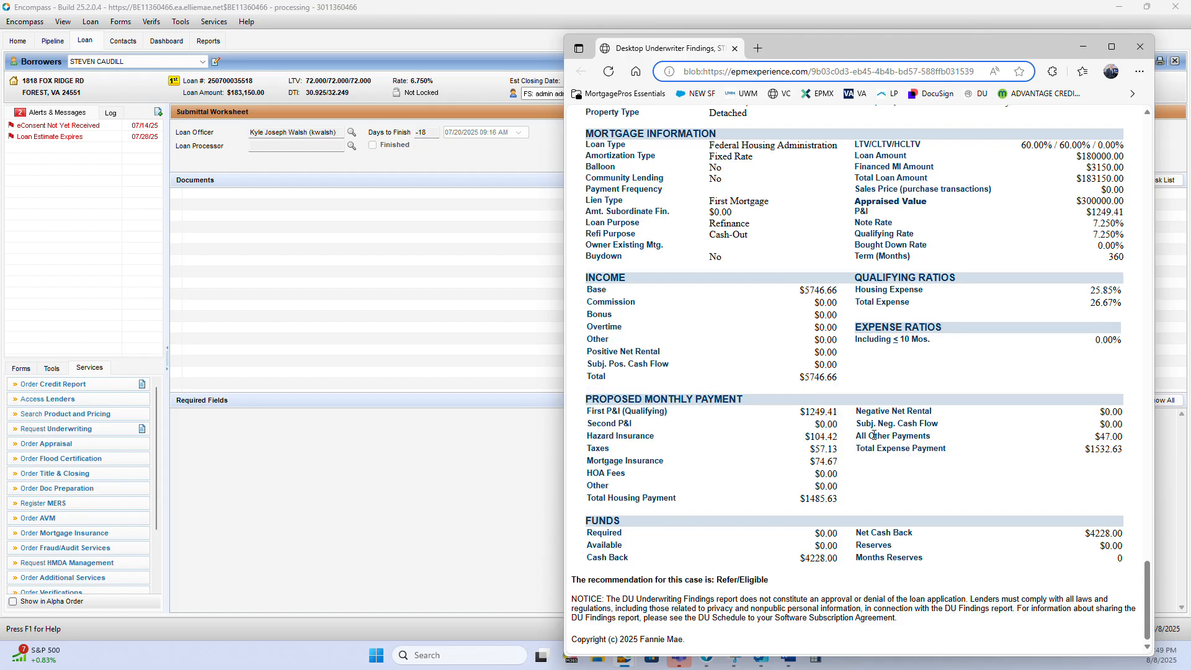
left_click_drag(858, 423, 1115, 450)
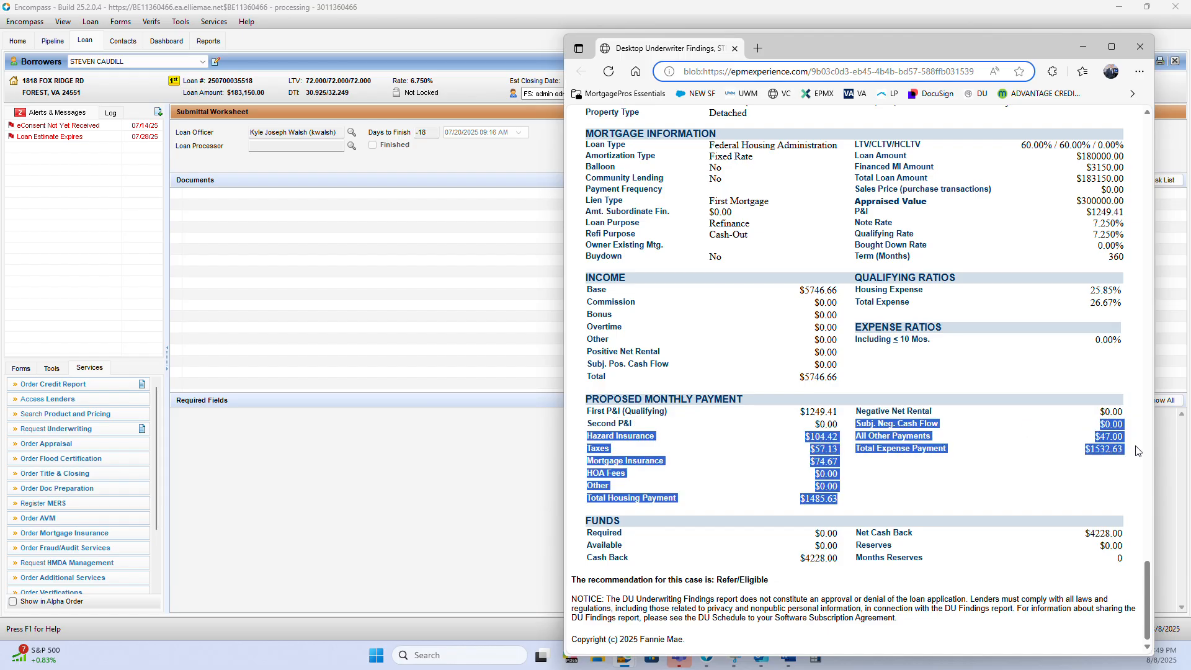
left_click(1023, 445)
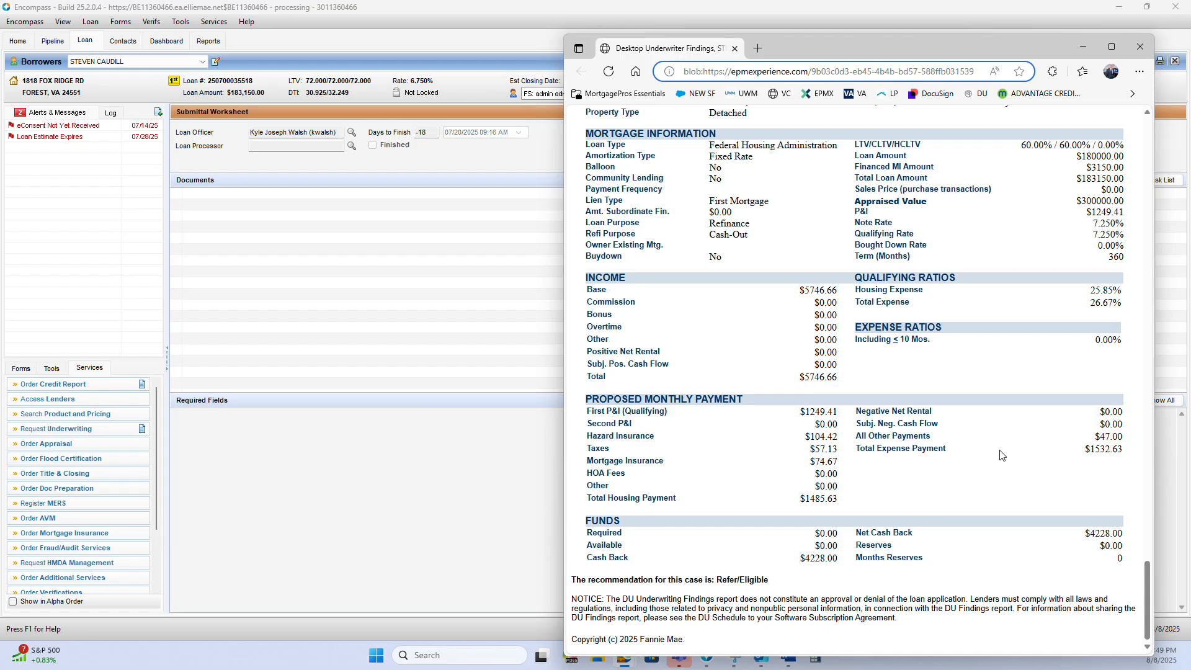
left_click_drag(1139, 450, 885, 452)
left_click(589, 416)
left_click(866, 419)
Return to the Summary and Mortgage Information at the start of the DU Underwriting Findings
scroll(868, 423, "up", 1)
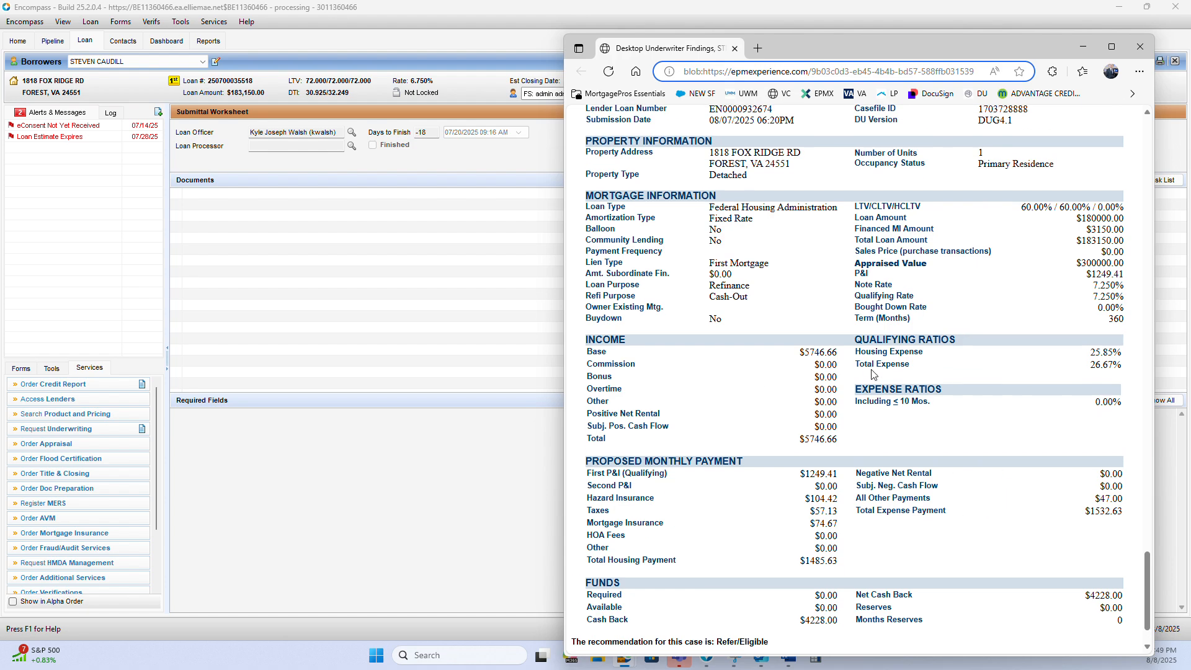
scroll(812, 428, "up", 4)
scroll(812, 428, "up", 8)
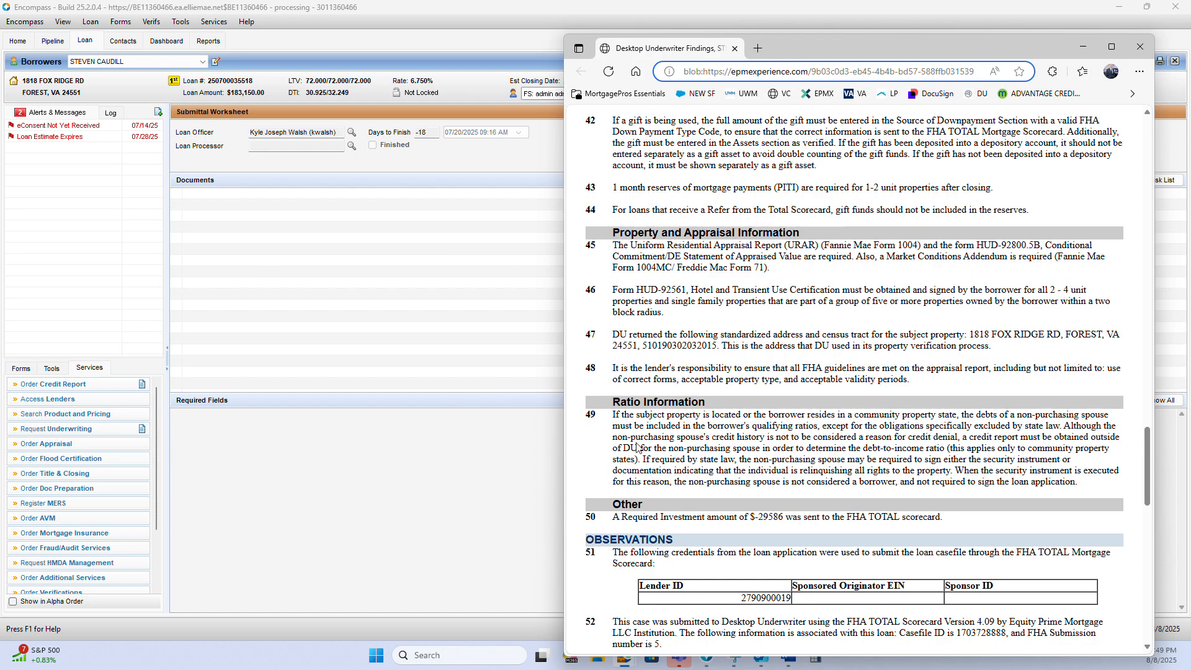
scroll(617, 453, "up", 15)
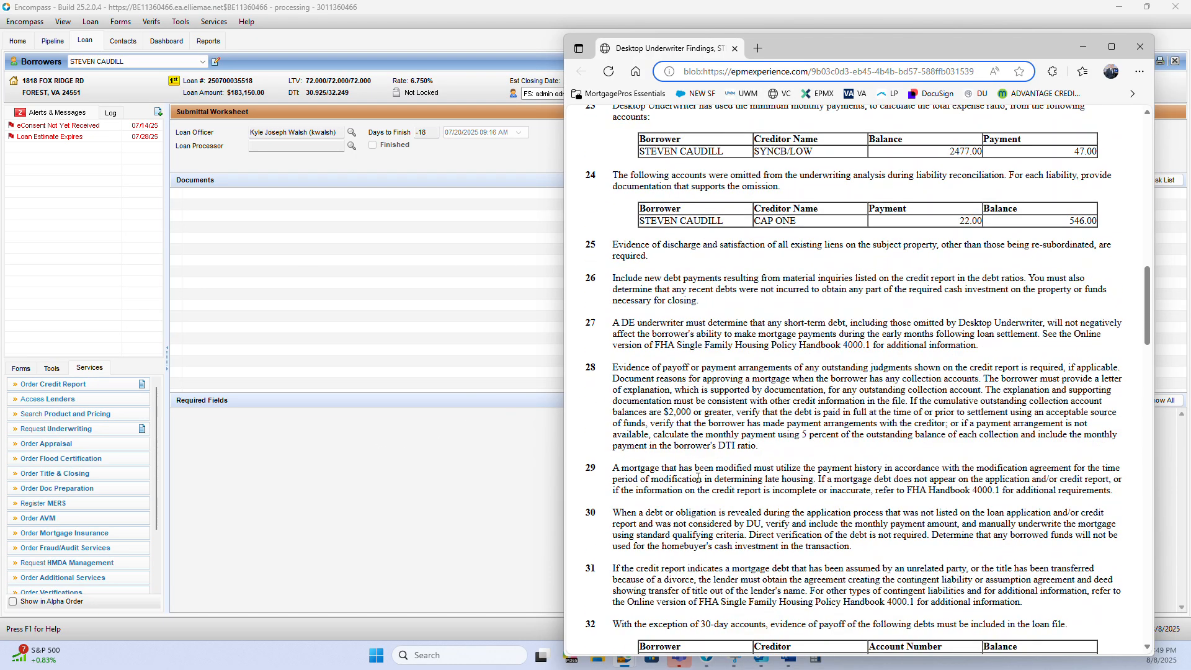
scroll(692, 470, "up", 10)
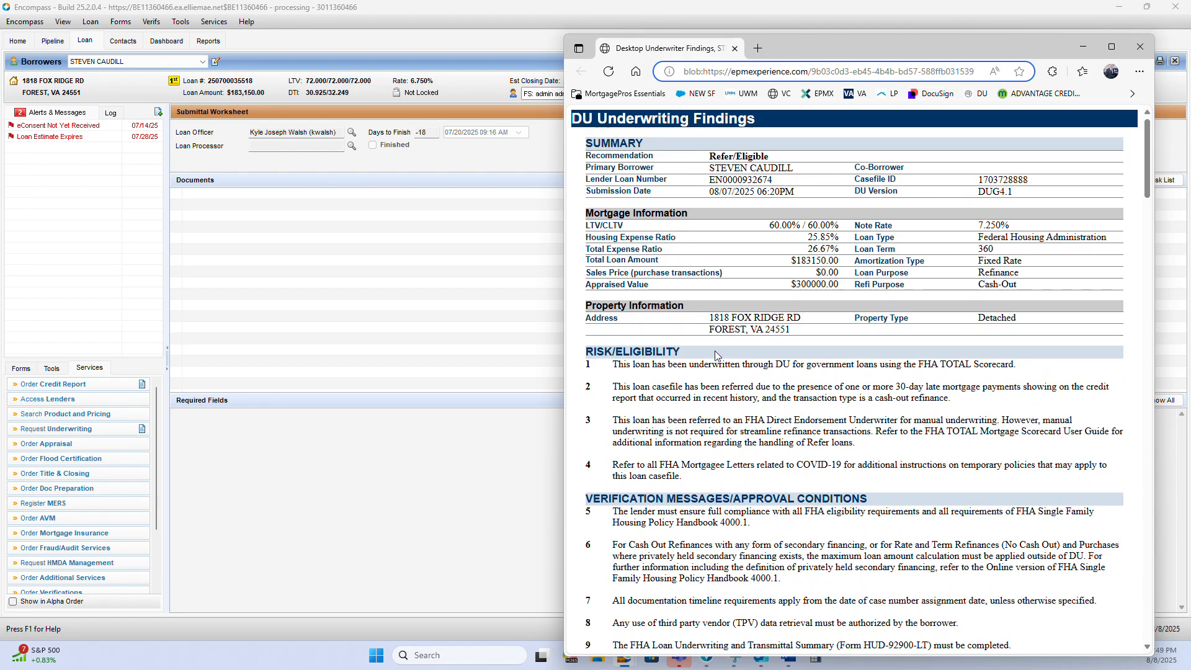
Move the findings window off the Encompass loan and open the 1003 URLA - Lender form at L3. Mortgage Loan Information
left_click_drag(773, 49, 1190, 50)
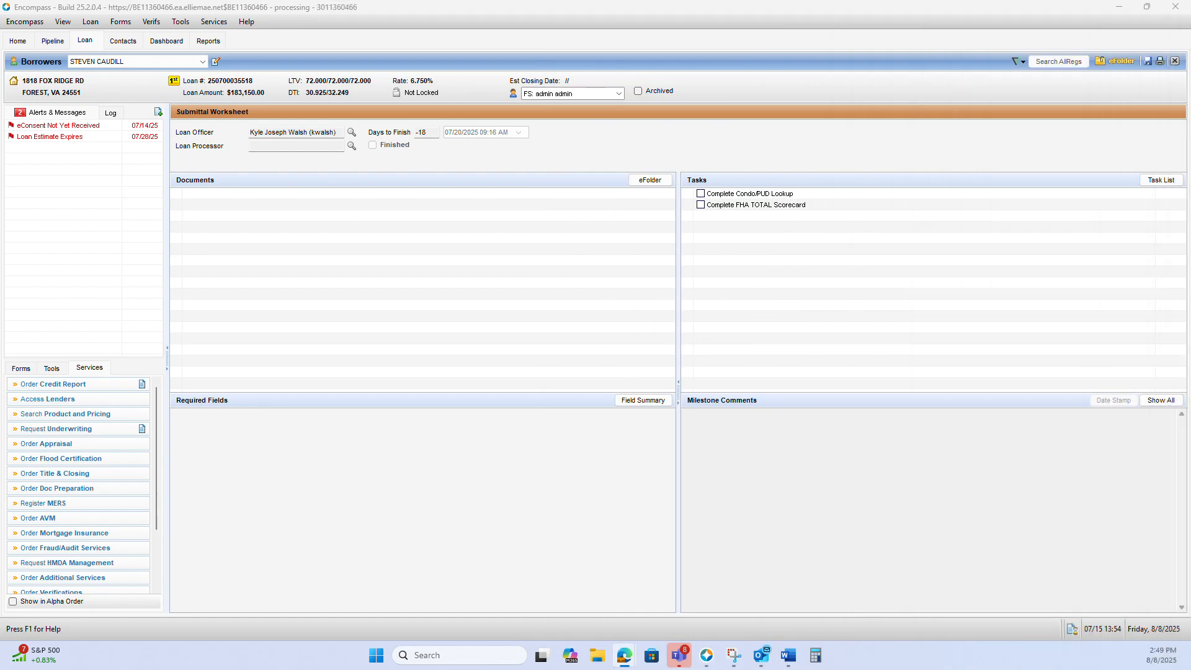
left_click(24, 372)
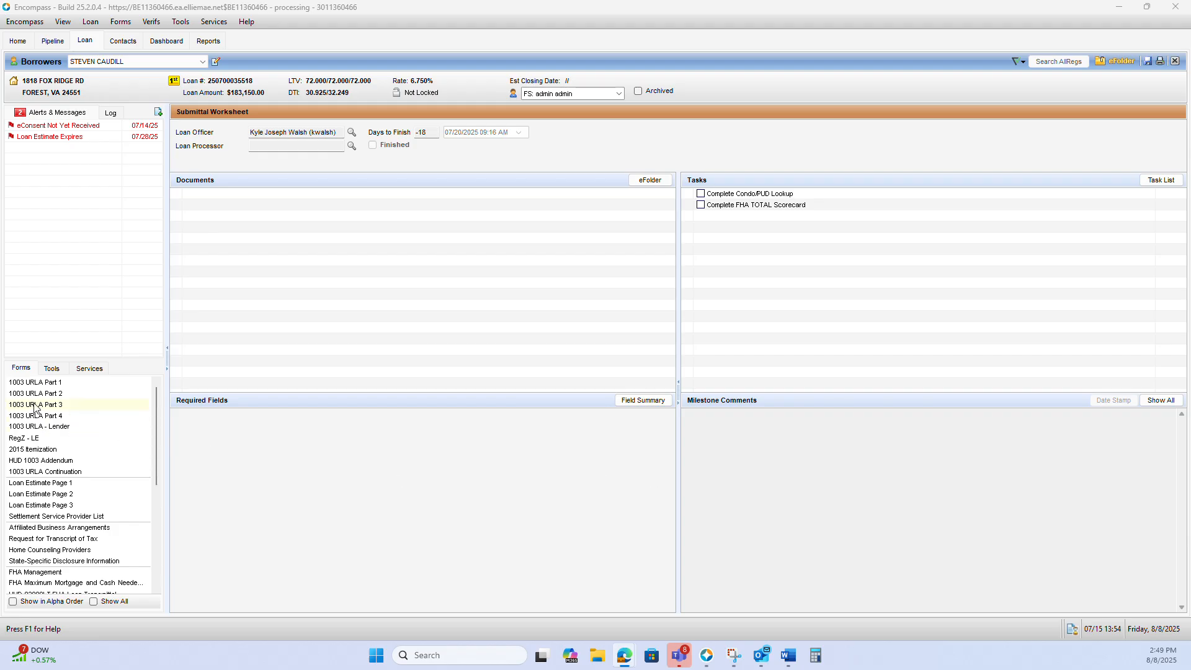
left_click(54, 427)
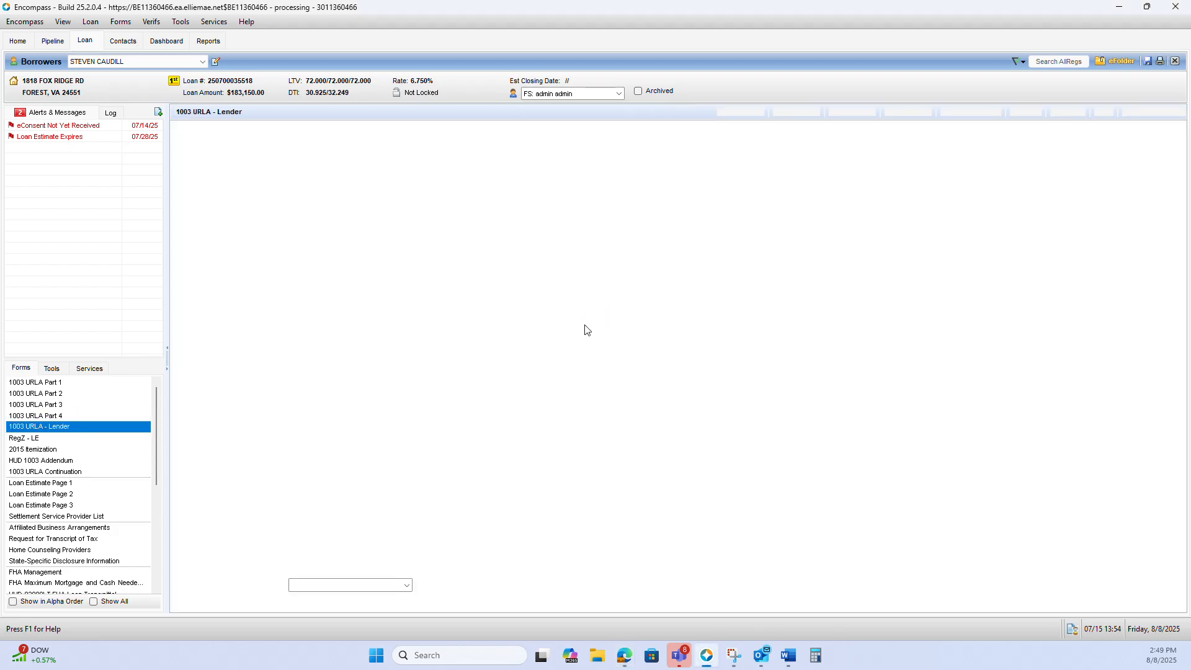
scroll(602, 327, "down", 15)
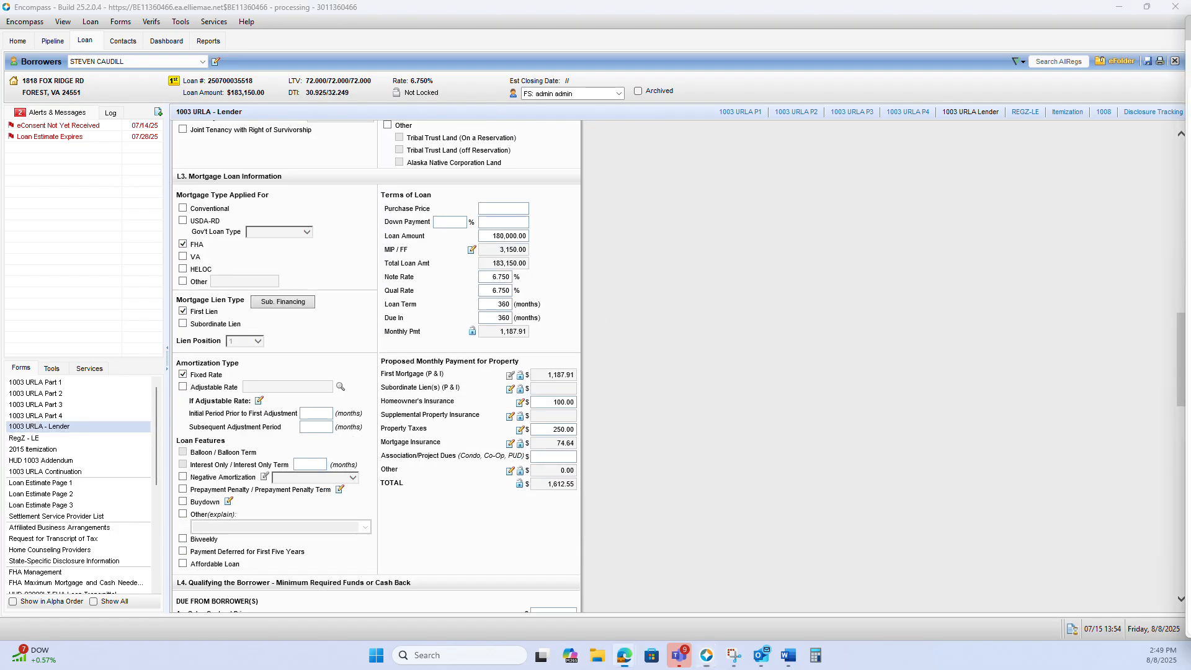
Compare the findings' Proposed Monthly Payment and Total Housing Payment with the proposed payment on the URLA - Lender form, leaving Encompass in front
left_click_drag(1190, 13, 971, 34)
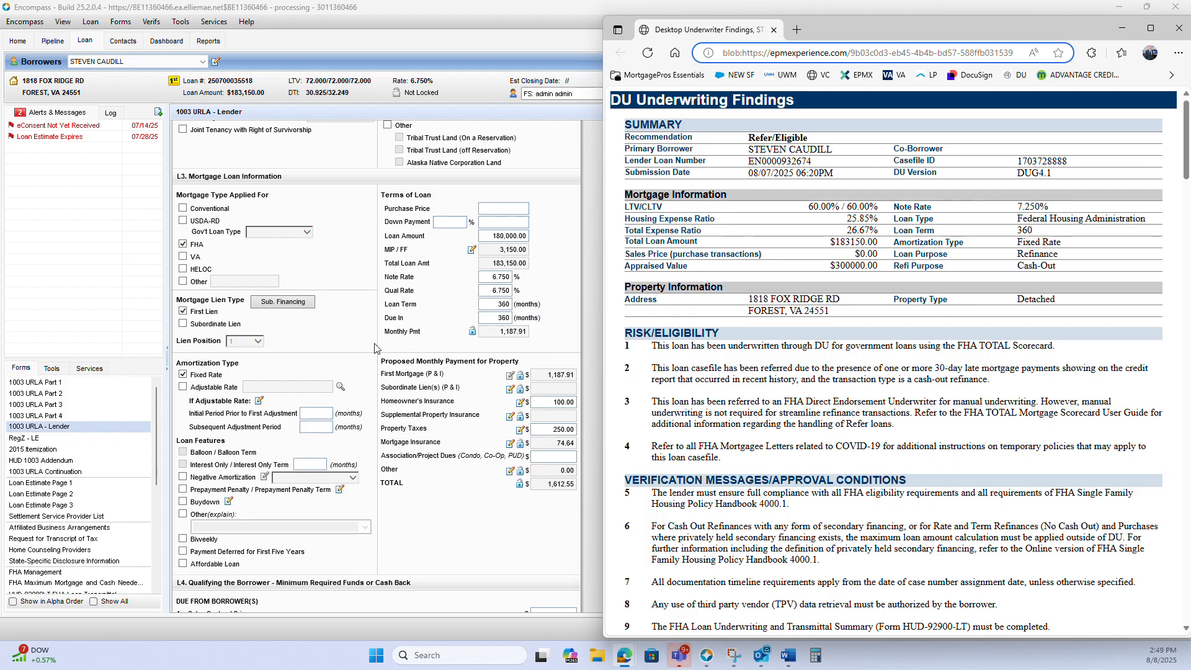
scroll(807, 402, "down", 15)
scroll(807, 402, "down", 10)
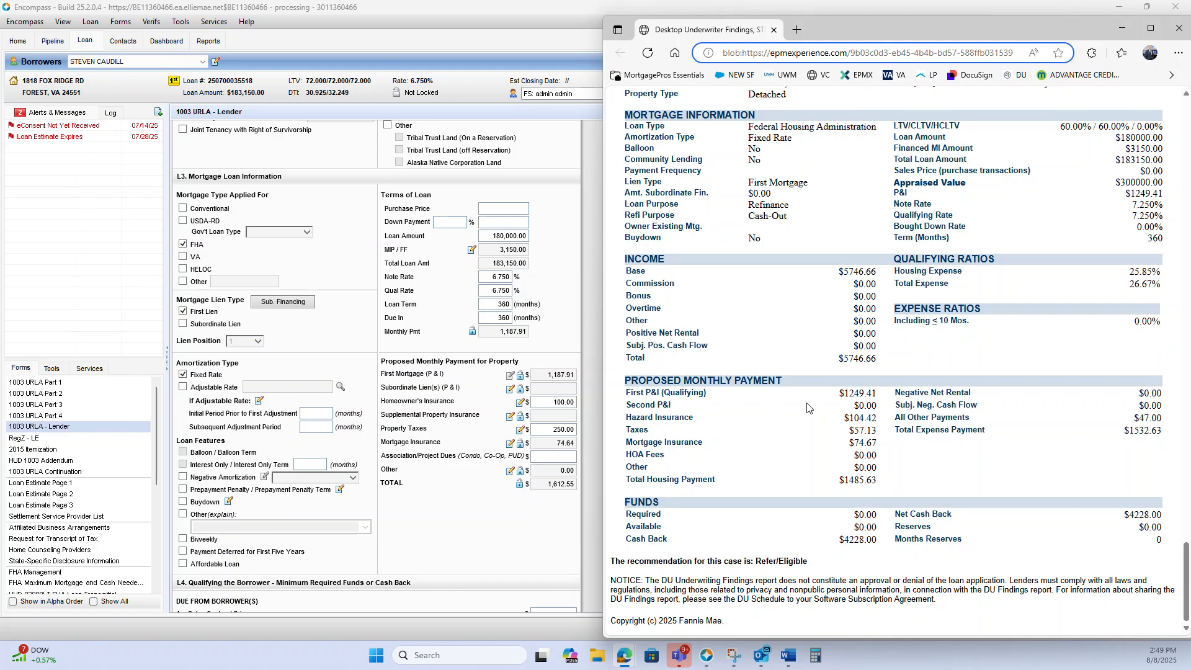
left_click_drag(624, 389, 895, 459)
mouse_move(858, 27)
left_mouse_down()
mouse_move(980, 32)
mouse_move(944, 58)
mouse_move(870, 46)
left_mouse_up()
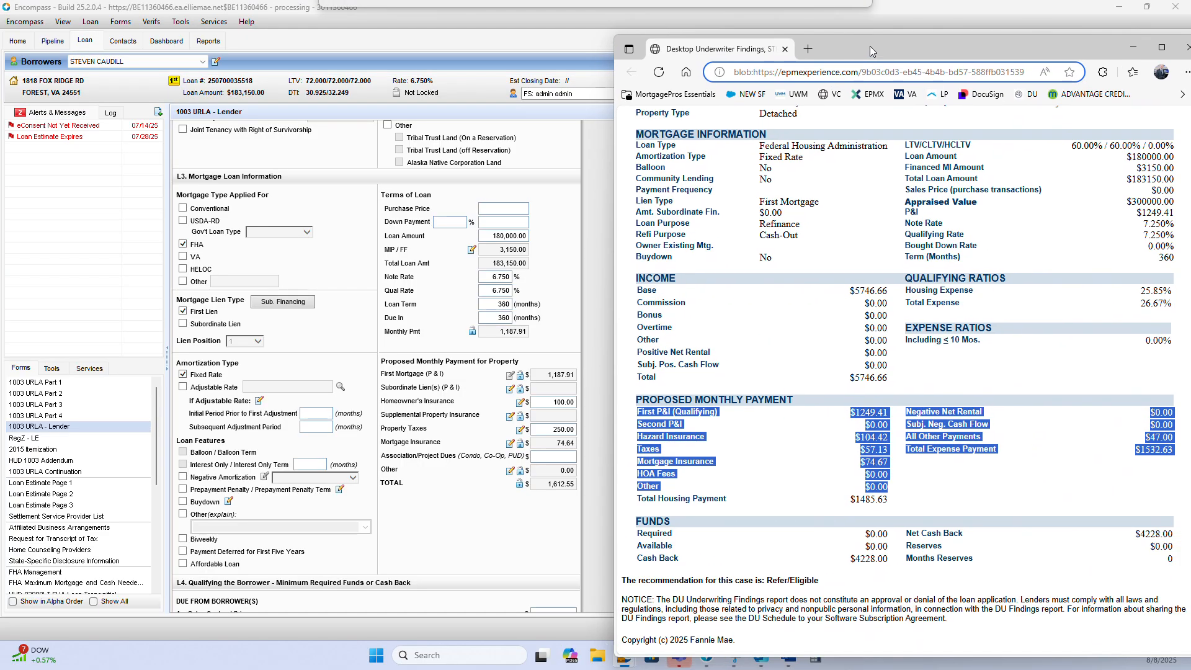
left_click(857, 505)
left_click_drag(645, 499, 902, 508)
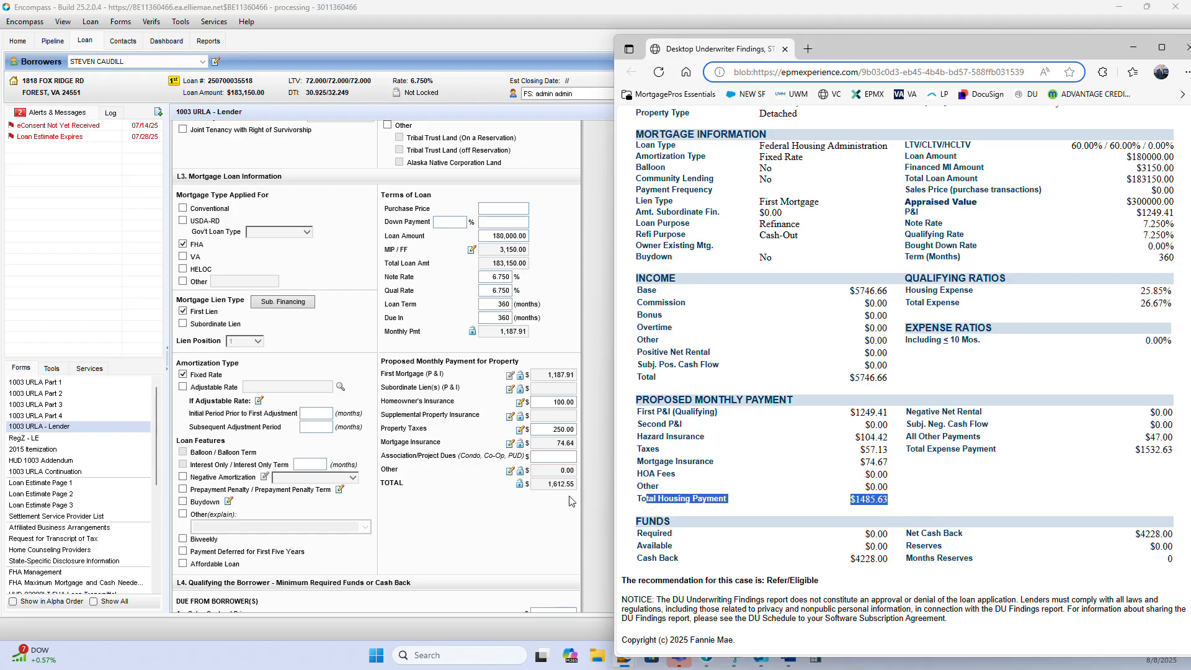
left_click_drag(873, 50, 1190, 47)
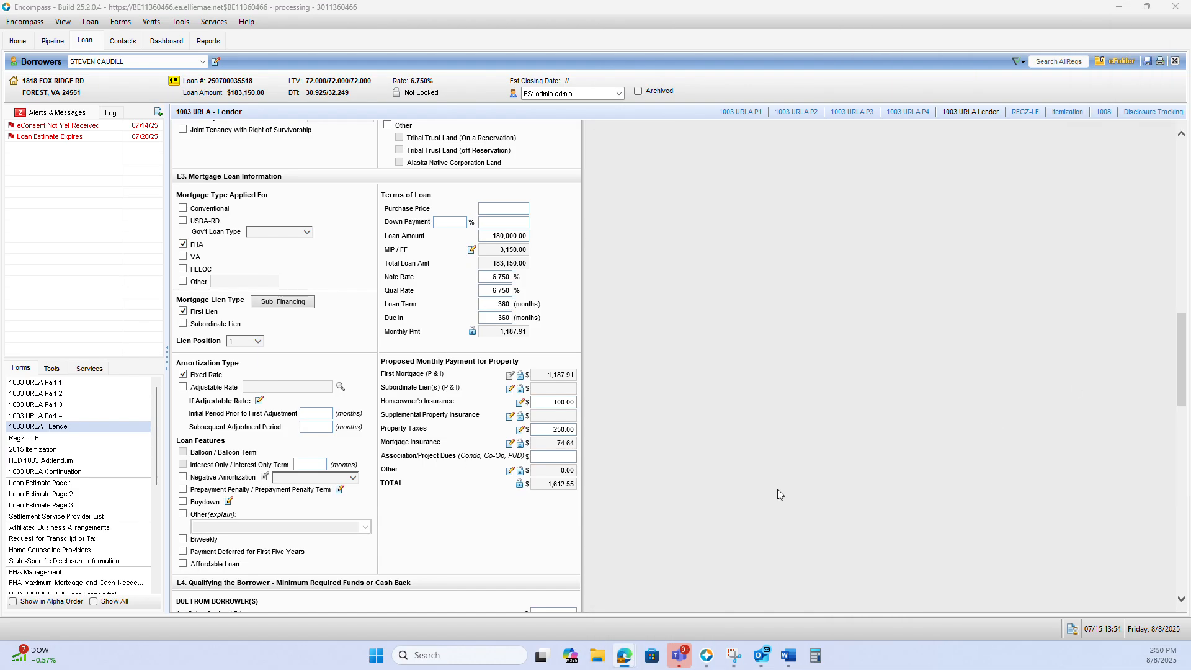
left_click(687, 507)
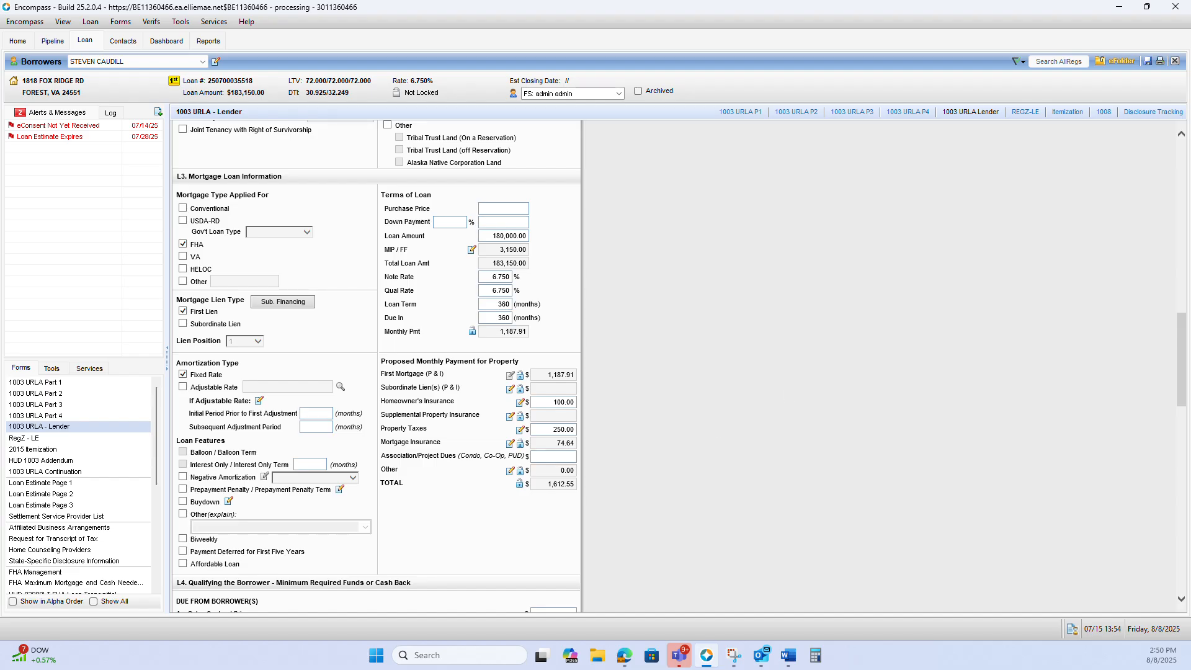
Check the rate in the findings and set the Note Rate in Terms of Loan to 7.25%
key("alt+Tab")
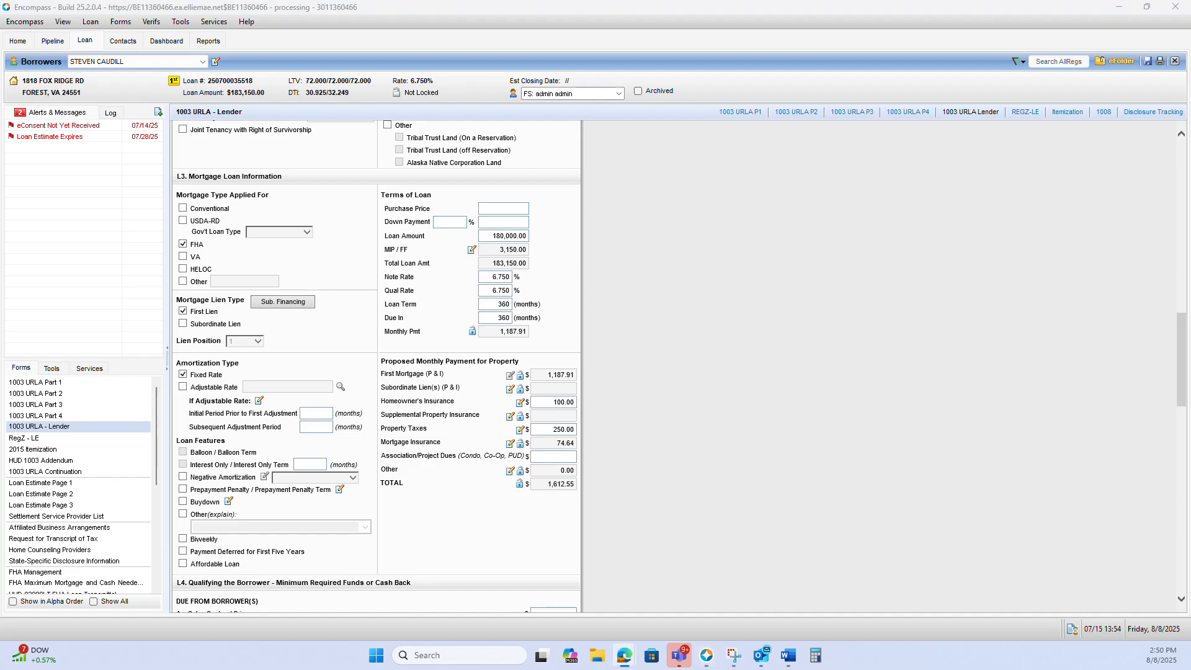
left_click(665, 333)
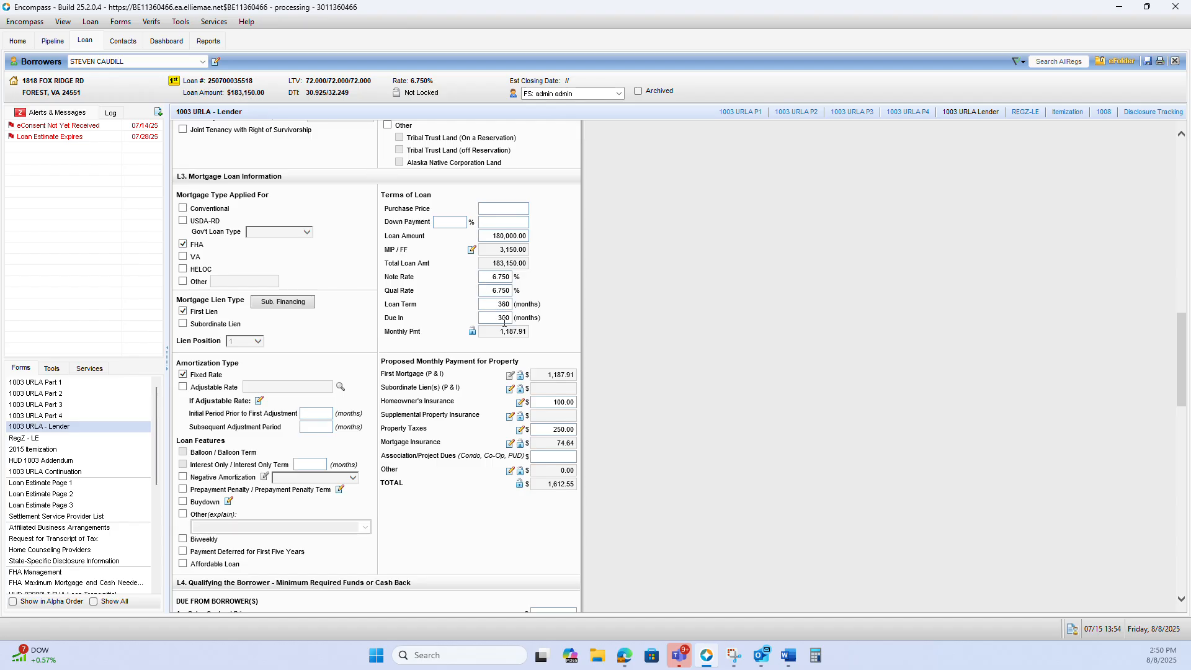
left_click(491, 304)
key("Tab")
left_click(503, 276)
type("7.25")
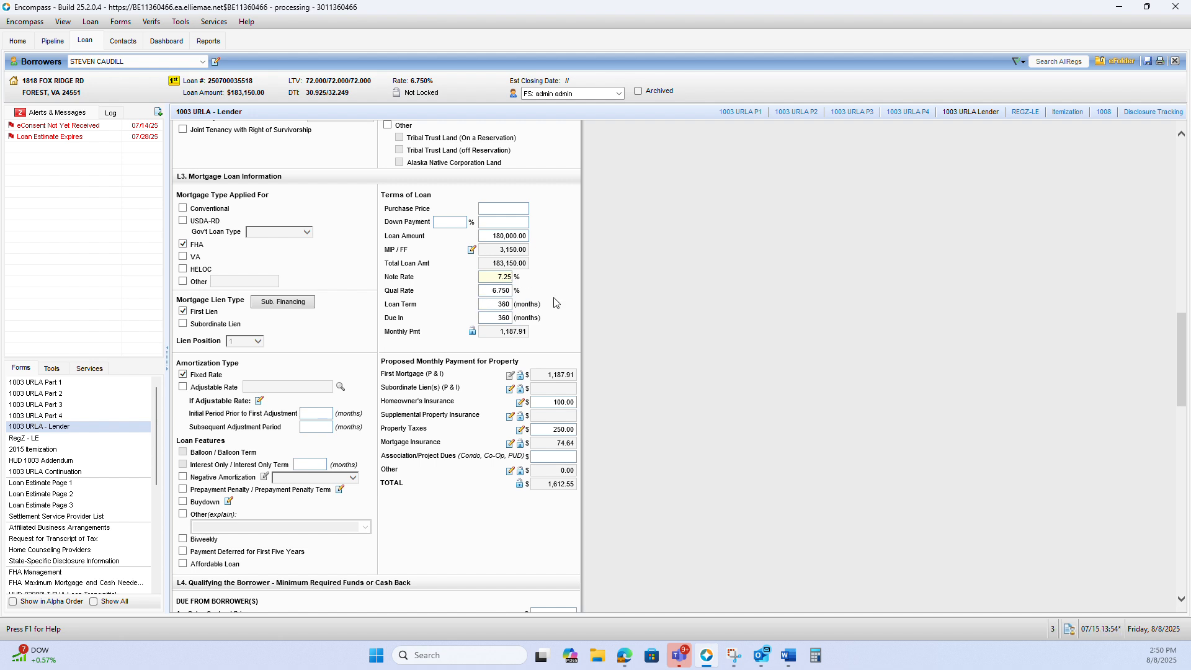
left_click(556, 302)
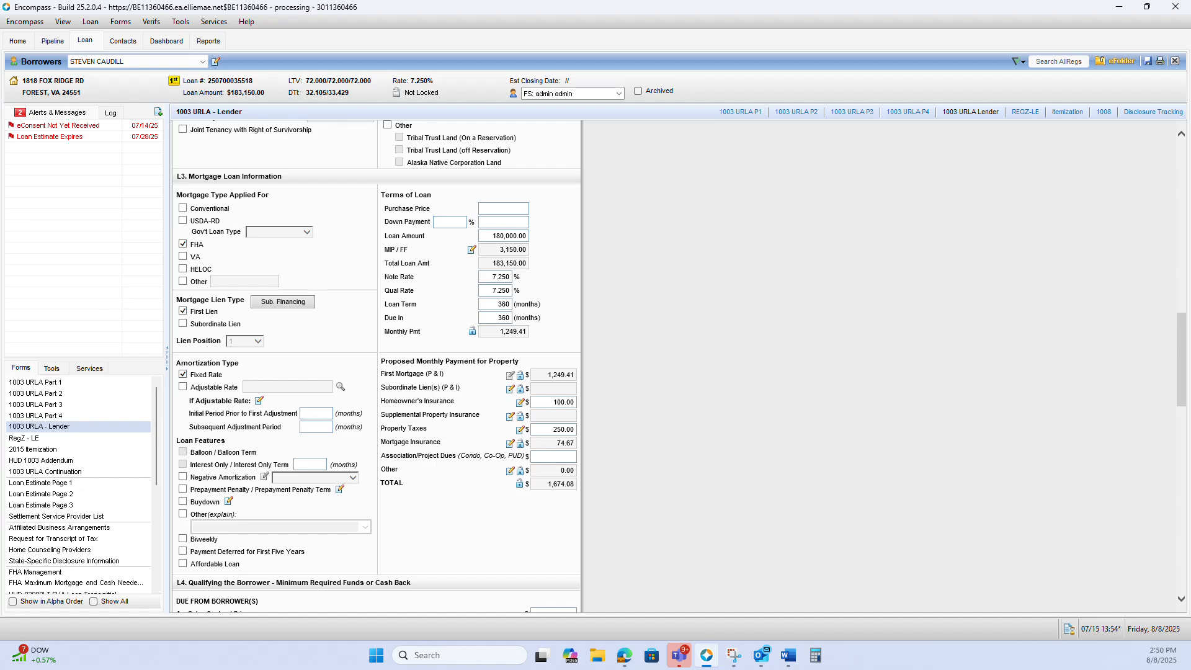
Check the insurance amount in the findings and set Homeowner's Insurance in the proposed monthly payment to 104.42
key("alt+Tab")
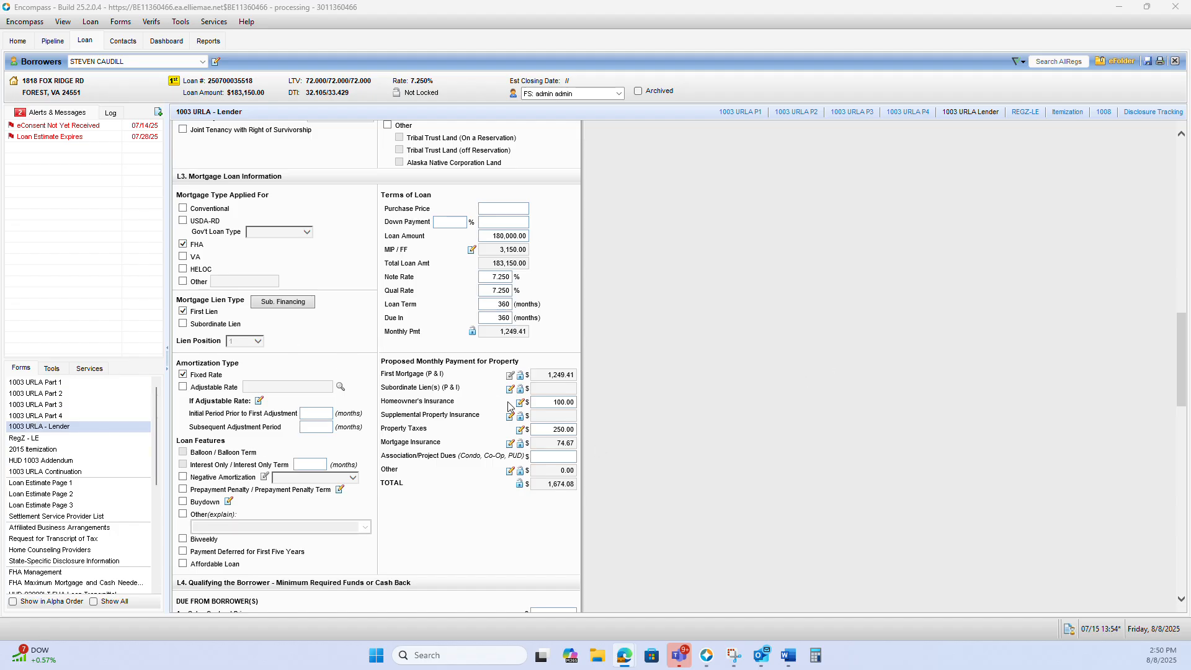
left_click(548, 405)
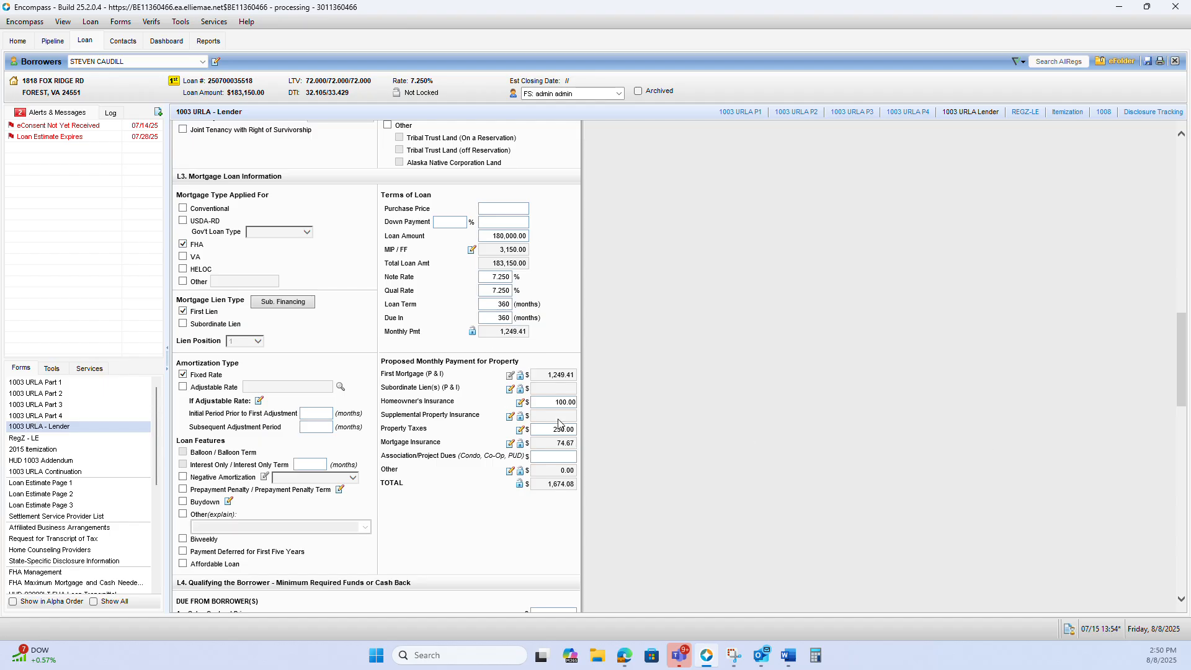
left_click(537, 402)
type("104.42")
left_click(700, 398)
Set Property Taxes in the proposed monthly payment to 57.13
left_click(537, 428)
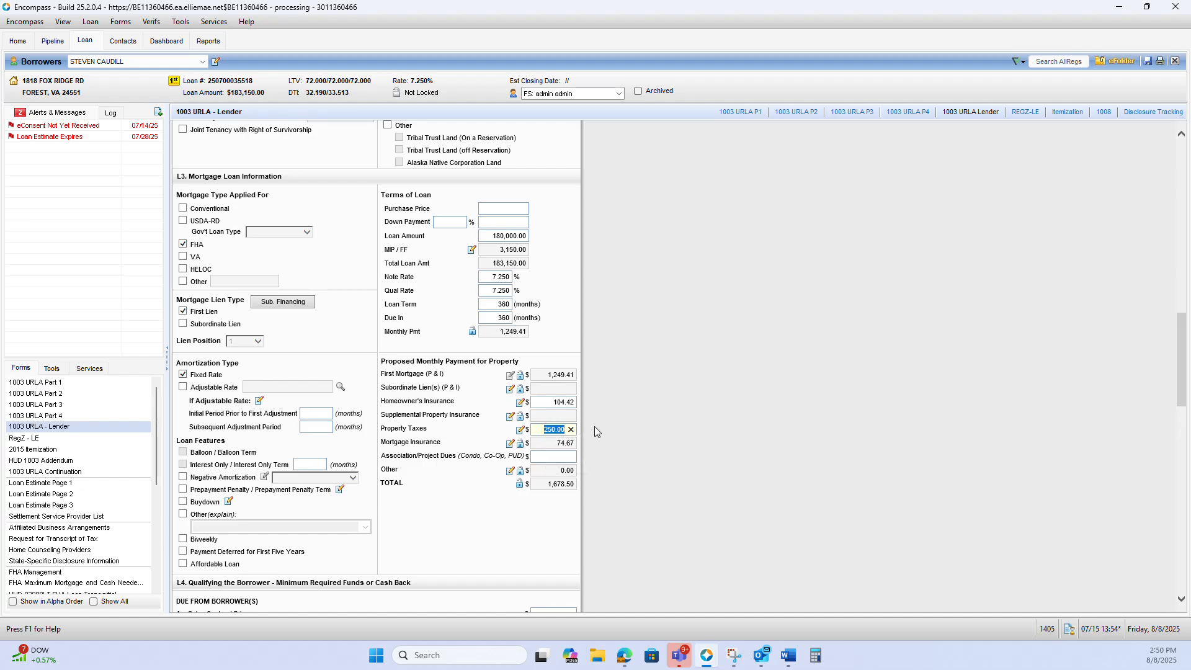
type("57.13")
left_click(629, 404)
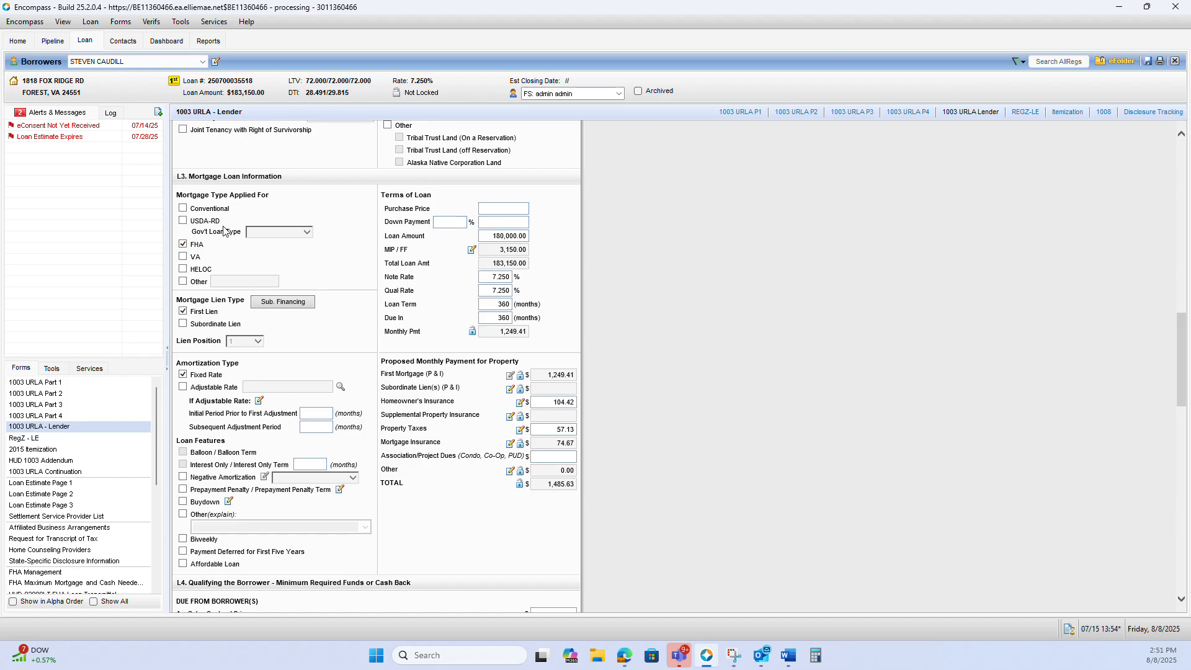
On 1003 URLA Part 2, set the borrower's Base gross monthly income to 5,746.66 to match the findings
left_click(73, 394)
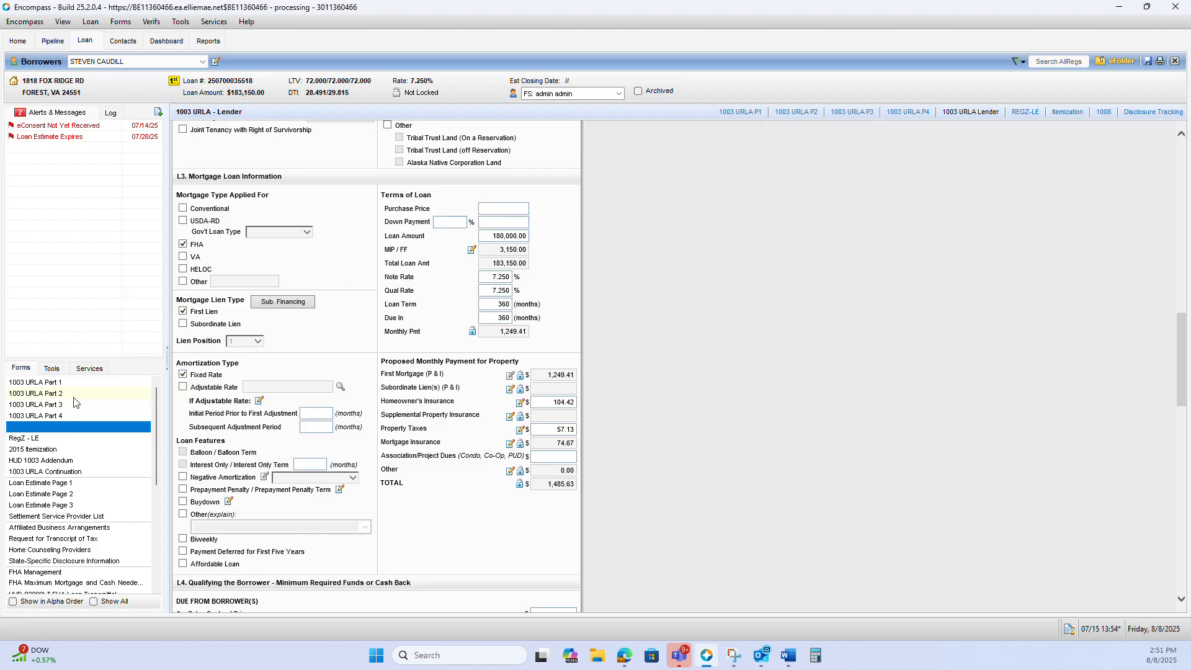
scroll(635, 285, "down", 1)
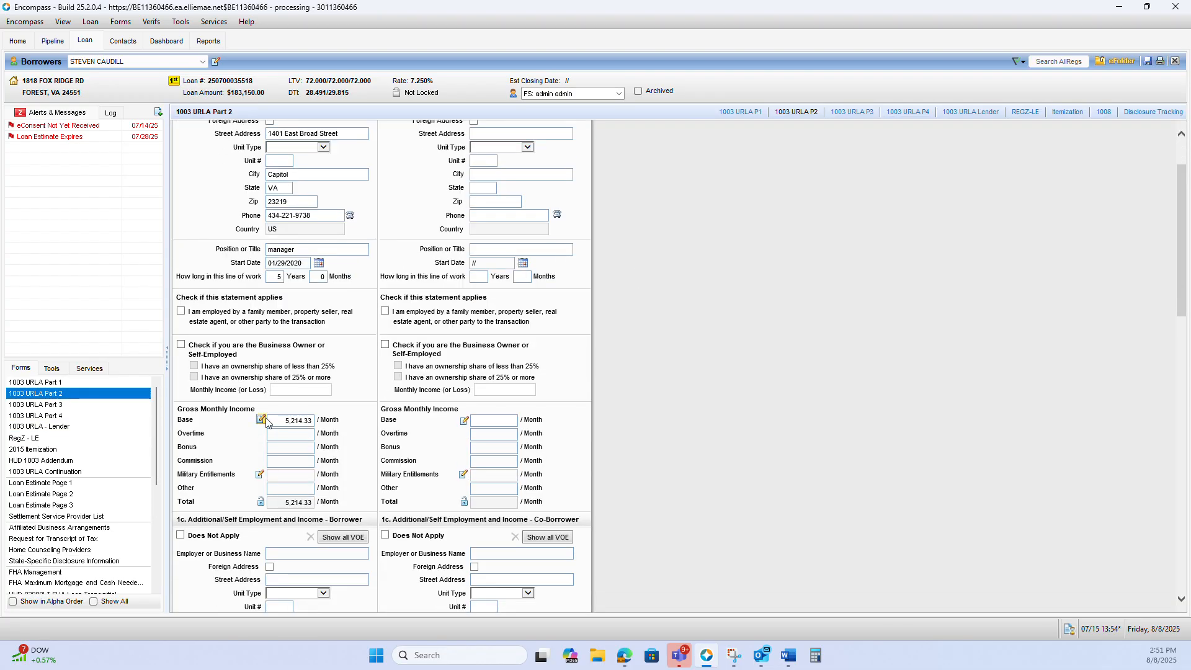
left_click(286, 421)
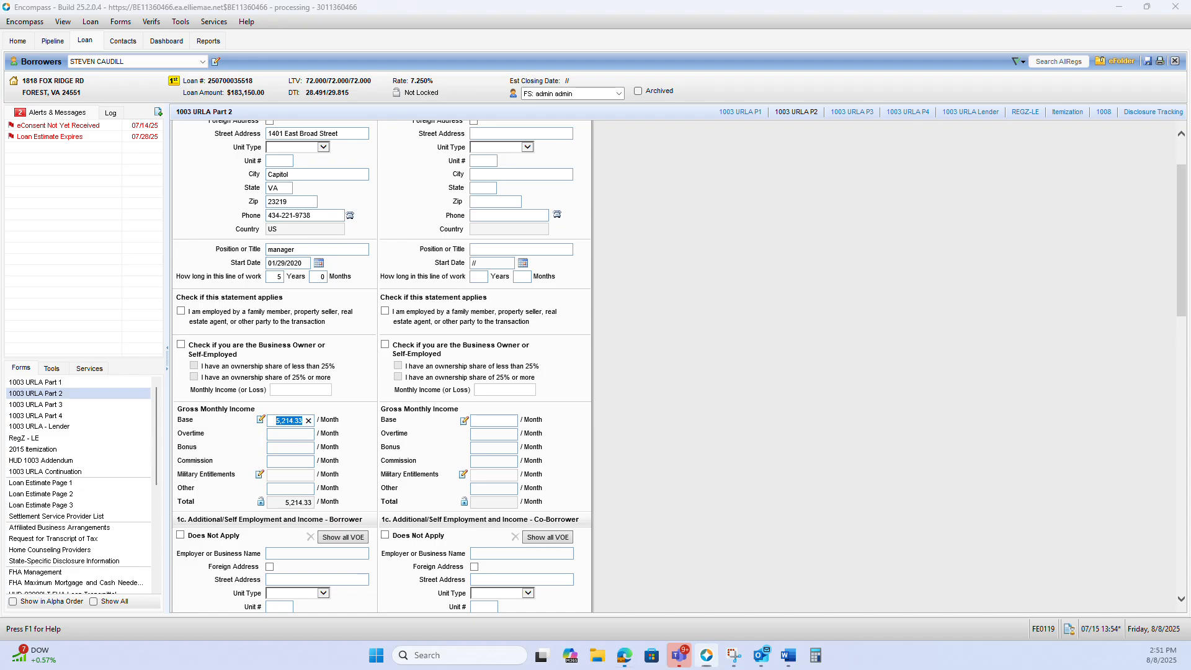
mouse_move(1190, 63)
left_mouse_down()
mouse_move(970, 64)
mouse_move(1190, 67)
left_mouse_up()
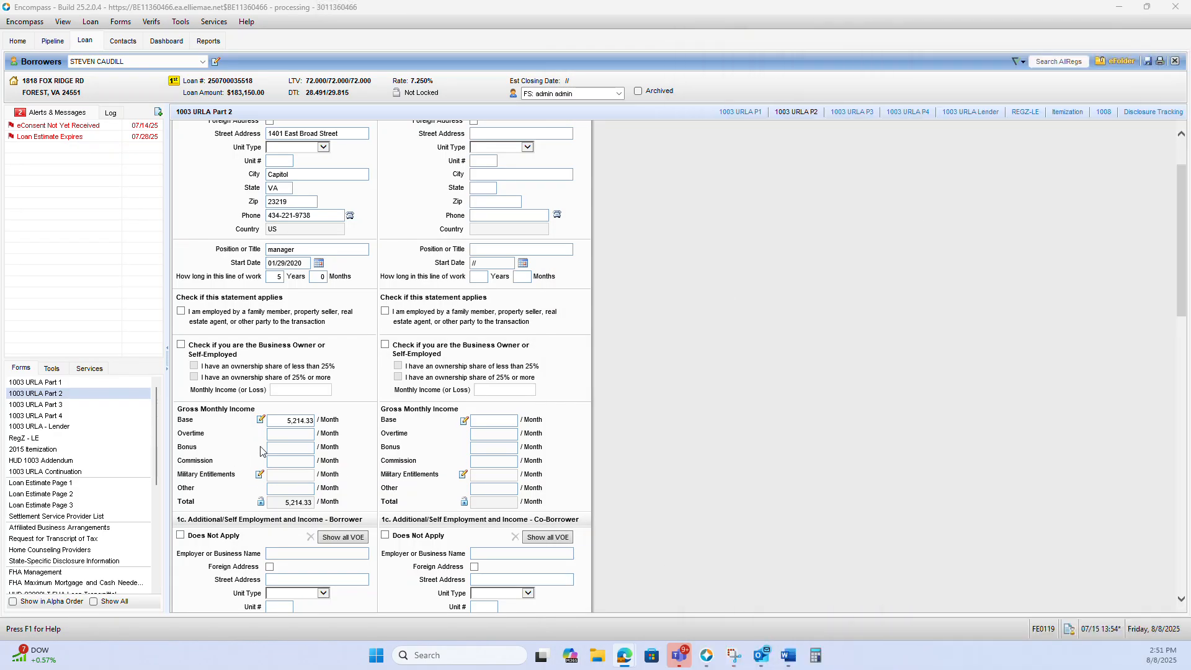
left_click(284, 424)
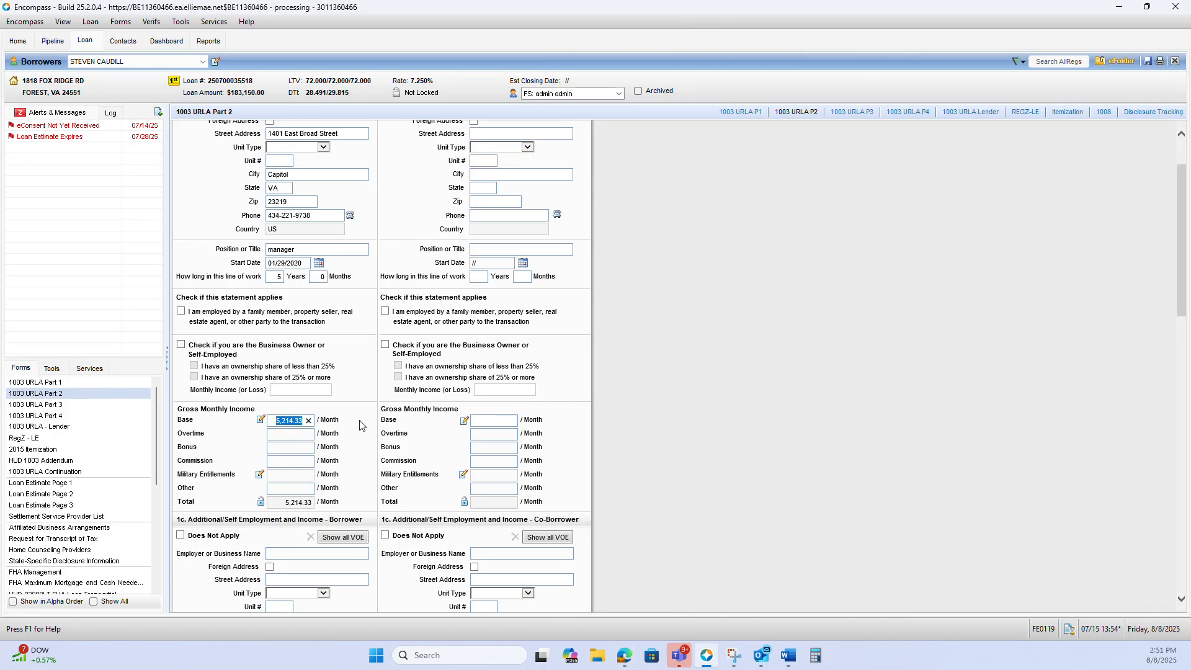
type("5746.66")
left_click(637, 397)
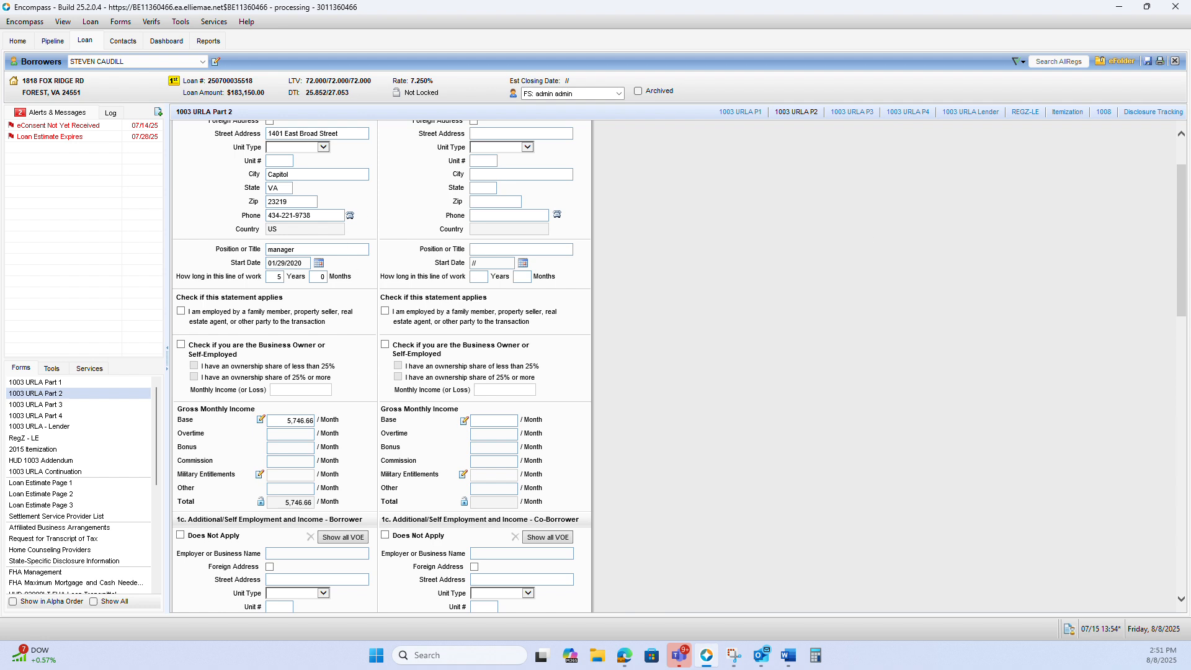
Compare the findings' Housing Expense Ratio and Total Expense Ratio with the loan's DTI, and move the findings window aside
key("alt+Tab")
left_click_drag(964, 79, 954, 79)
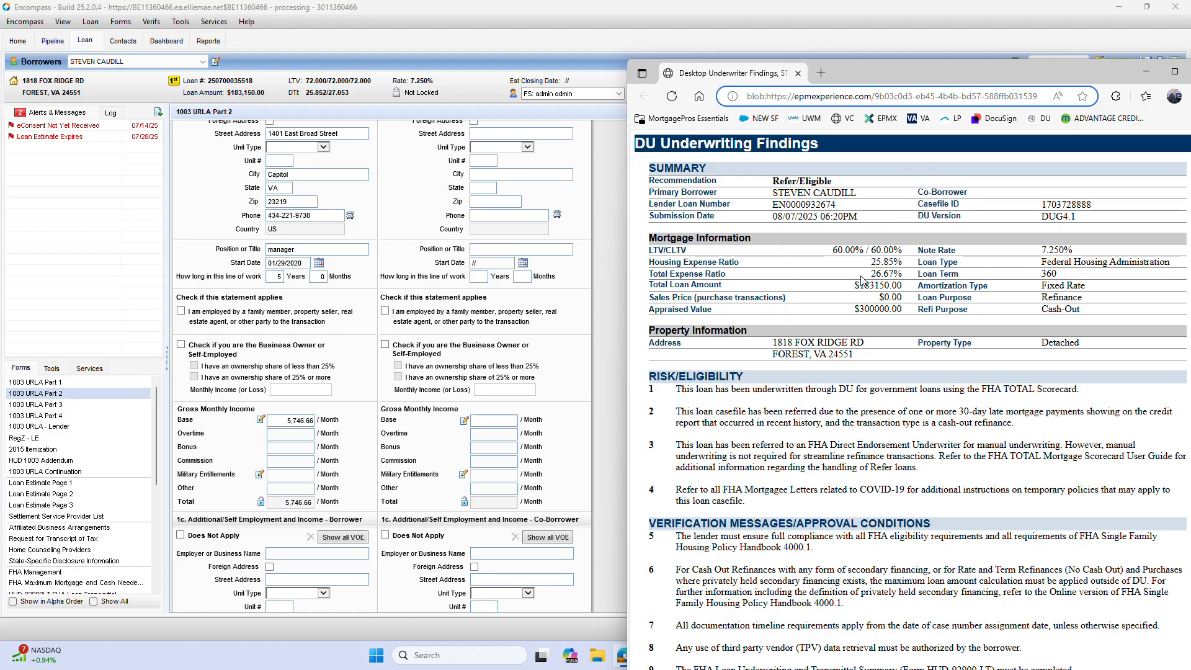
left_click_drag(869, 276, 898, 274)
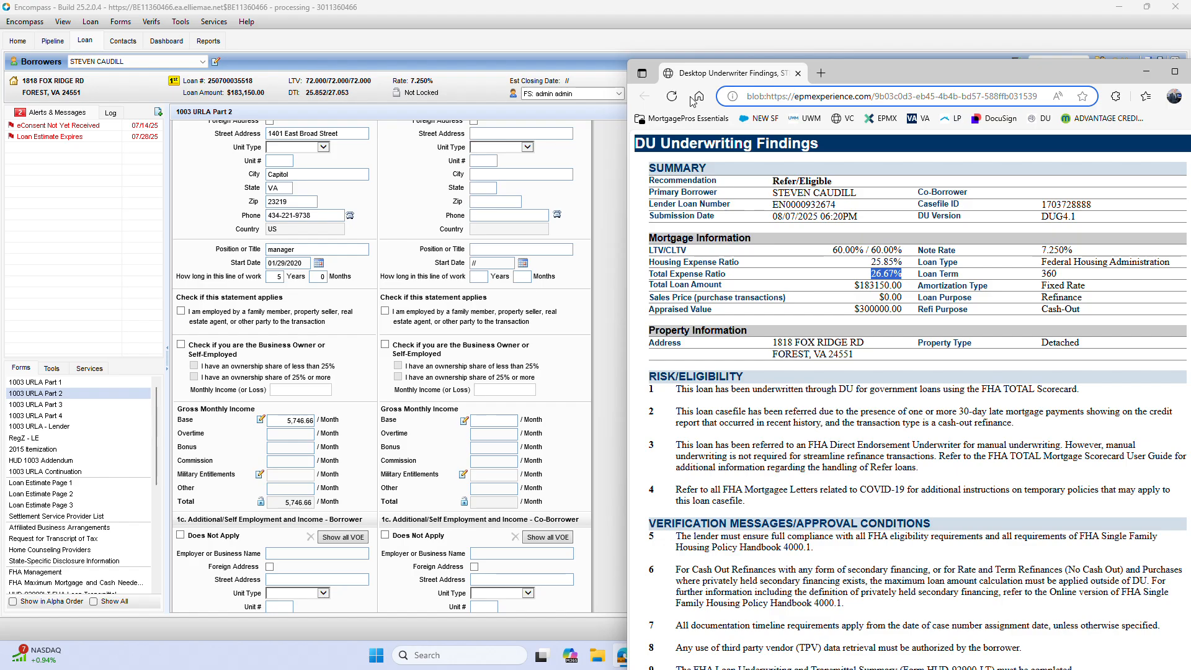
left_click_drag(838, 74, 1190, 46)
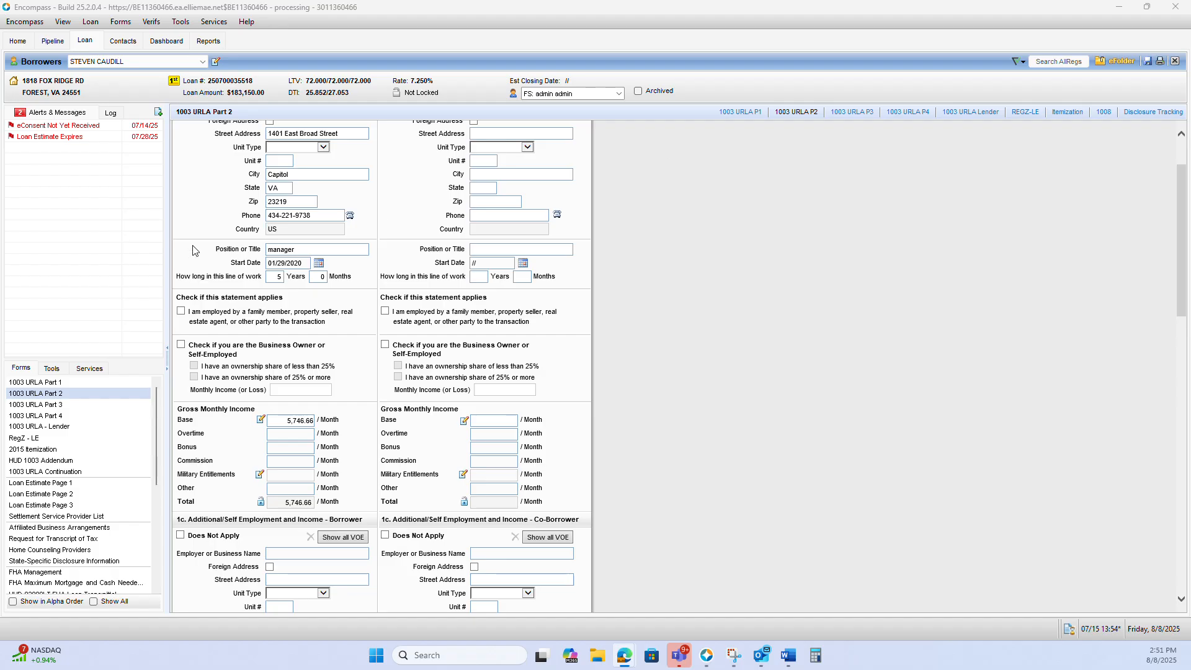
Open the full VOL list from the Liabilities section of 1003 URLA Part 3 and maximize its window
left_click(68, 406)
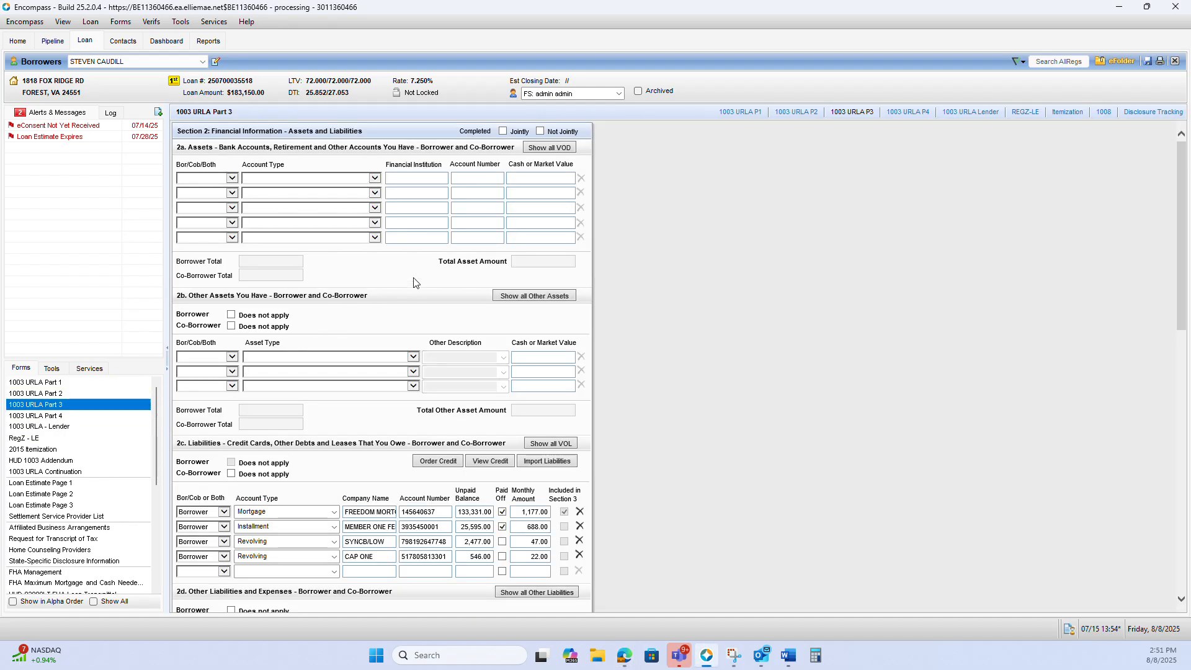
left_click(551, 443)
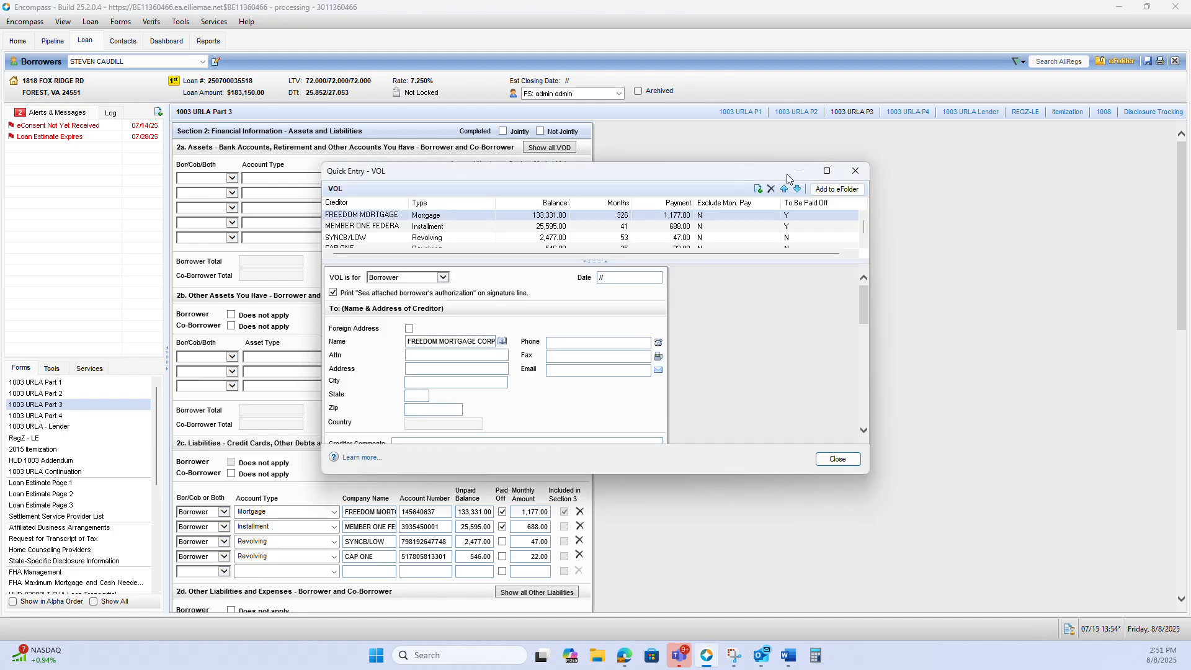
left_click(835, 173)
mouse_move(662, 97)
left_mouse_down()
mouse_move(668, 197)
mouse_move(654, 103)
left_mouse_up()
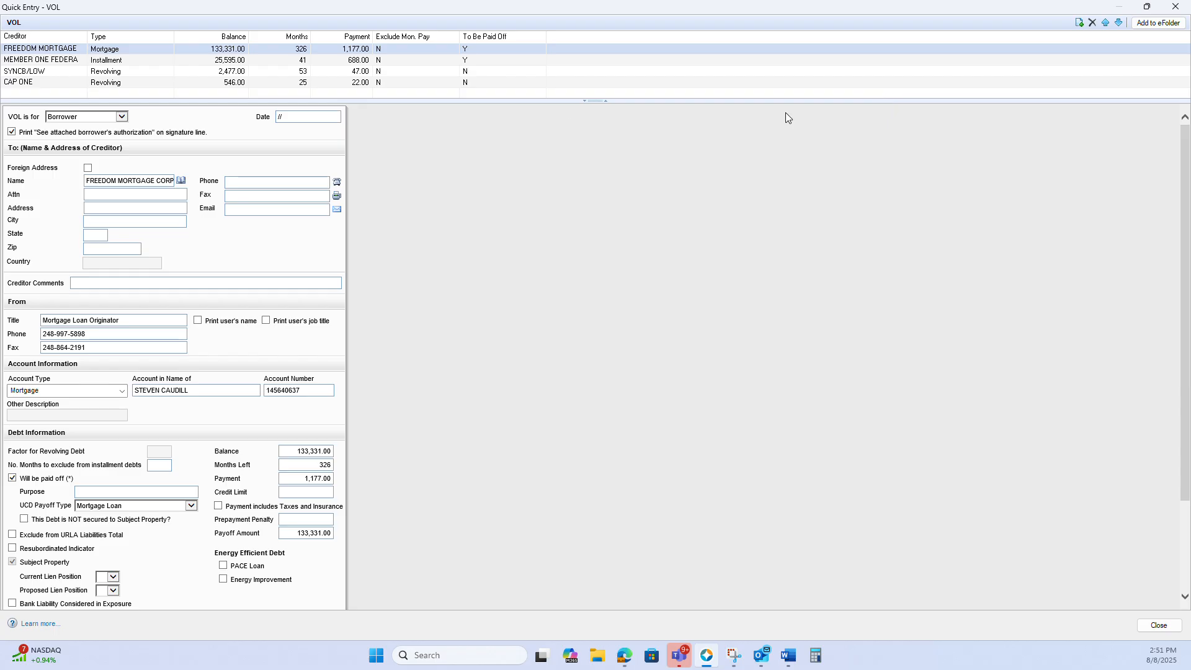
Review the balances, payments and payoff flags of the mortgage, installment and revolving debts in the VOL list
left_click(415, 63)
left_click(417, 47)
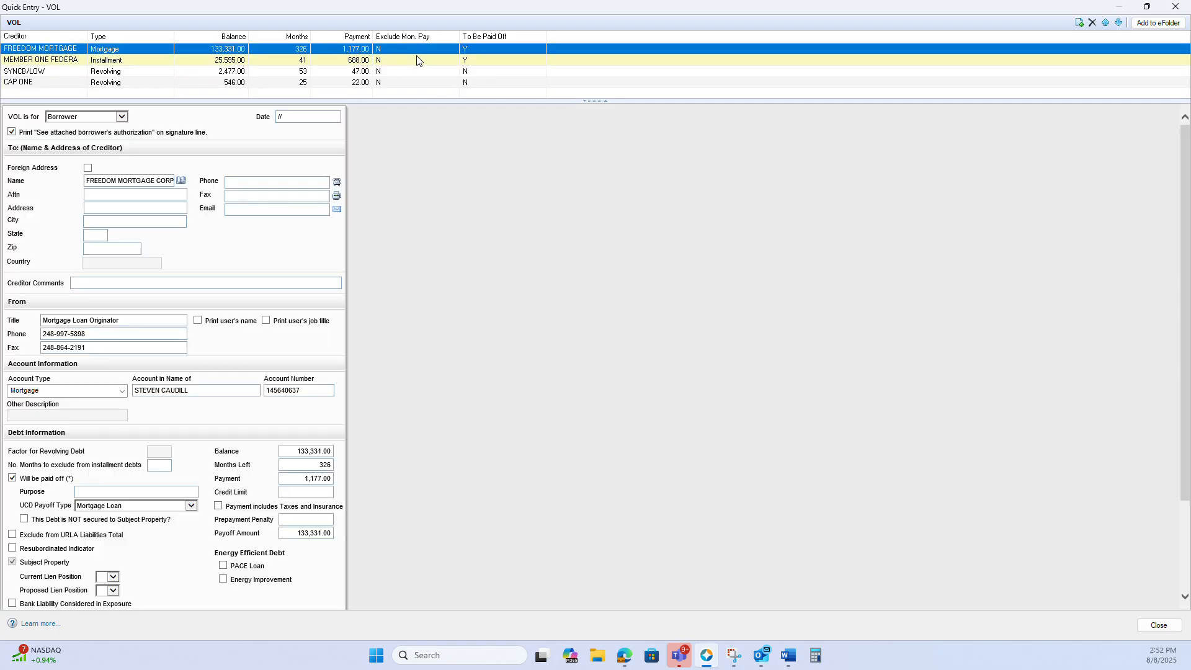
left_click(417, 57)
left_click(420, 48)
left_click(420, 60)
left_click(421, 48)
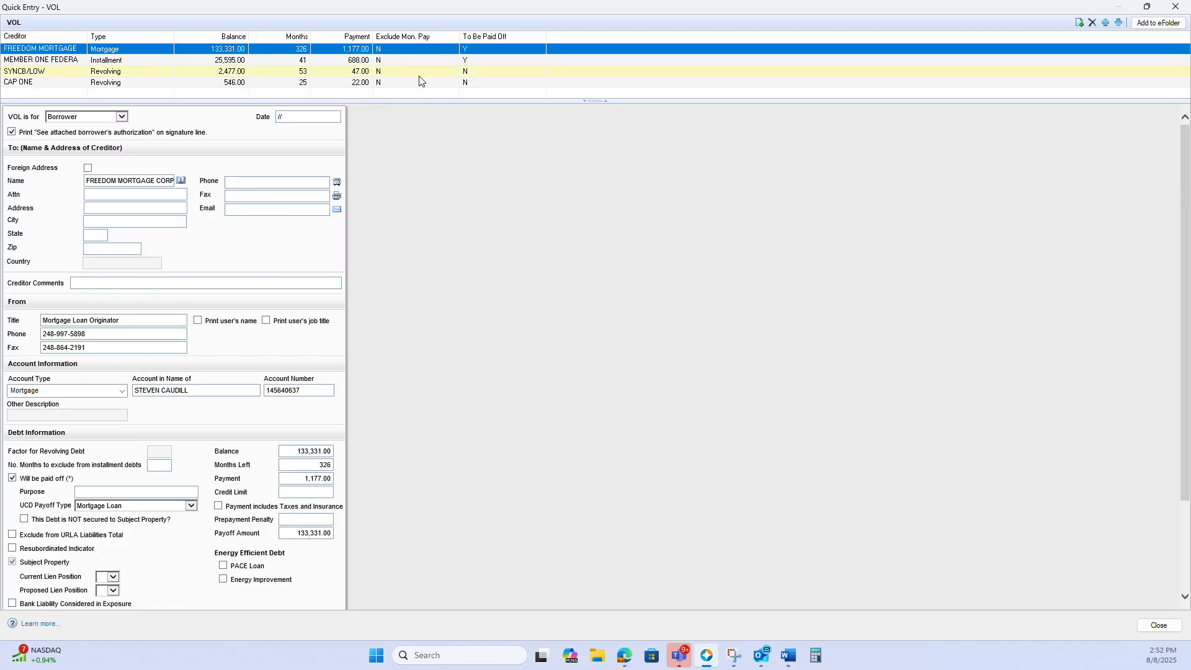
left_click(419, 79)
left_click(420, 71)
left_click(421, 80)
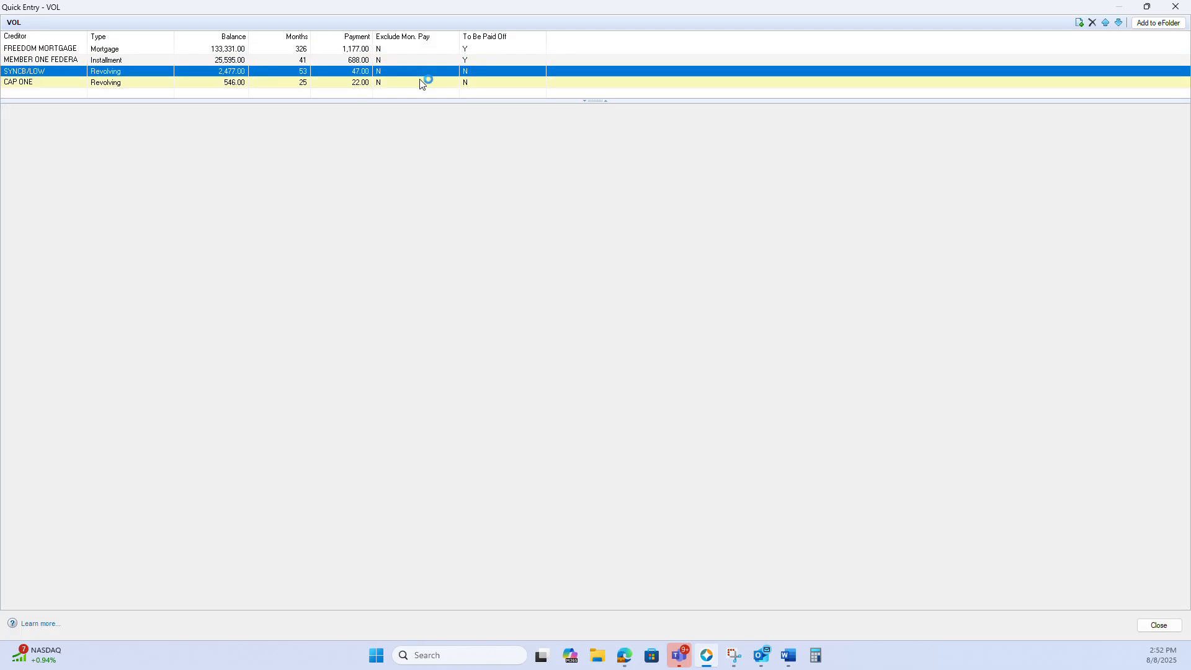
left_click(421, 70)
left_click(421, 82)
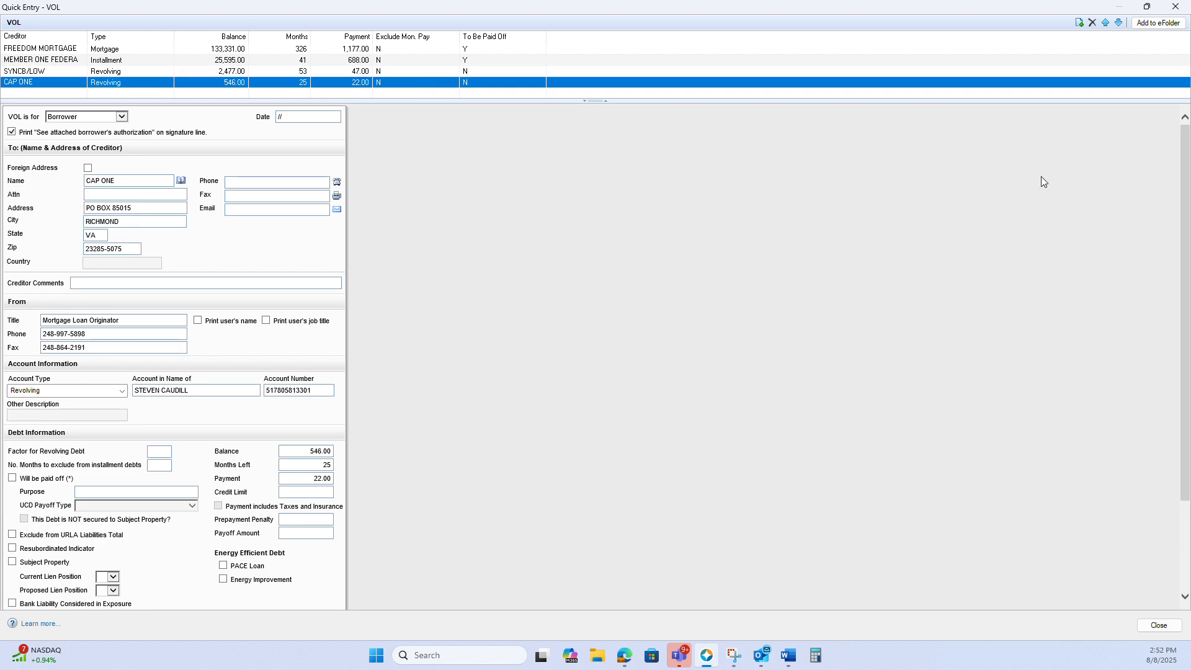
Examine the Credit and Liabilities findings for the SYNCB/LOW account used and the omitted CAP ONE account, and move the findings aside
left_click_drag(1190, 35, 717, 35)
scroll(729, 316, "down", 20)
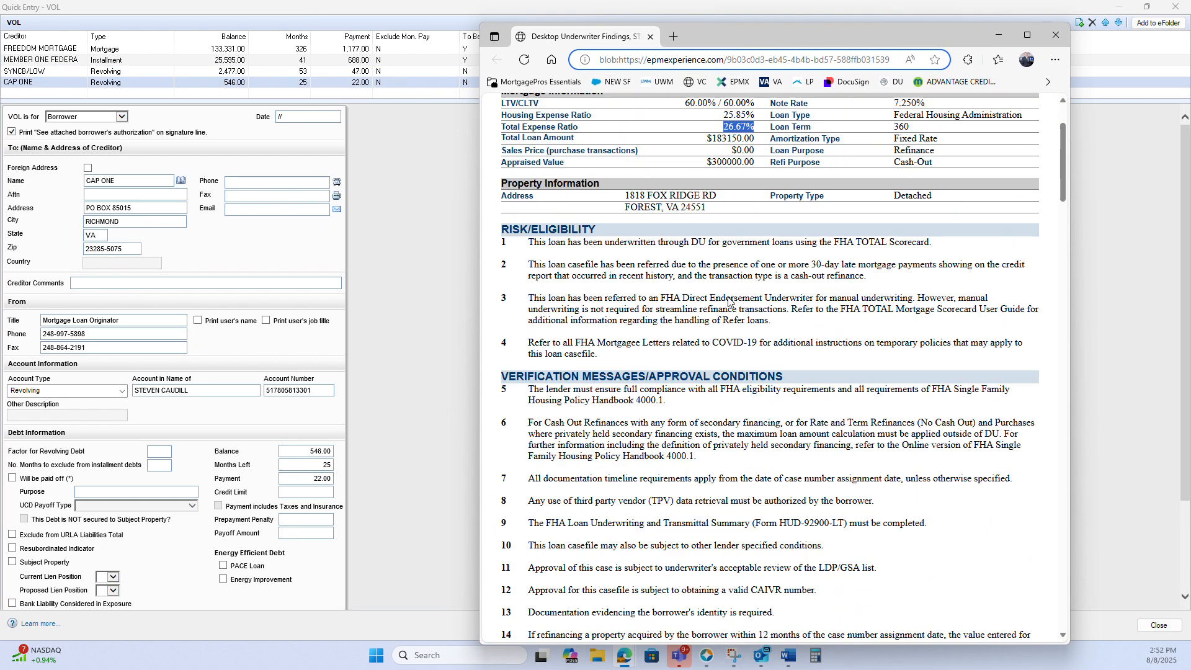
scroll(728, 315, "up", 15)
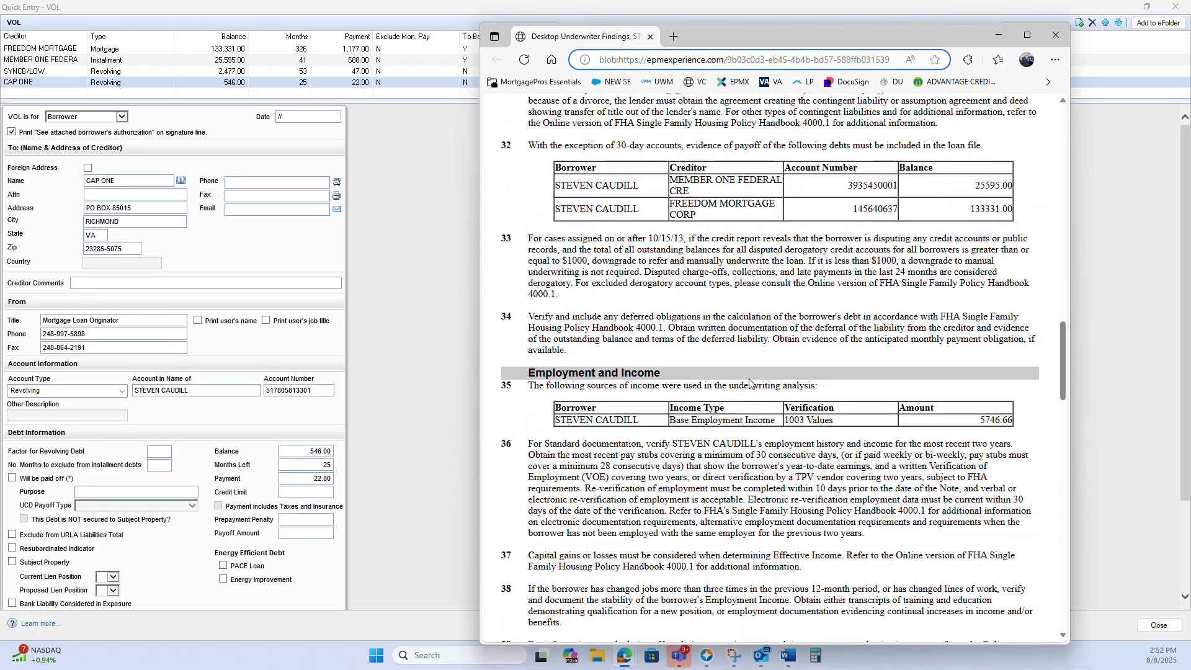
scroll(748, 381, "up", 6)
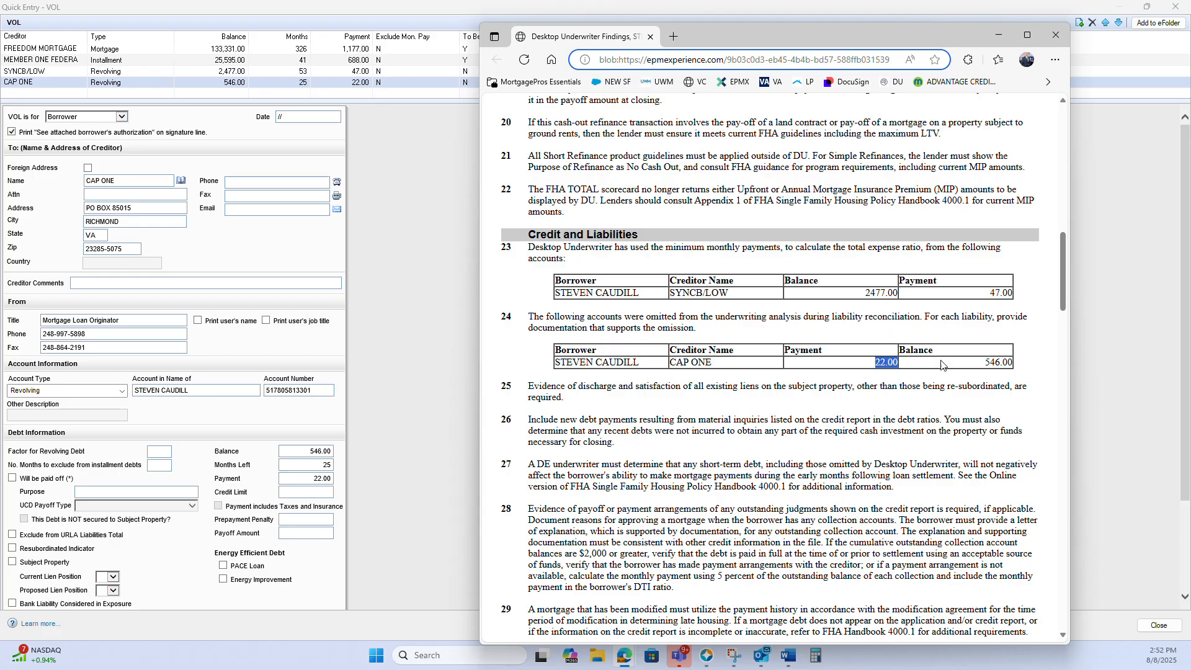
left_click_drag(827, 297, 1014, 295)
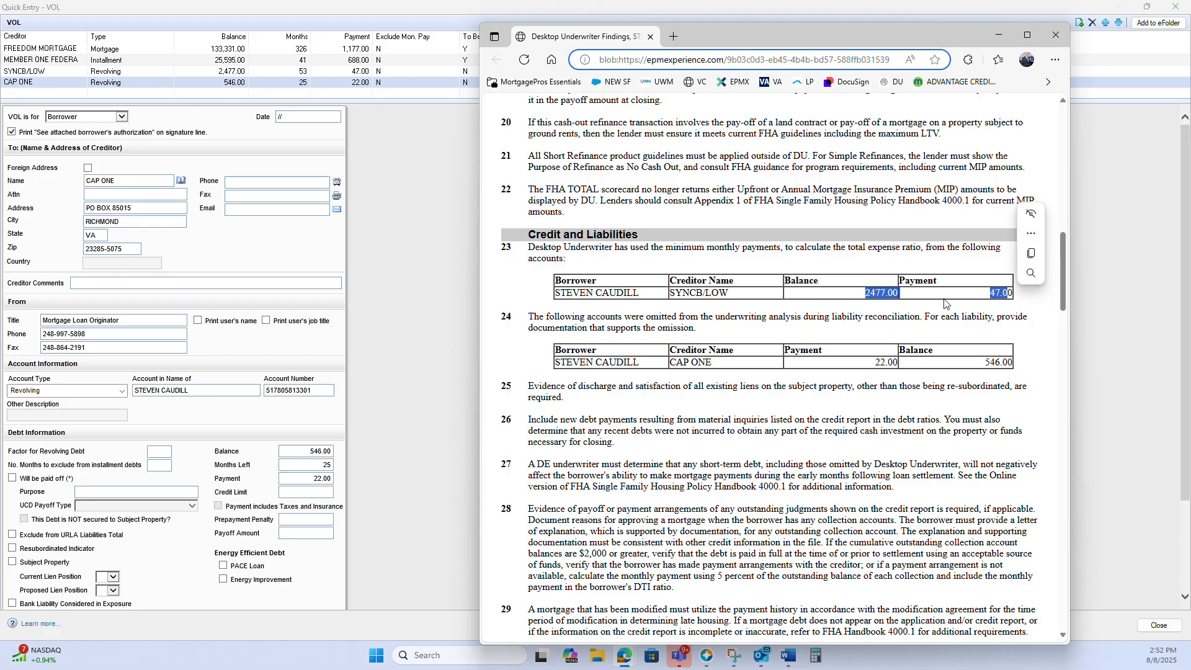
left_click_drag(868, 362, 1014, 365)
left_click_drag(709, 43, 1190, 62)
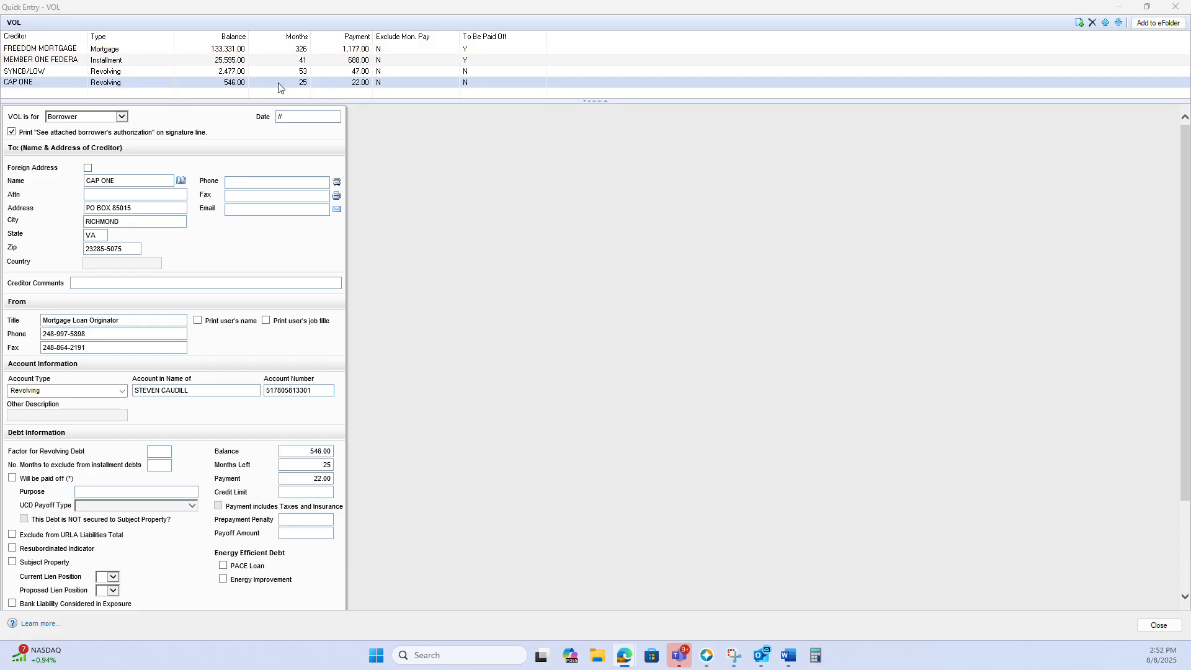
Exclude the CAP ONE debt from the URLA Liabilities Total and close the VOL window
left_click(414, 82)
scroll(650, 286, "down", 3)
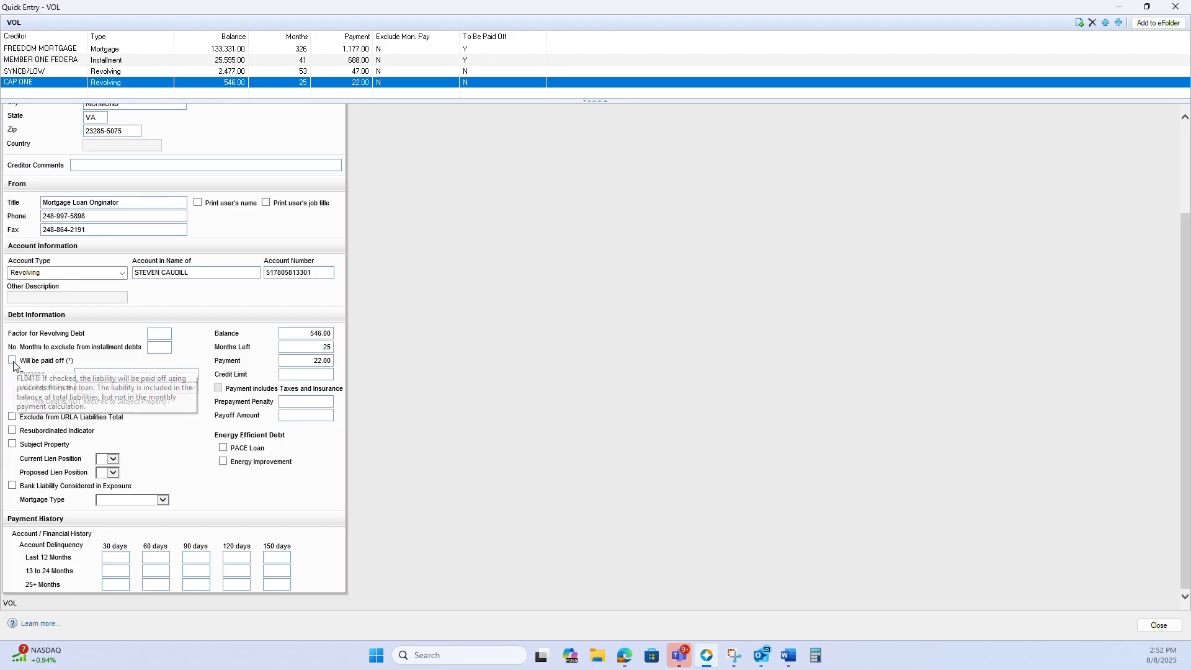
left_click(12, 417)
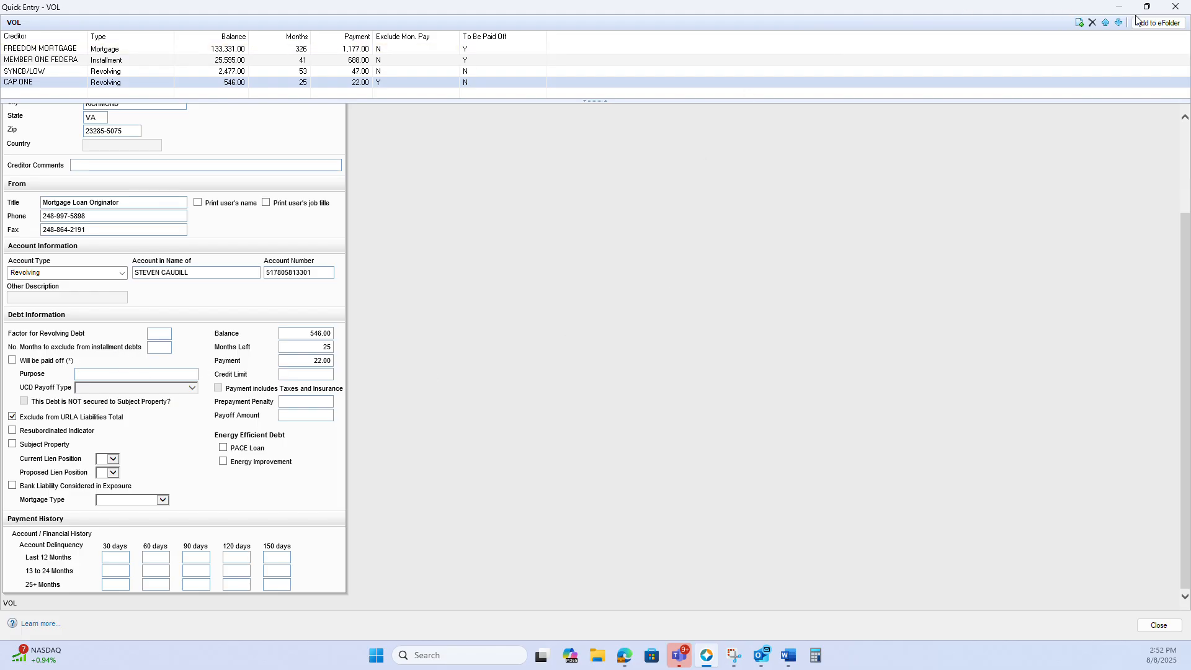
left_click(1175, 6)
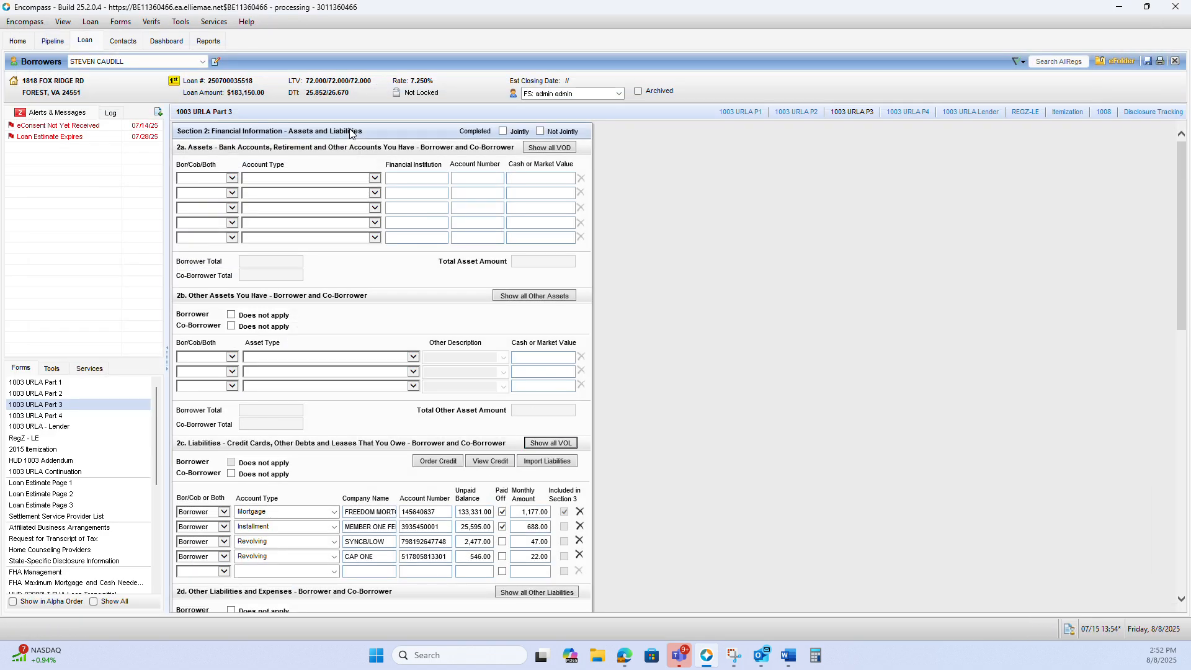
Recheck the findings' Total Expense Ratio against the loan's updated DTI and move the findings window off the loan
left_click_drag(1190, 61, 847, 55)
scroll(891, 403, "up", 12)
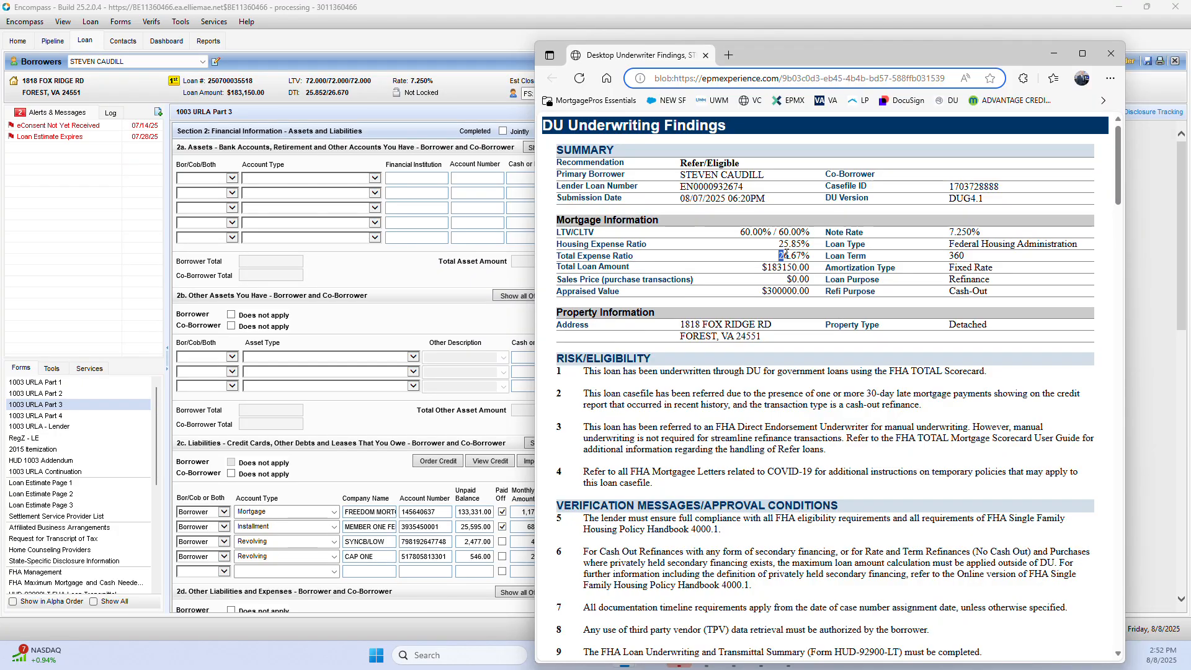
left_click_drag(785, 254, 810, 256)
left_click_drag(847, 54, 1190, 56)
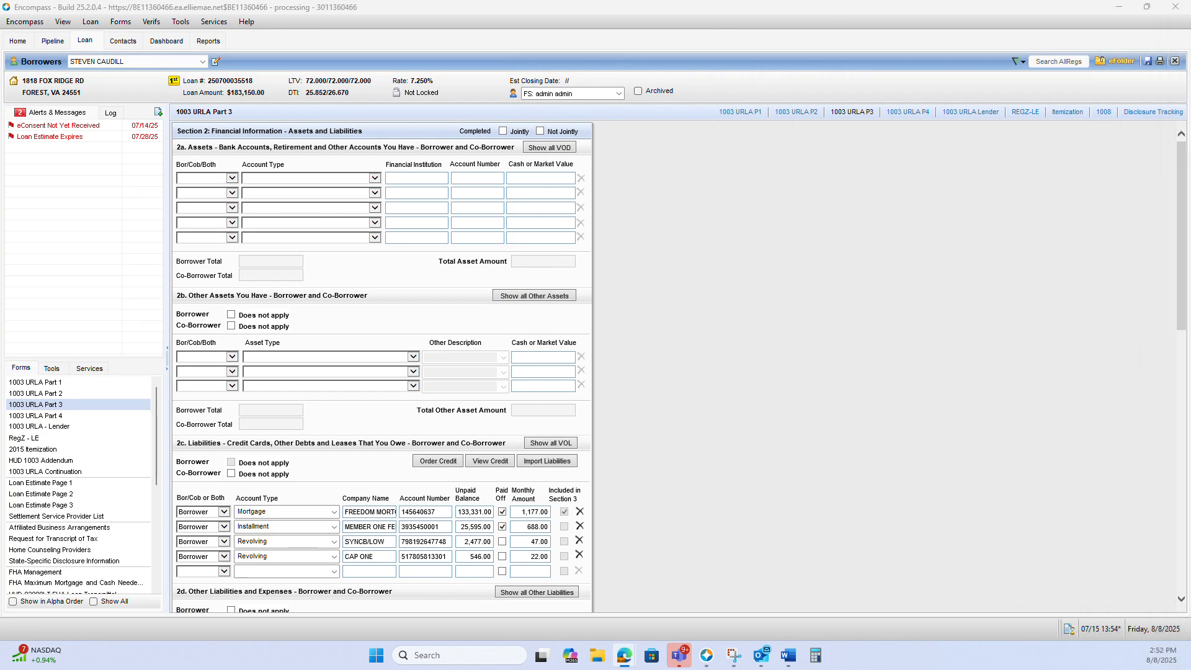
Request underwriting from Fannie Mae DO for ePASS, submit the loan for Preliminary Findings, and continue past the incomplete application check
left_click(88, 369)
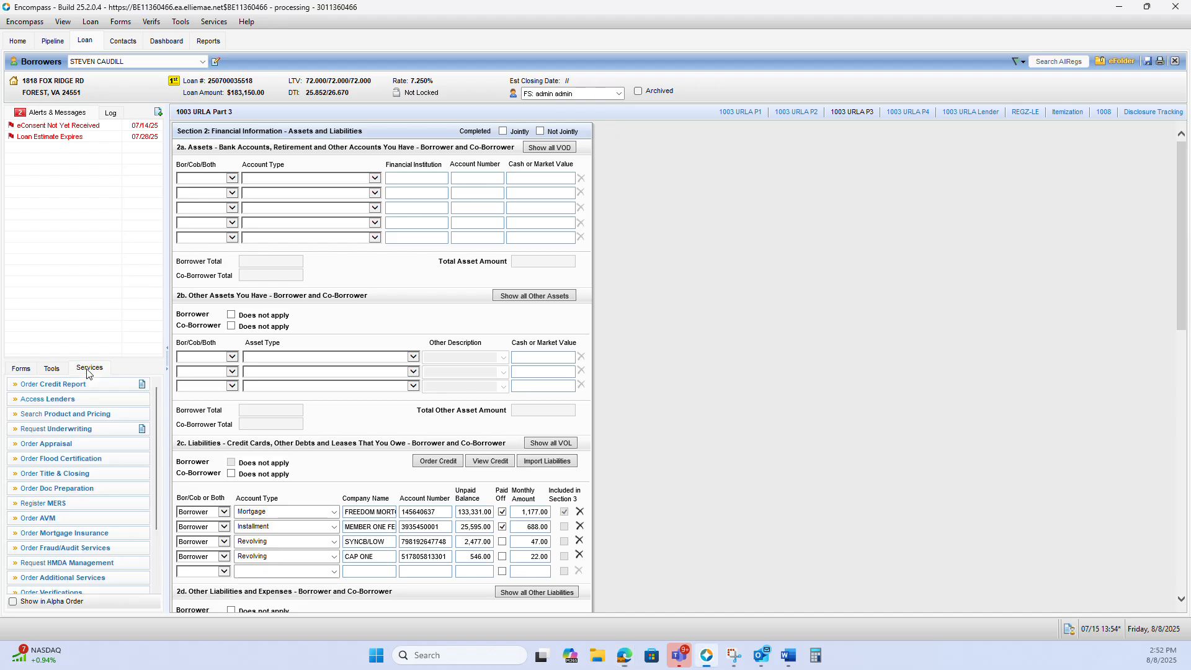
left_click(84, 435)
left_click(673, 433)
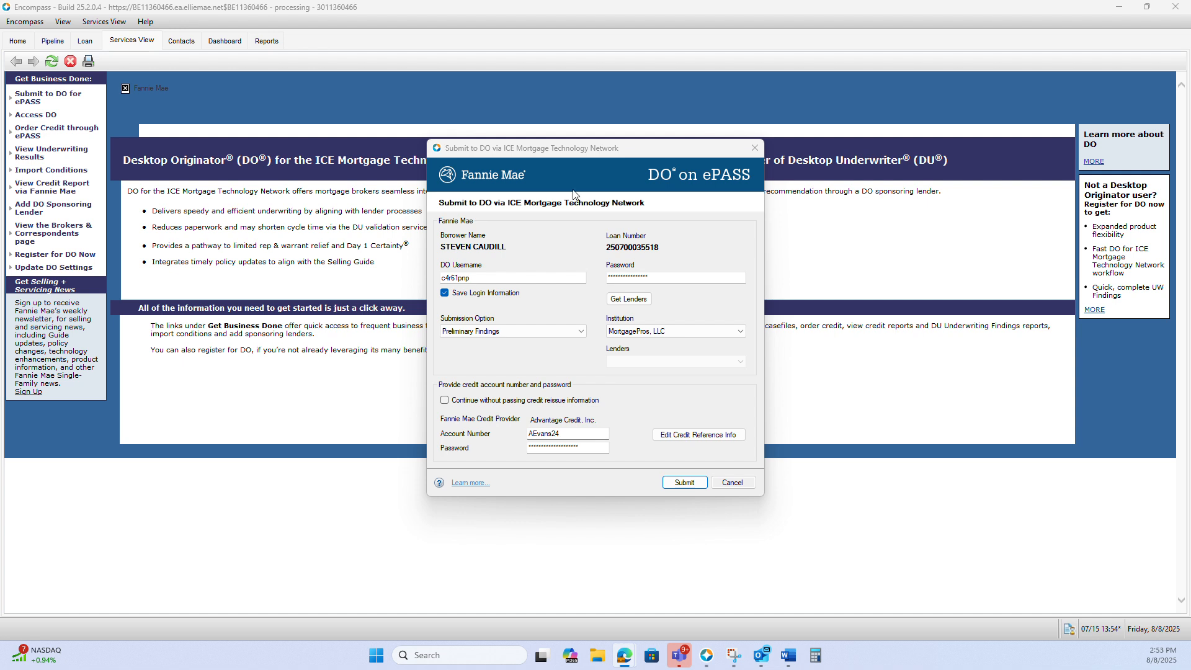
left_click(684, 482)
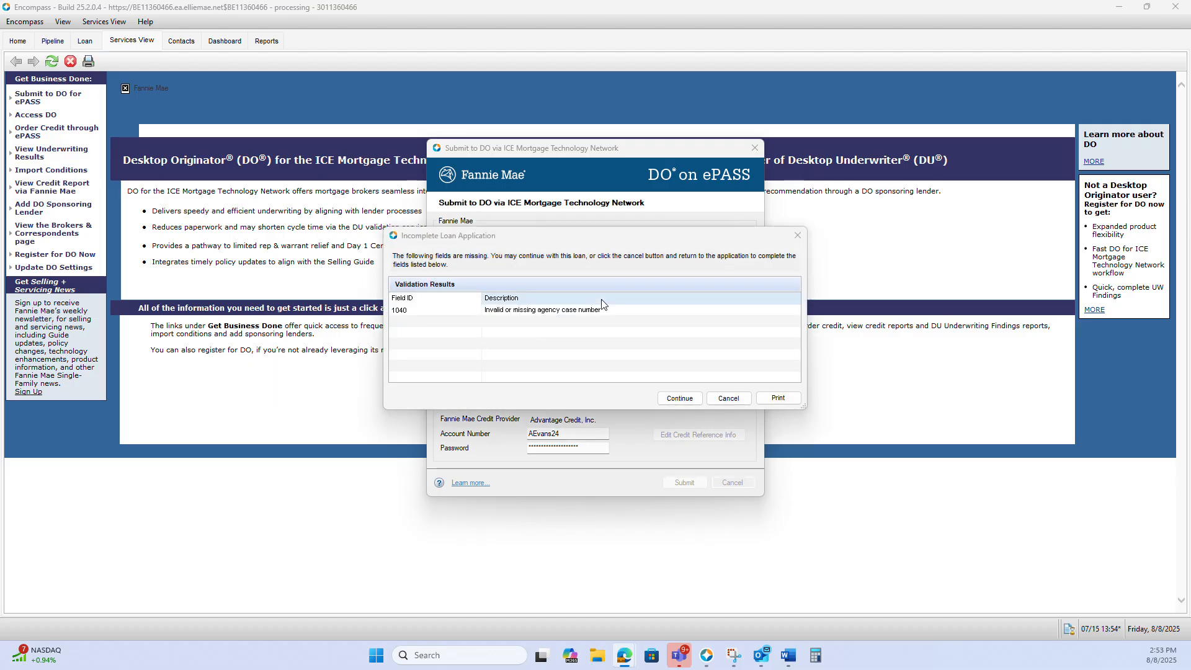
left_click(679, 398)
left_click(630, 367)
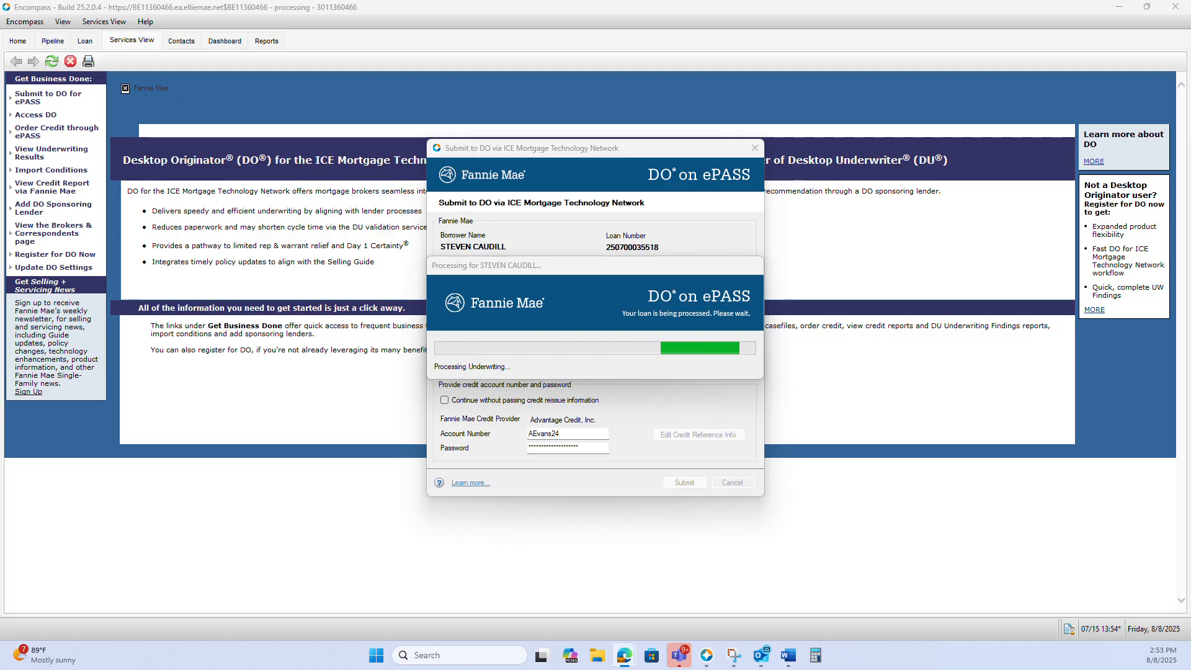
Check the credit scores and Underwriting Analysis Report in the lender's DU findings, and move the findings window aside
scroll(868, 437, "down", 15)
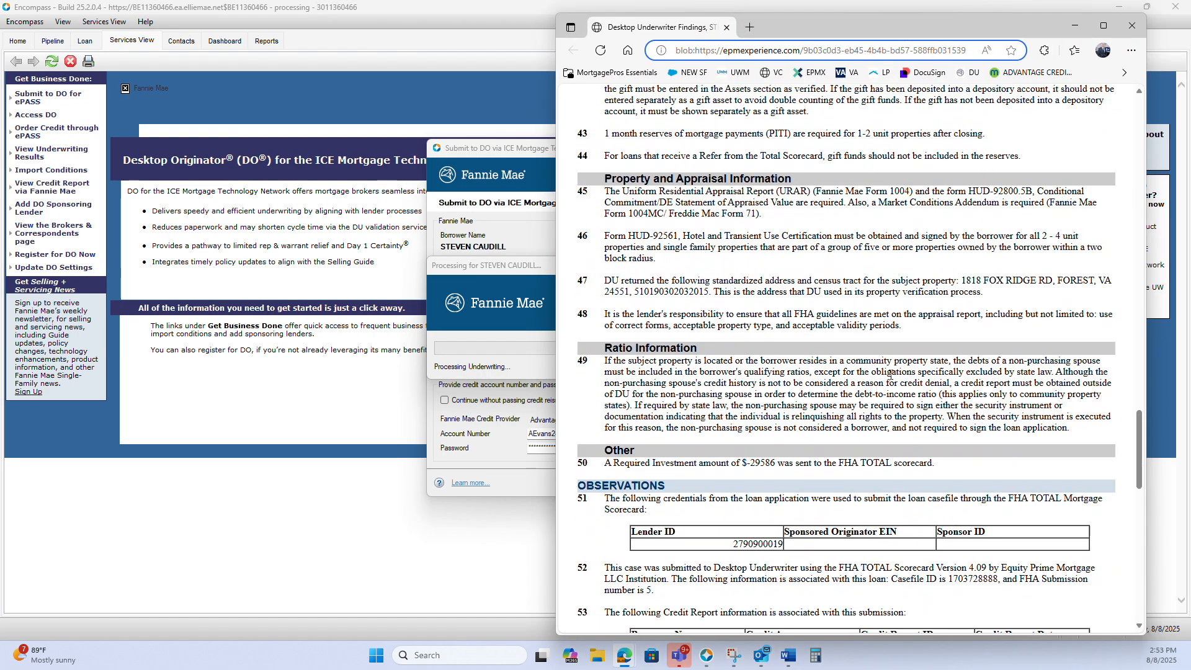
scroll(869, 436, "down", 1)
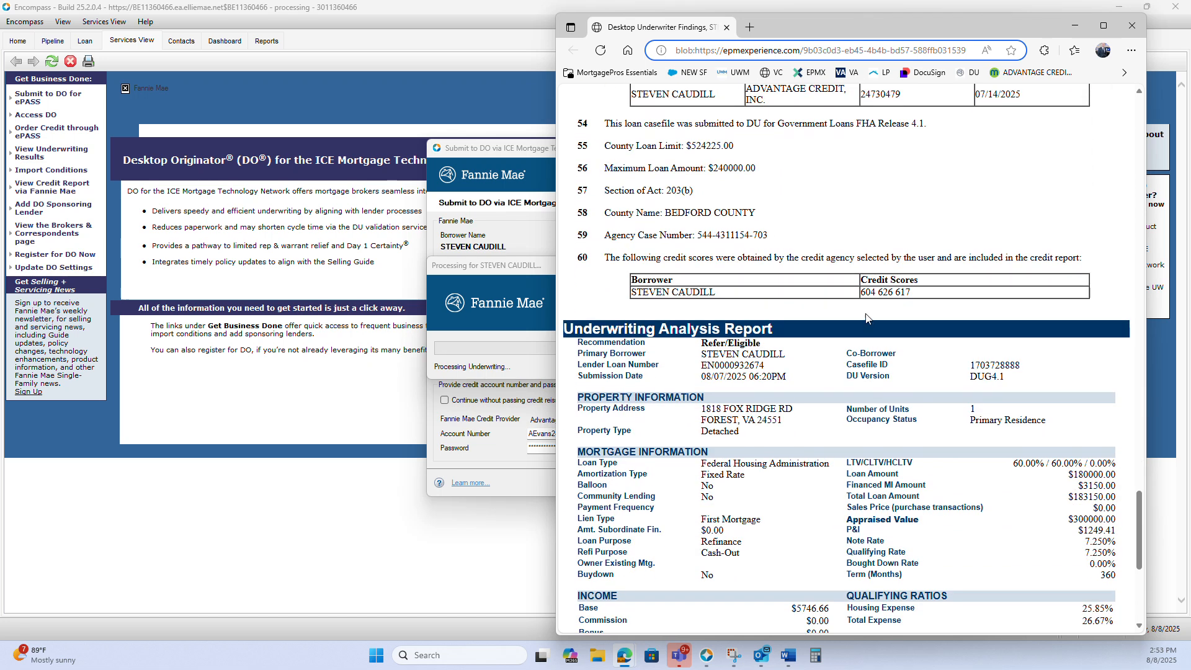
mouse_move(867, 292)
left_mouse_down()
mouse_move(913, 292)
mouse_move(860, 292)
left_mouse_up()
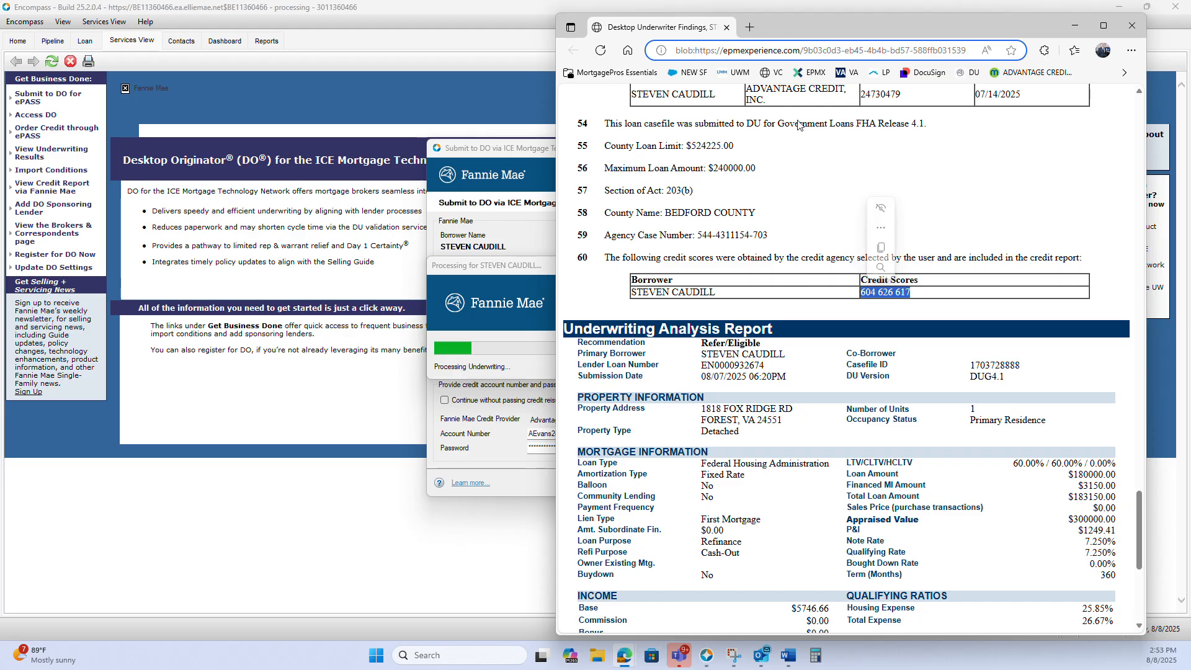
left_click_drag(819, 21, 1190, 15)
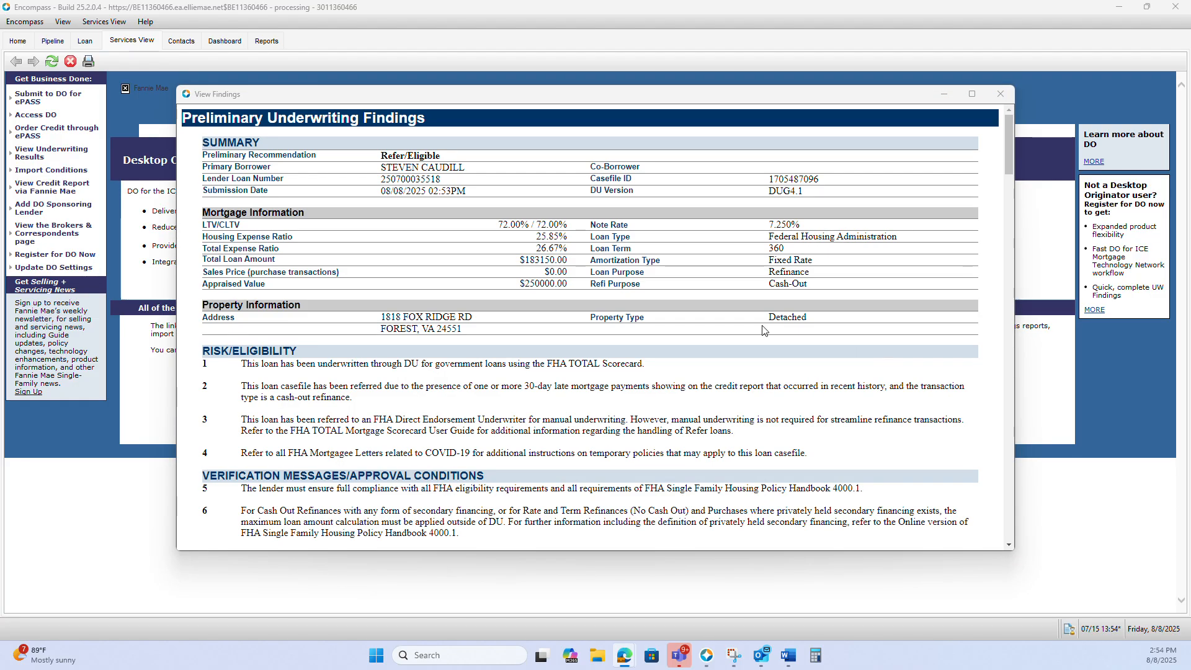
Check the preliminary recommendation in the returned underwriting findings, close them, and go back to the loan
left_click_drag(386, 152, 465, 168)
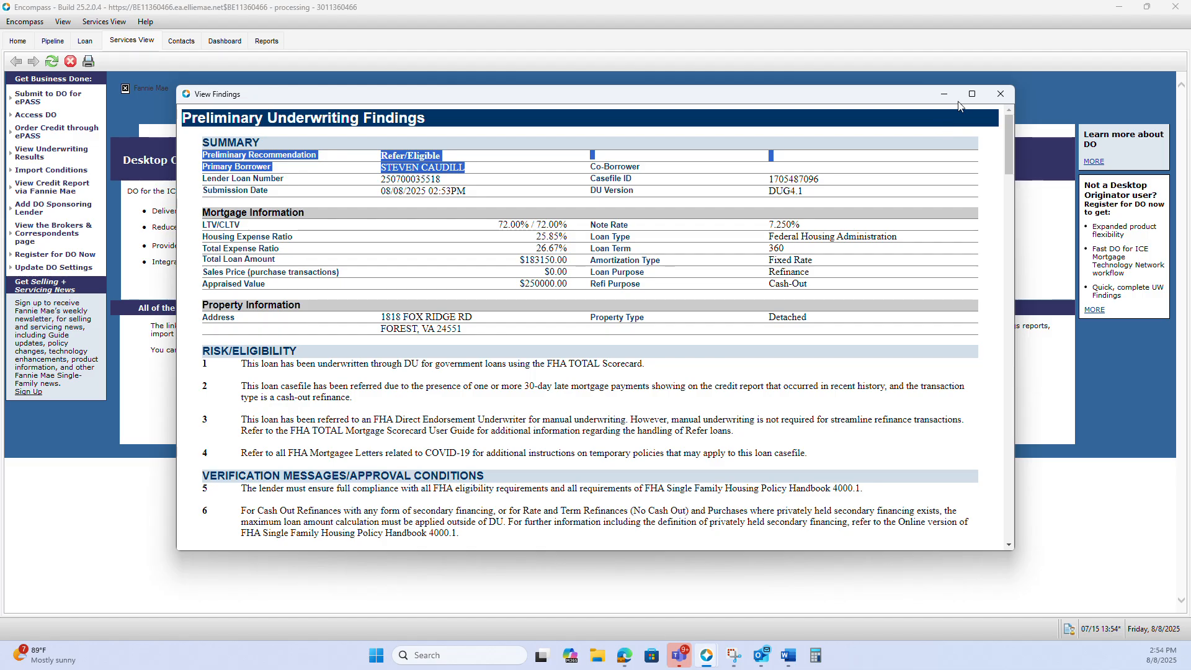
left_click(999, 94)
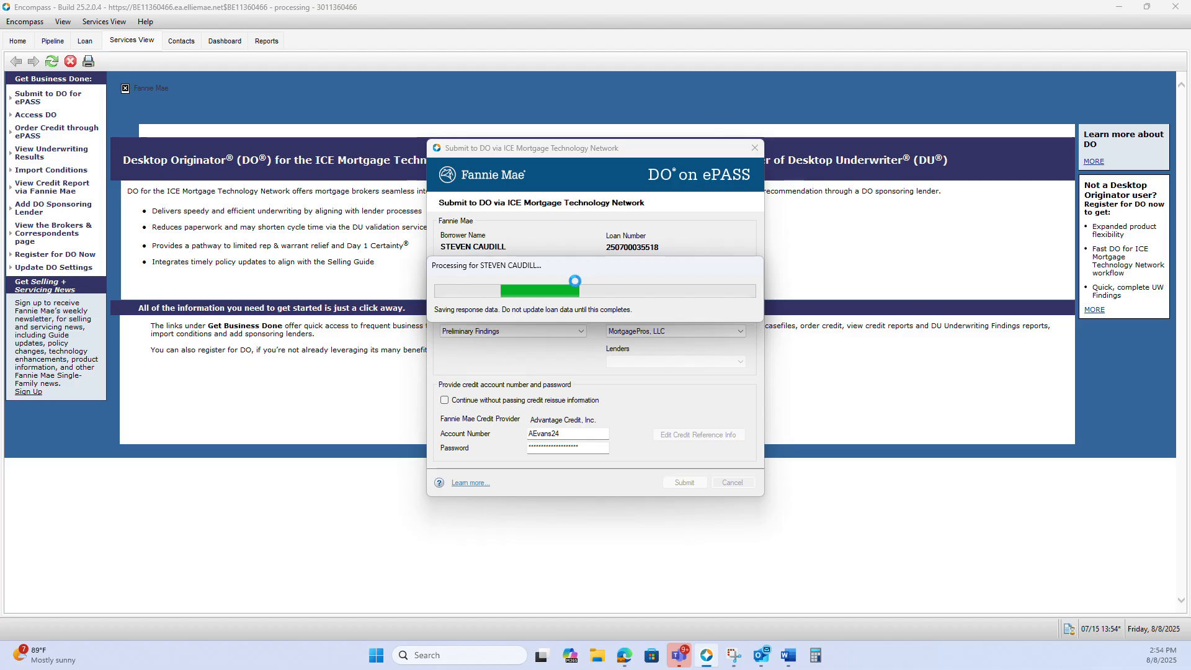
left_click(87, 42)
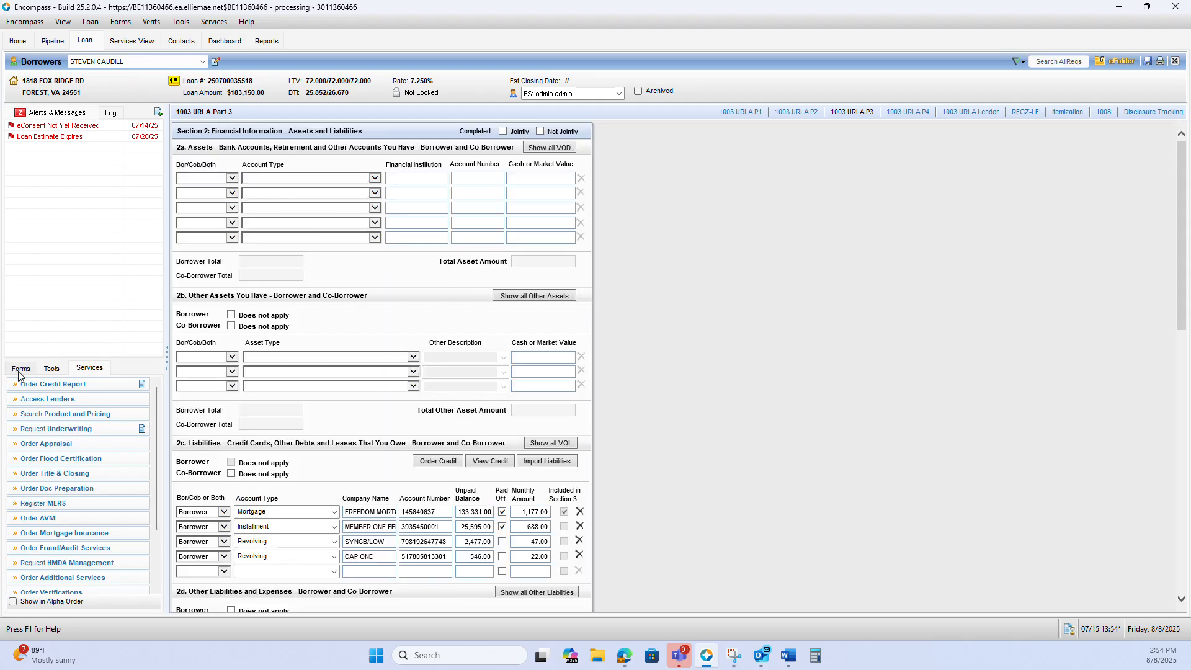
Open the 1003 URLA - Lender form and review its mortgage loan information and proposed monthly payment
left_click(20, 370)
left_click(73, 428)
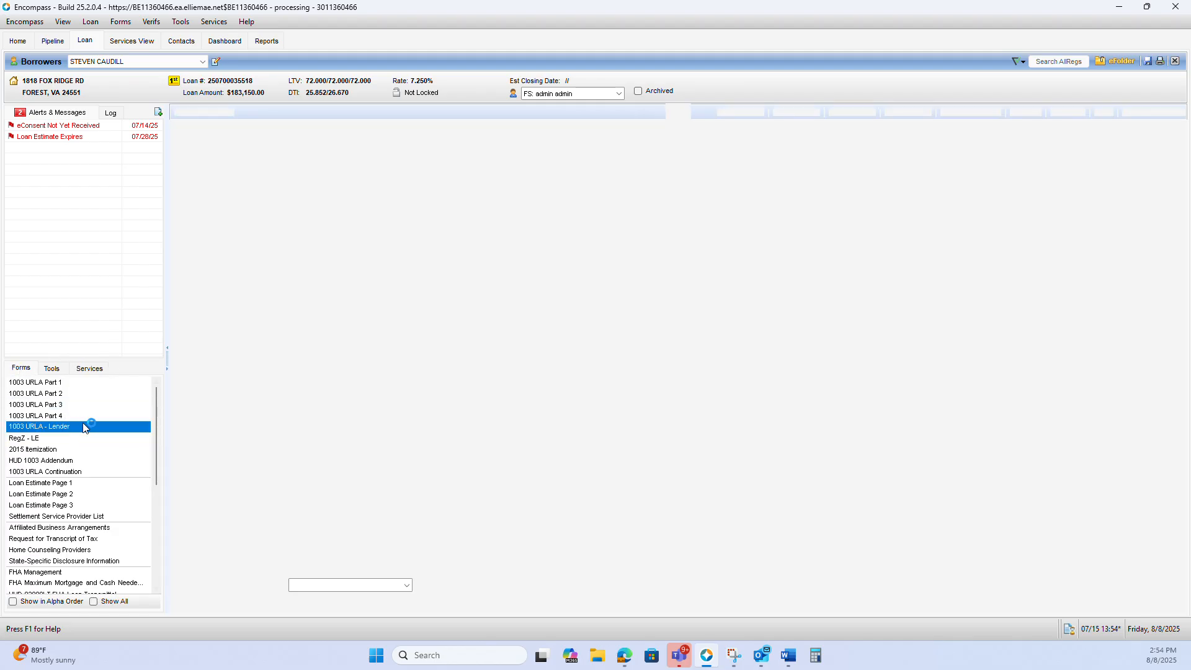
scroll(689, 374, "down", 5)
scroll(687, 374, "down", 5)
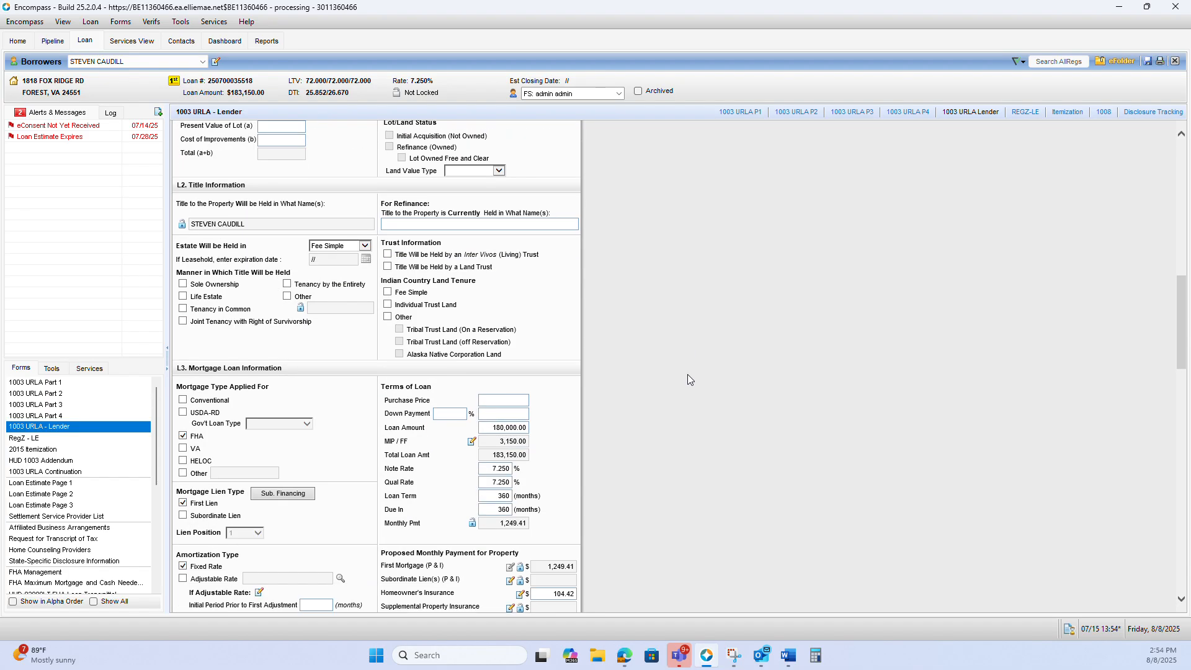
scroll(687, 374, "down", 3)
Request underwriting from Freddie Mac's Loan Product Advisor, submit the credit reissue order, and continue past the LPA validation issues
left_click(79, 372)
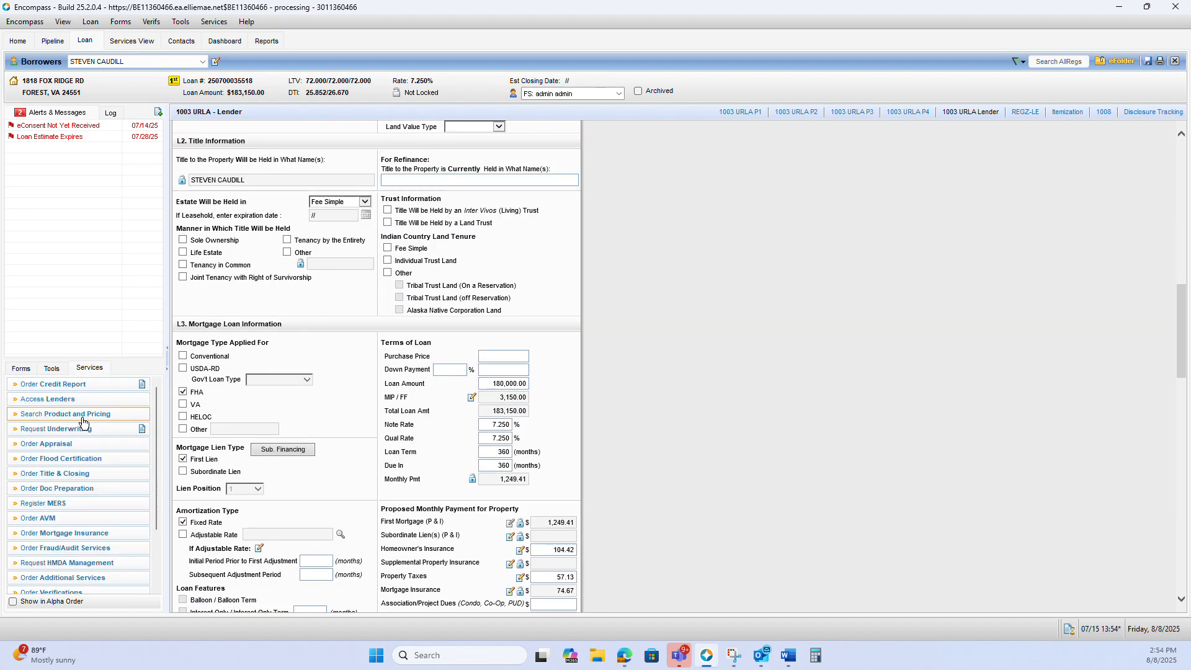
left_click(92, 430)
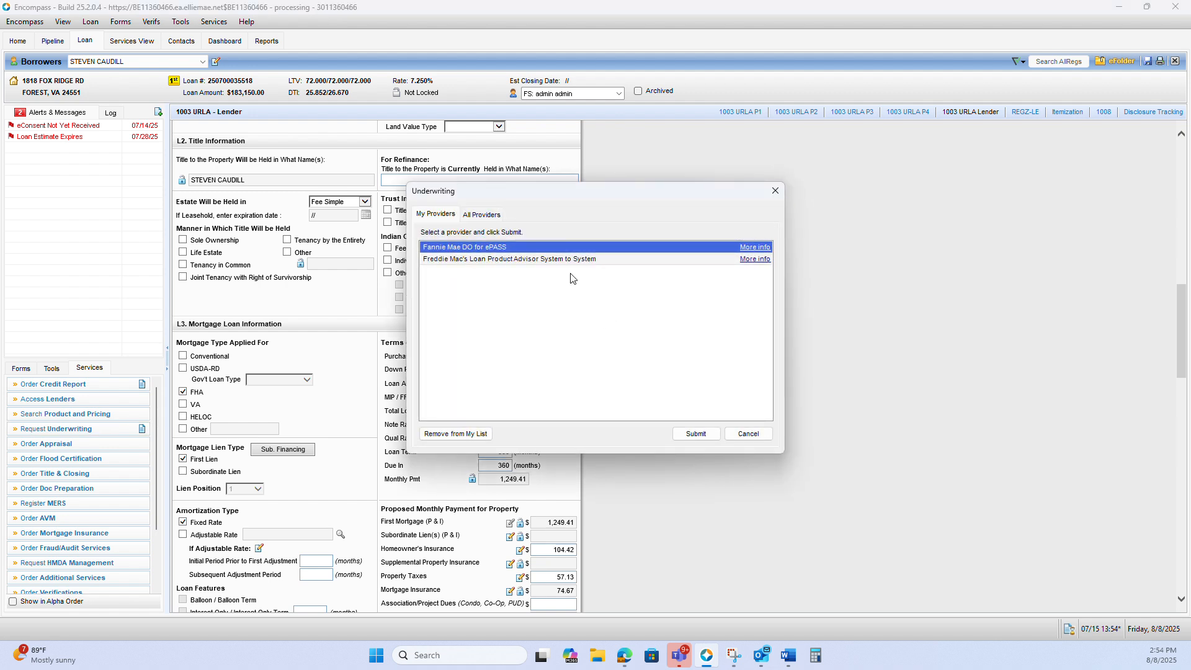
left_click(576, 260)
left_click(693, 431)
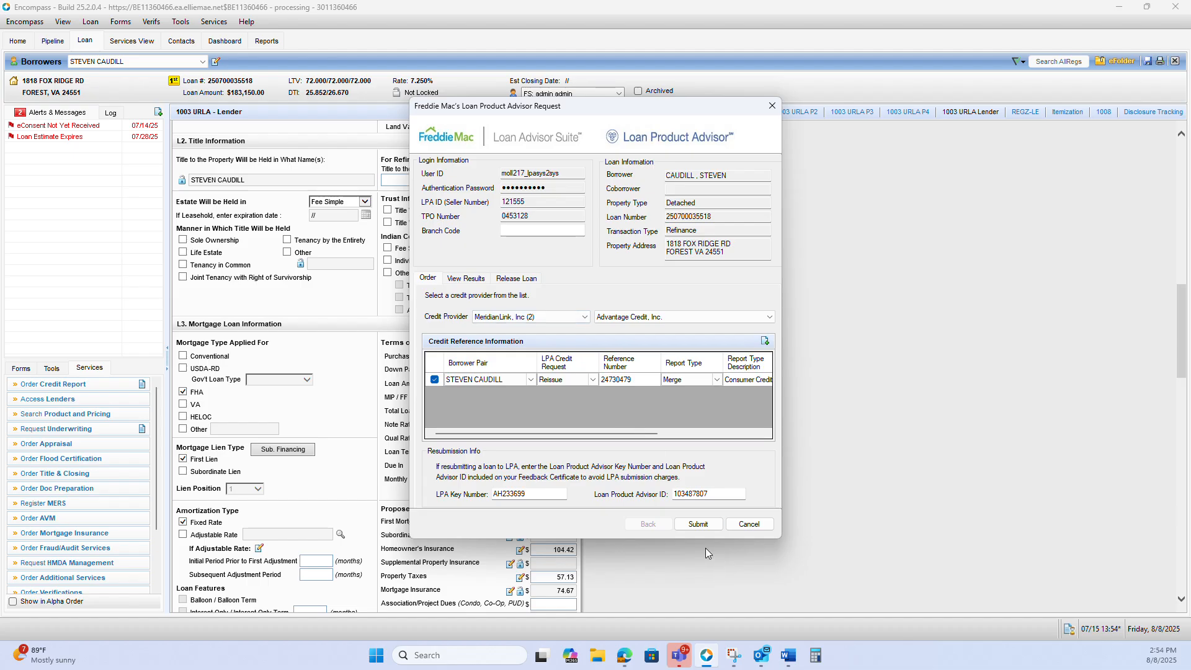
left_click(698, 525)
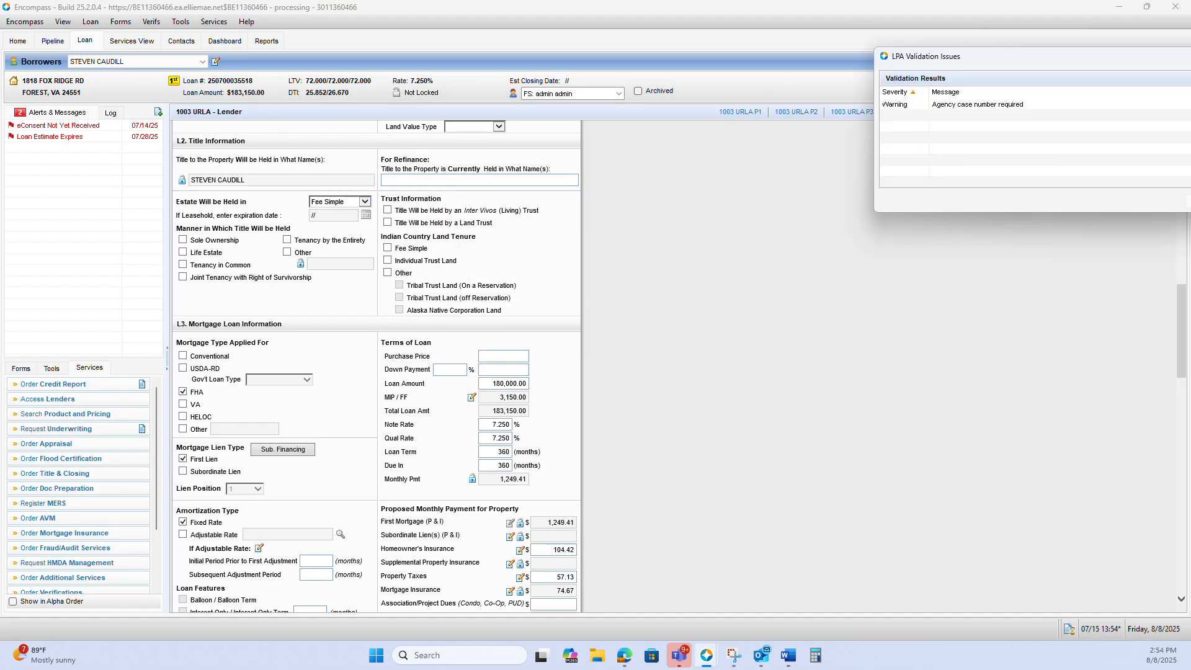
left_click(737, 279)
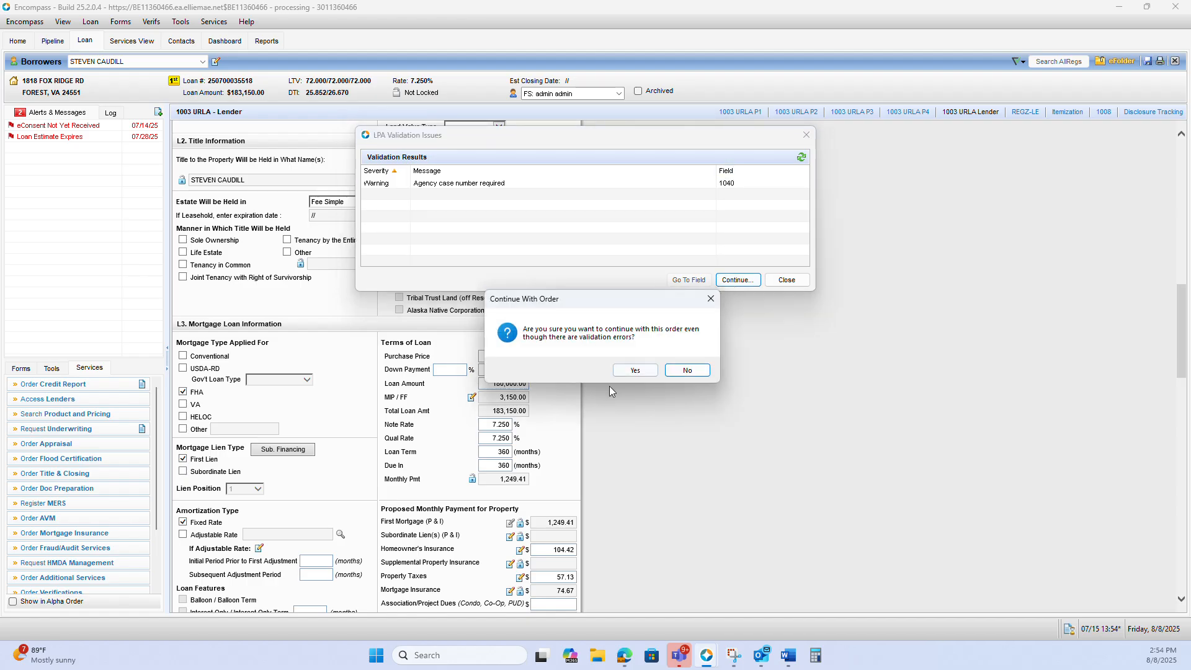
left_click(637, 370)
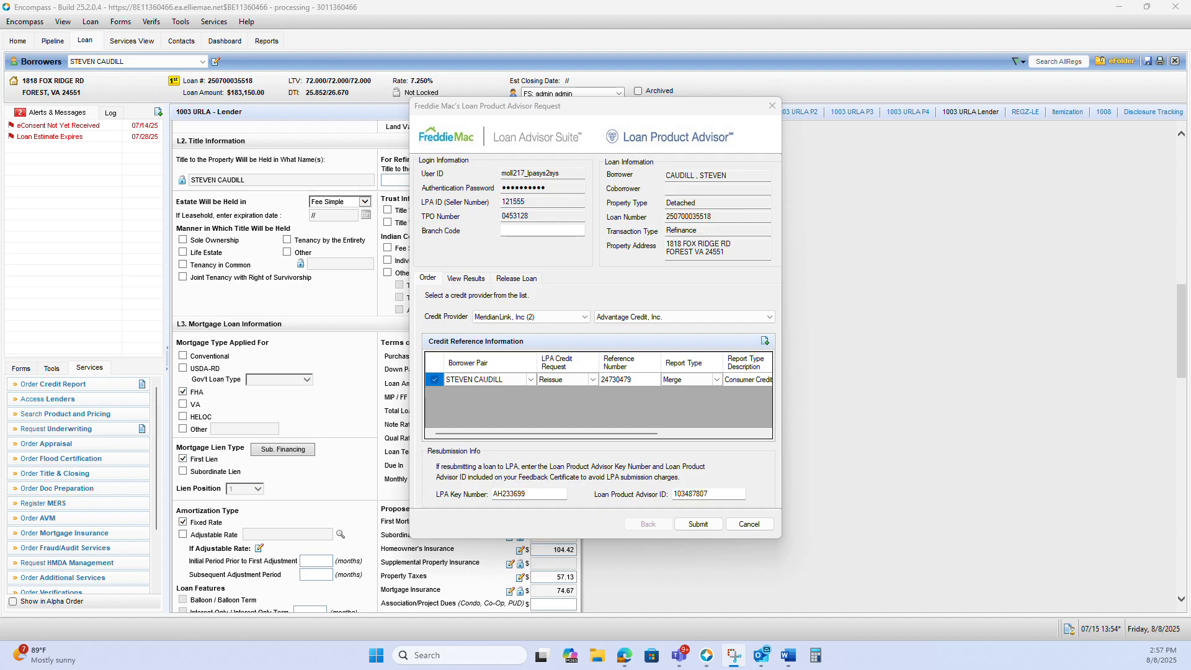
Review the assessment summary and qualifying ratios on the FHA TOTAL Scorecard feedback certificate, and close it
left_click(697, 605)
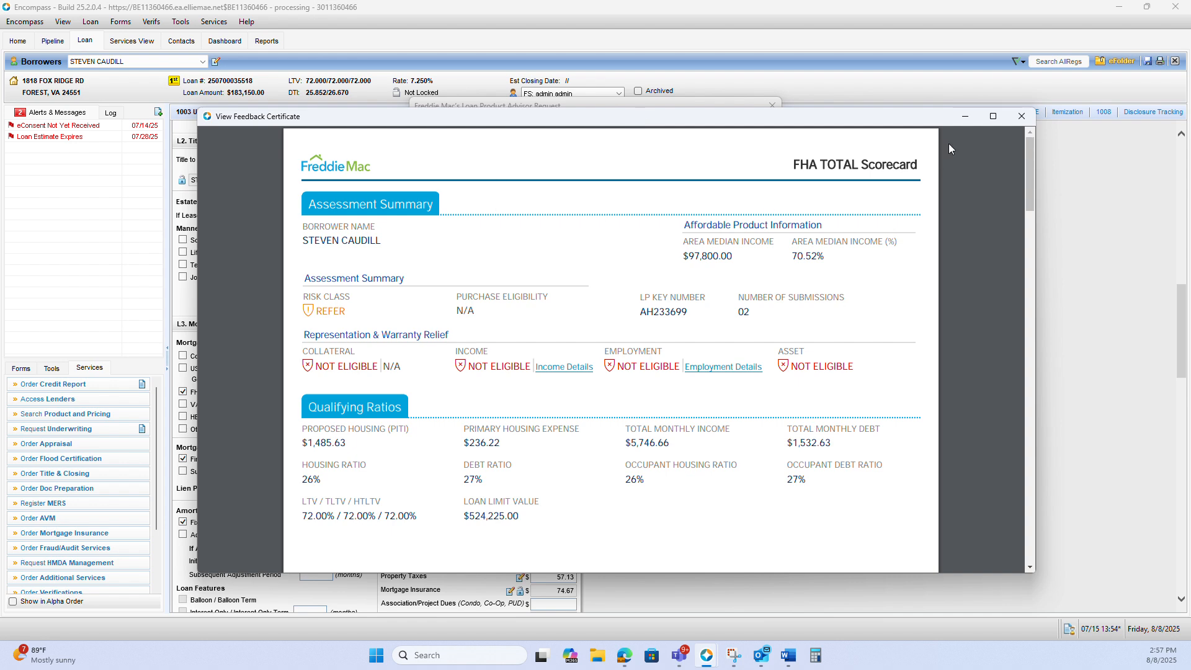
left_click(1021, 117)
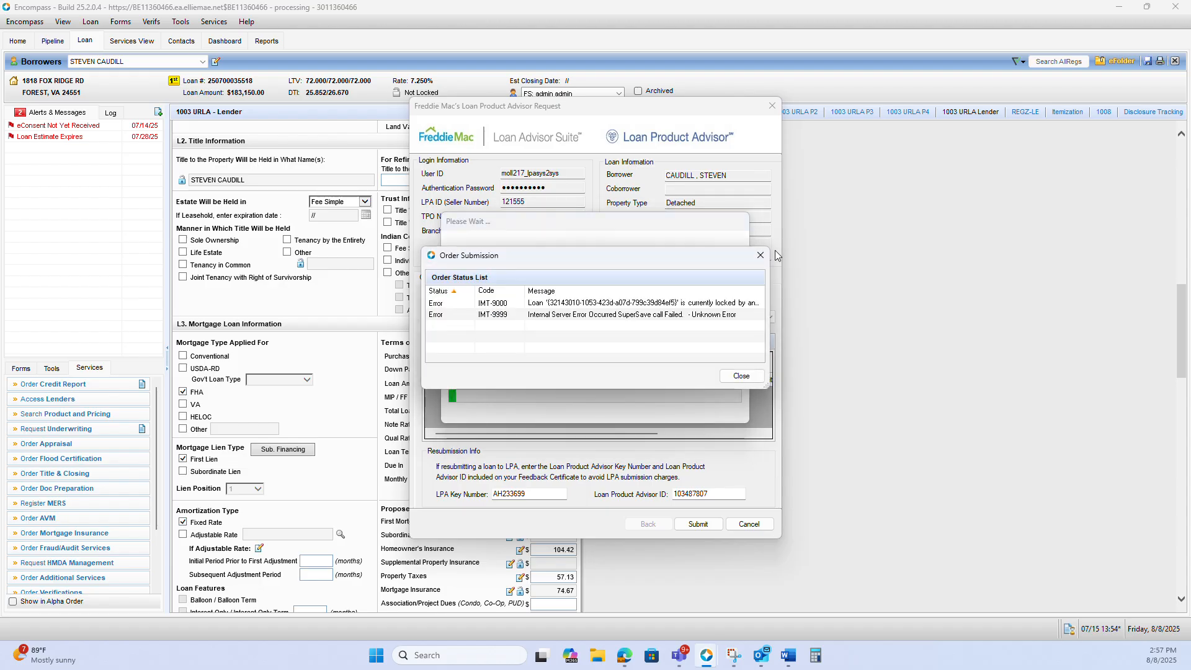
Read the full message details of the IMT-9999 and IMT-9000 entries in the Order Status List
double_click(569, 315)
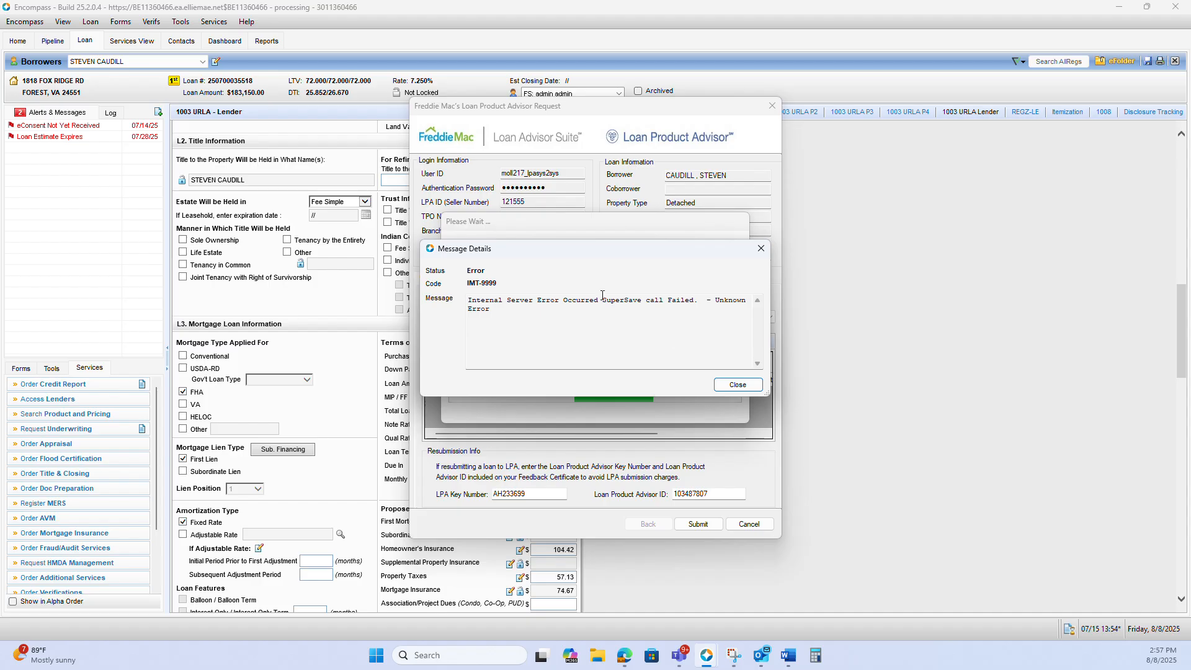
left_click_drag(468, 300, 566, 311)
left_click(572, 309)
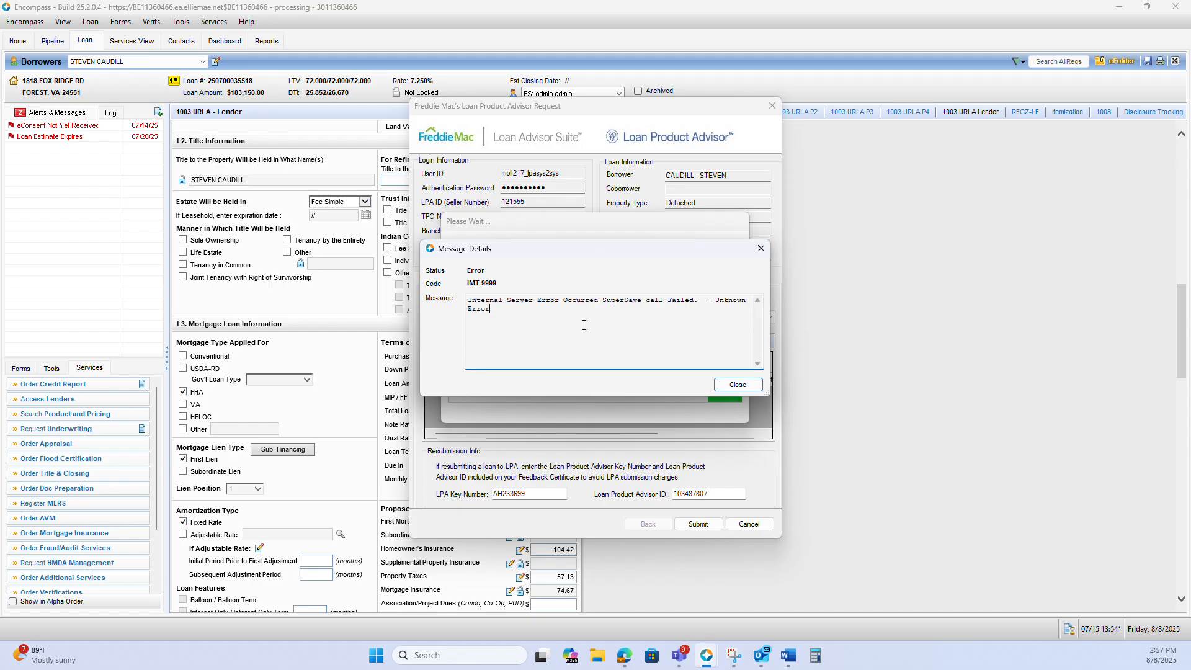
left_click(738, 384)
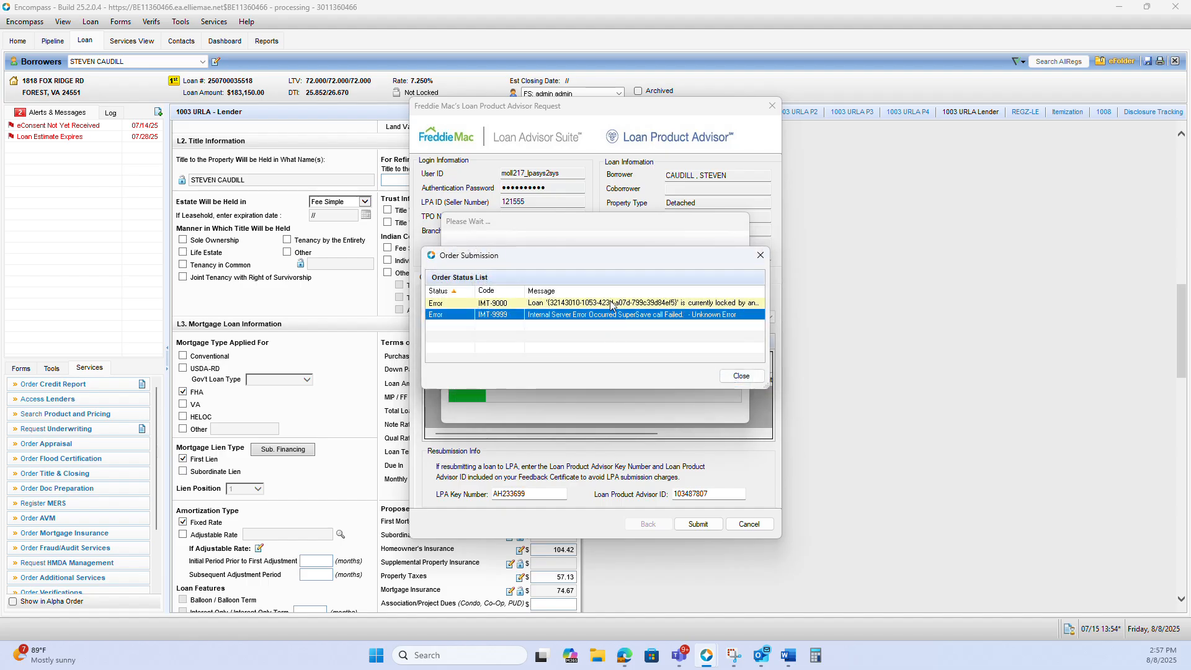
double_click(592, 303)
left_click_drag(584, 316, 467, 300)
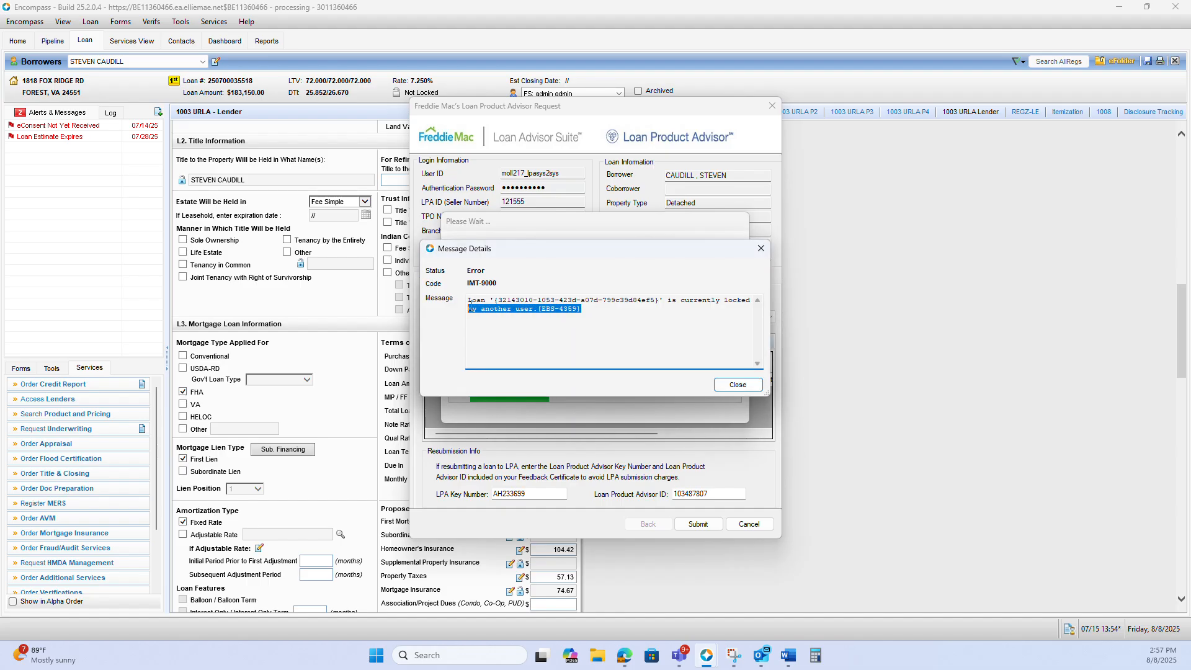
left_click(738, 384)
Close the Order Status List, acknowledge the order cancellation, and leave the Loan Product Advisor request
left_click(760, 255)
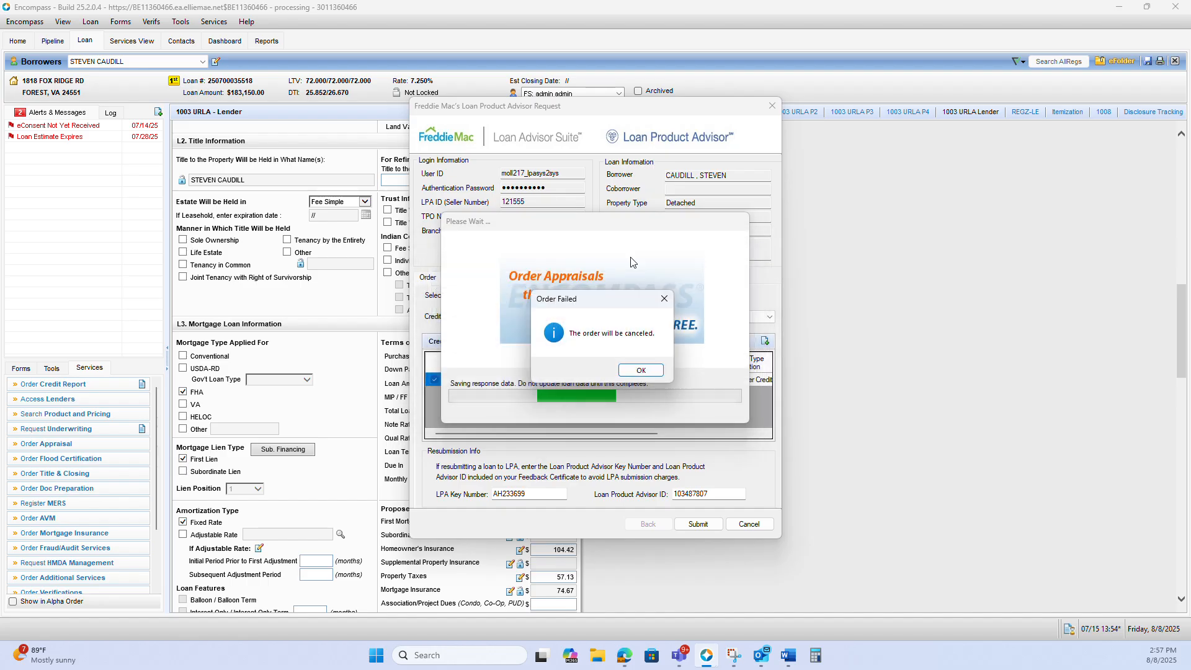
left_click(639, 370)
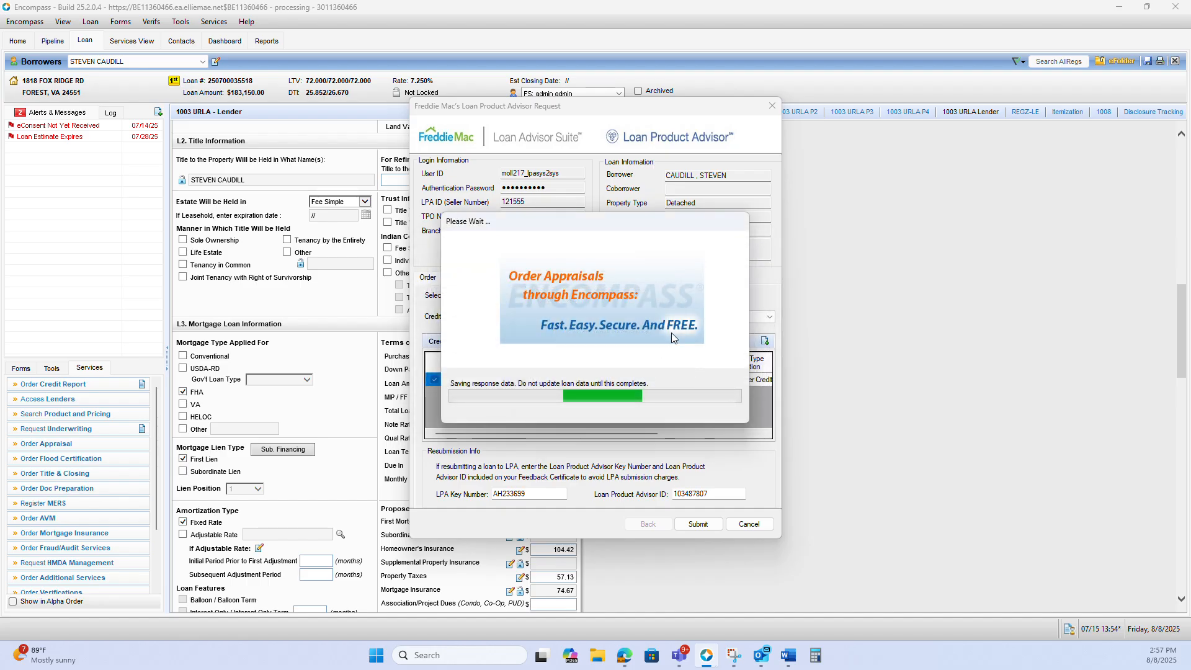
left_click(738, 523)
Review the loan terms and proposed monthly payment in section L3 of the URLA Lender form
scroll(664, 384, "down", 1)
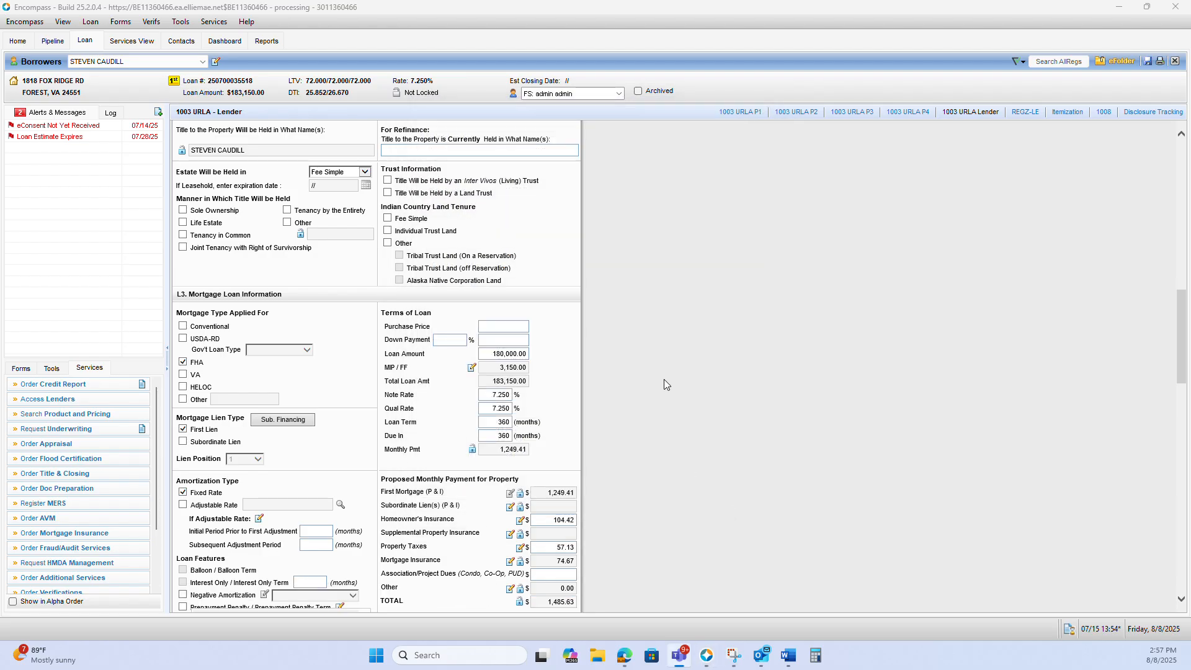
scroll(663, 384, "down", 4)
left_click(495, 305)
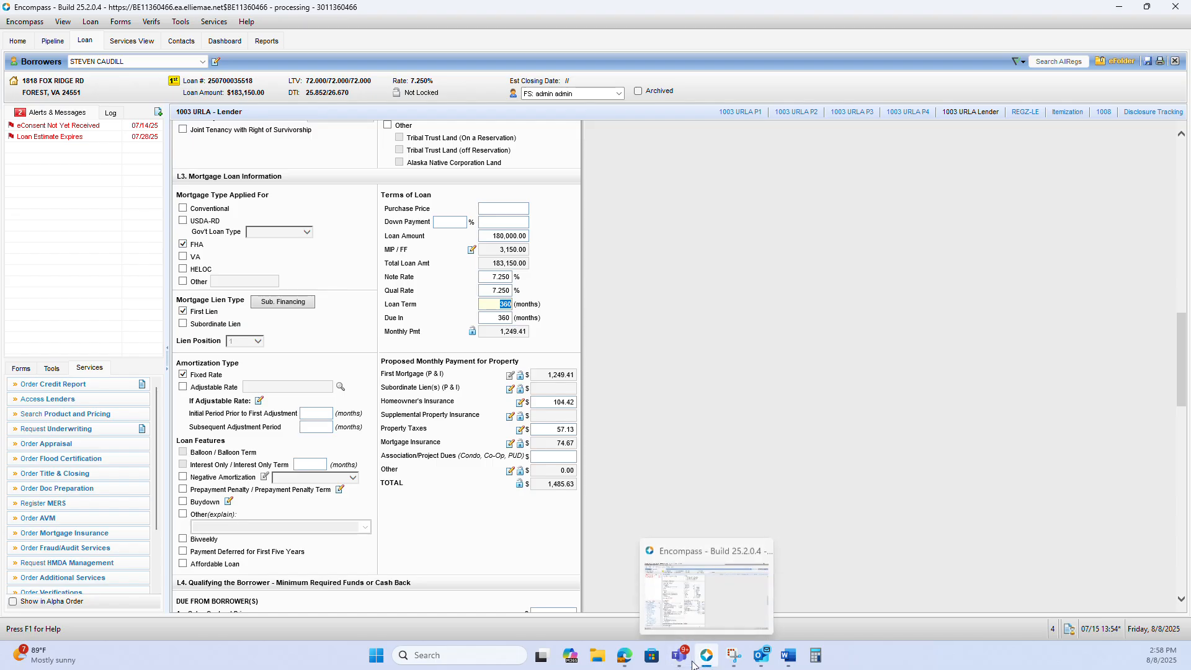
Switch to the borrower's Salesforce loan record in Edge and view credit report.pdf from the Credit Reports documents folder
left_click(624, 656)
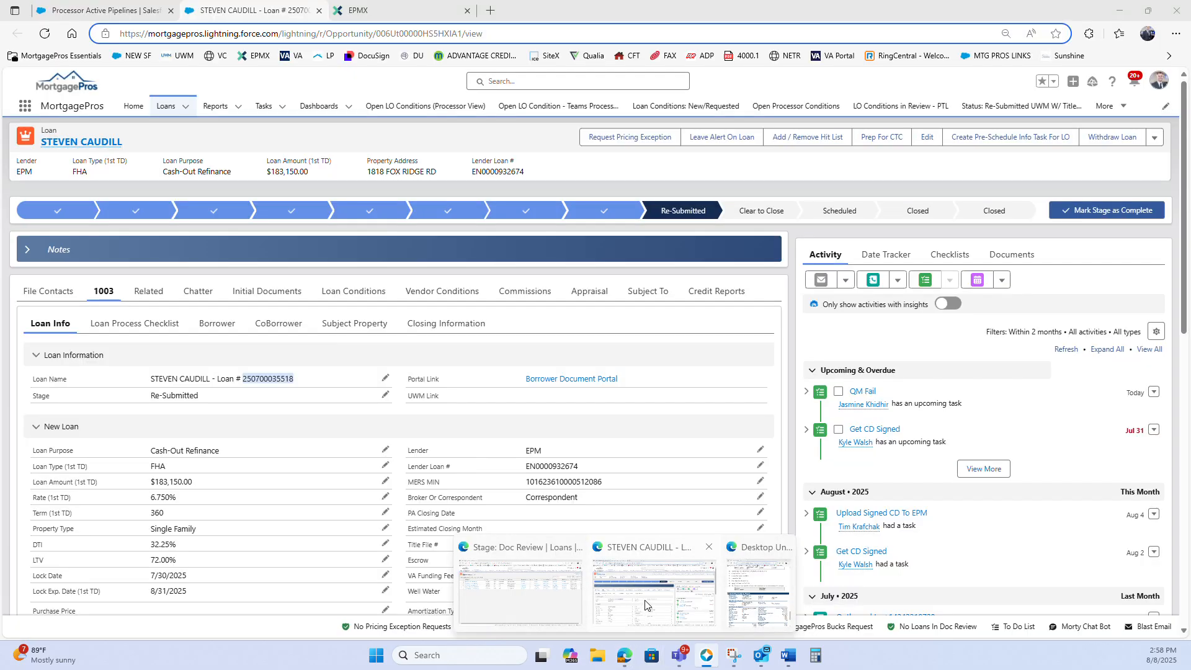
left_click(1011, 254)
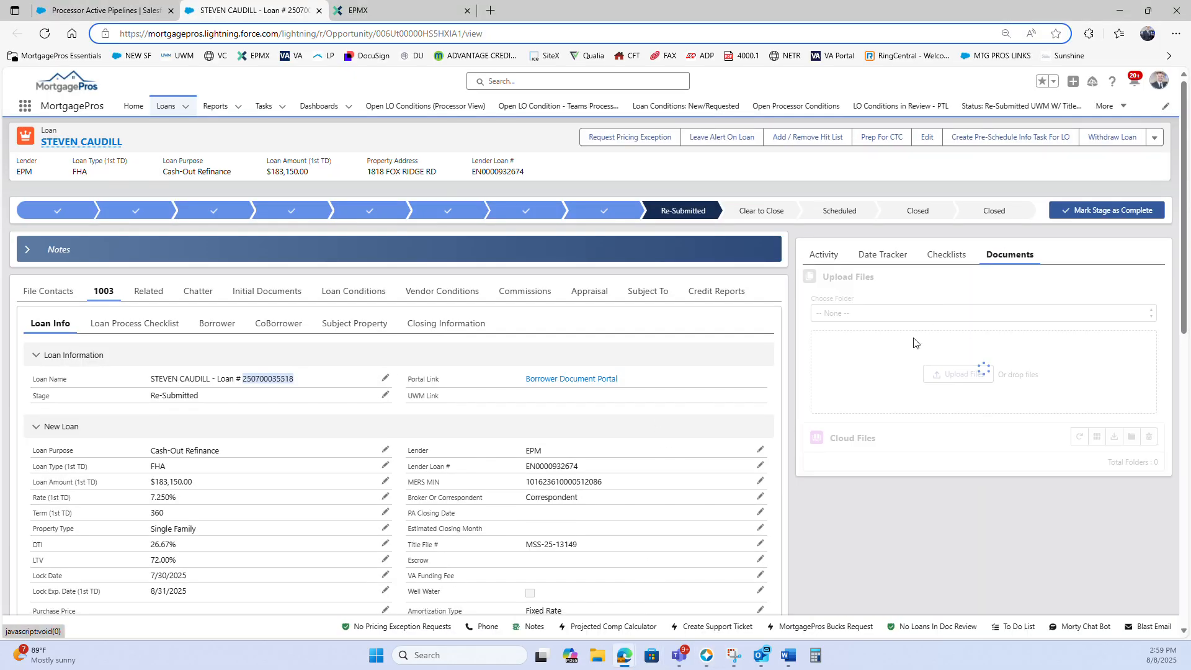
scroll(832, 409, "down", 2)
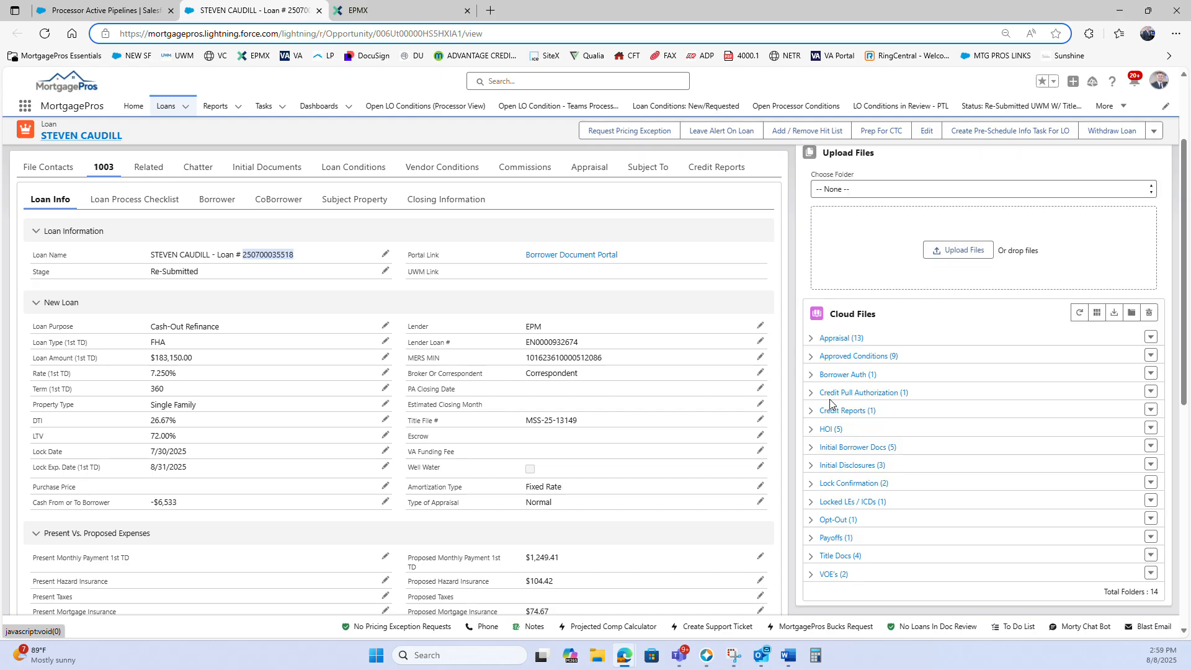
left_click(826, 413)
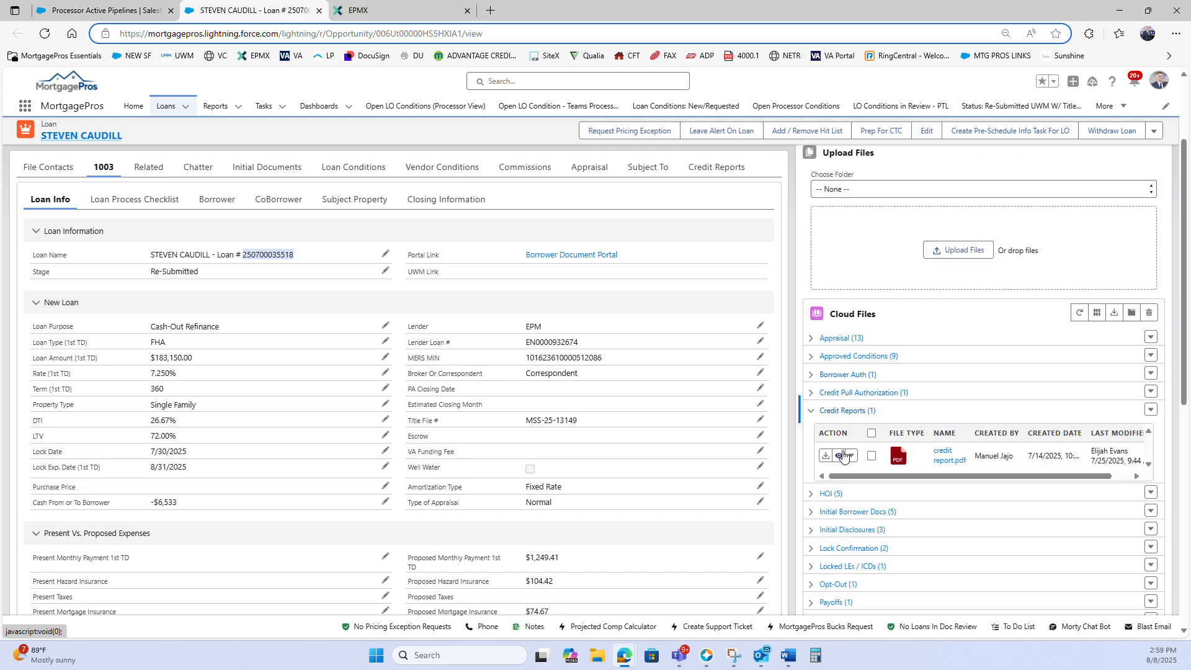
left_click(838, 454)
scroll(618, 303, "down", 20)
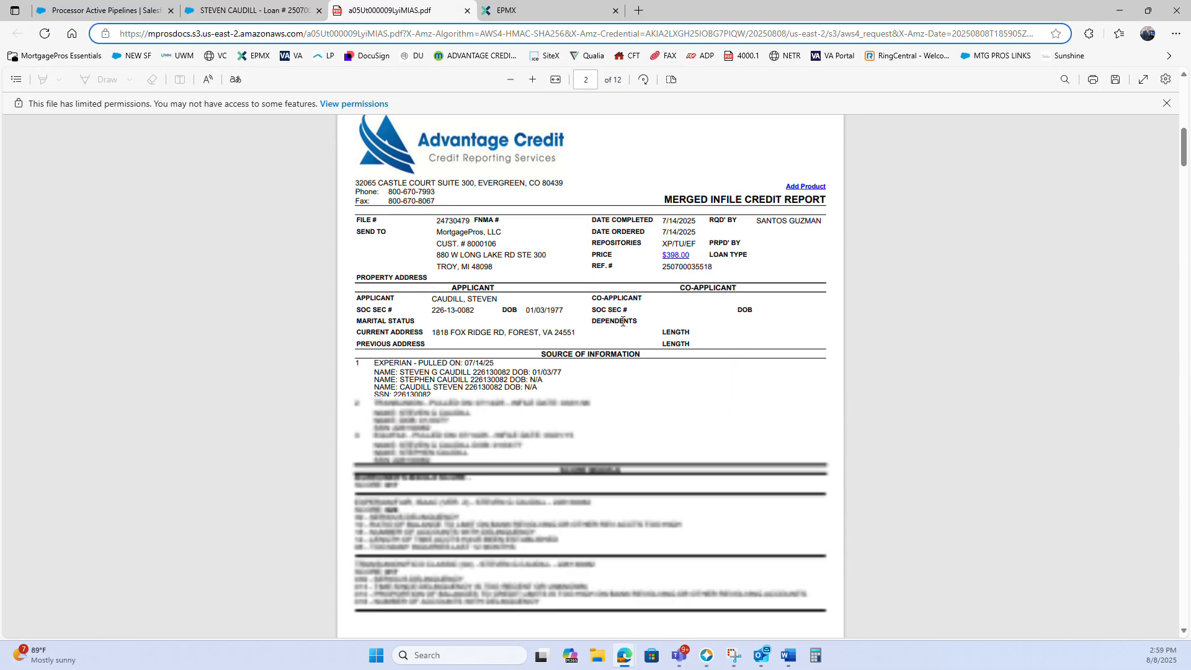
Examine the 30-day late payment history of the Freedom Mortgage FHA tradeline in the credit report
scroll(623, 323, "up", 10)
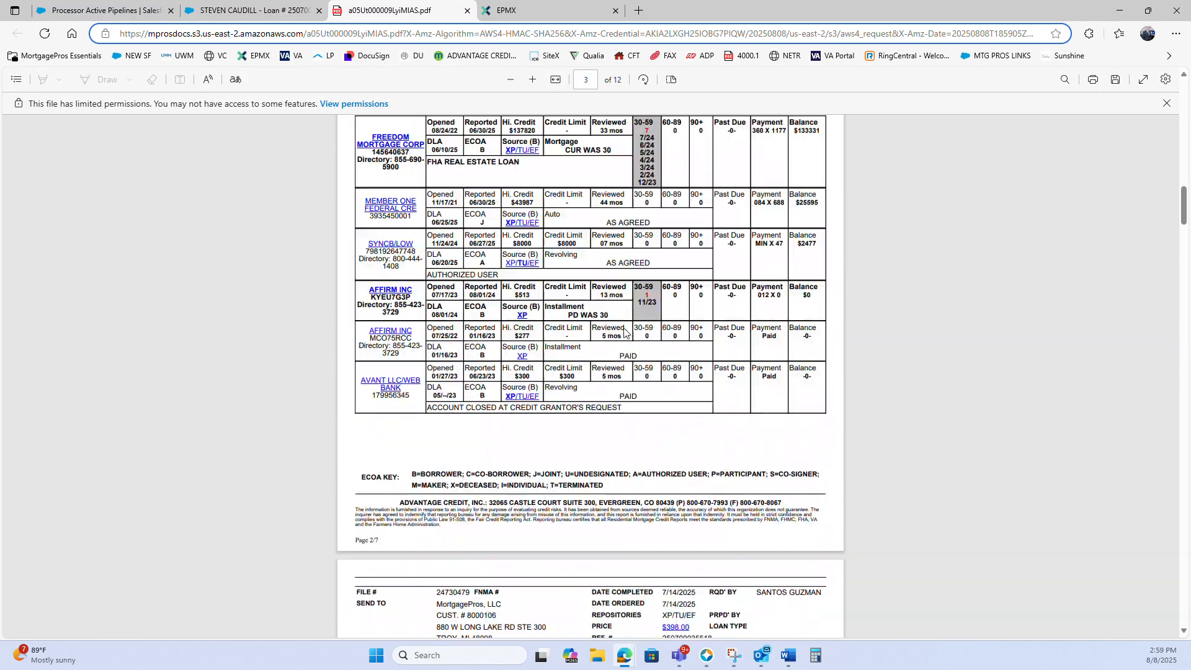
scroll(607, 329, "down", 5)
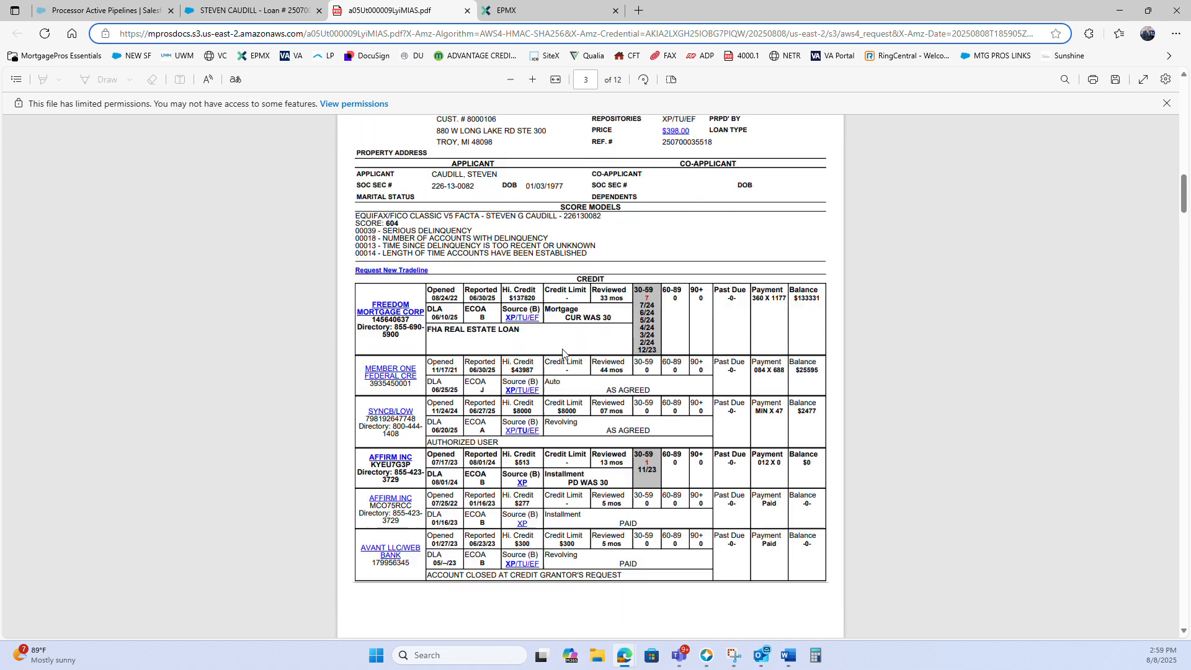
mouse_move(640, 200)
left_mouse_down()
mouse_move(650, 244)
mouse_move(642, 200)
left_mouse_up()
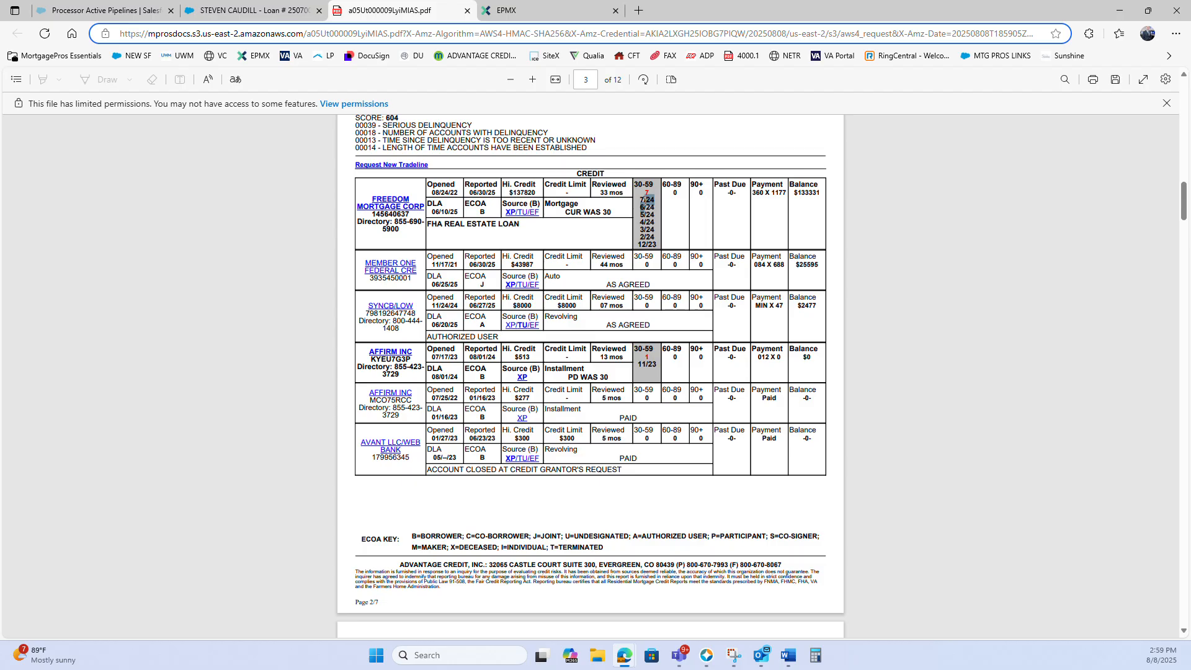
left_click(646, 198)
scroll(635, 213, "down", 2)
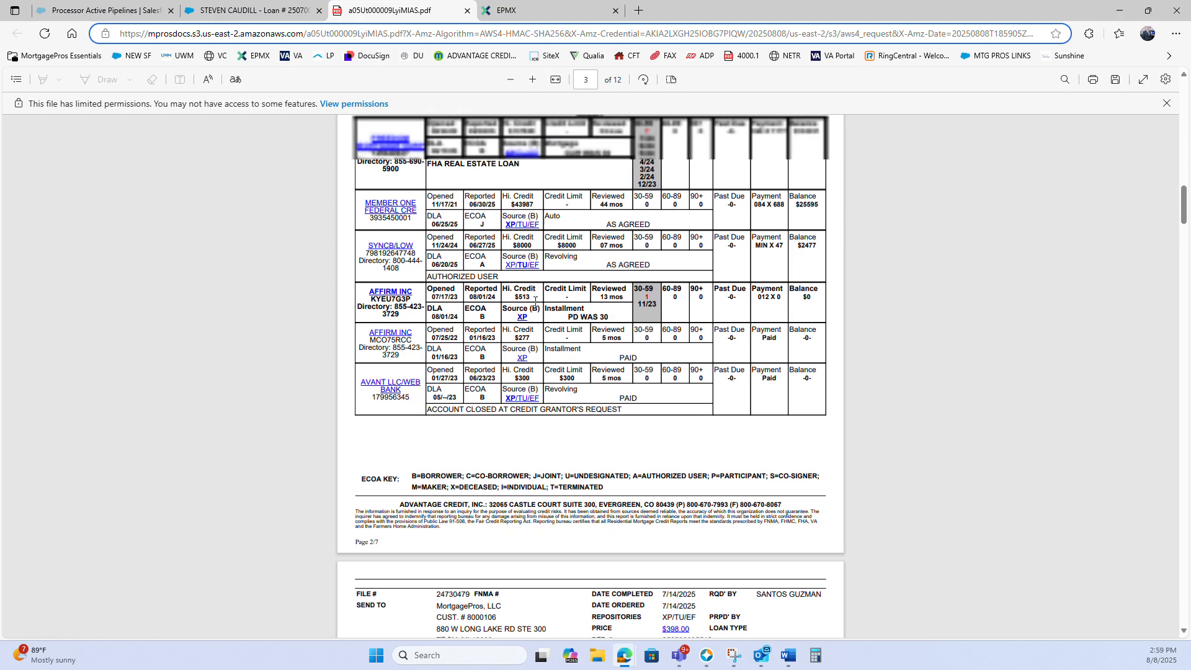
scroll(535, 301, "up", 3)
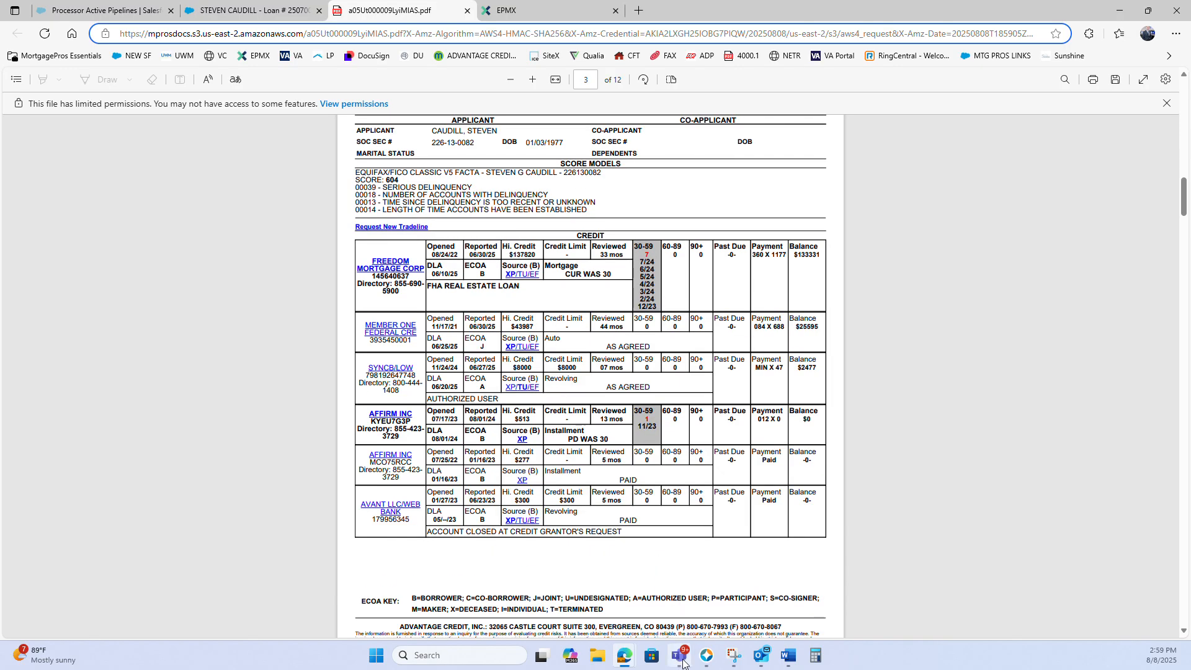
Check the charge-offs entry in the credit report's Derogatory Summary
scroll(640, 496, "down", 15)
scroll(640, 496, "down", 20)
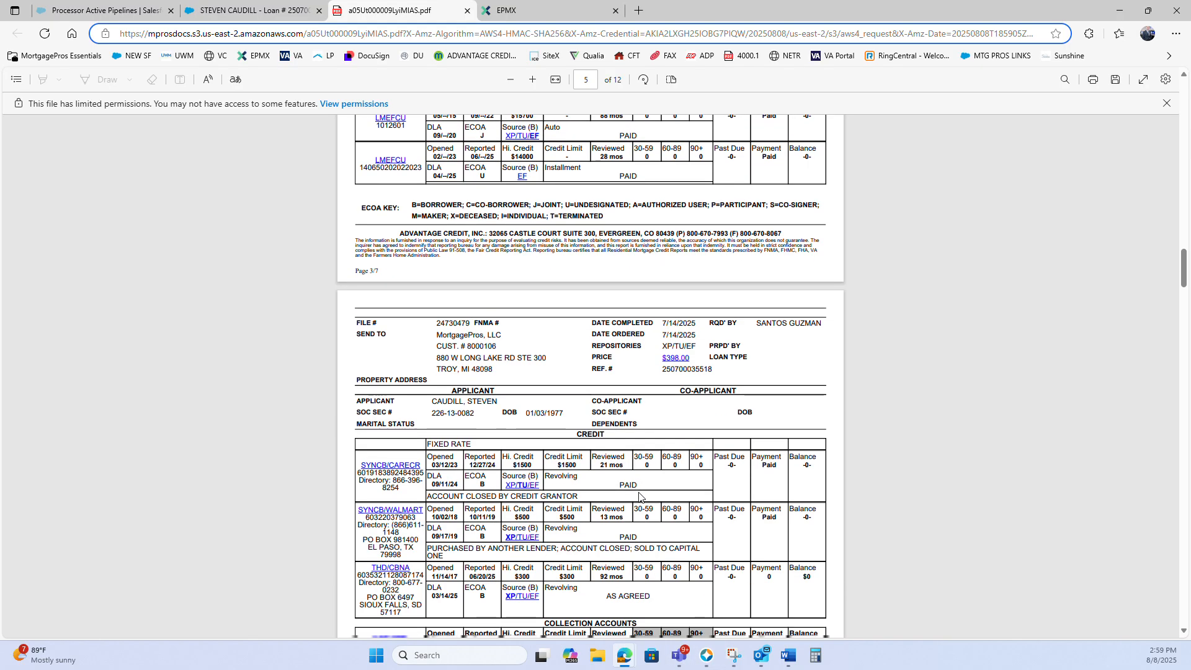
scroll(638, 492, "down", 12)
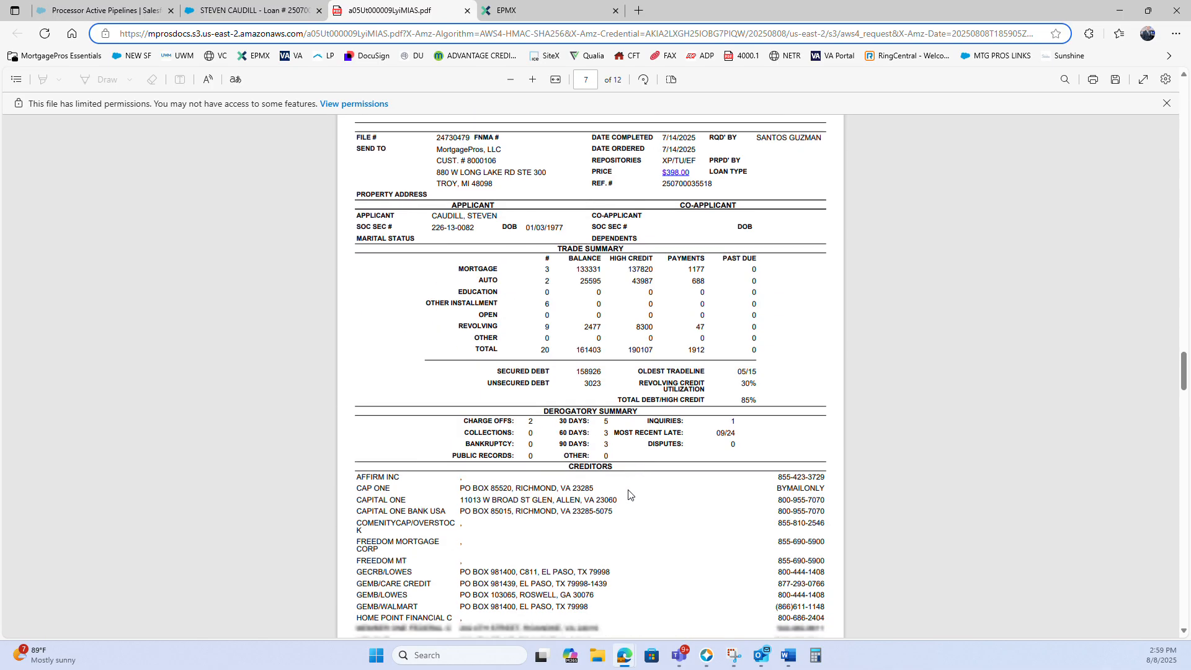
scroll(618, 484, "up", 5)
left_click_drag(489, 511, 535, 514)
scroll(552, 508, "down", 1)
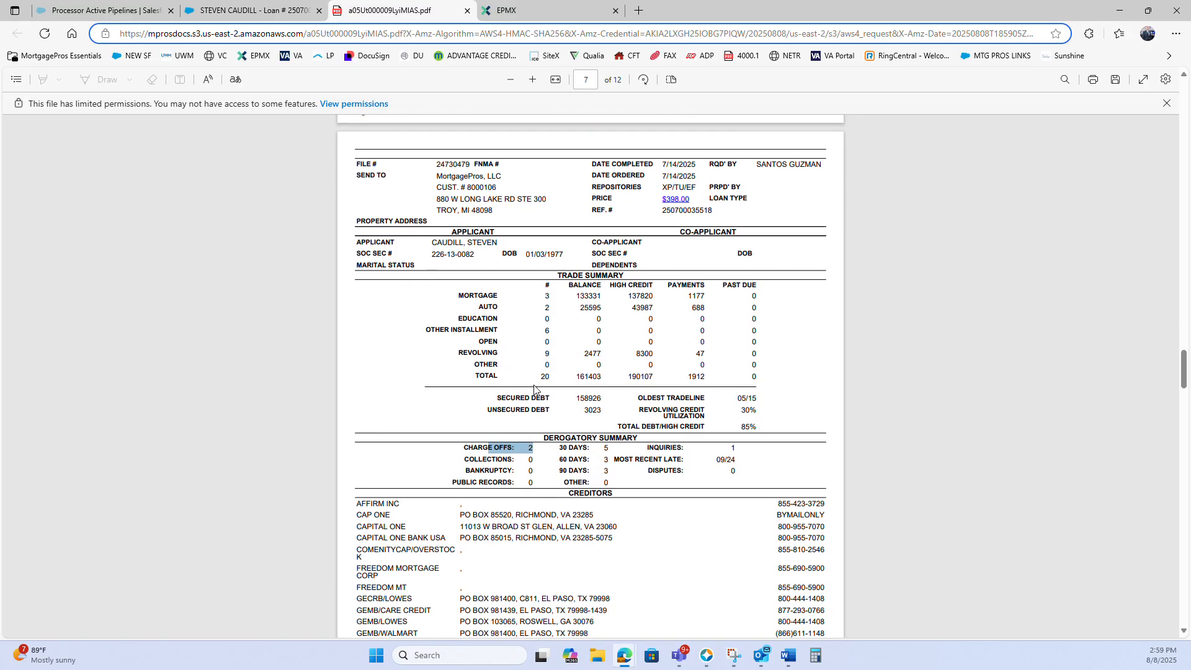
Review the public records, inquiries and collection accounts sections of the credit report
scroll(536, 392, "up", 5)
scroll(540, 458, "up", 6)
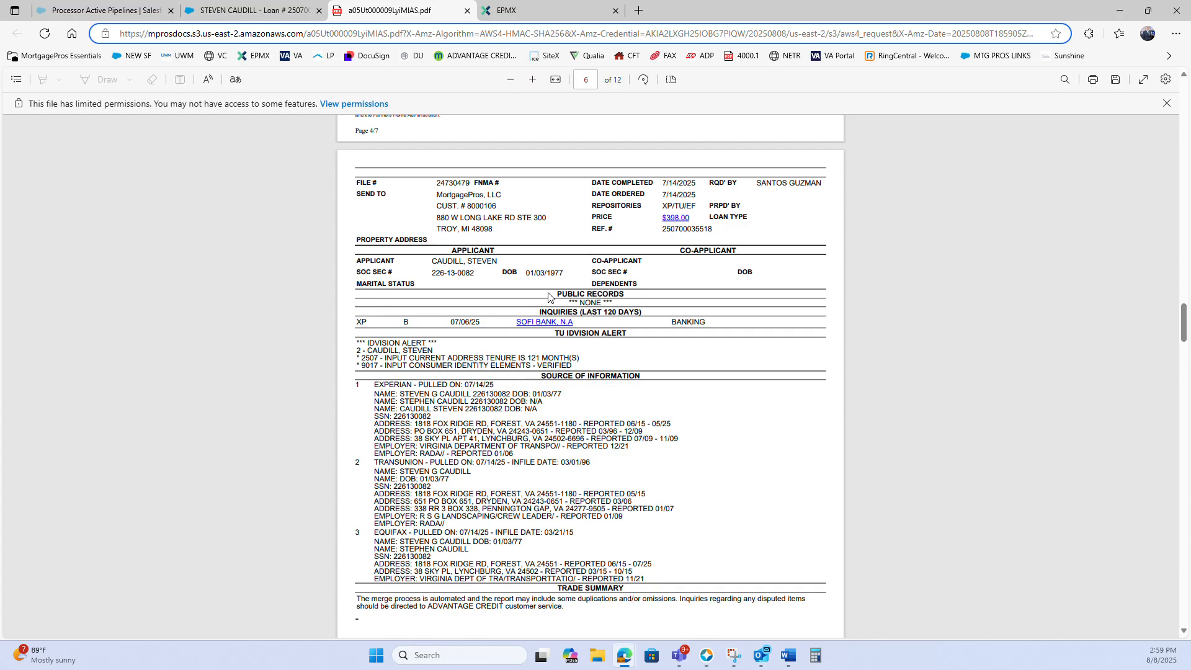
scroll(514, 329, "up", 3)
scroll(501, 374, "up", 3)
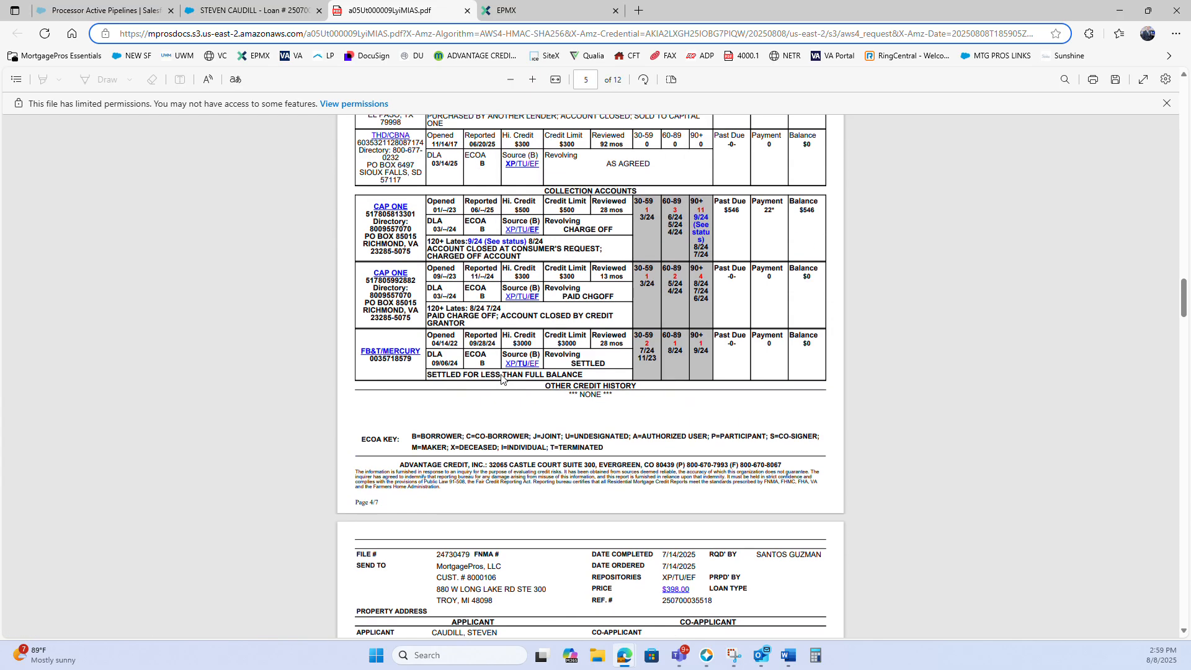
scroll(506, 381, "down", 9)
scroll(509, 392, "up", 7)
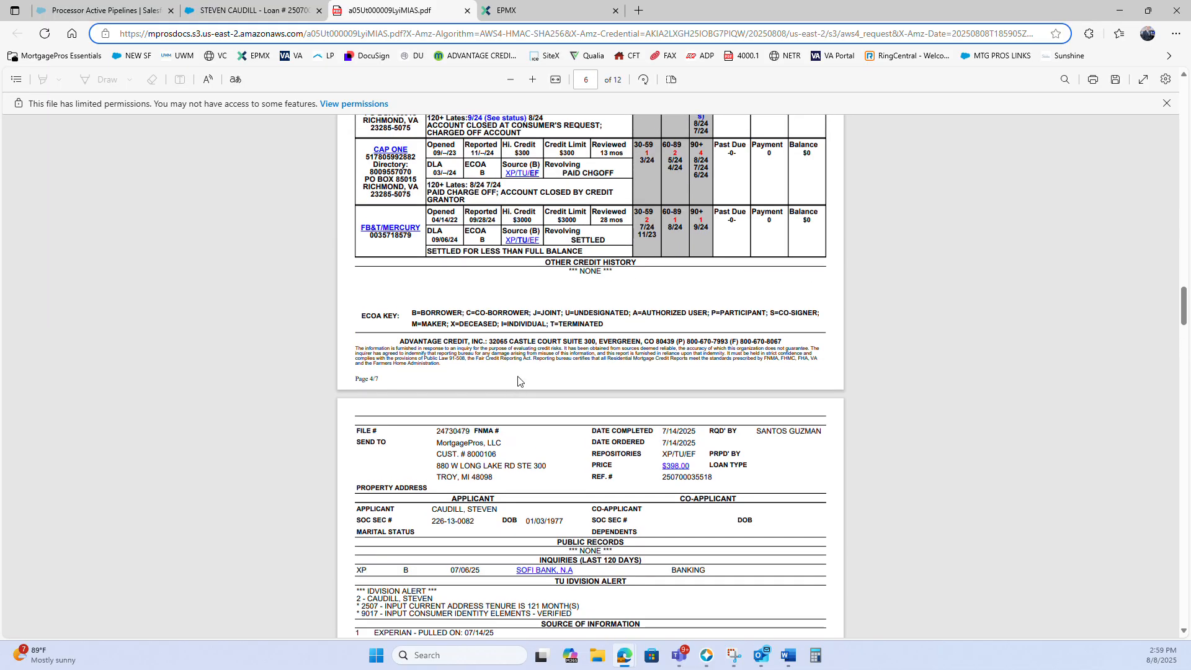
Look through the creditors list and the credit score disclosure pages of the report
scroll(518, 285, "down", 17)
scroll(534, 345, "down", 20)
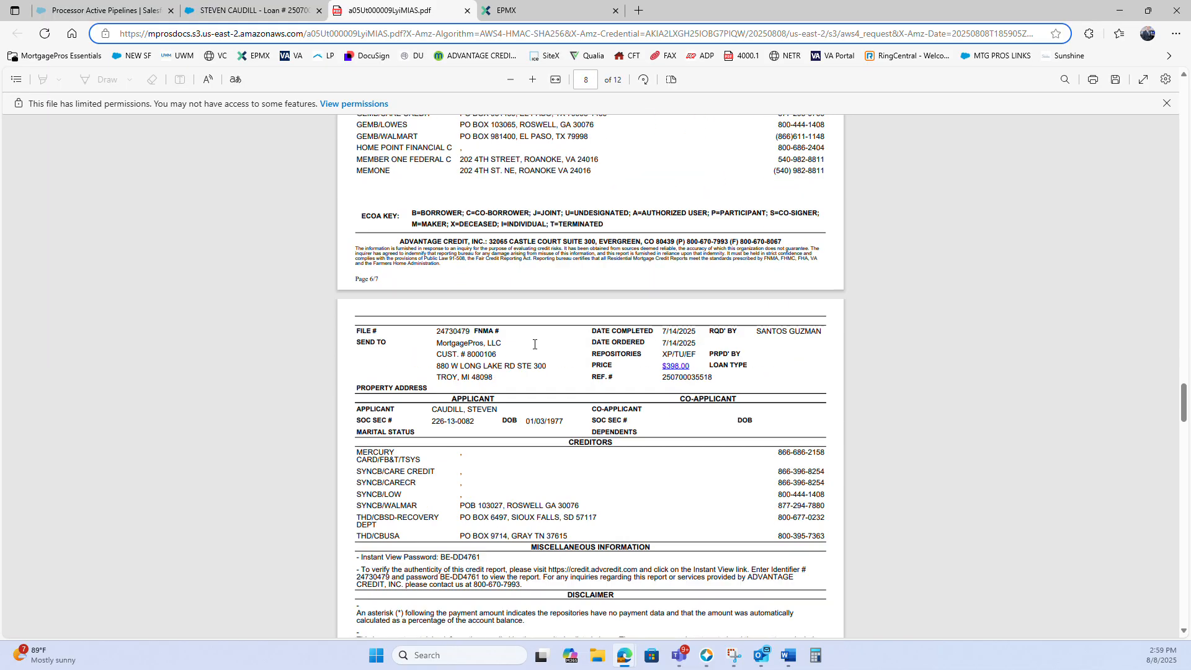
scroll(535, 345, "down", 8)
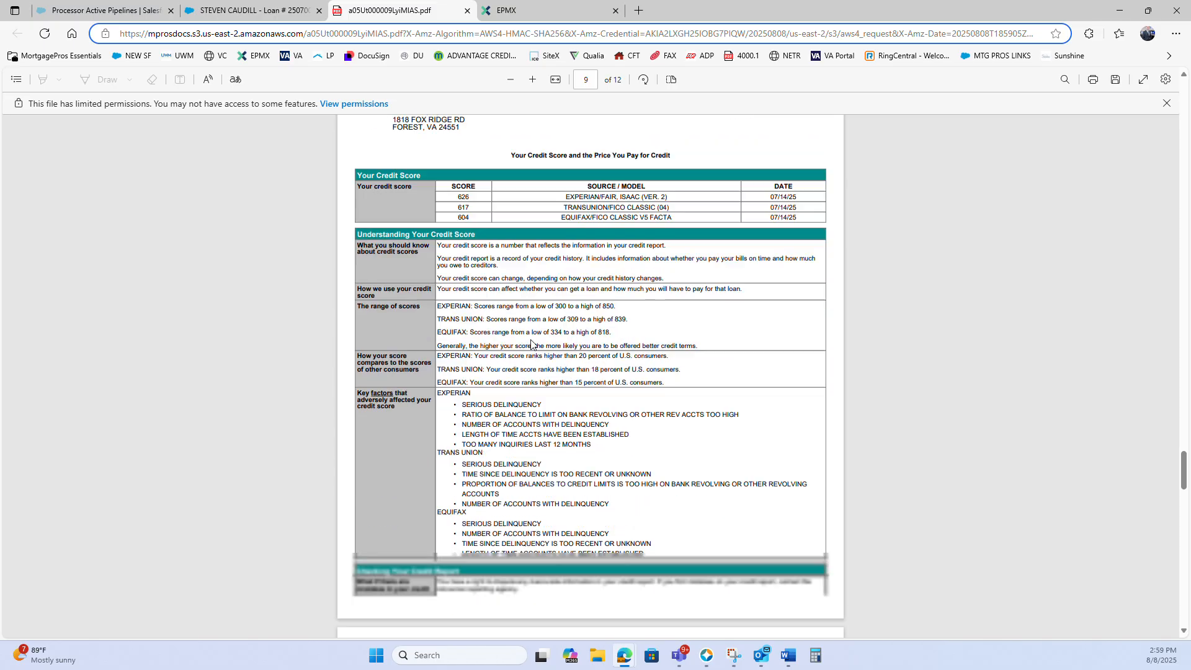
scroll(527, 373, "up", 20)
scroll(526, 392, "down", 4)
scroll(526, 392, "up", 7)
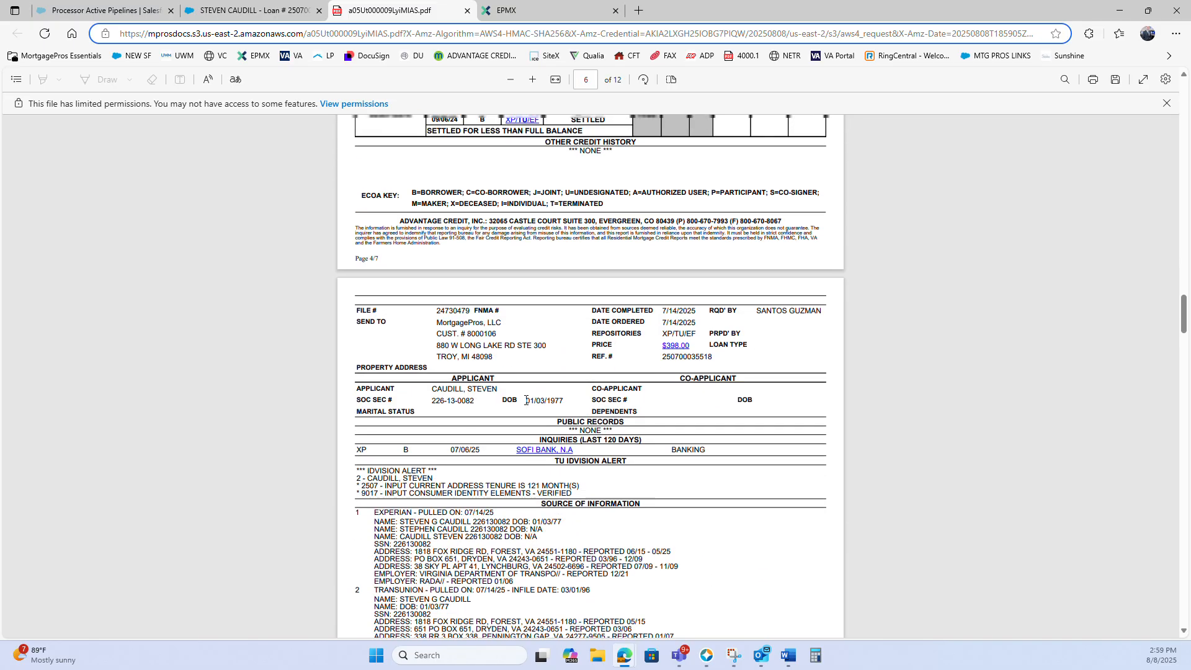
Examine the charged-off Cap One accounts and the settled FB&T/Mercury account, and return to the mortgage tradeline
scroll(526, 406, "up", 5)
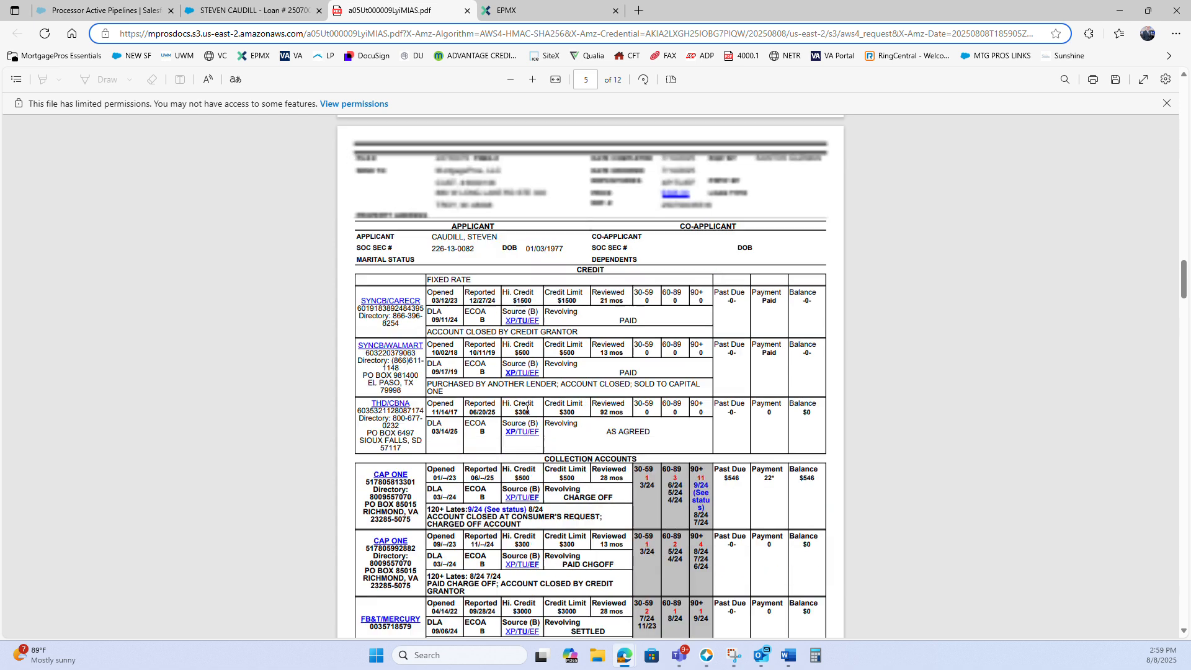
scroll(496, 390, "down", 4)
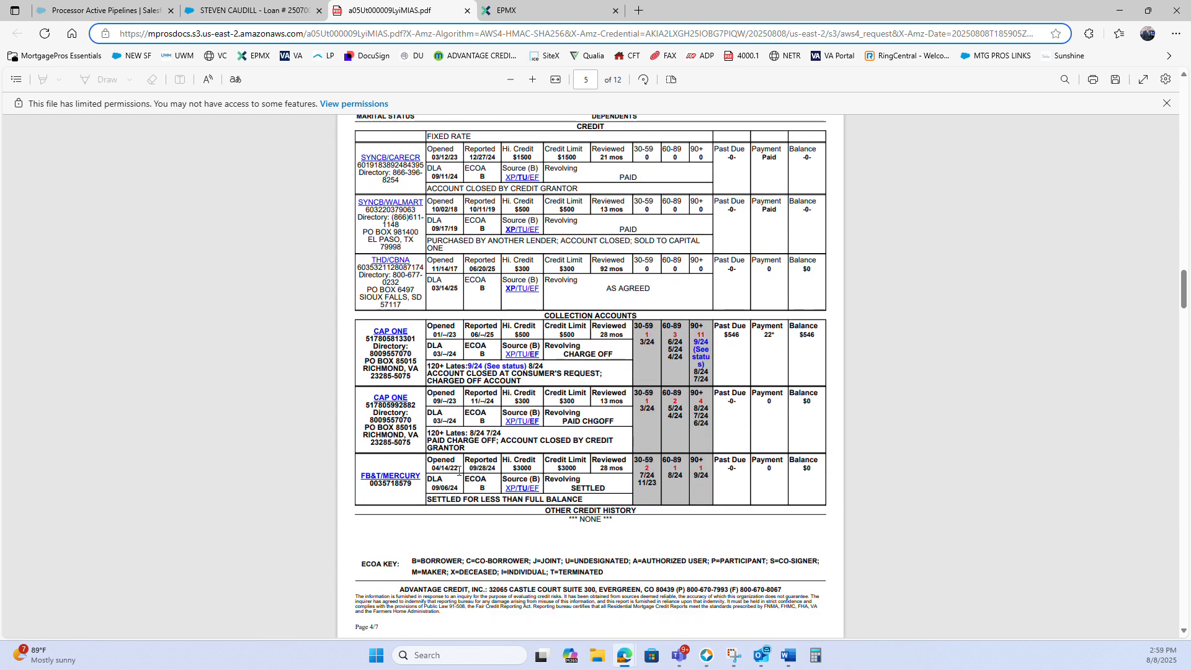
left_click_drag(457, 499, 540, 484)
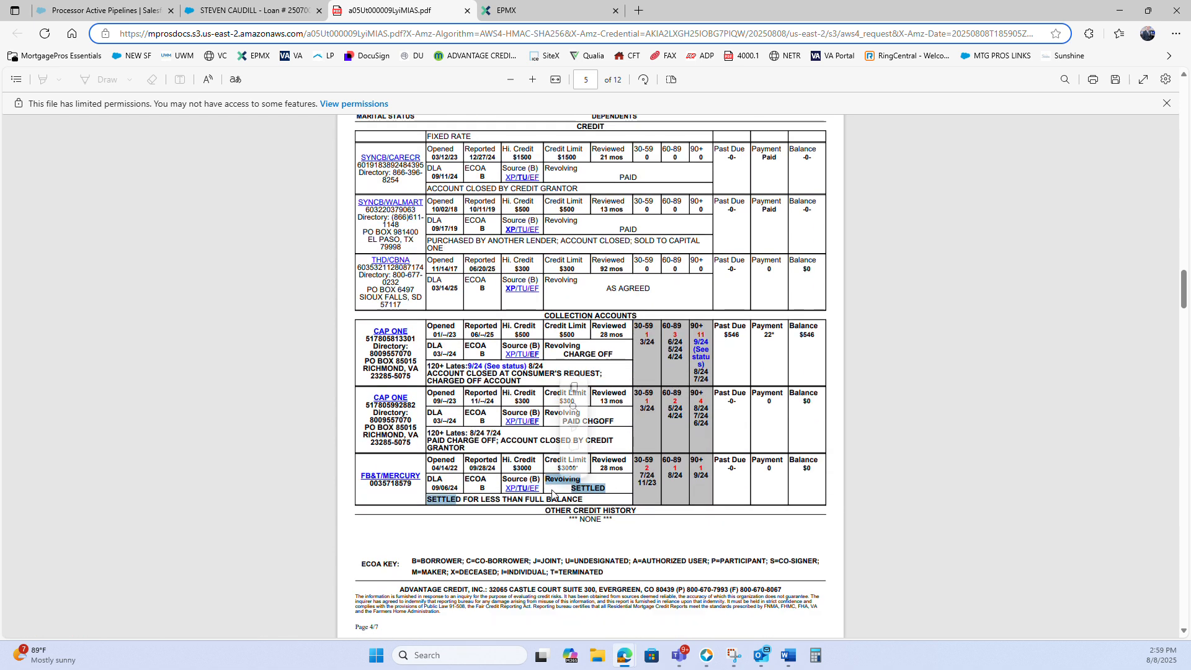
left_click(345, 418)
scroll(345, 418, "up", 15)
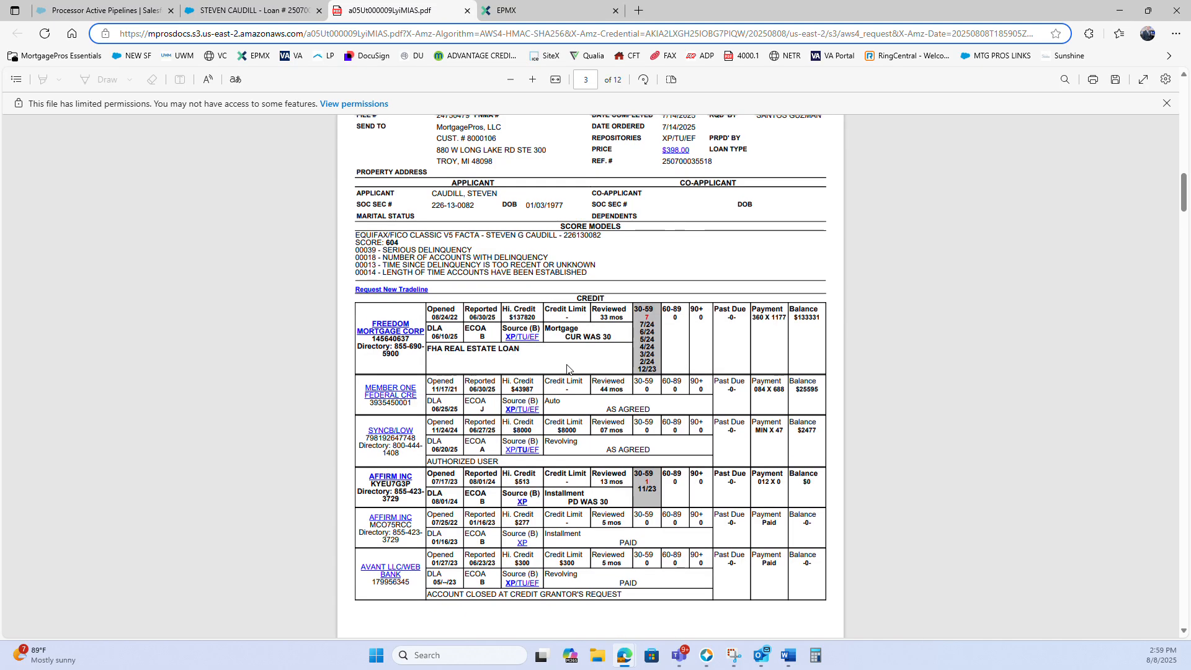
Close the credit report, switch to Encompass, and view the most recent Fannie Mae DO underwriting document, sorting the service results by date
left_click(467, 11)
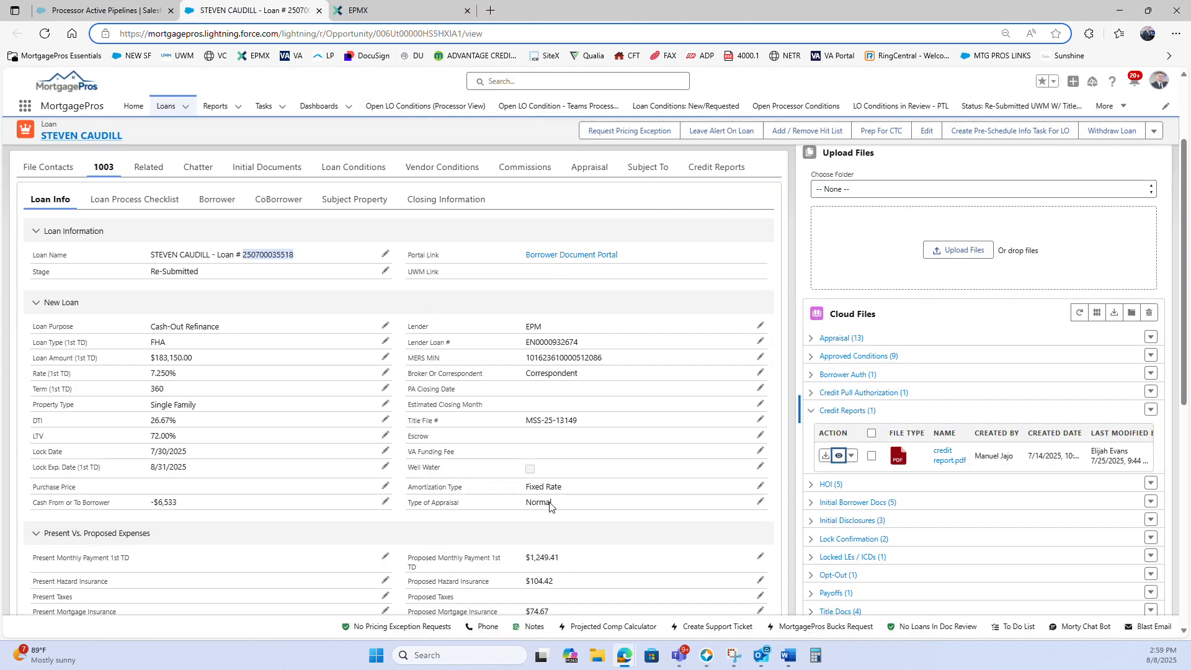
left_click(705, 657)
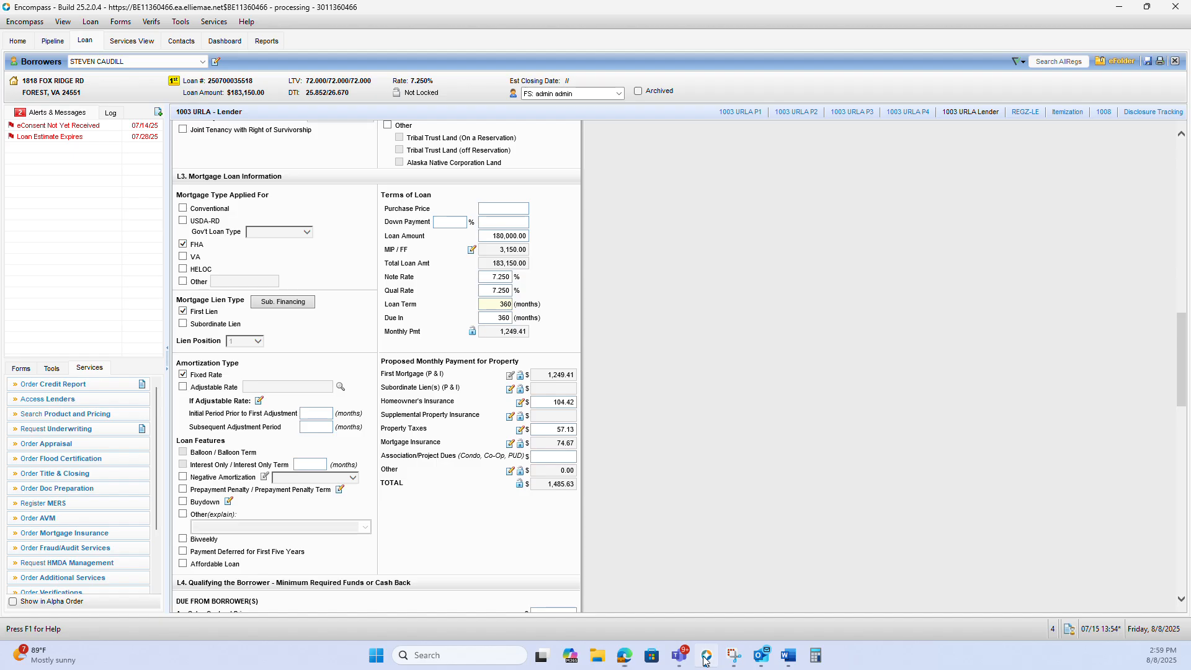
left_click(142, 428)
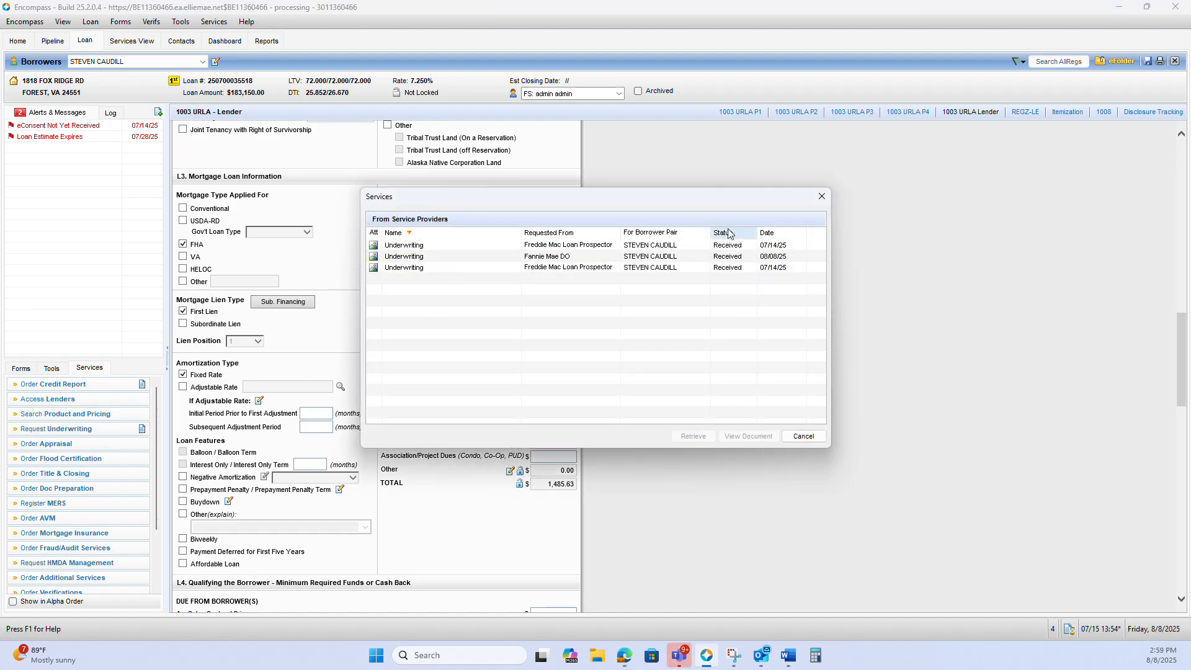
left_click(768, 234)
left_click(768, 233)
left_click(763, 246)
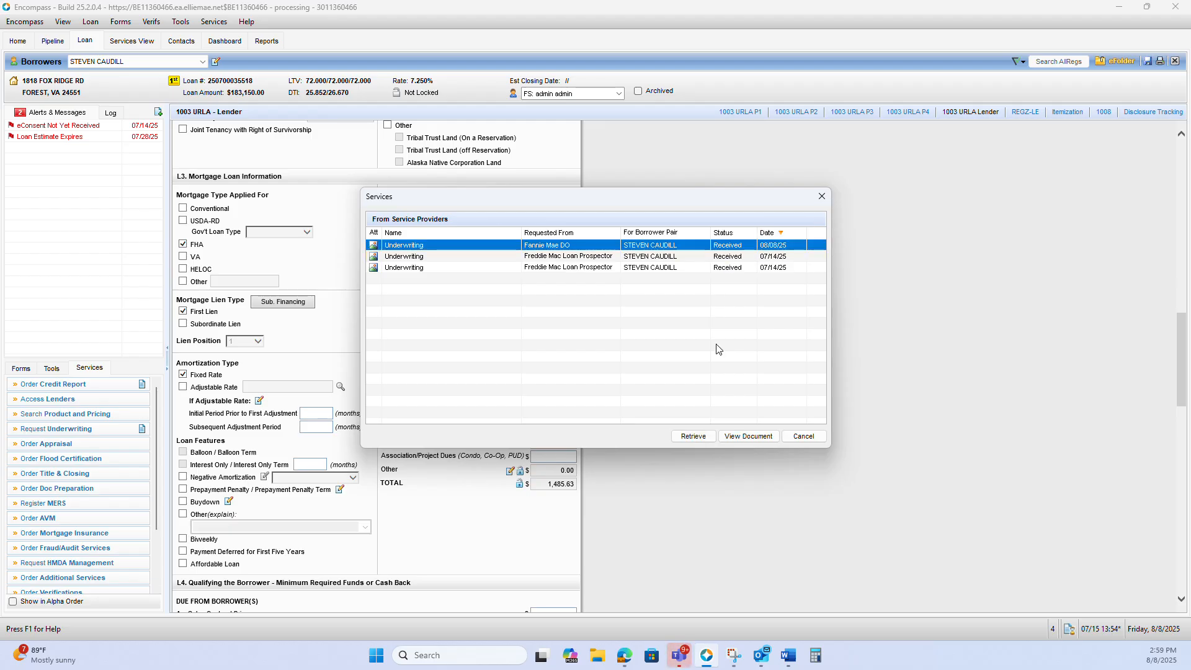
left_click(748, 436)
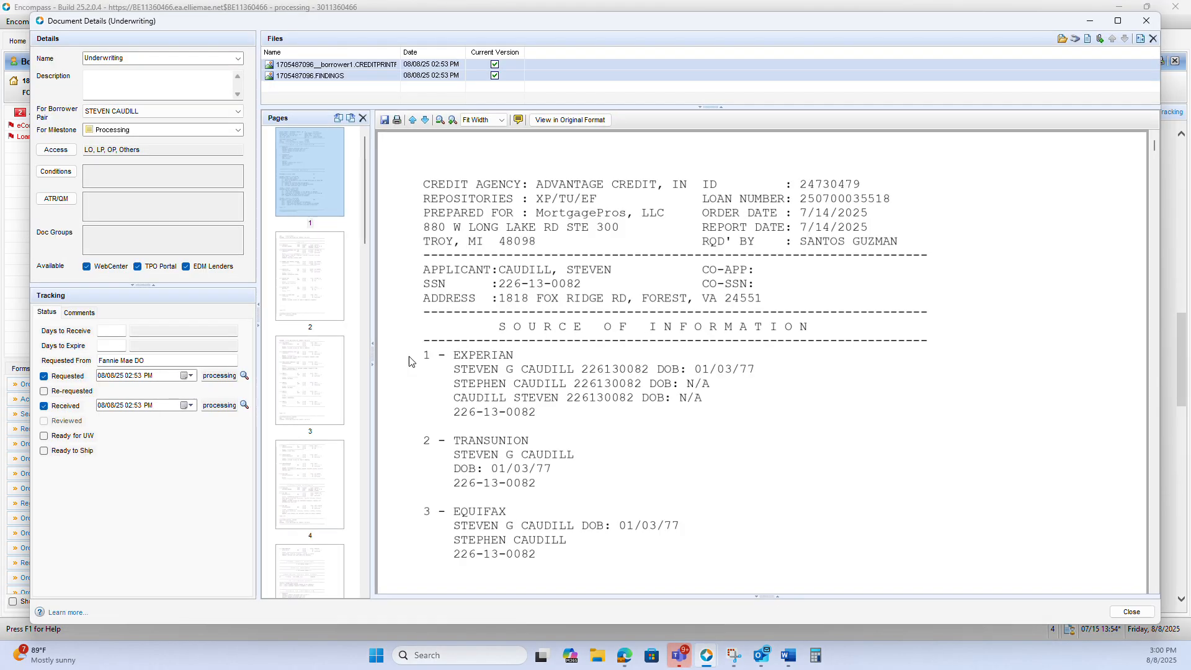
Read the Risk/Eligibility messages on page 14 of the underwriting document and close it
scroll(338, 382, "down", 10)
scroll(318, 248, "up", 3)
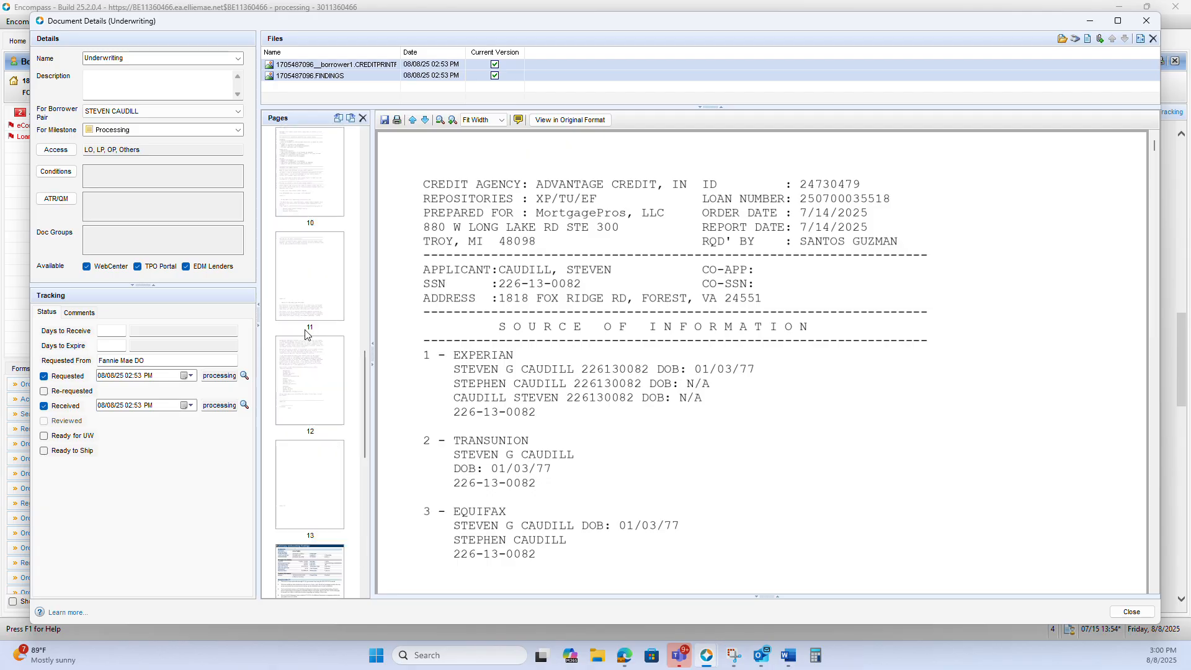
left_click(310, 422)
scroll(543, 291, "down", 4)
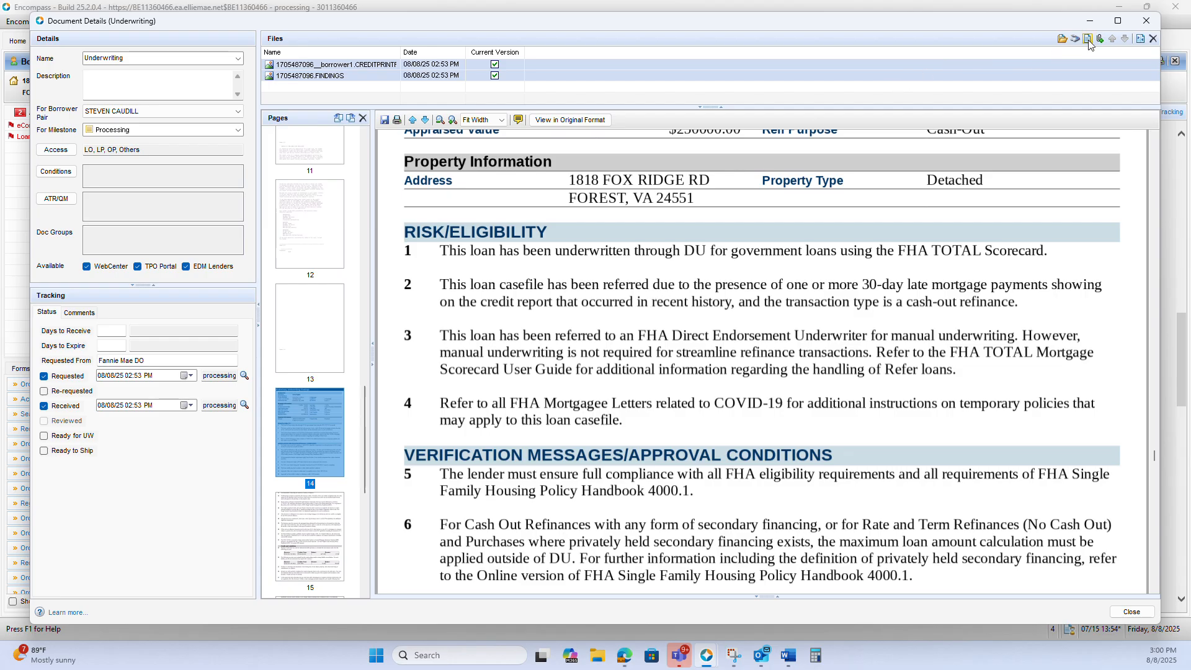
left_click(1146, 21)
Set both the Loan Term and Due In to 240 months in the L3 Terms of Loan
left_click_drag(492, 305, 596, 315)
type("2")
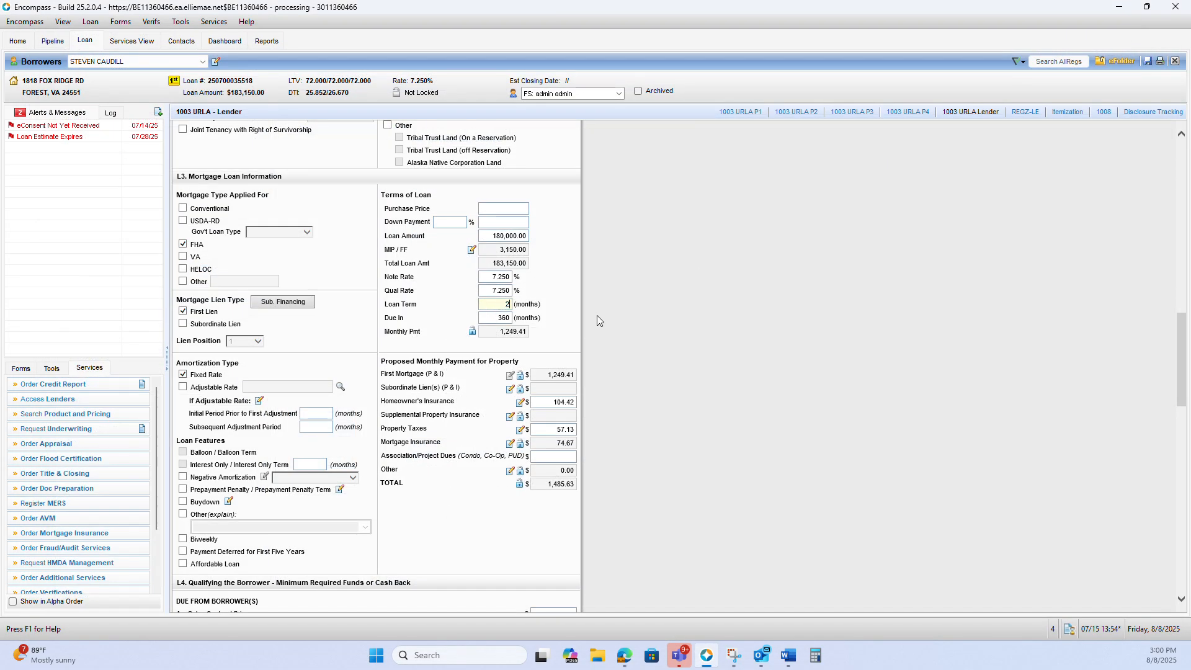
type("40")
left_click_drag(494, 317, 828, 354)
type("2")
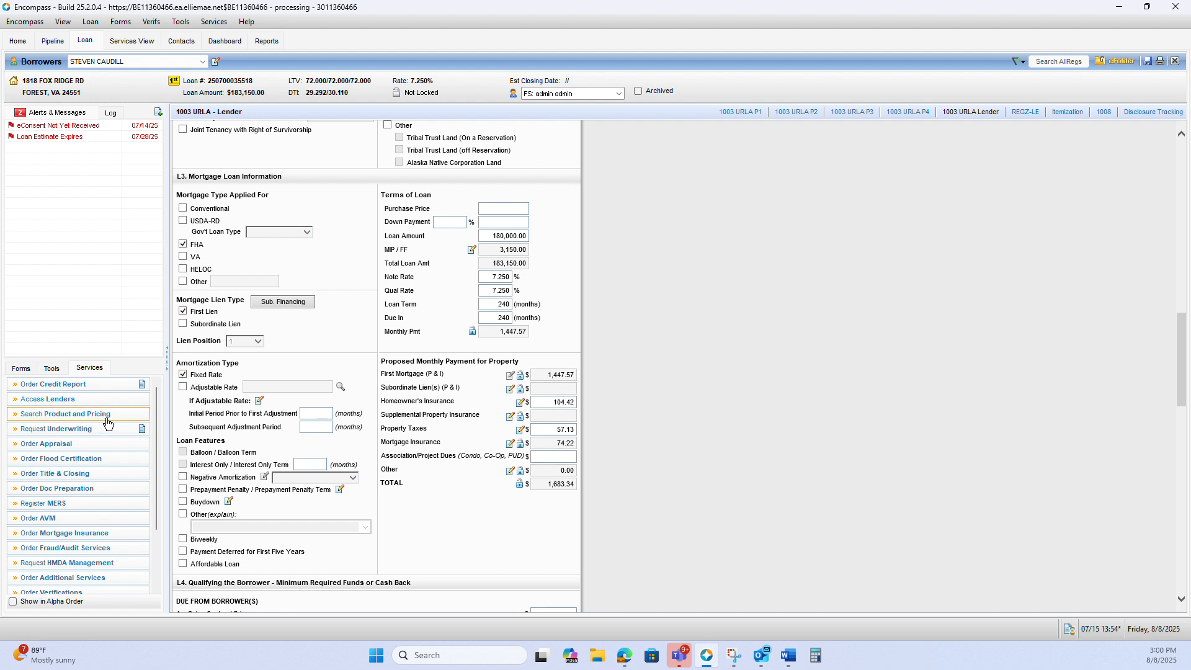
Resubmit the loan to Freddie Mac's Loan Product Advisor with the reissued merged credit, continuing the order despite the validation issue
left_click(72, 428)
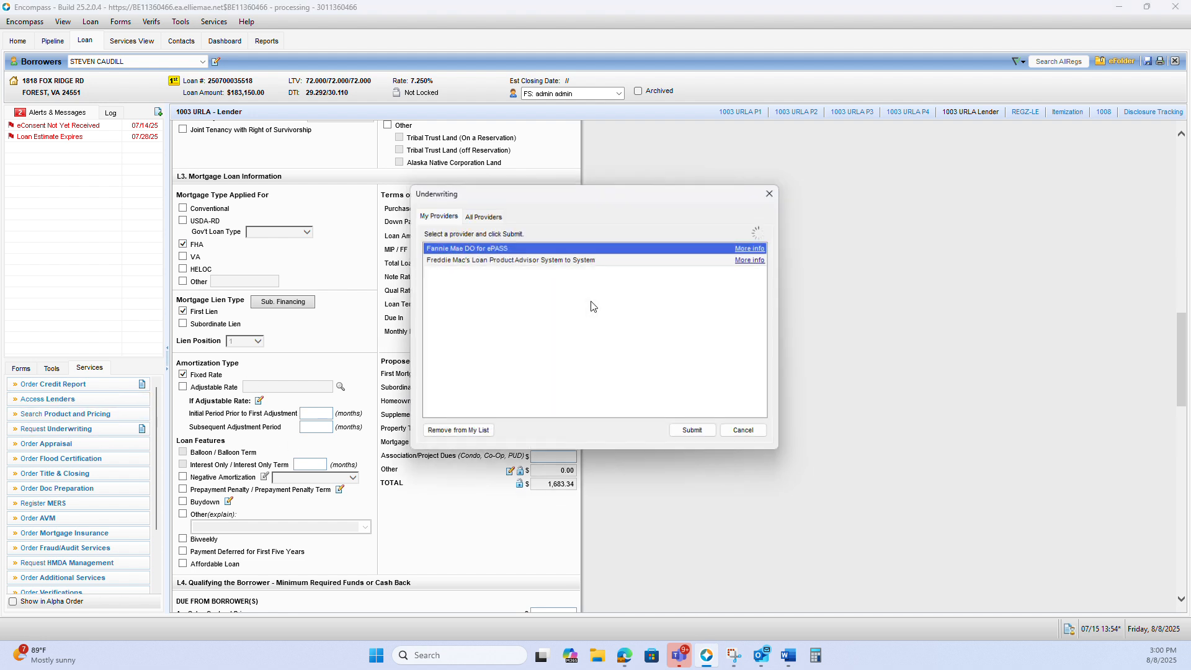
left_click(594, 259)
left_click(695, 434)
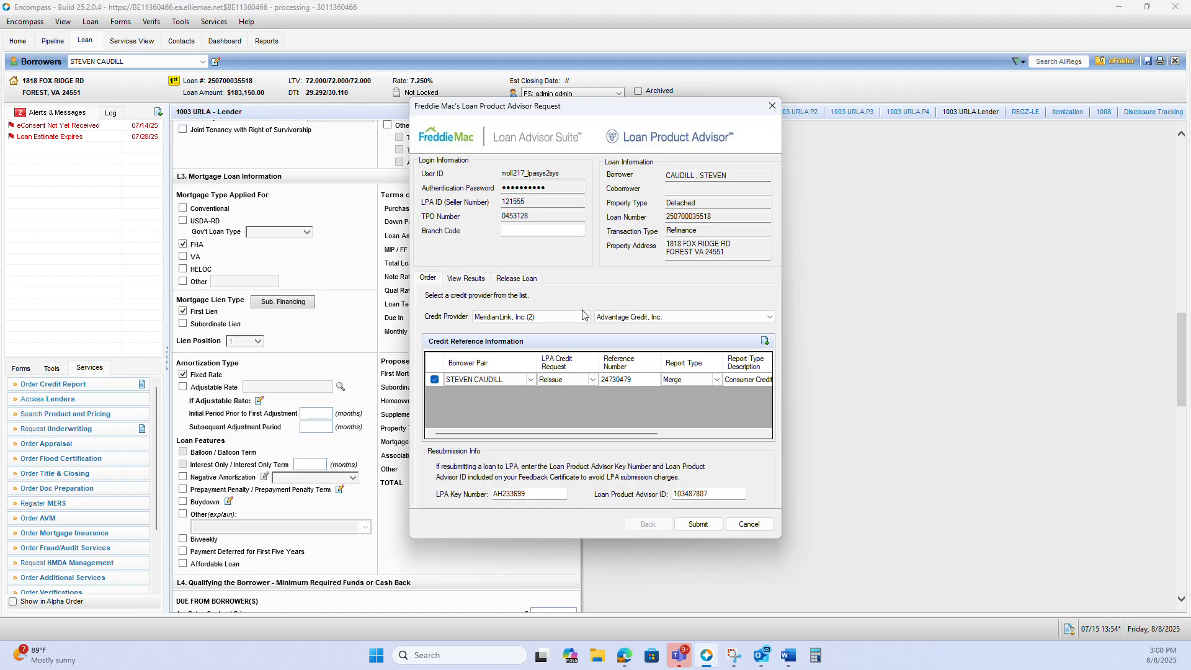
left_click(694, 523)
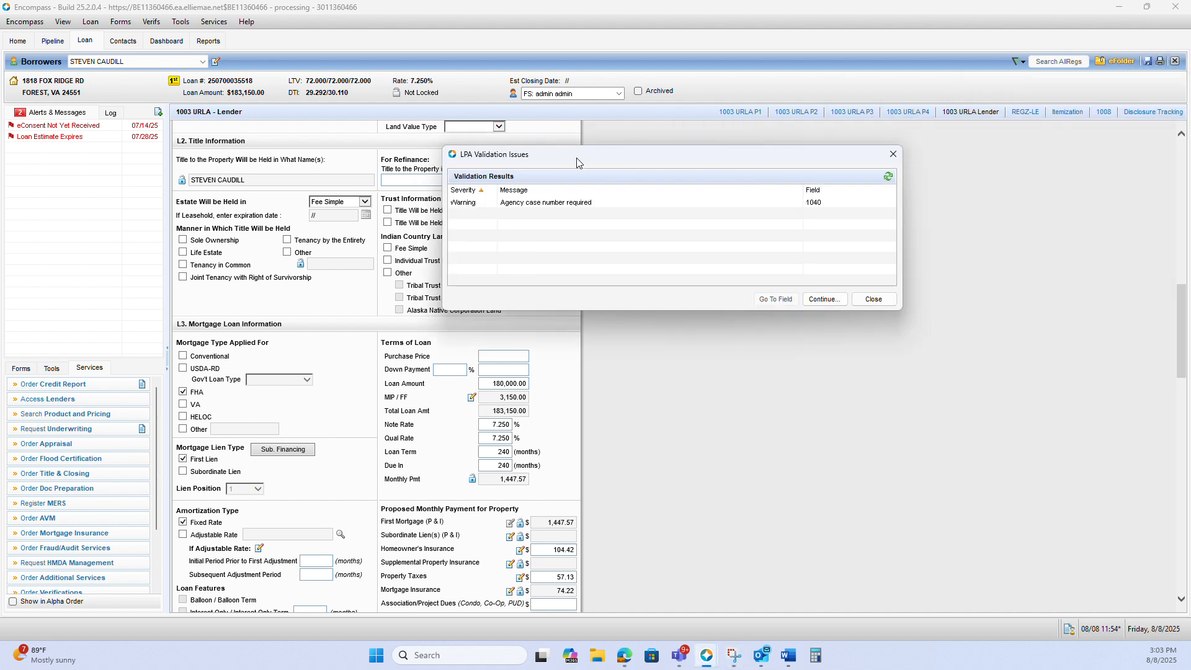
left_click_drag(496, 234, 531, 240)
left_click(747, 388)
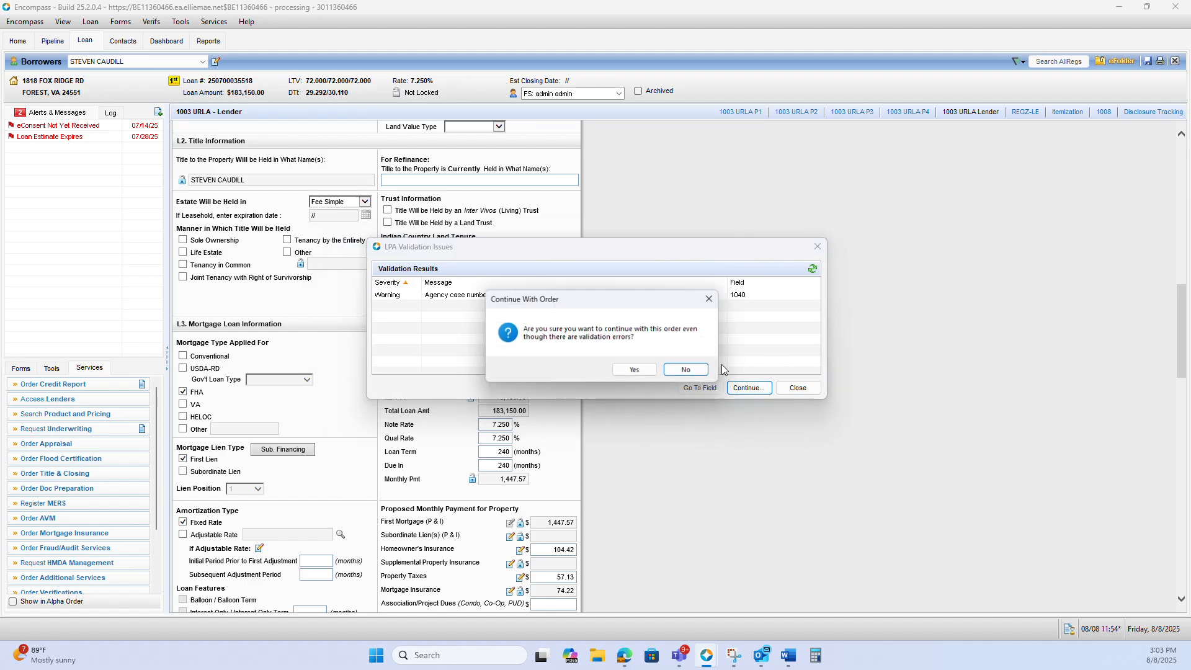
left_click(634, 369)
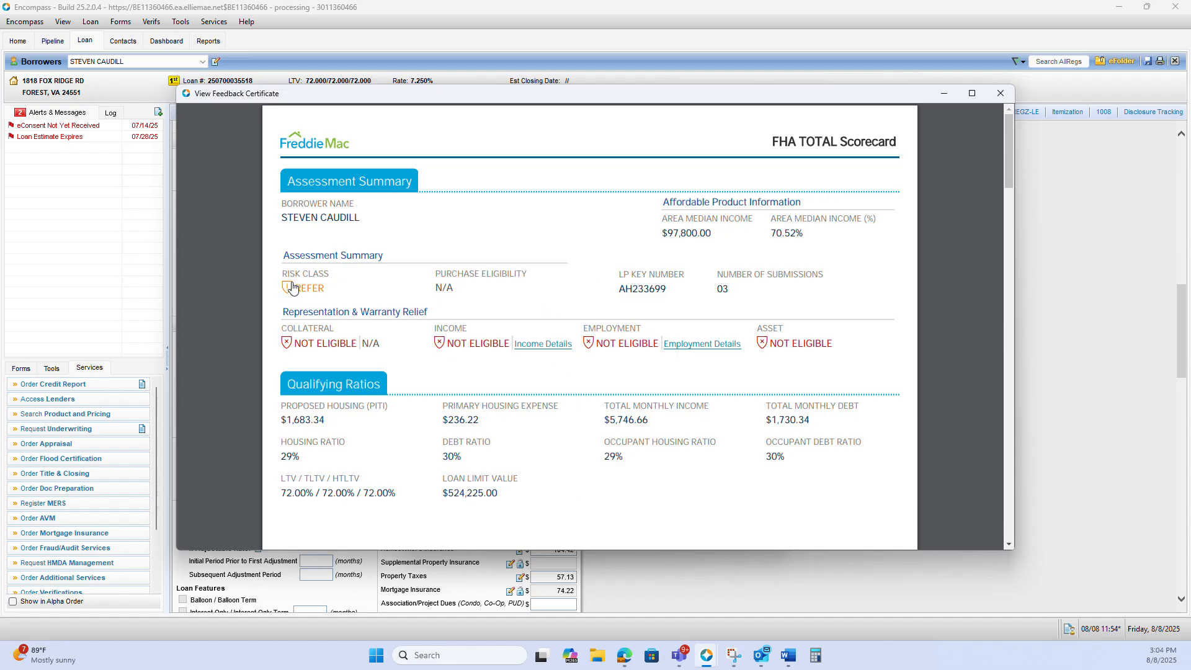
Review the assessment summary and mortgage details in the LPA feedback certificate, and close it and the request
scroll(647, 300, "down", 3)
scroll(646, 298, "down", 5)
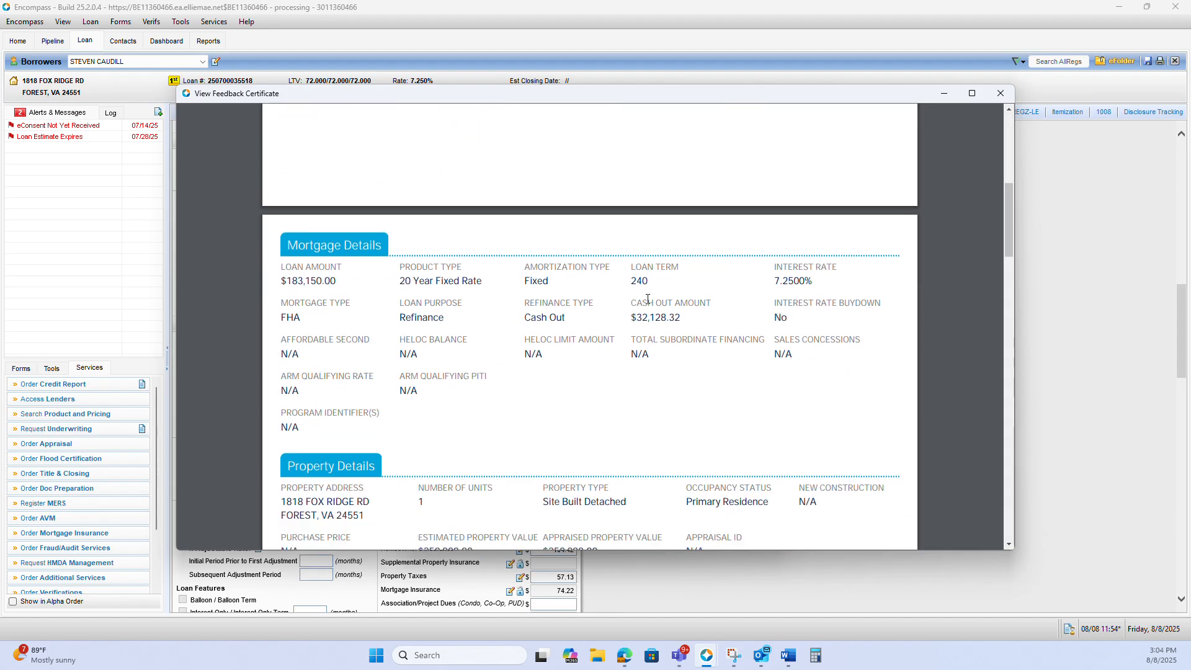
left_click(1003, 95)
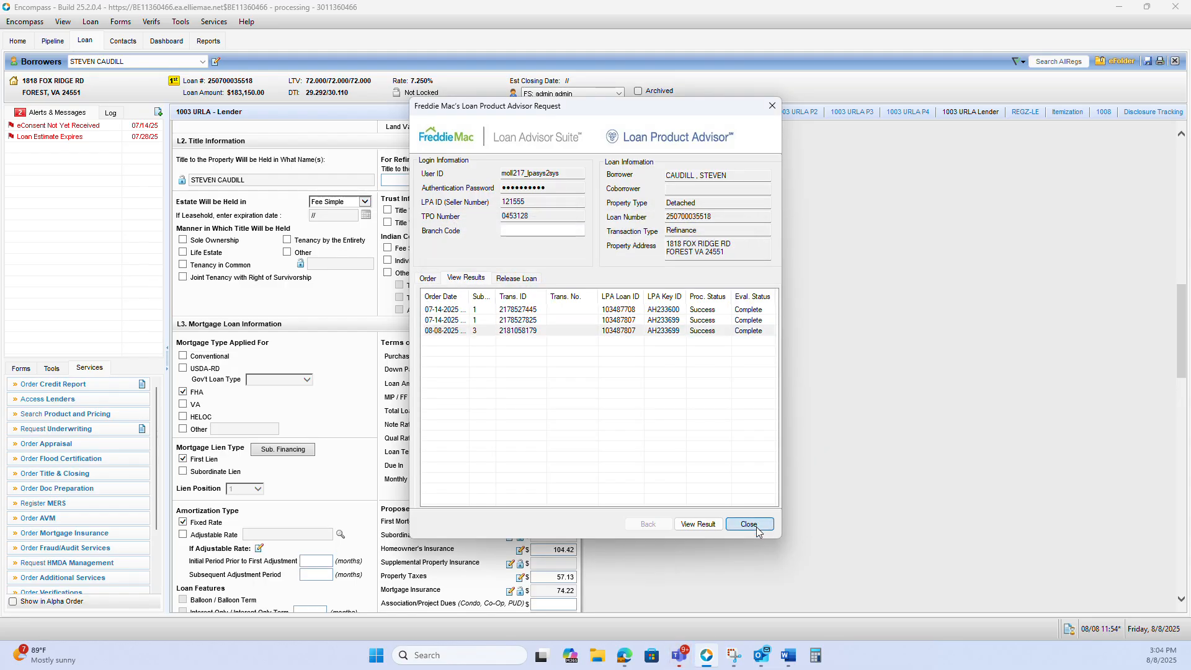
left_click(748, 524)
Set both the Note Rate and Qual Rate to 1.000% in the L3 Terms of Loan
left_click(499, 424)
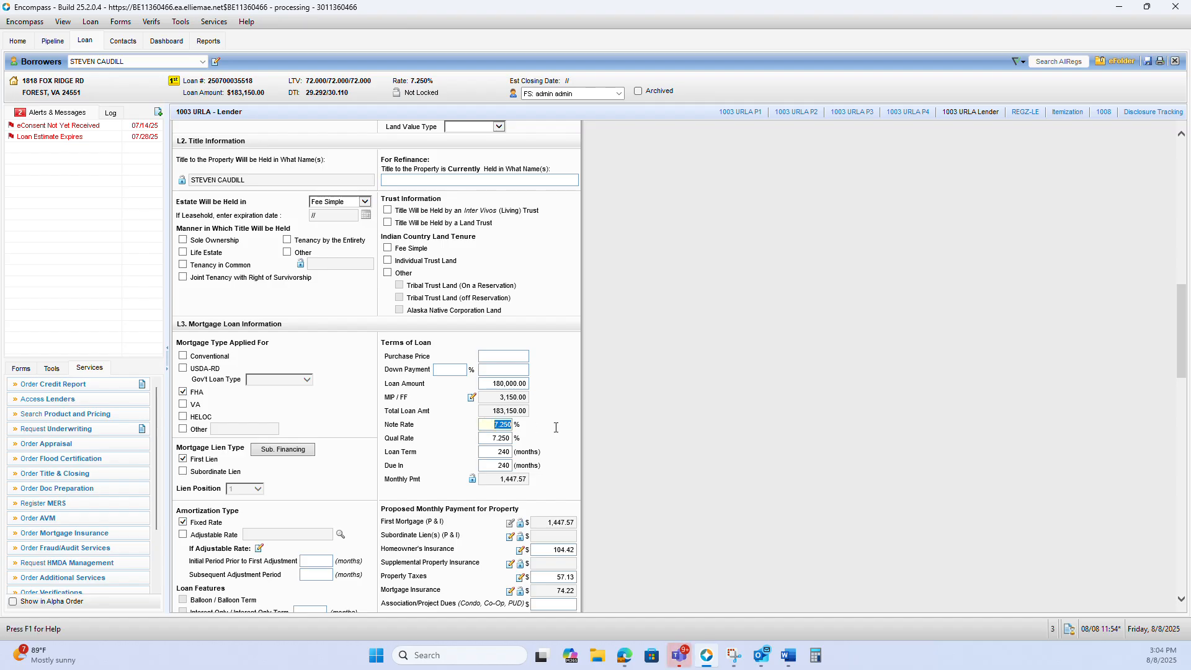
type("1")
key("Tab")
type("1")
left_click(654, 410)
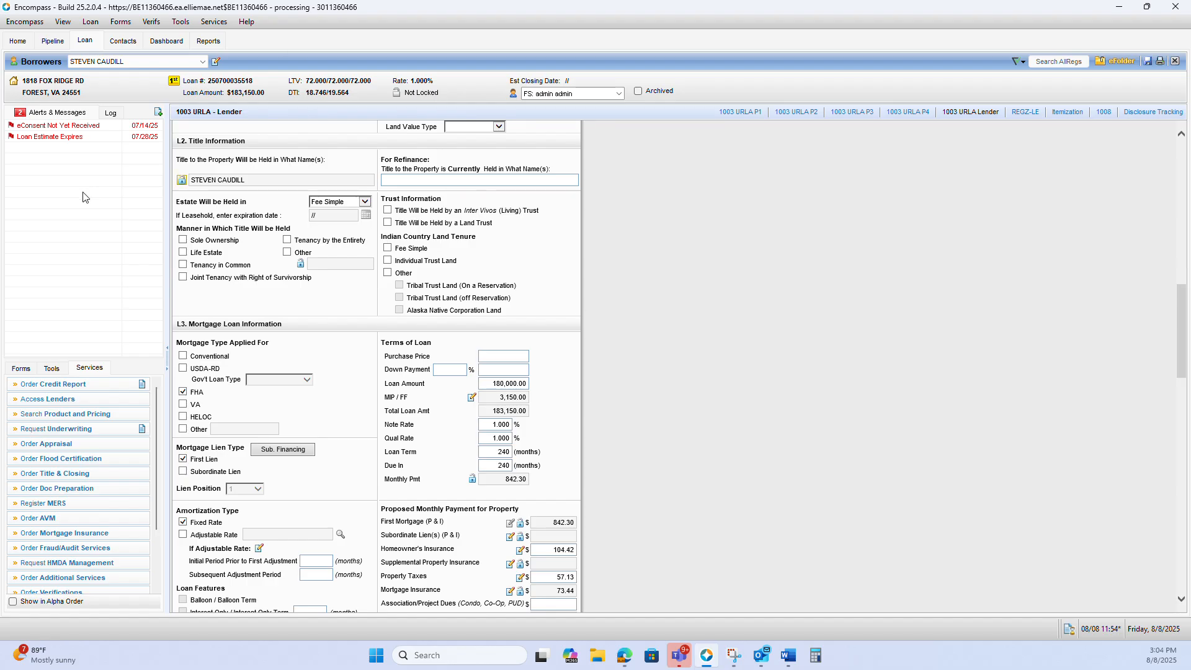
Enter 1,000,000.00 as the borrower's monthly Overtime income in section 1b of 1003 URLA Part 2
left_click(24, 373)
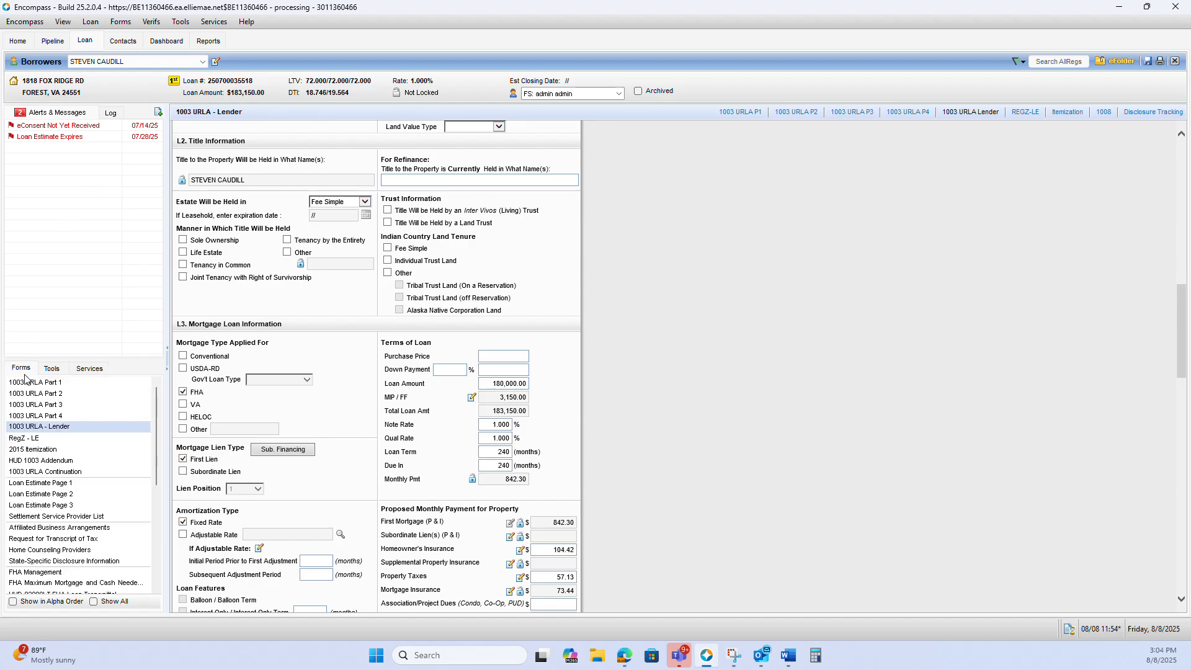
left_click(49, 393)
scroll(742, 320, "down", 3)
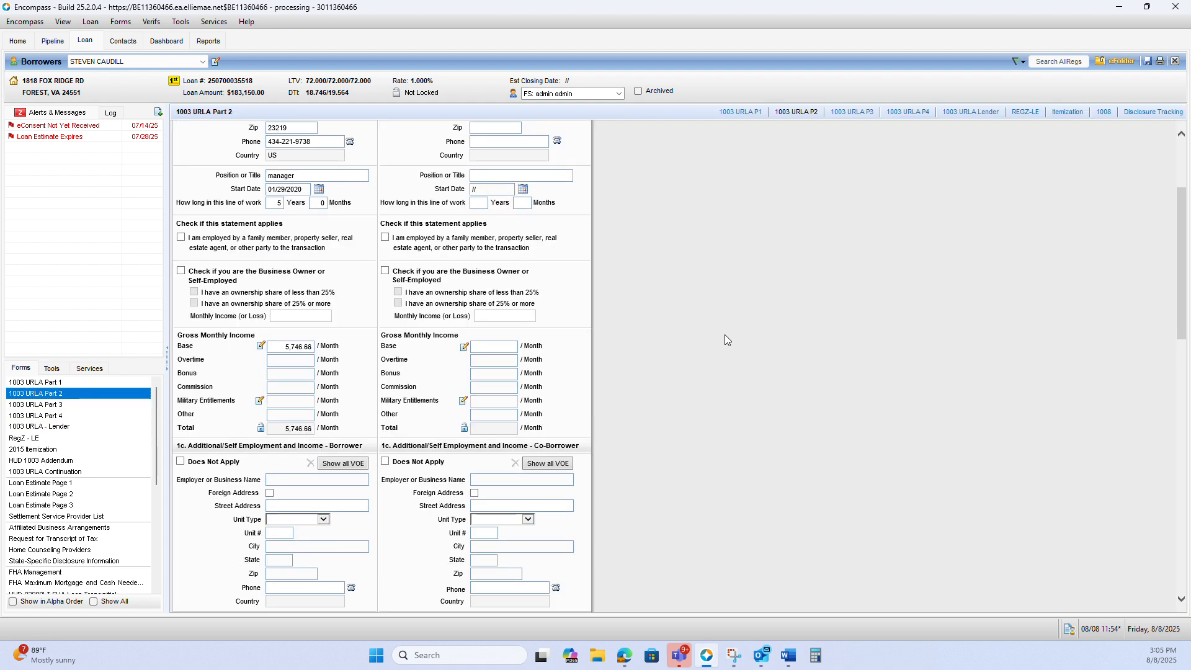
left_click(275, 348)
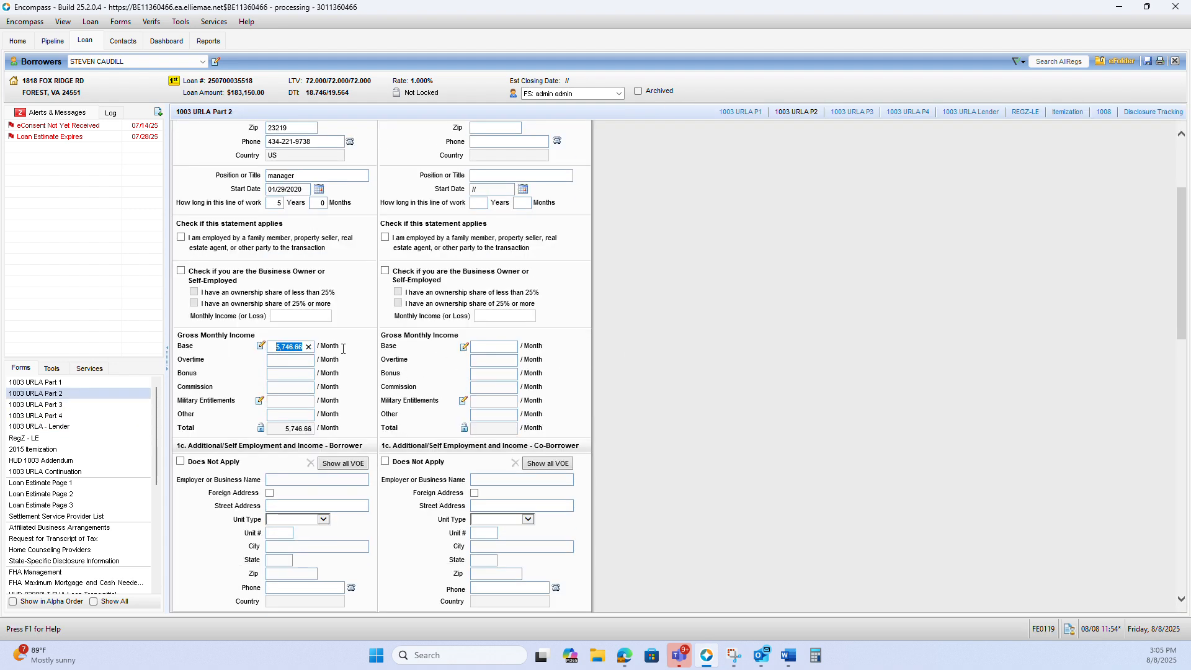
left_click(282, 362)
type("1000000")
left_click(733, 292)
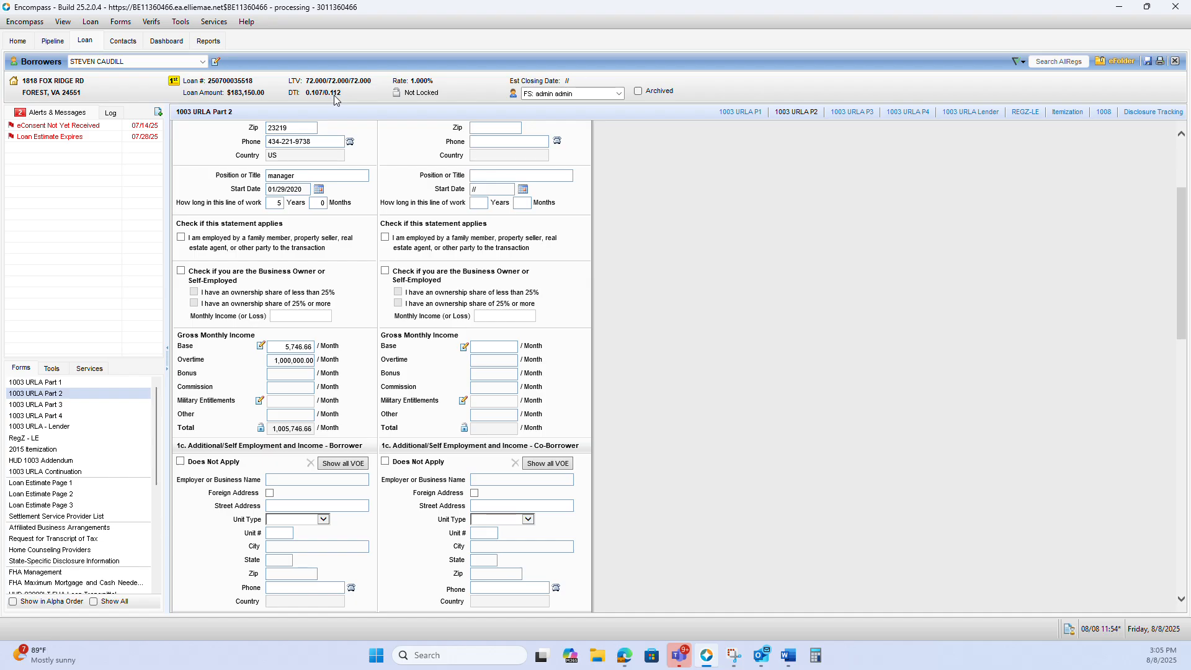
scroll(716, 377, "down", 6)
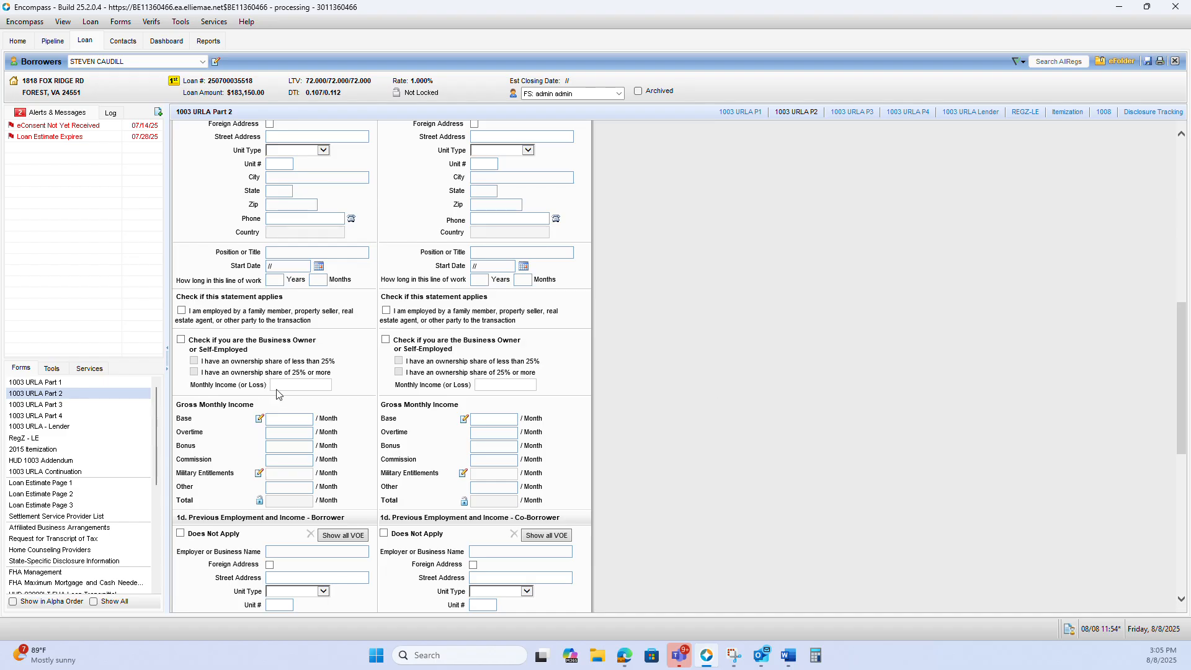
Add a borrower Checking Account in section 2a of 1003 URLA Part 3, with an account number and a cash value of 1,000,000,000.00
left_click(102, 404)
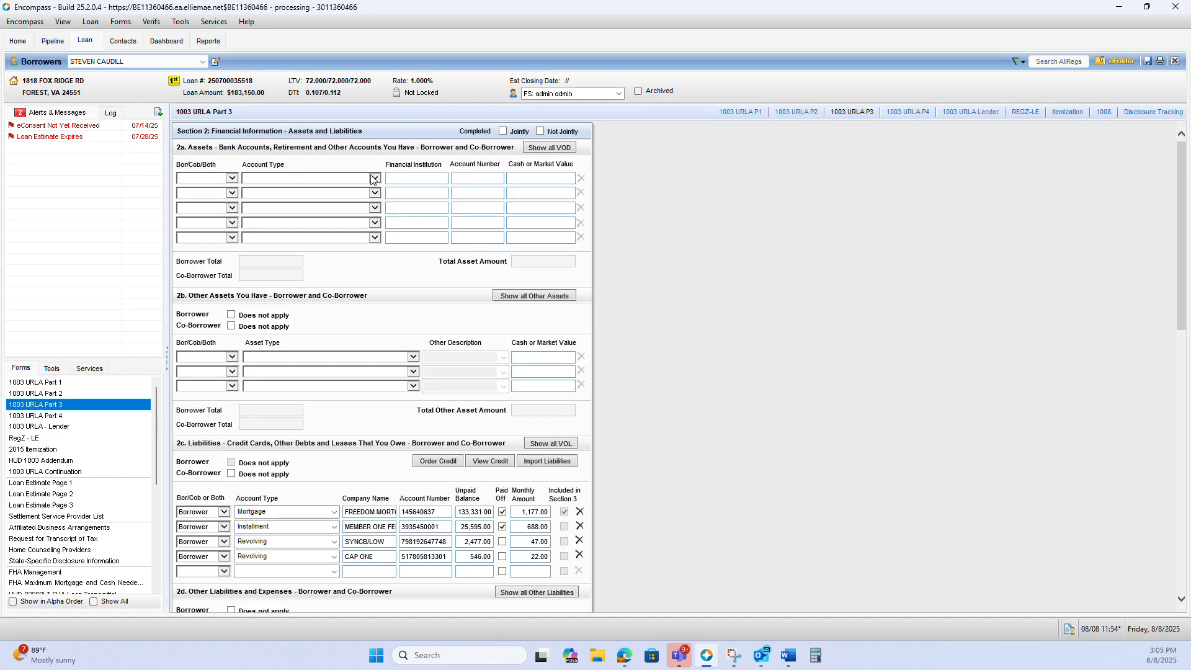
left_click(374, 178)
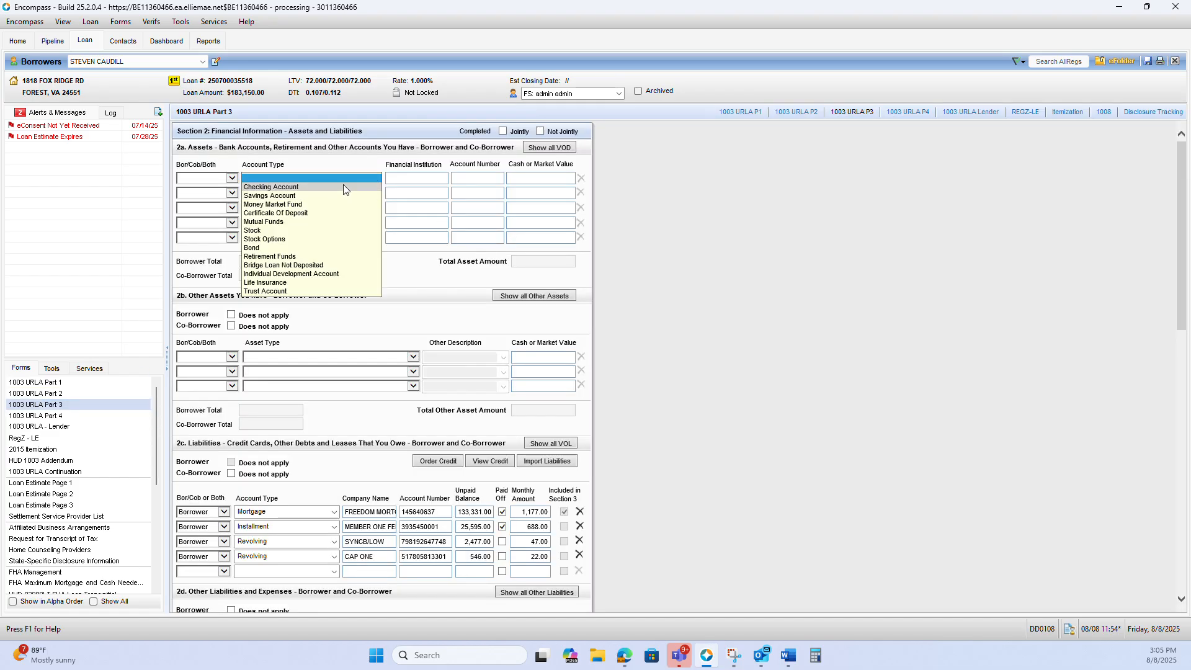
left_click(344, 184)
left_click(232, 179)
left_click(195, 187)
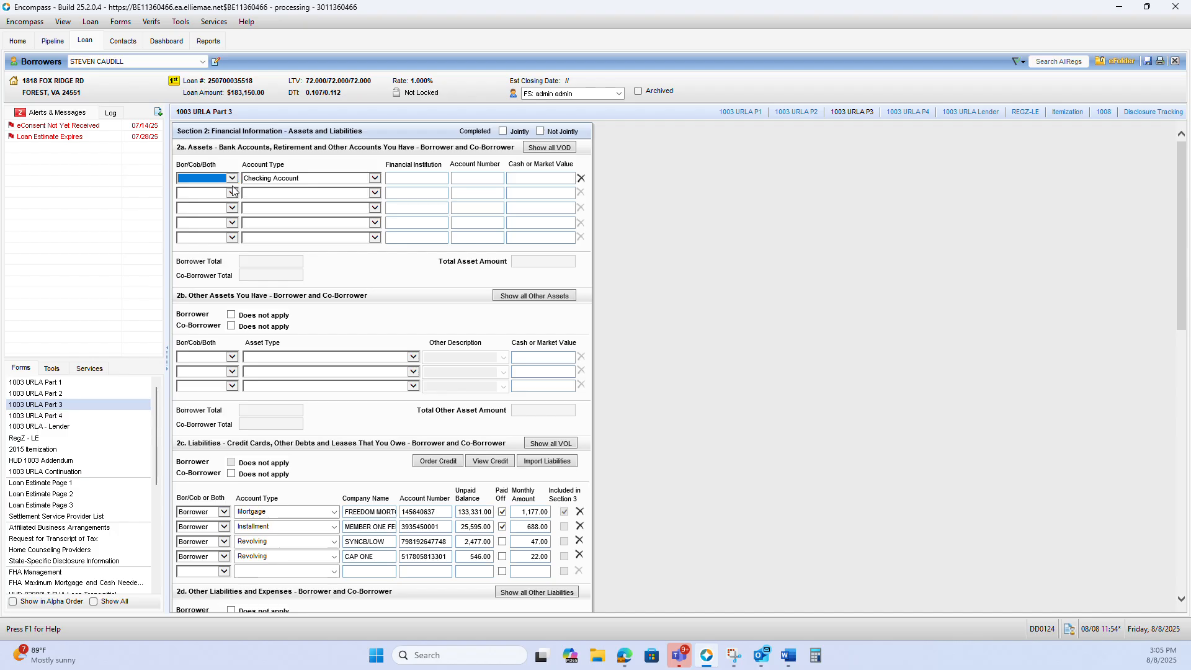
left_click(460, 180)
left_click(518, 178)
type("1,000,")
type("000,000")
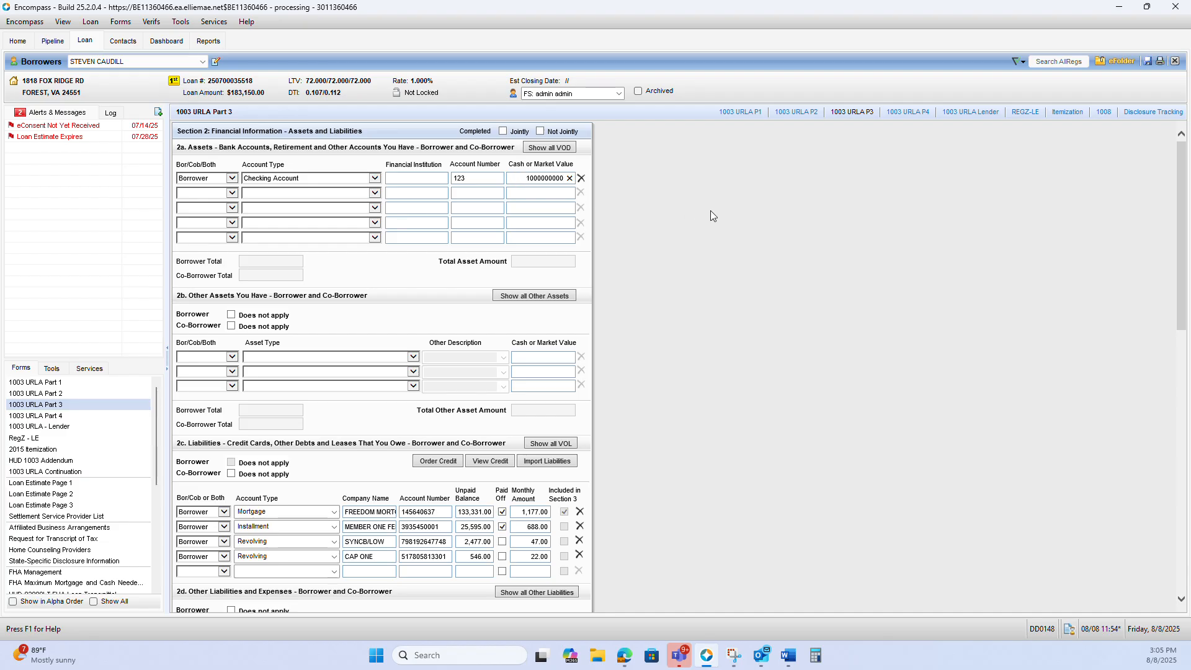
key("Tab")
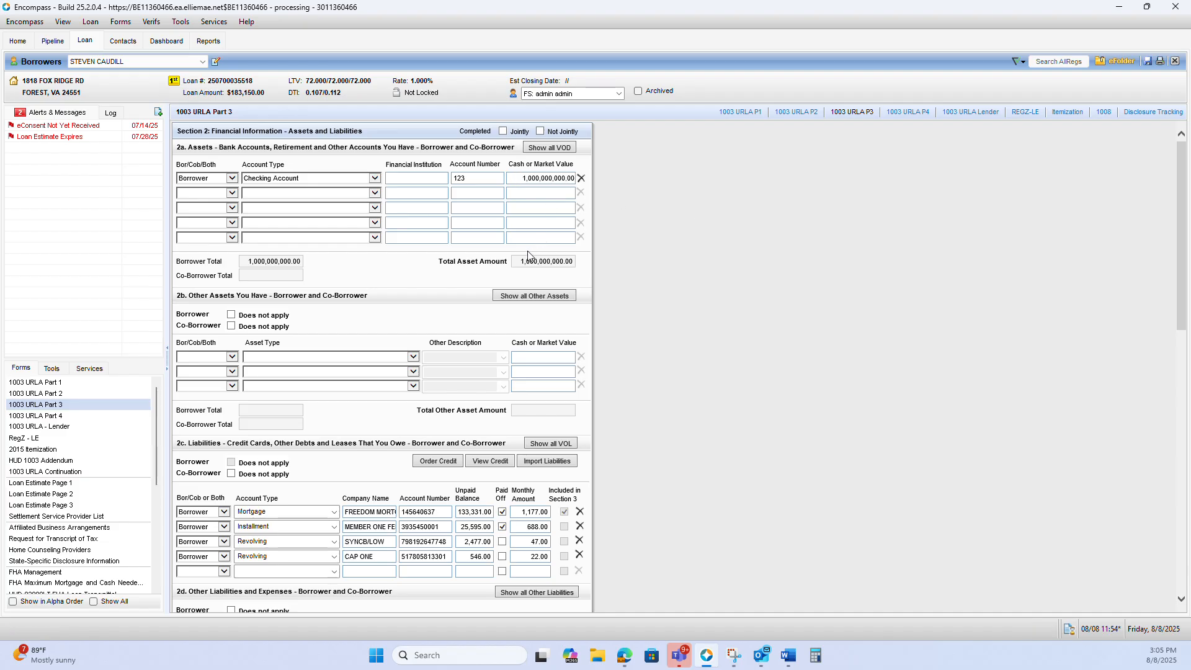
Resubmit the loan to Freddie Mac's Loan Product Advisor with the reissued merged credit, continuing despite the agency case number warning
left_click(93, 369)
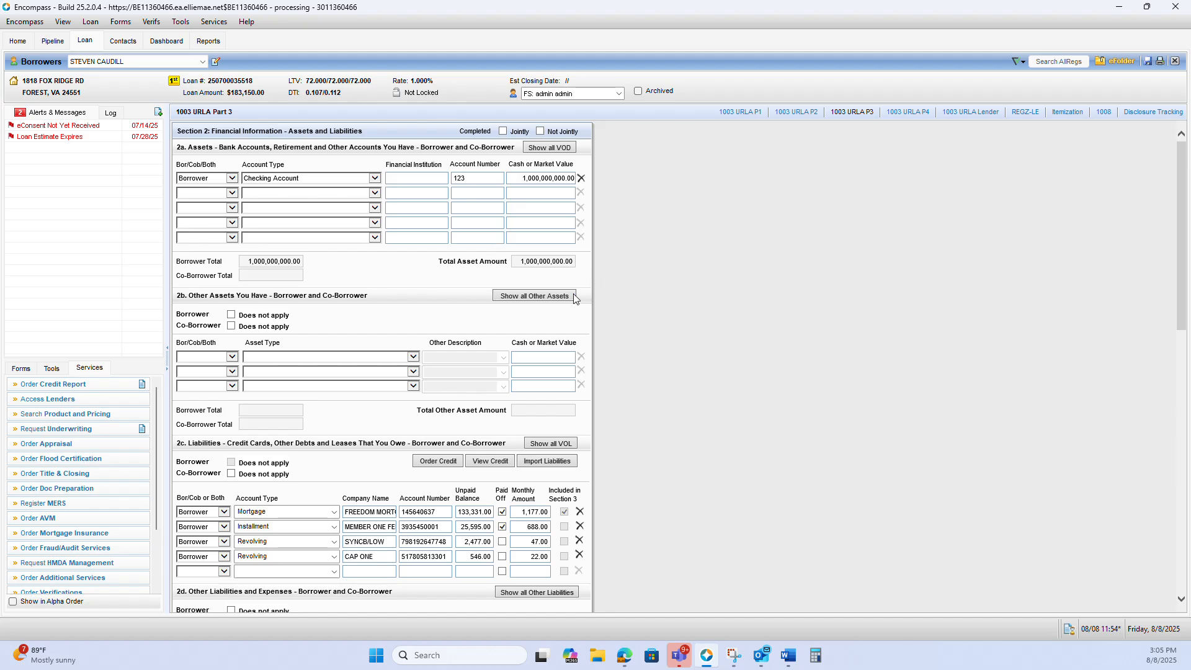
left_click(101, 430)
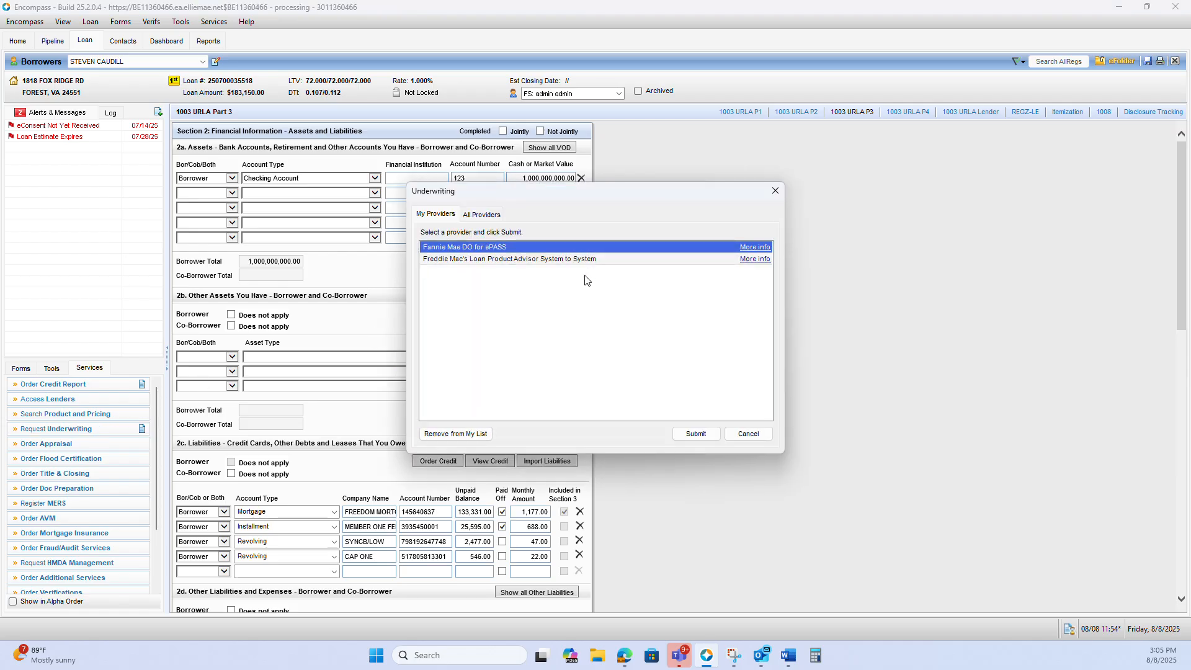
left_click(586, 261)
left_click(693, 433)
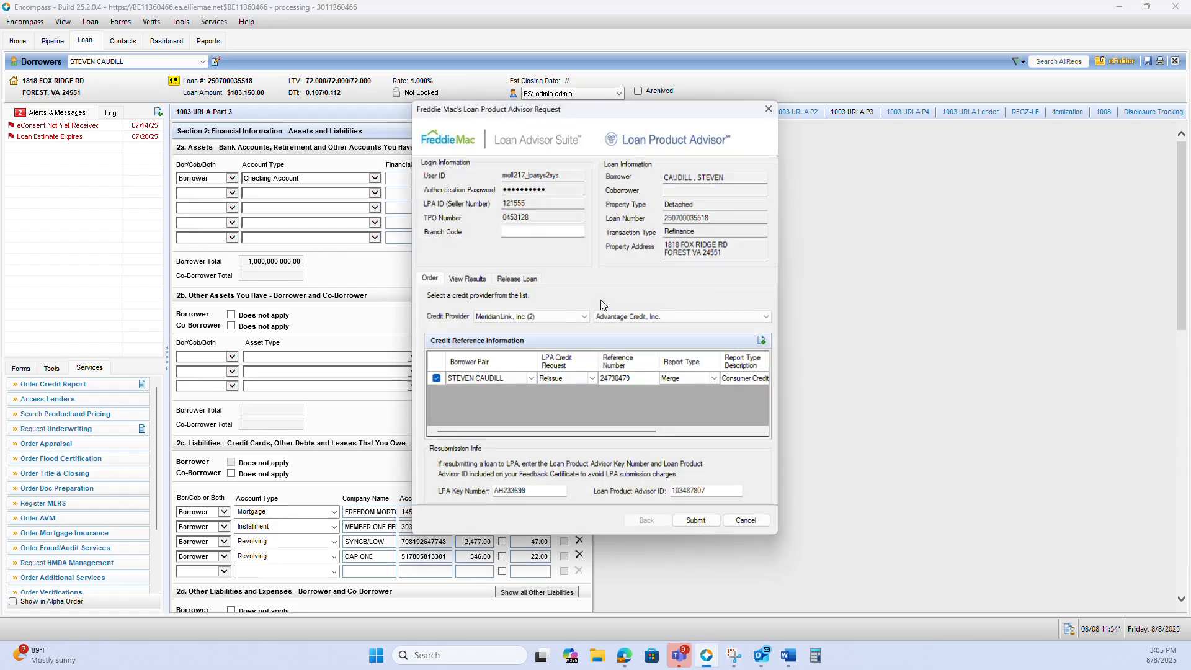
left_click(697, 524)
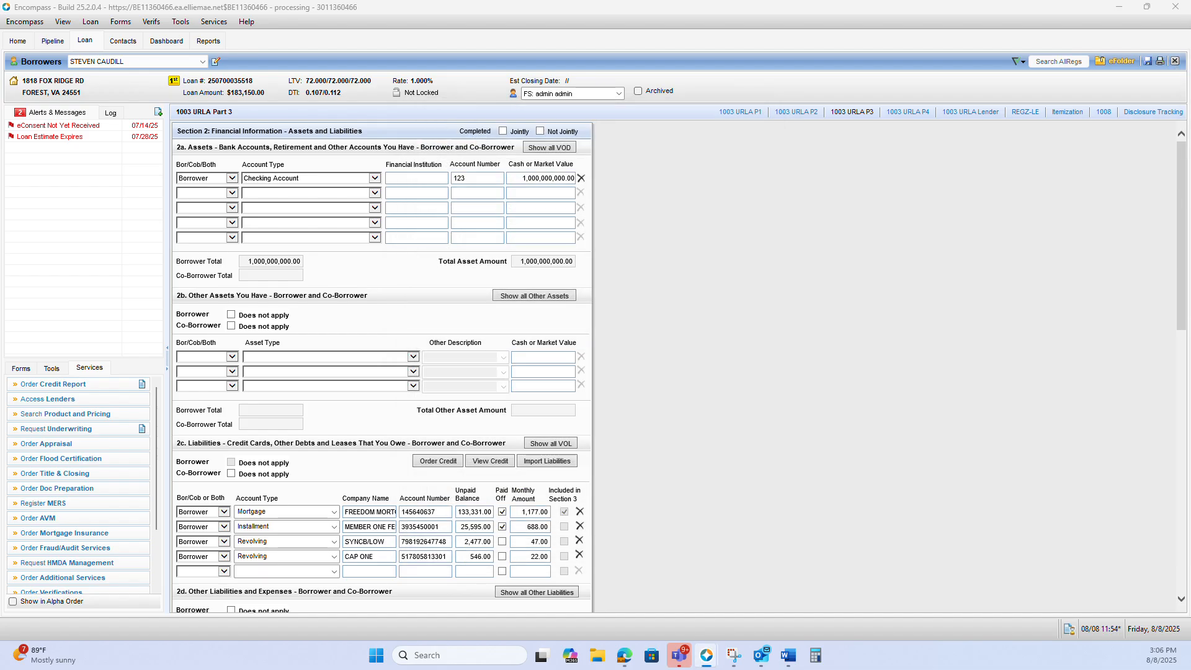
left_click(804, 281)
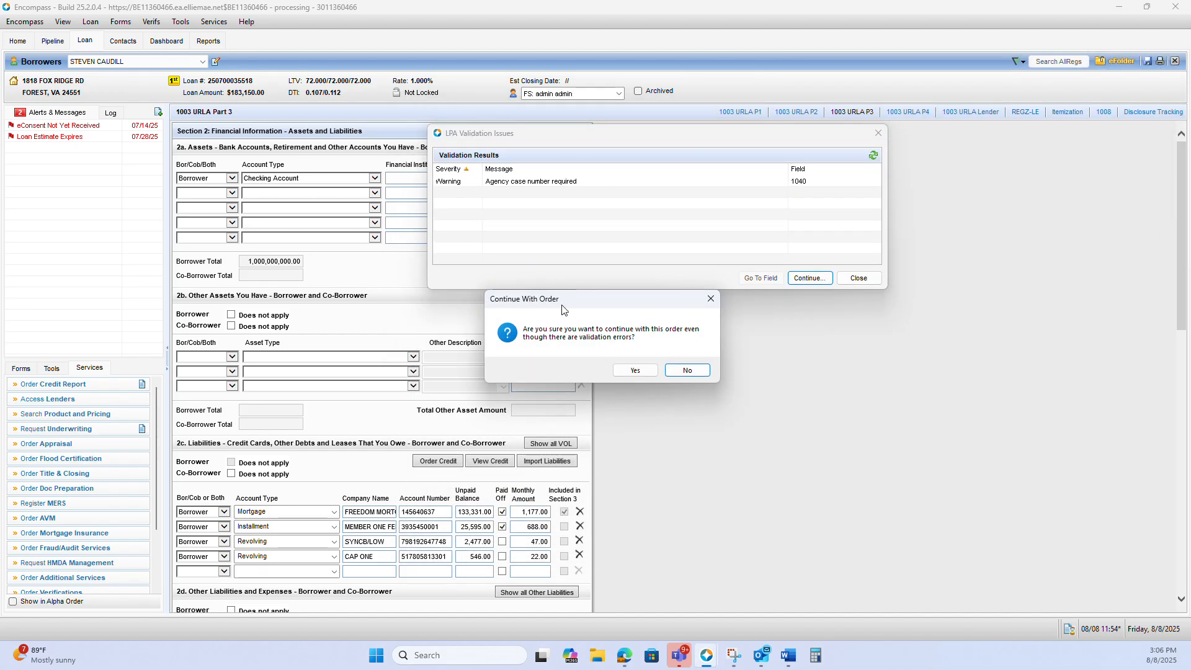
left_click(642, 372)
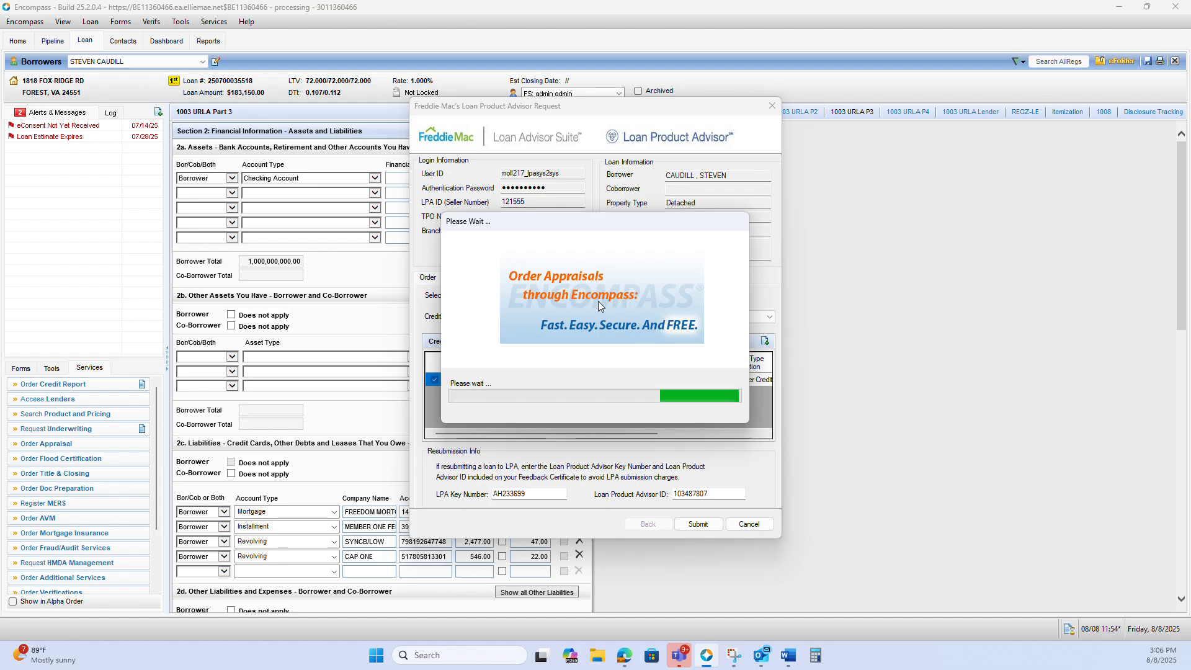
Read the order submission error details for the rejected amount and its allowed maximum, and close the messages and the LPA request
left_click(620, 304)
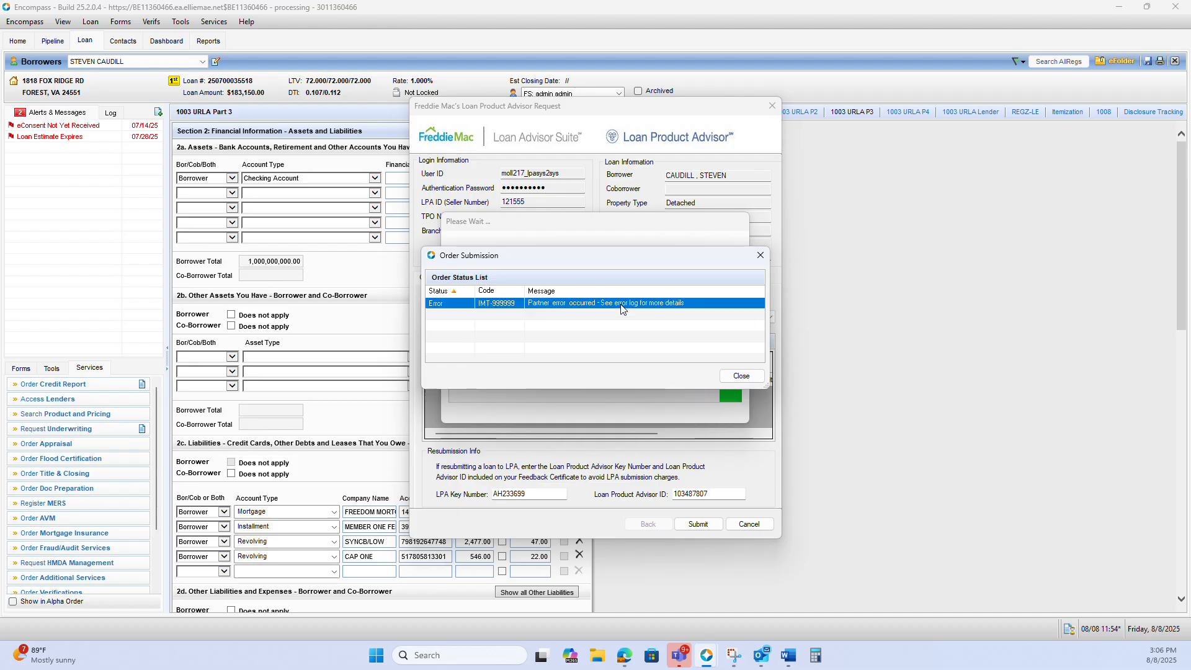
double_click(621, 304)
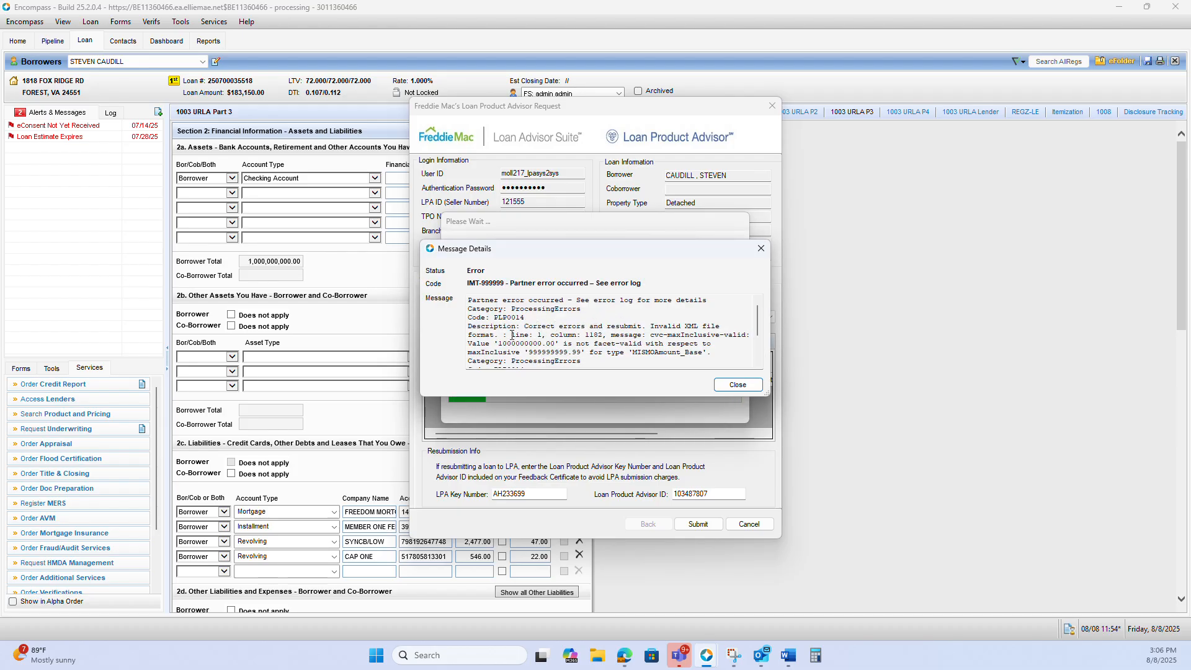
left_click_drag(497, 344, 559, 345)
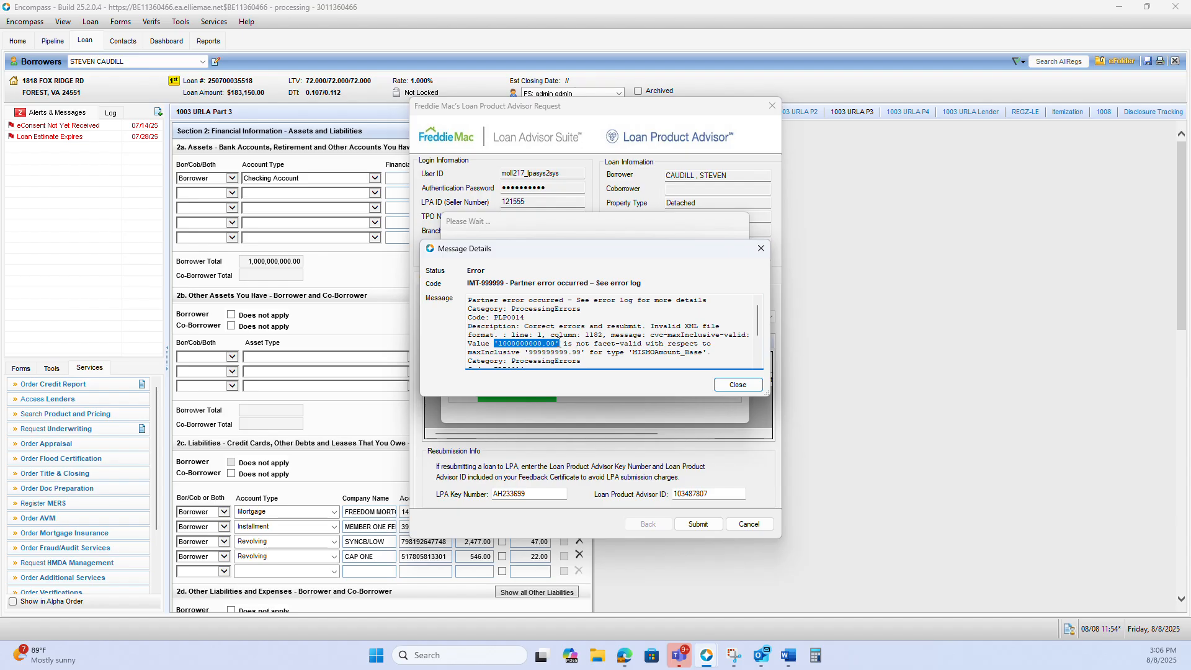
left_click(572, 344)
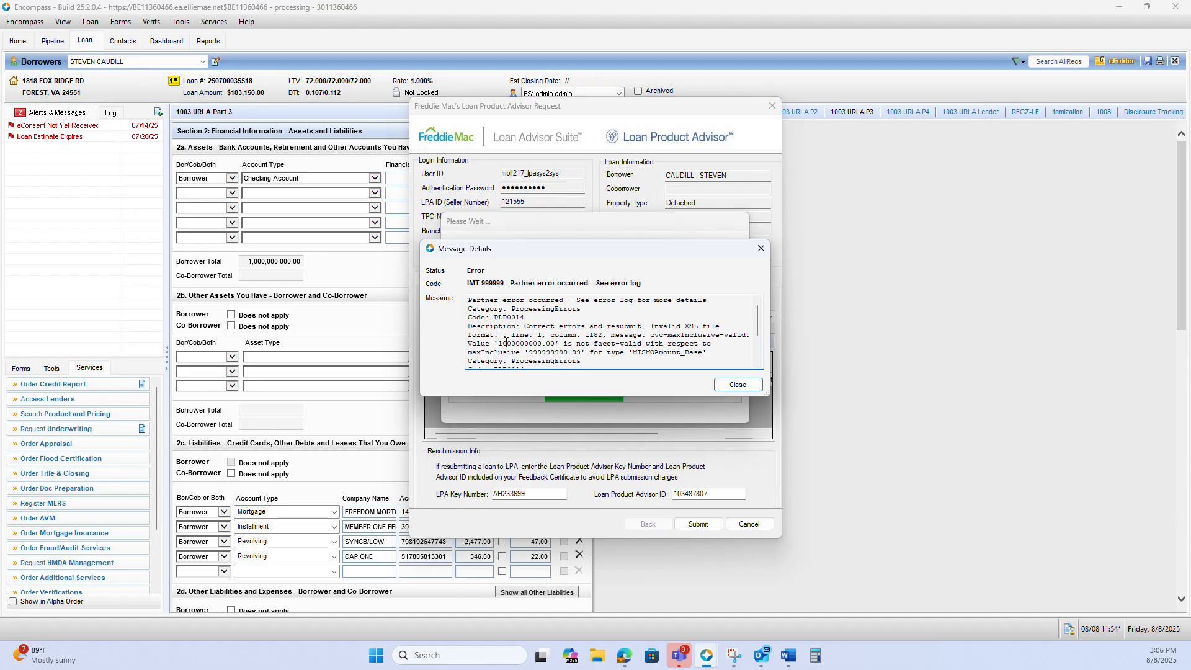
left_click_drag(528, 352, 581, 352)
left_click(556, 352)
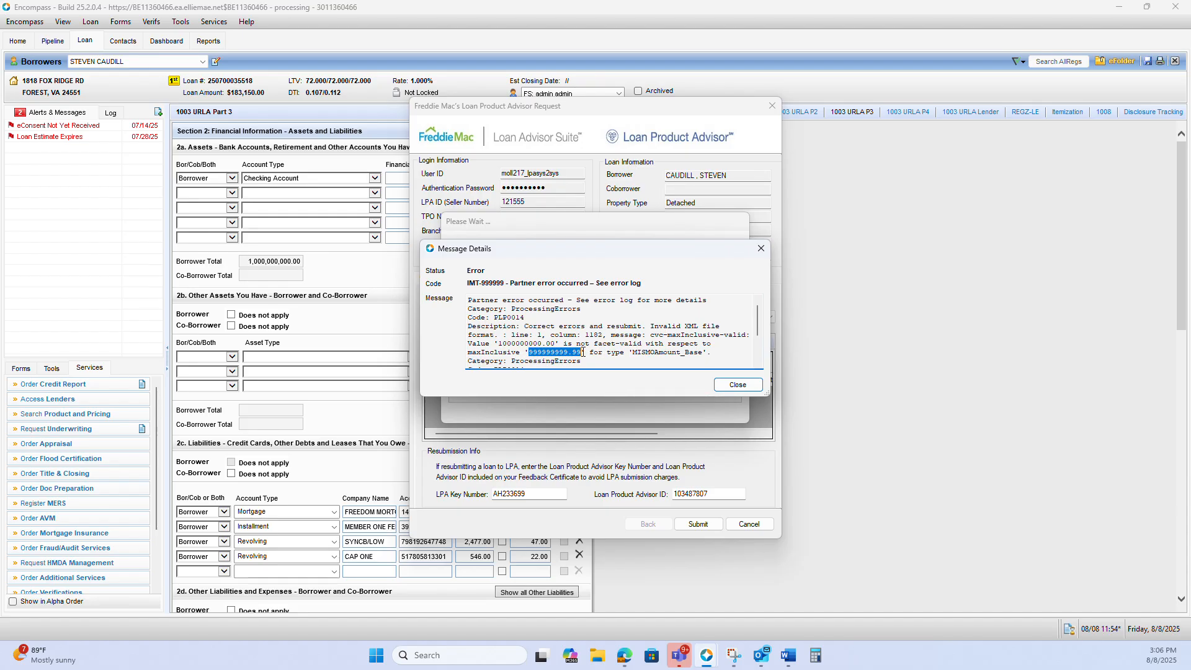
left_click(760, 249)
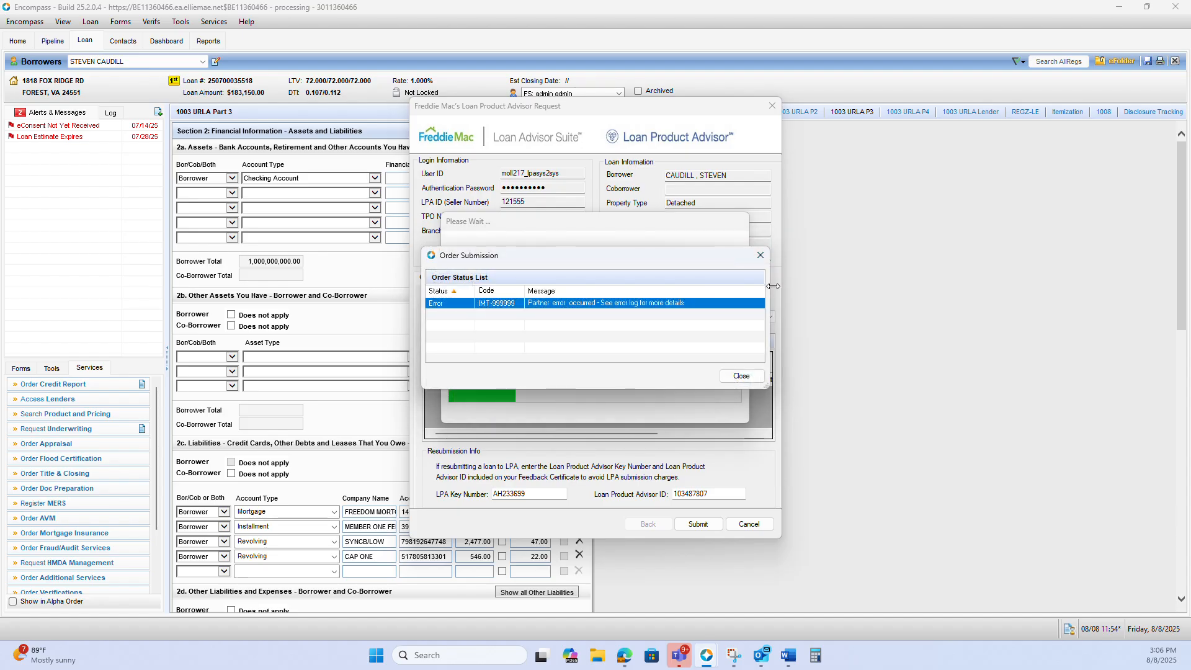
left_click(760, 256)
left_click(639, 370)
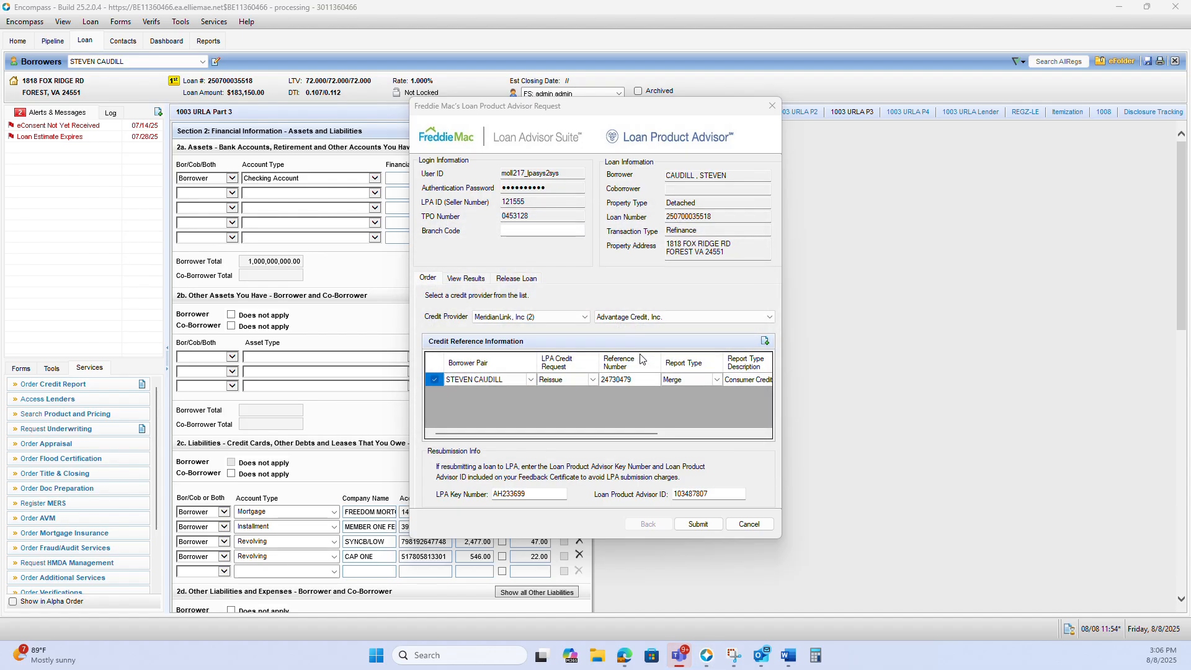
left_click(772, 106)
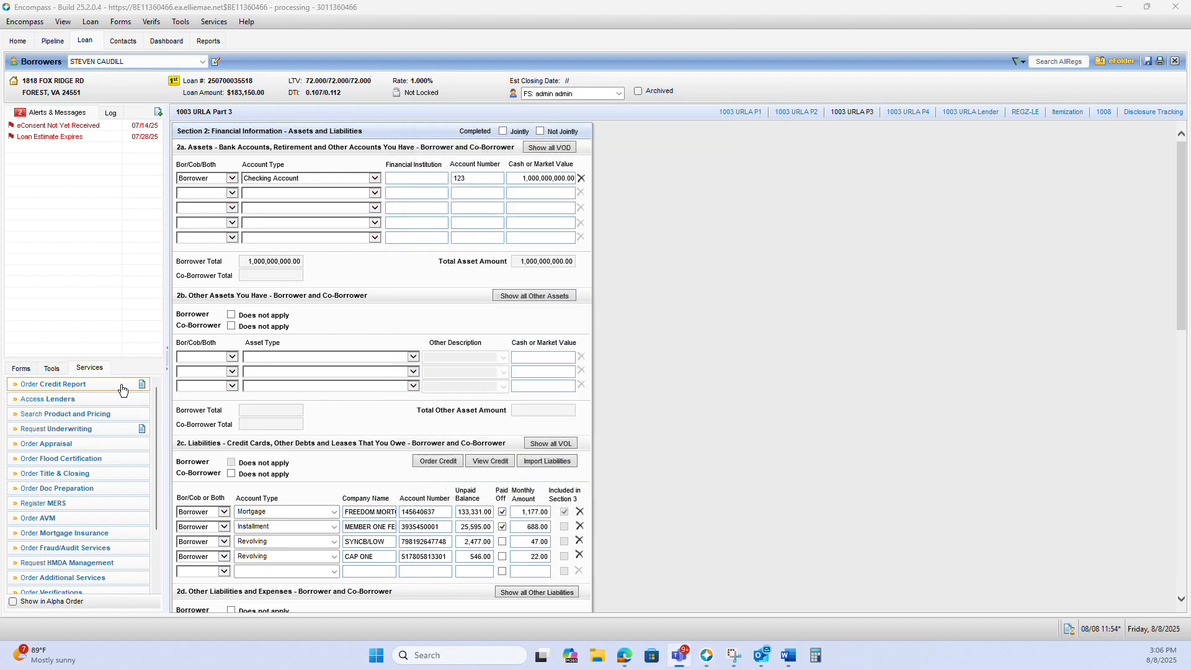
Reduce the Checking Account's cash or market value to 1,000,000.00 in 1003 URLA Part 3
left_click(22, 369)
left_click(39, 405)
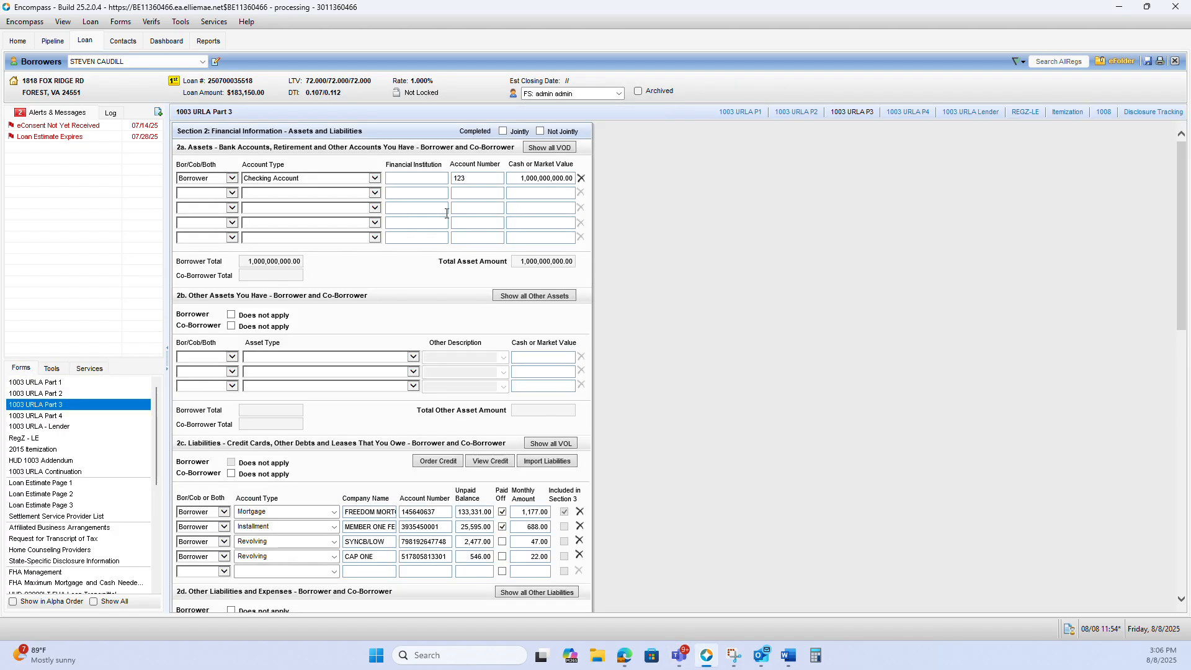
left_click(525, 178)
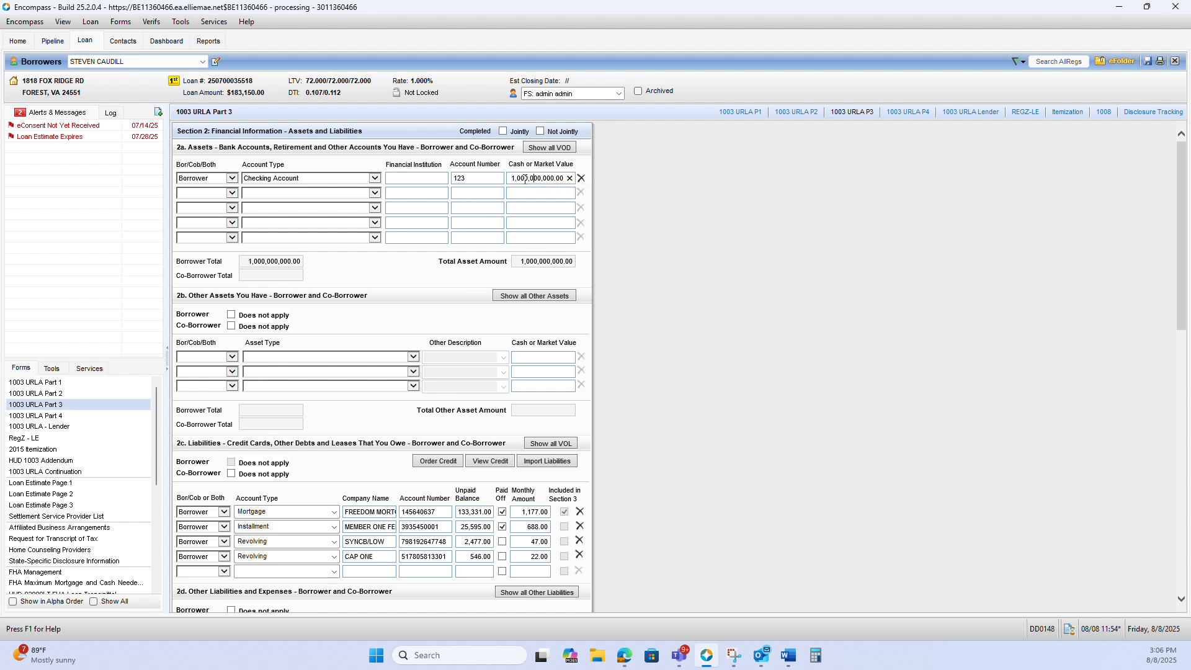
key("Delete")
left_click(666, 222)
Submit the underwriting request again to Freddie Mac's Loan Product Advisor System to System
left_click(90, 368)
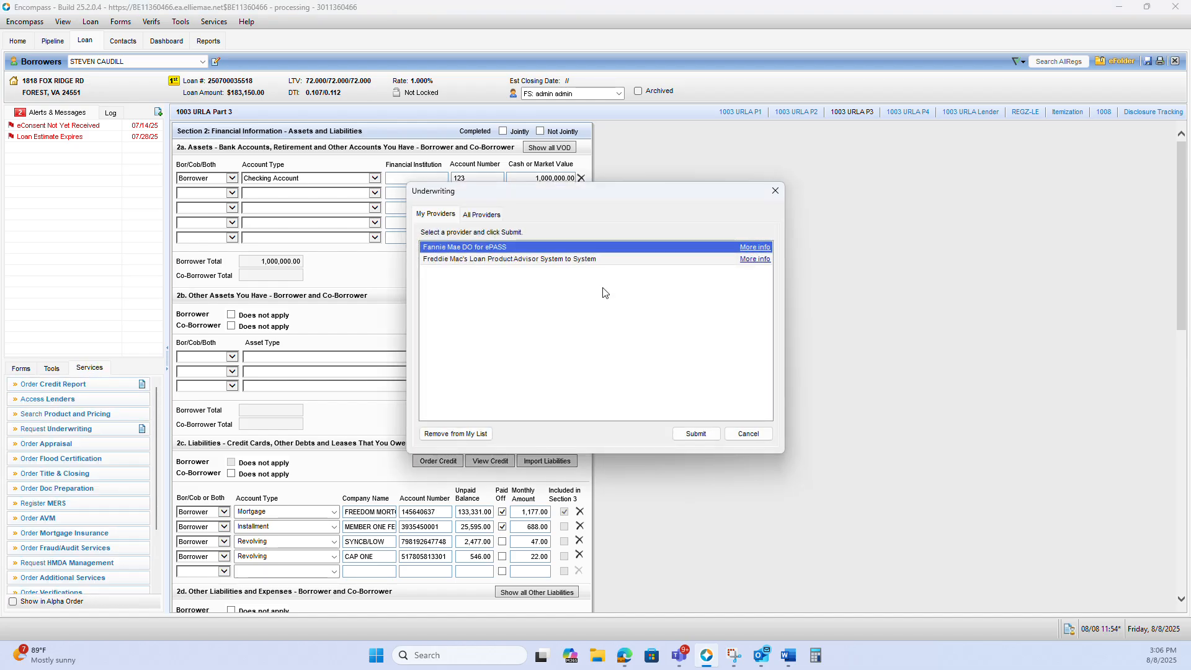
left_click(603, 260)
left_click(695, 434)
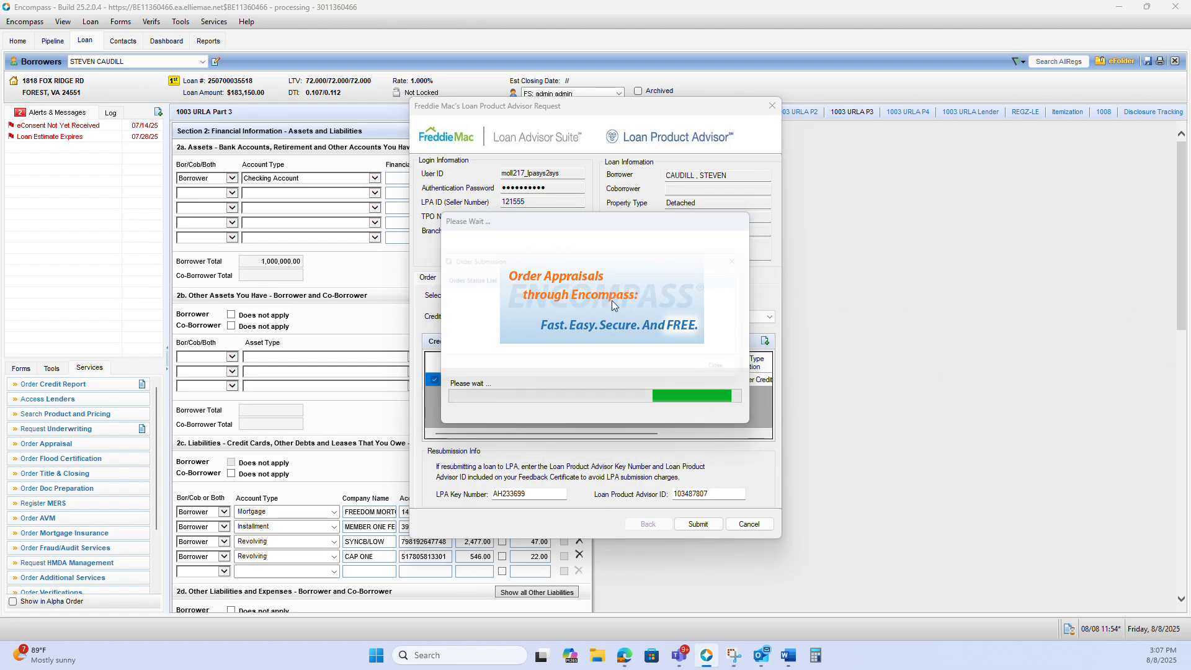
Read the partner error details for the combined monthly income limit and the Total Fixed Payment requirement
double_click(596, 306)
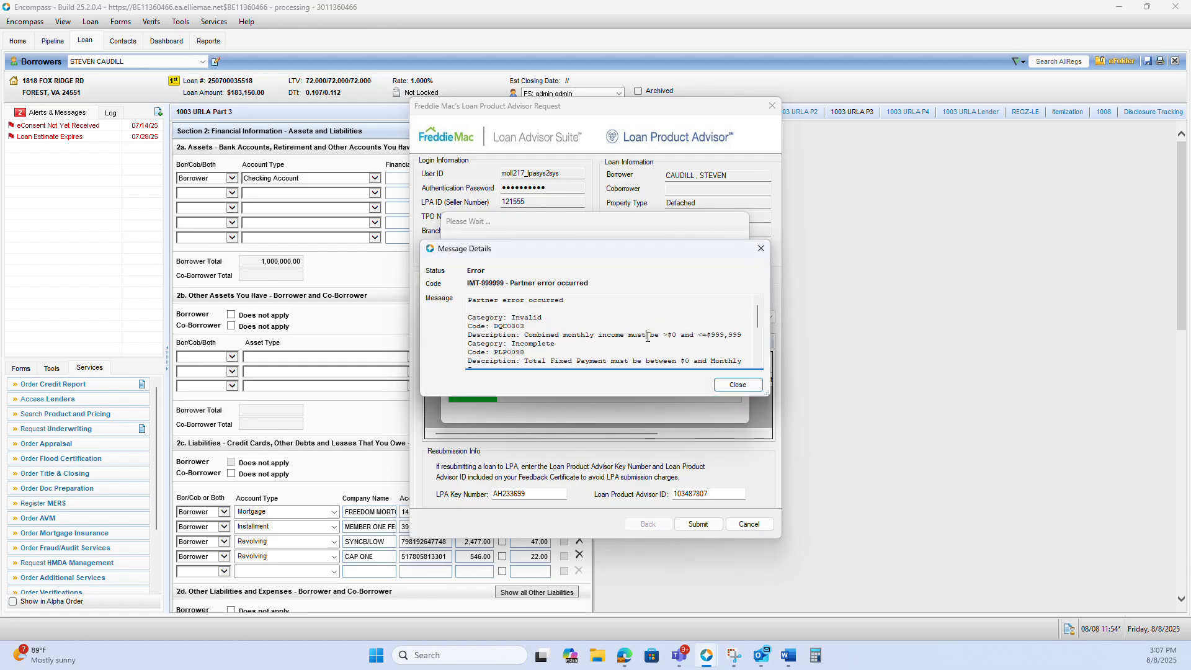
left_click_drag(646, 335, 731, 338)
scroll(730, 340, "down", 2)
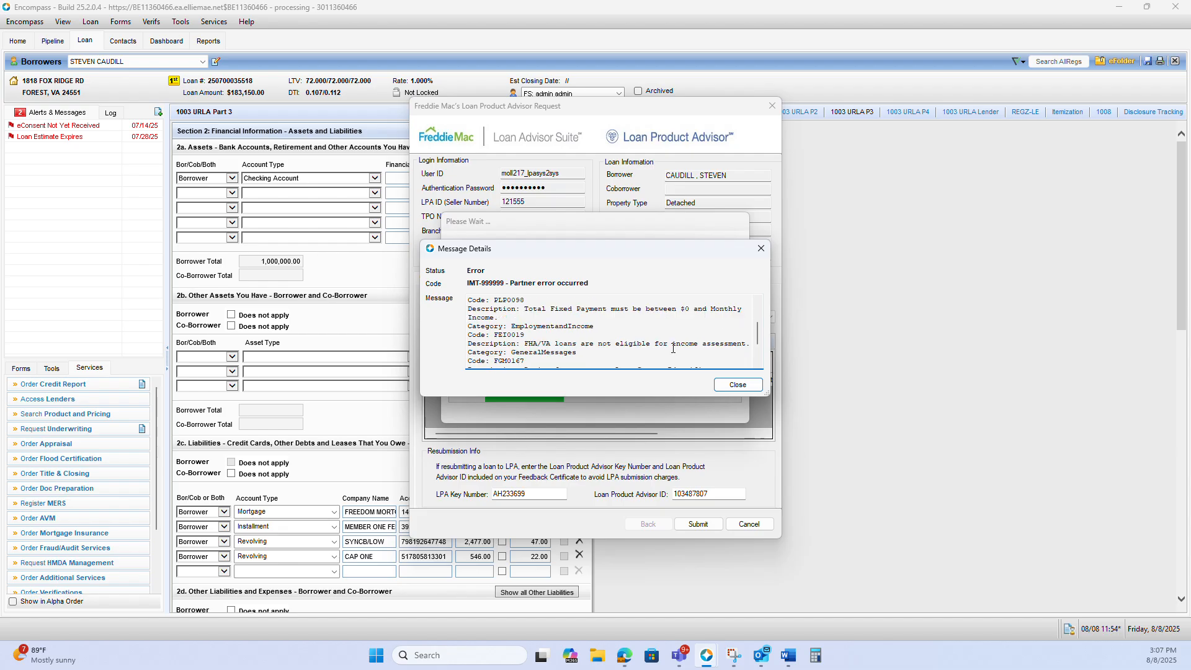
scroll(670, 341, "up", 3)
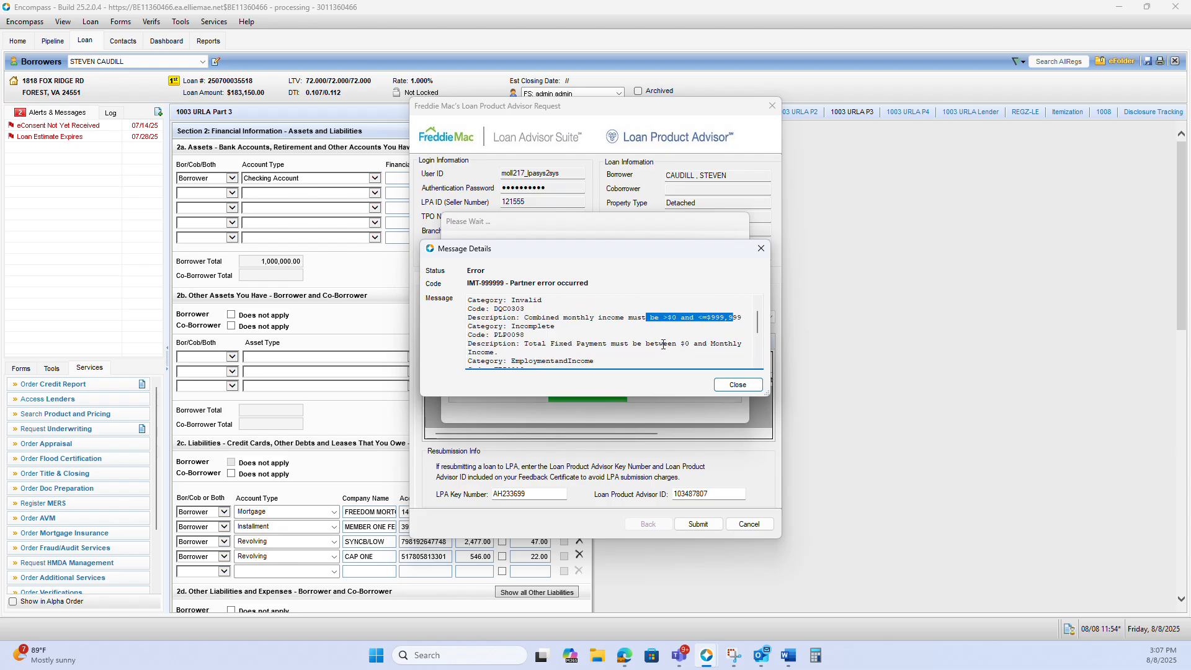
left_click_drag(655, 319, 742, 316)
left_click(705, 319)
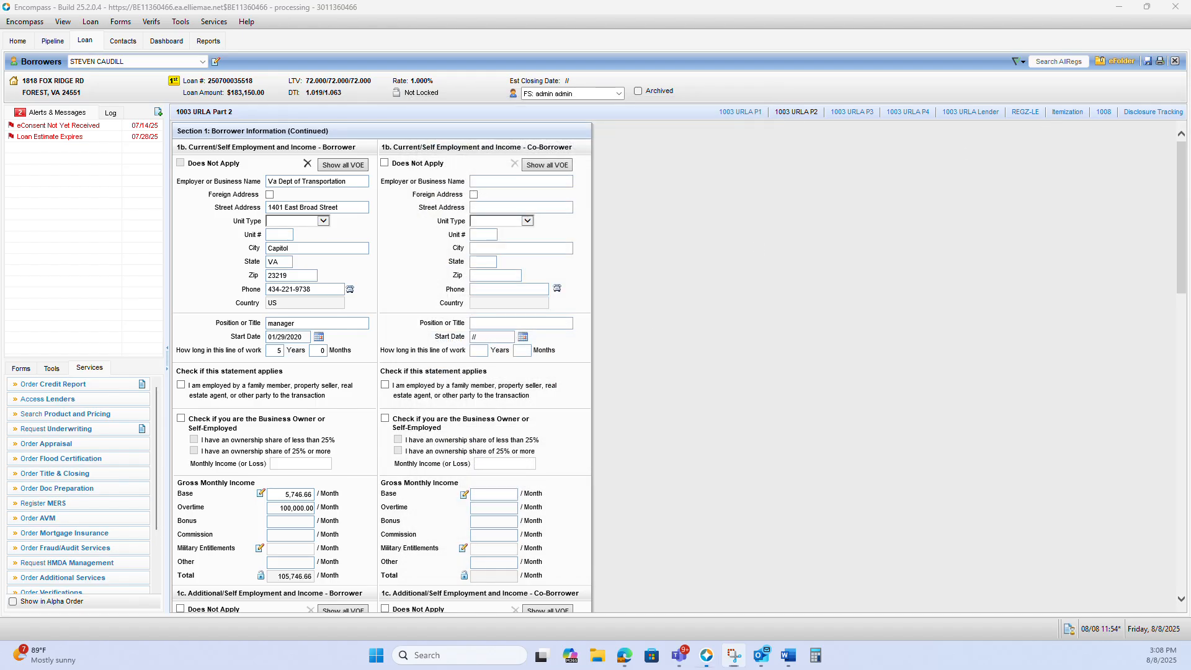
Continue the Loan Product Advisor order despite the validation warning about the required agency case number
left_click(885, 290)
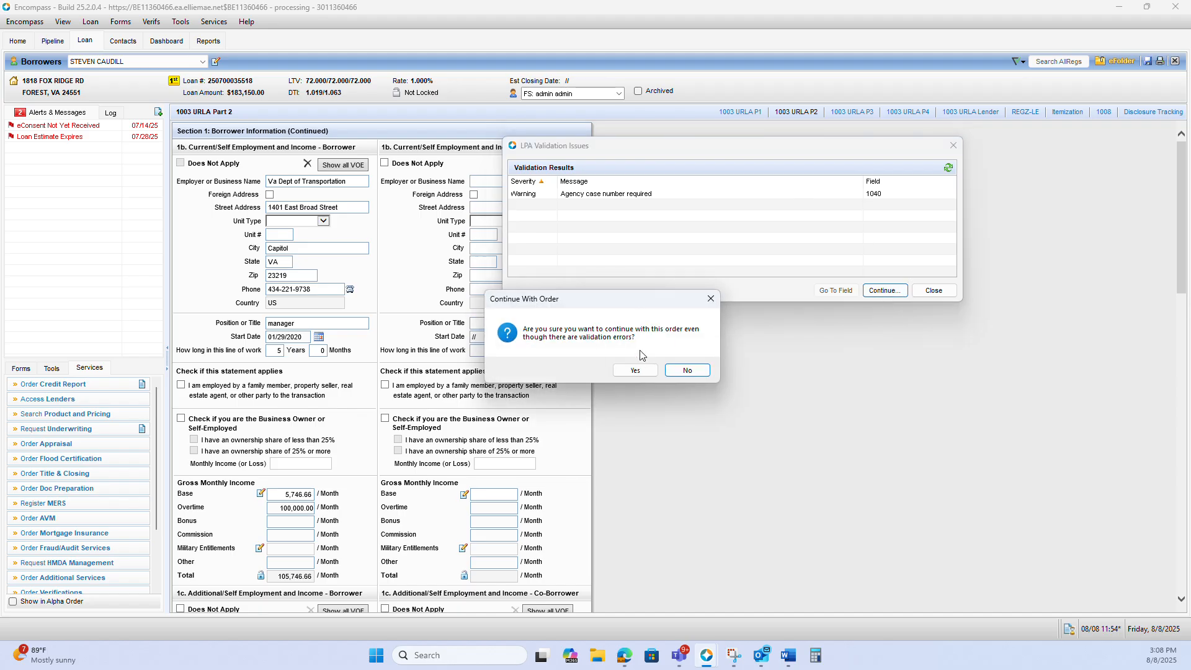
left_click(642, 370)
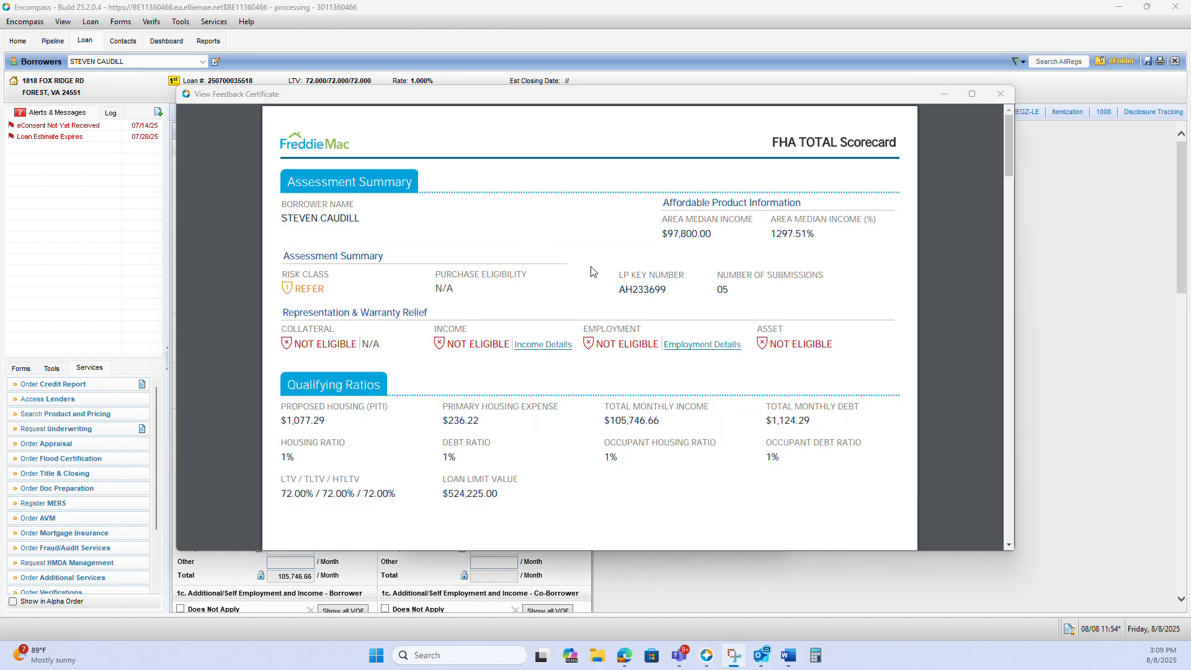
mouse_move(641, 97)
left_mouse_down()
mouse_move(640, 116)
mouse_move(638, 99)
left_mouse_up()
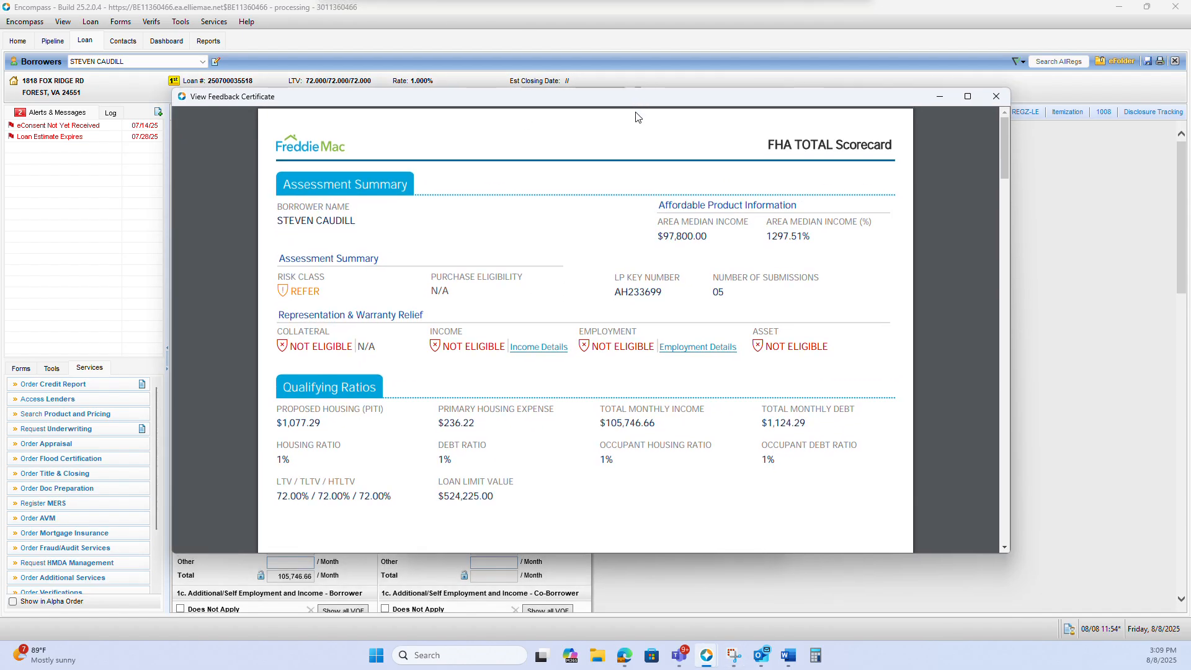
Review the housing, debt and occupant ratios and the total monthly income under Qualifying Ratios in the feedback certificate
double_click(448, 460)
double_click(292, 459)
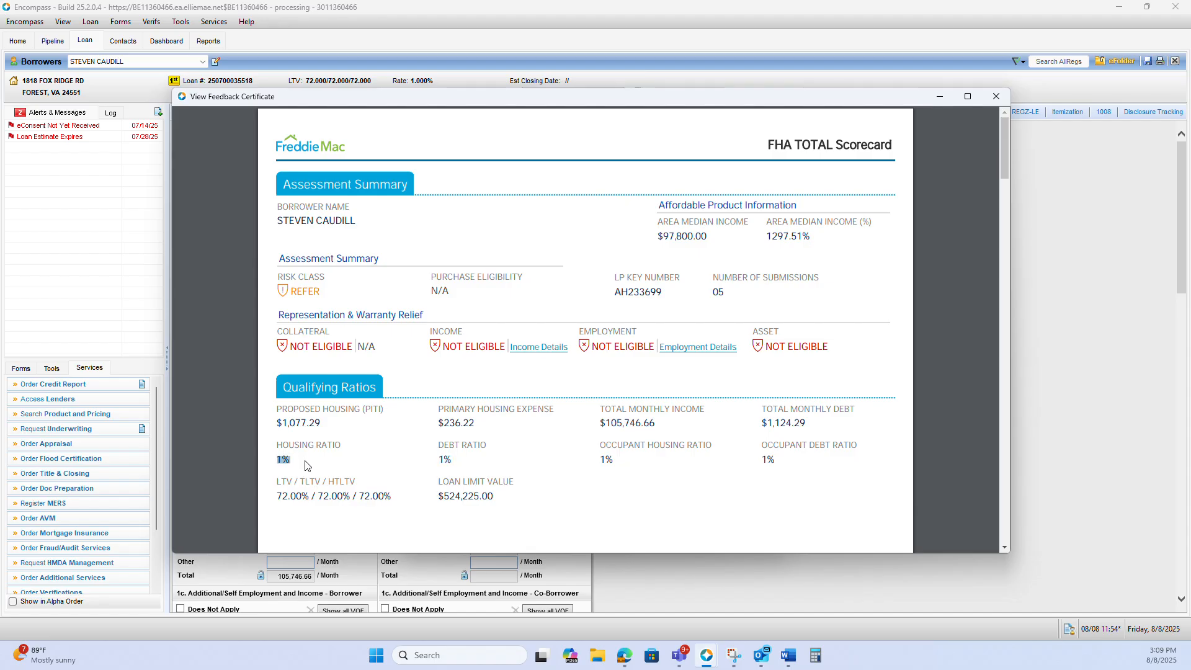
left_click_drag(602, 457, 678, 458)
left_click_drag(605, 422, 674, 425)
left_click(675, 426)
Read the feedback certificate's general, property and appraisal, and credit and liabilities messages
scroll(659, 438, "down", 20)
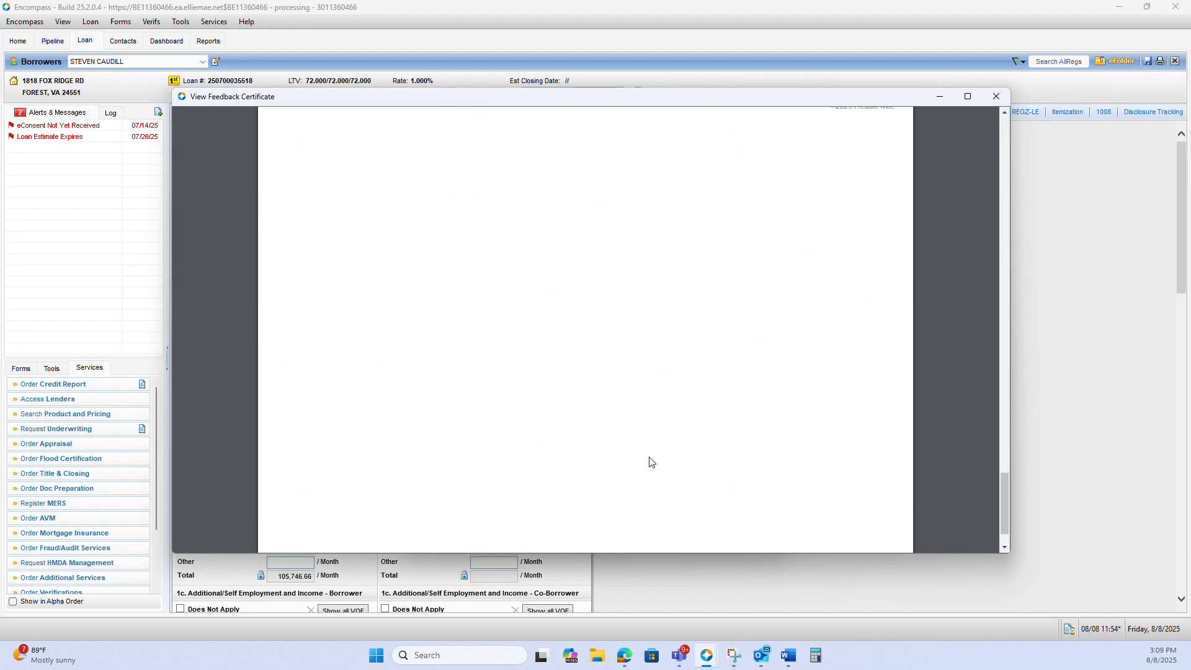
scroll(648, 463, "up", 12)
scroll(643, 462, "down", 8)
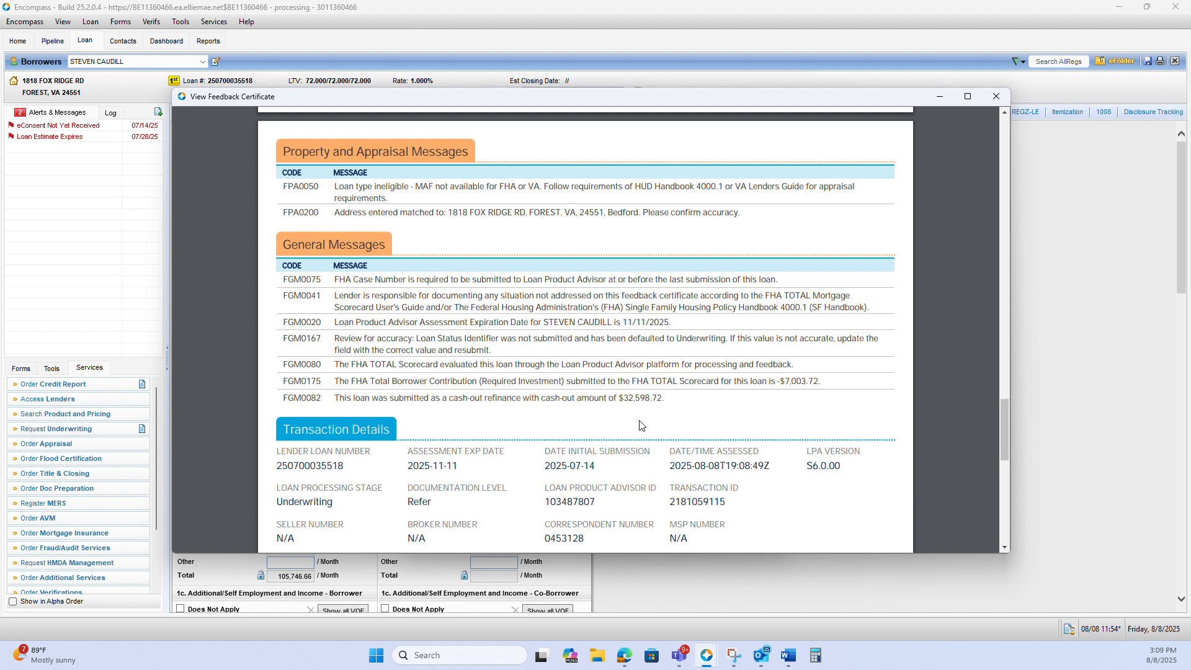
scroll(642, 425, "down", 1)
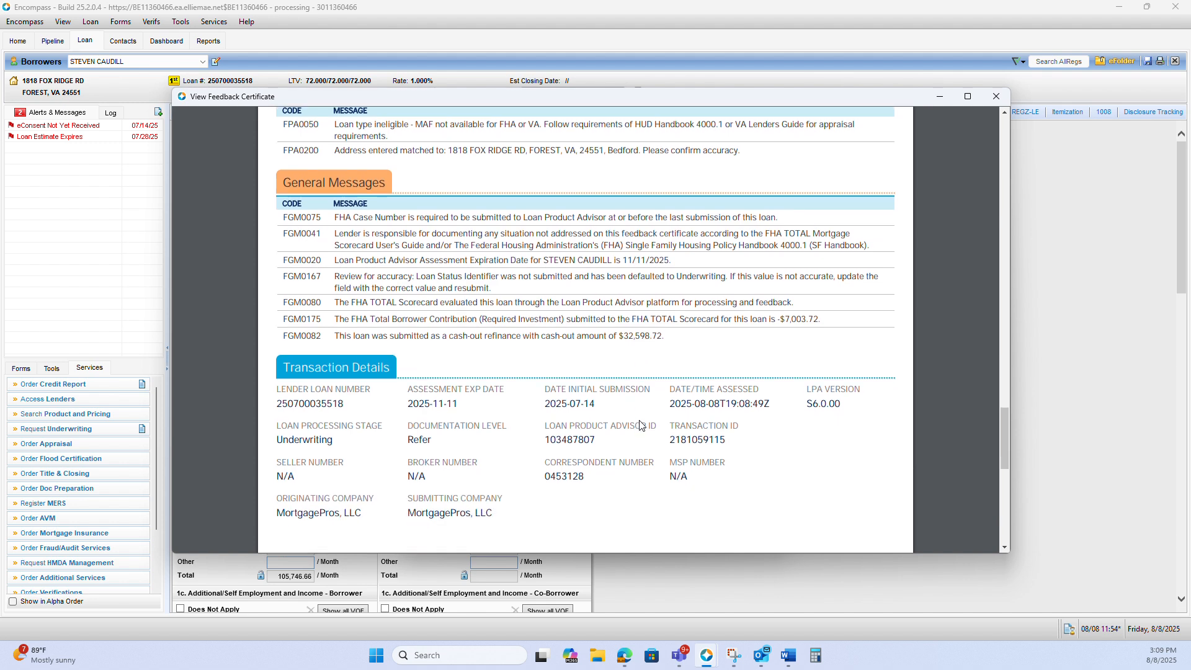
scroll(640, 425, "down", 2)
scroll(640, 425, "up", 5)
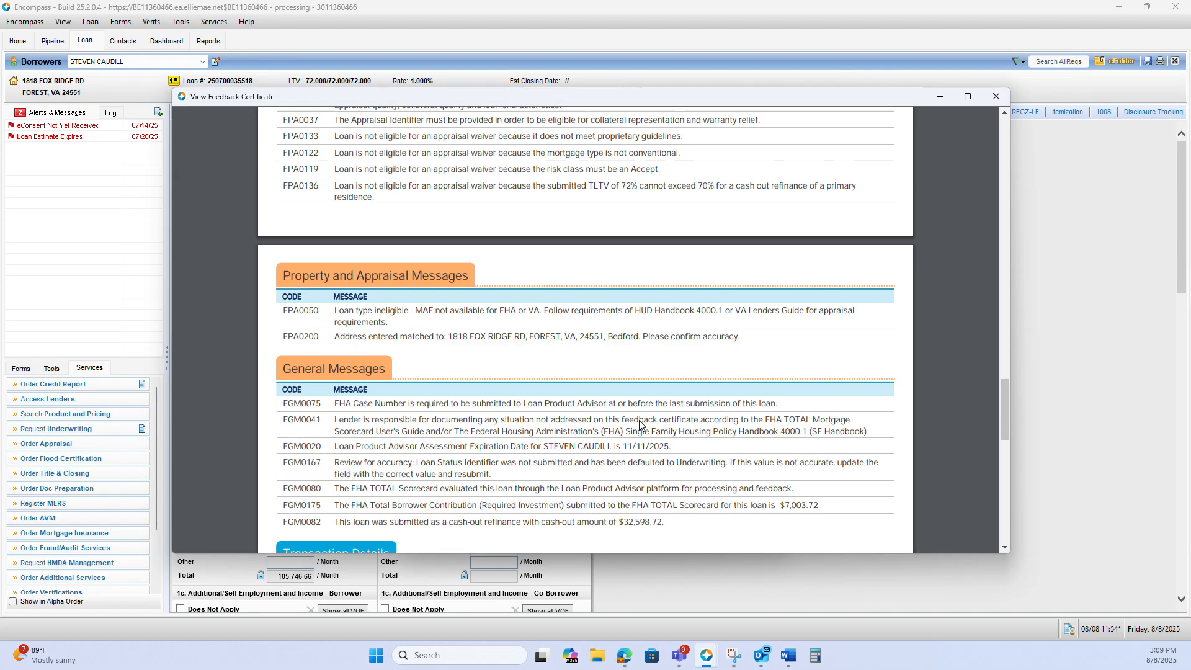
scroll(640, 426, "up", 3)
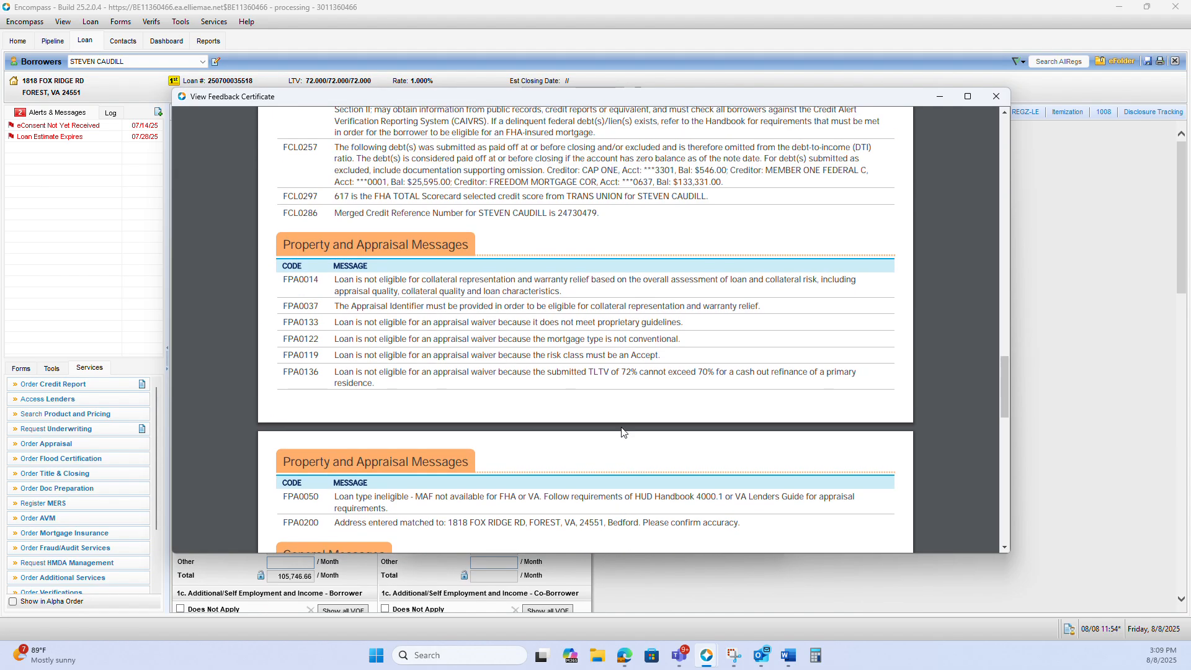
scroll(622, 431, "up", 6)
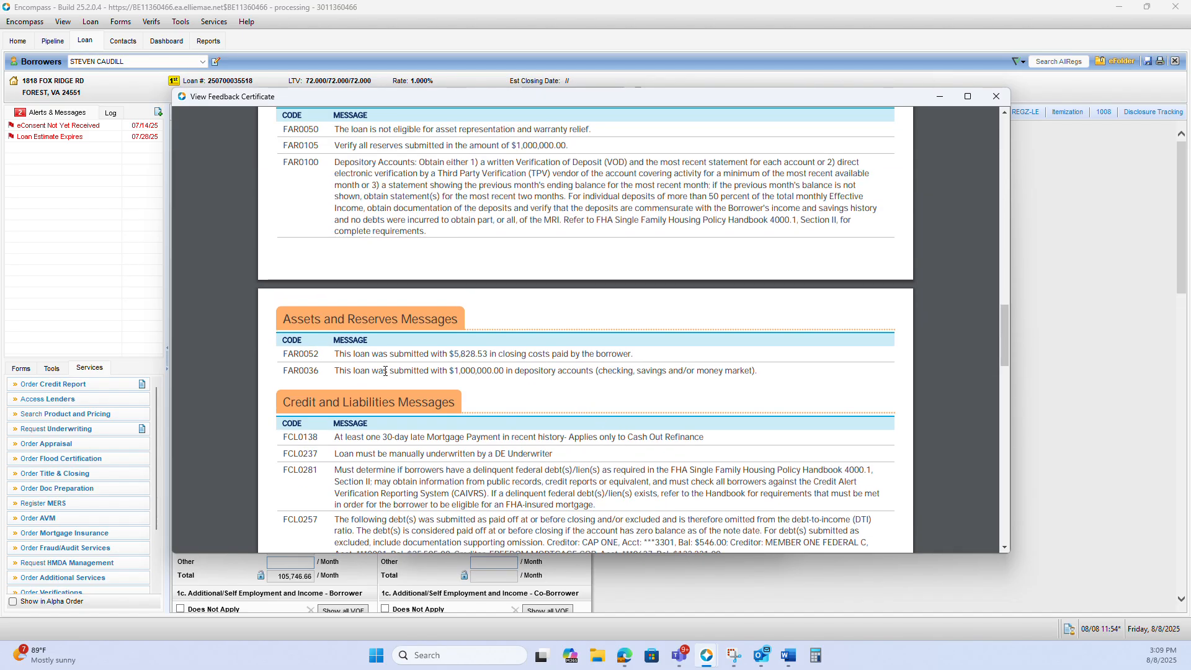
Check the Assets and Reserves message on submitted depository accounts, and return to the certificate's assessment summary
left_click_drag(379, 371, 683, 374)
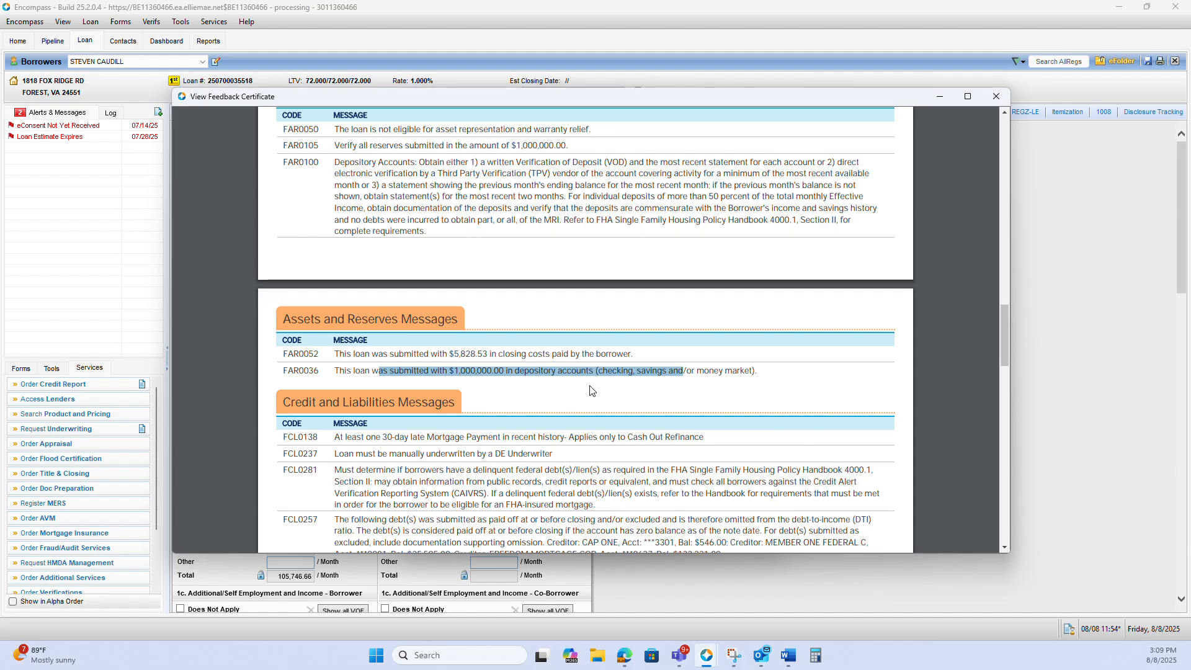
left_click(413, 368)
left_click_drag(419, 368, 542, 366)
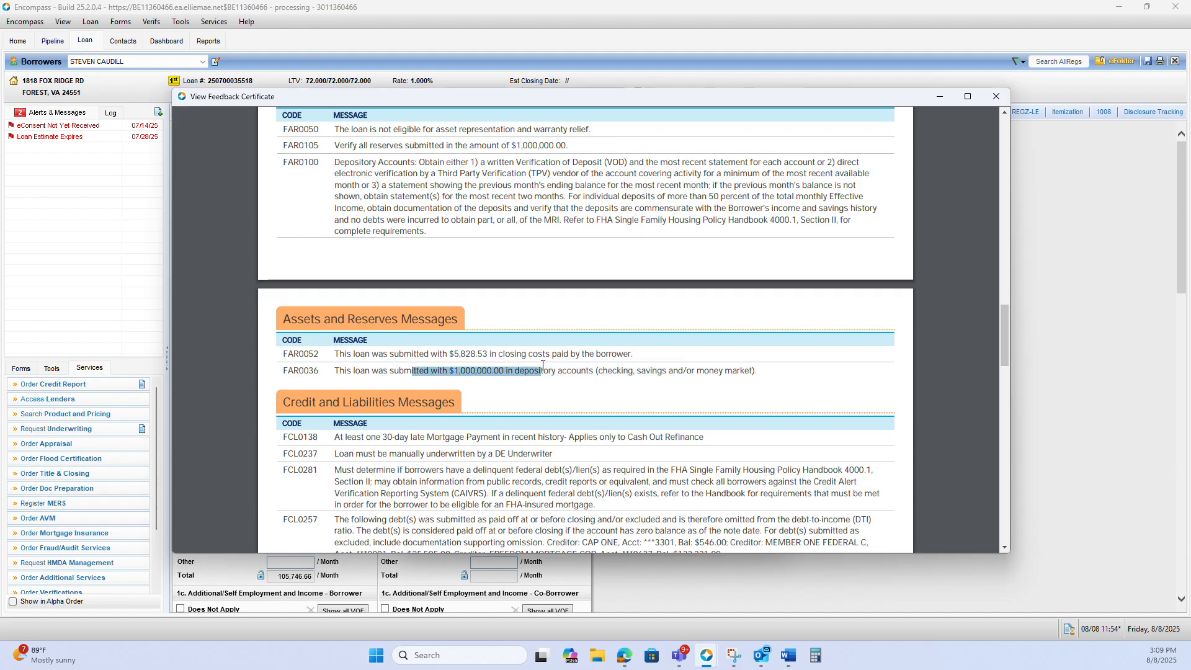
left_click(441, 369)
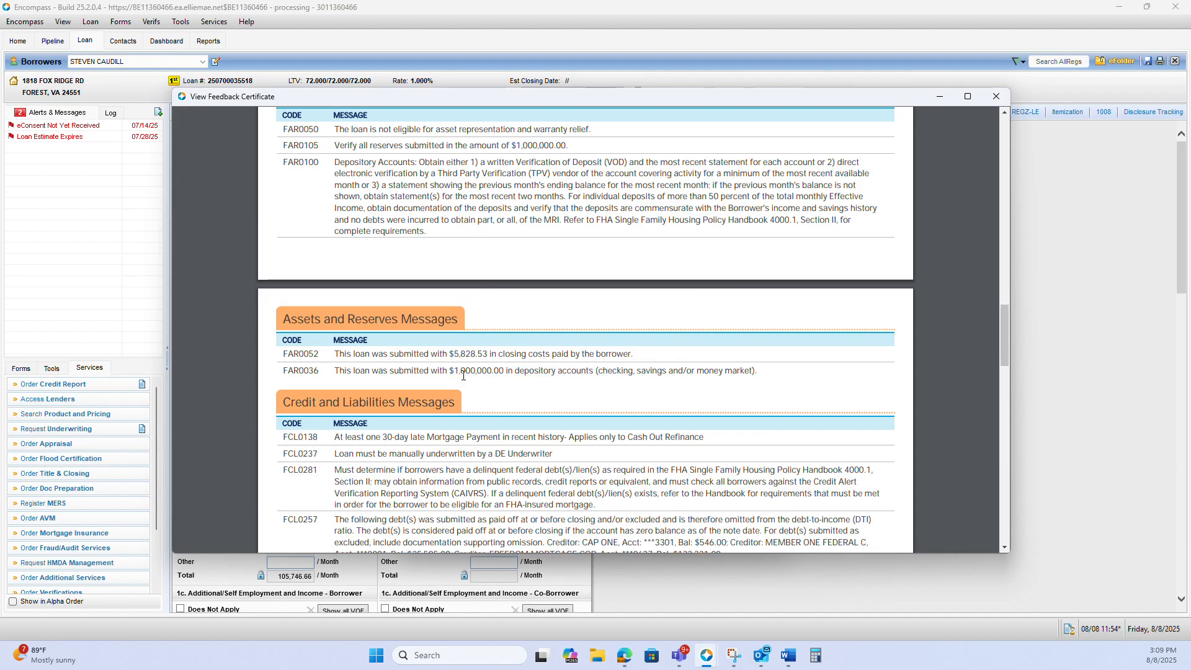
scroll(522, 400, "up", 10)
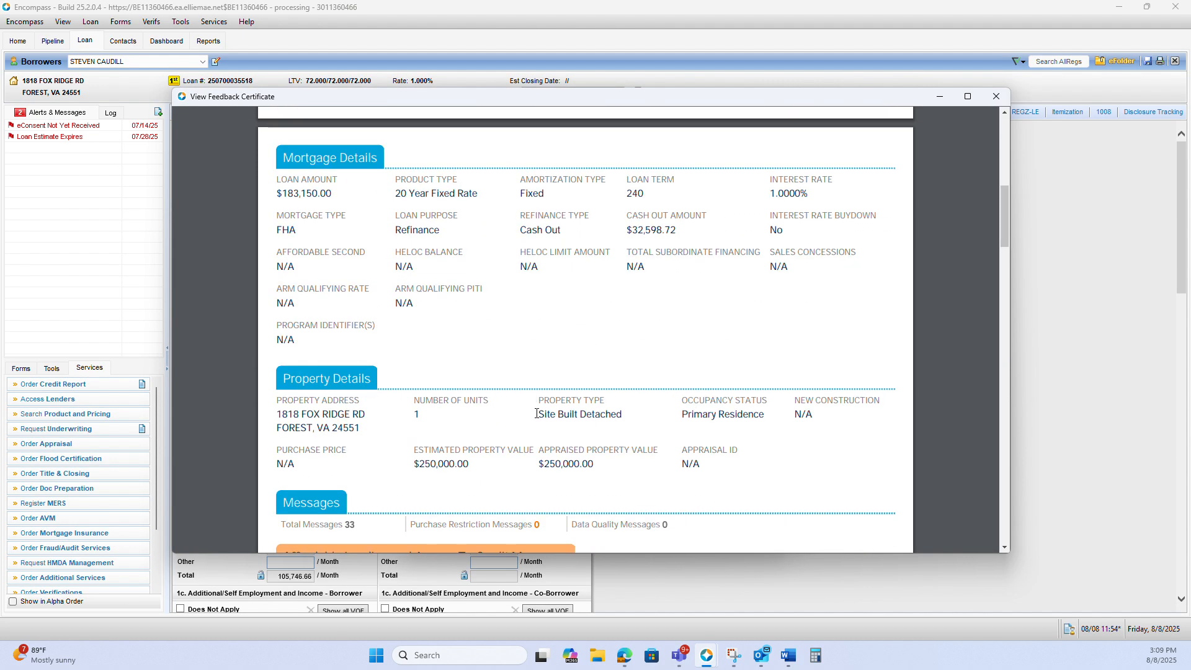
scroll(537, 413, "up", 10)
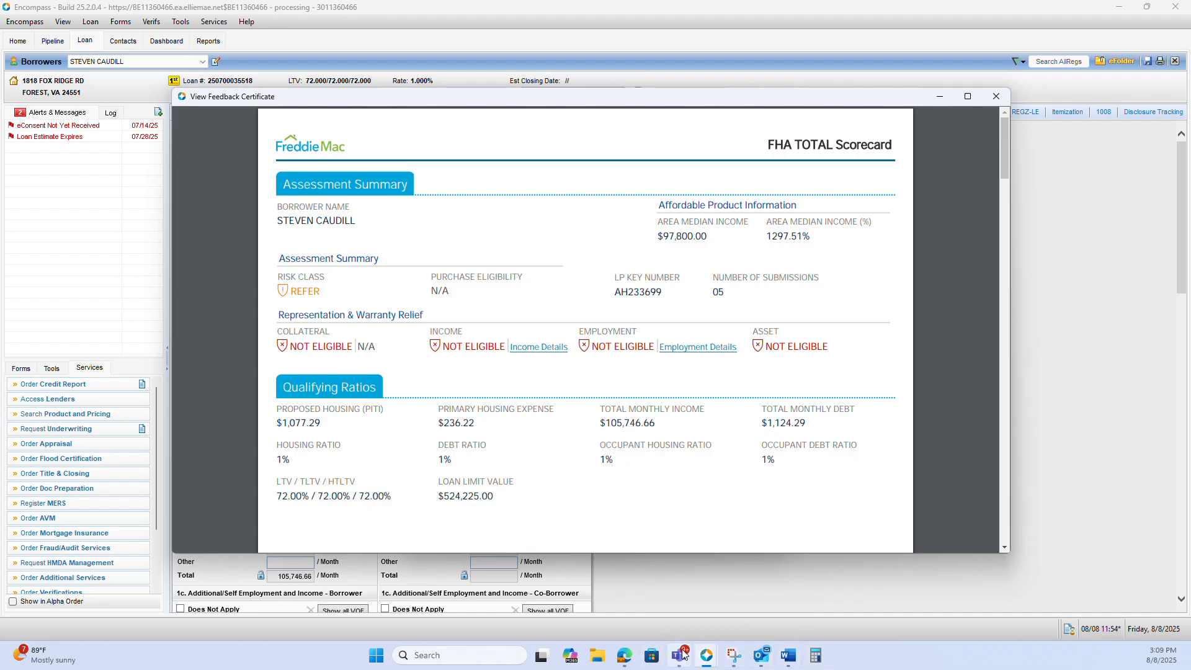
Switch to the loan's Salesforce page in Edge and open the credit report PDF from Cloud Files at the tradelines
mouse_move(705, 653)
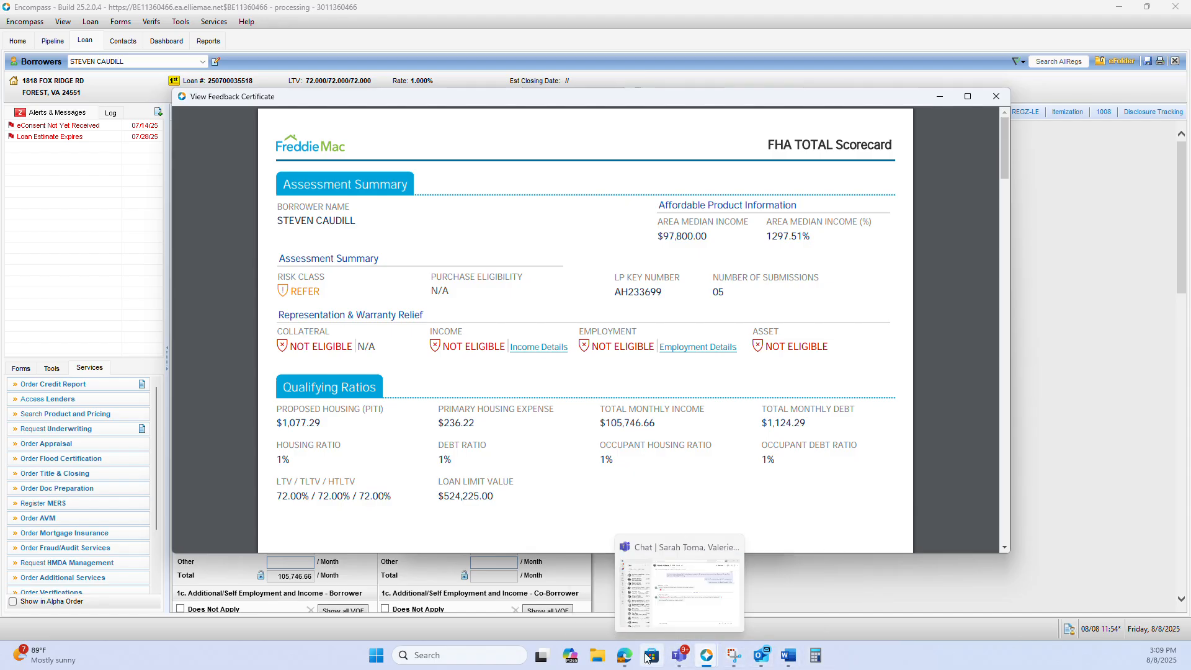
mouse_move(624, 655)
left_click(649, 601)
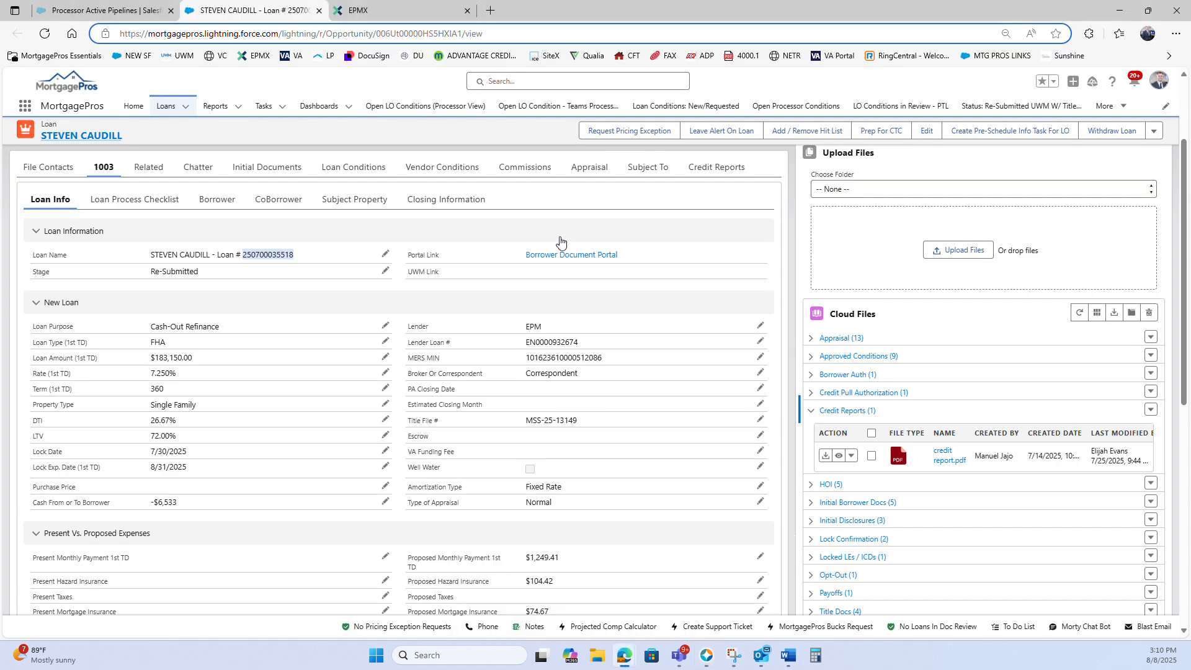
left_click(838, 459)
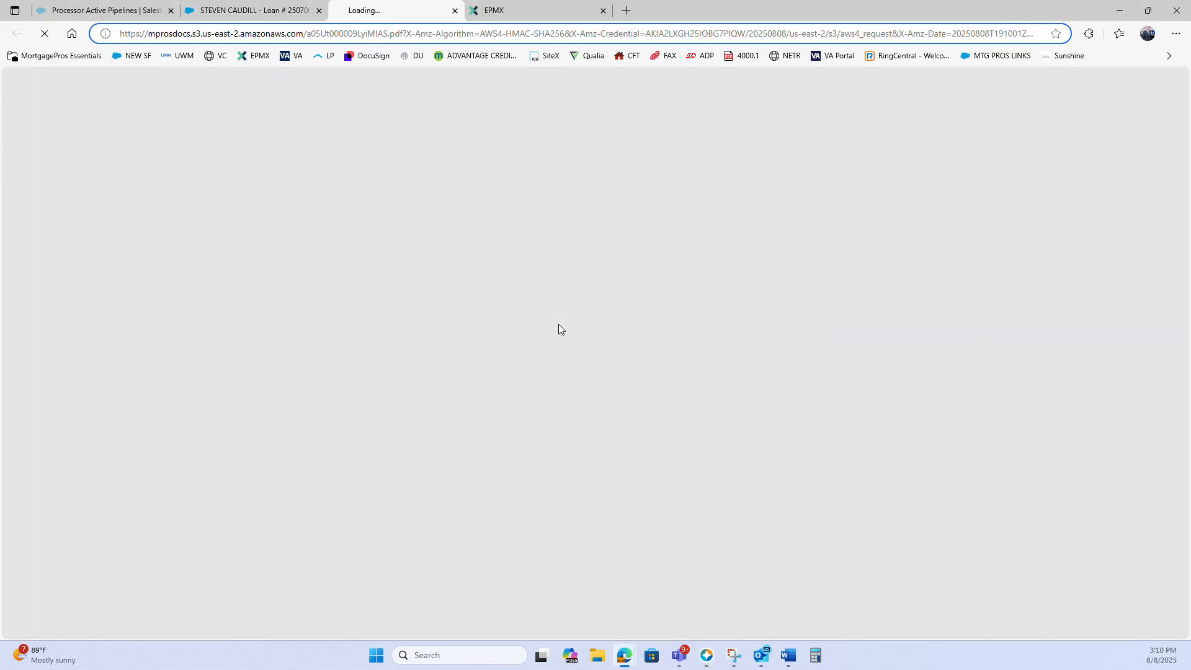
scroll(584, 329, "down", 5)
scroll(585, 336, "down", 15)
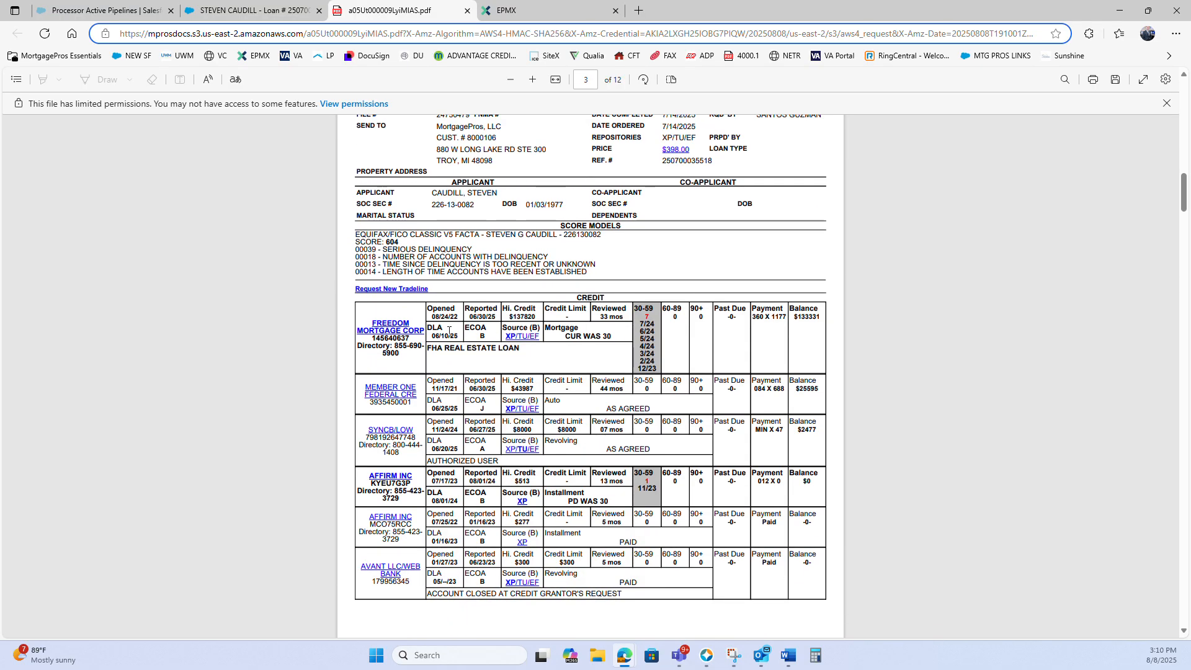
Examine the Freedom Mortgage tradeline's last activity date, FHA loan remark and 30-59 day late payment dates
left_click_drag(433, 336, 460, 336)
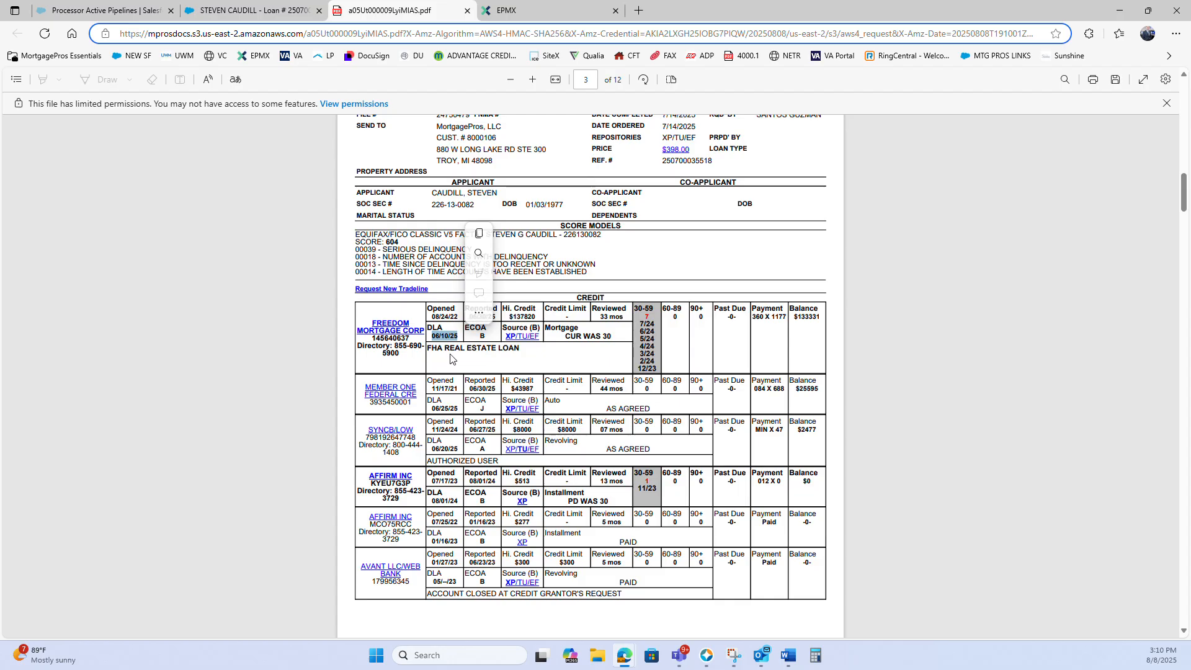
left_click_drag(640, 322, 643, 332)
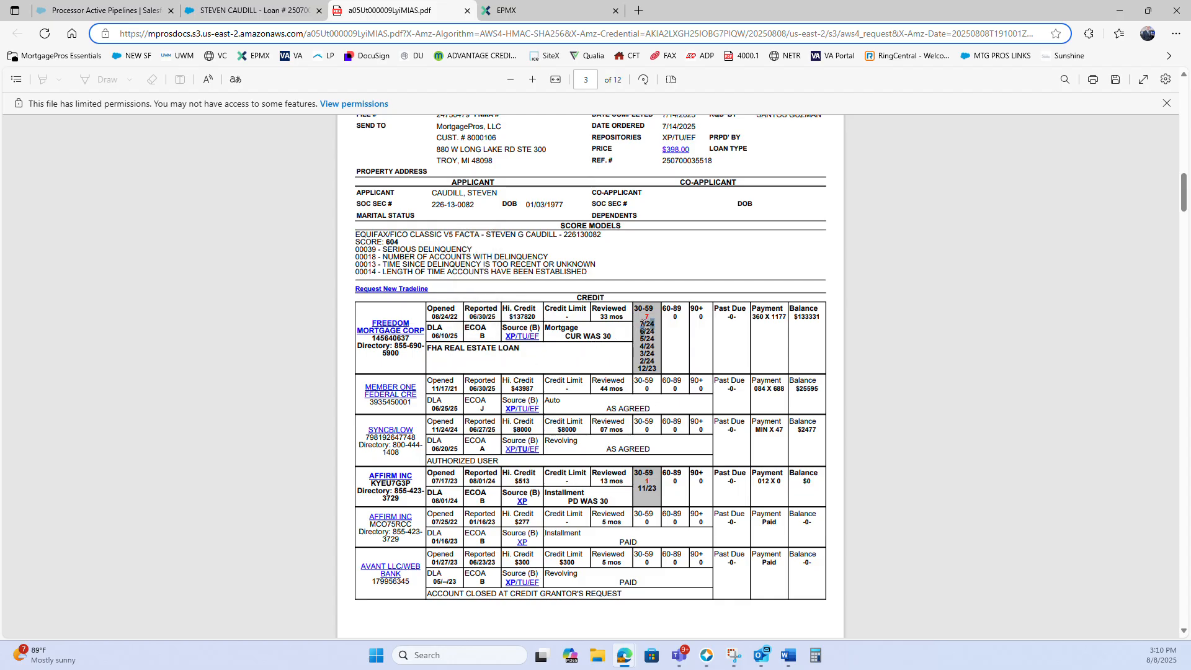
left_click(573, 355)
mouse_move(521, 348)
left_mouse_down()
mouse_move(413, 347)
mouse_move(520, 351)
left_mouse_up()
left_click(426, 351)
left_click(520, 352)
scroll(577, 355, "down", 1)
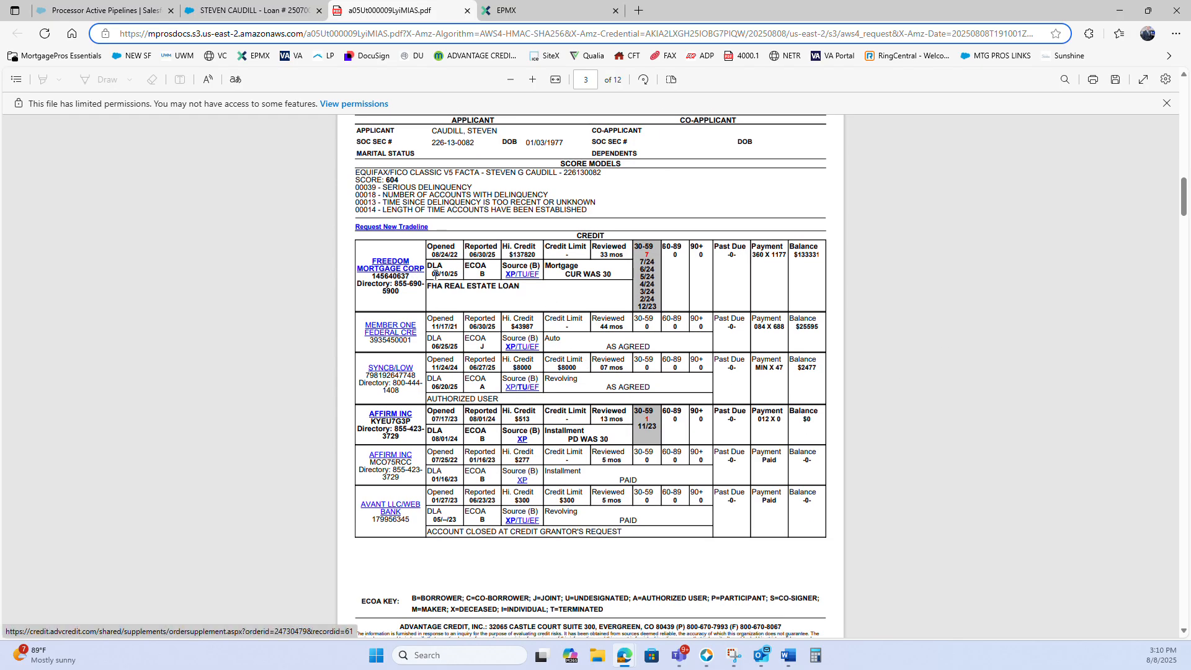
left_click_drag(431, 276, 467, 274)
scroll(562, 311, "down", 2)
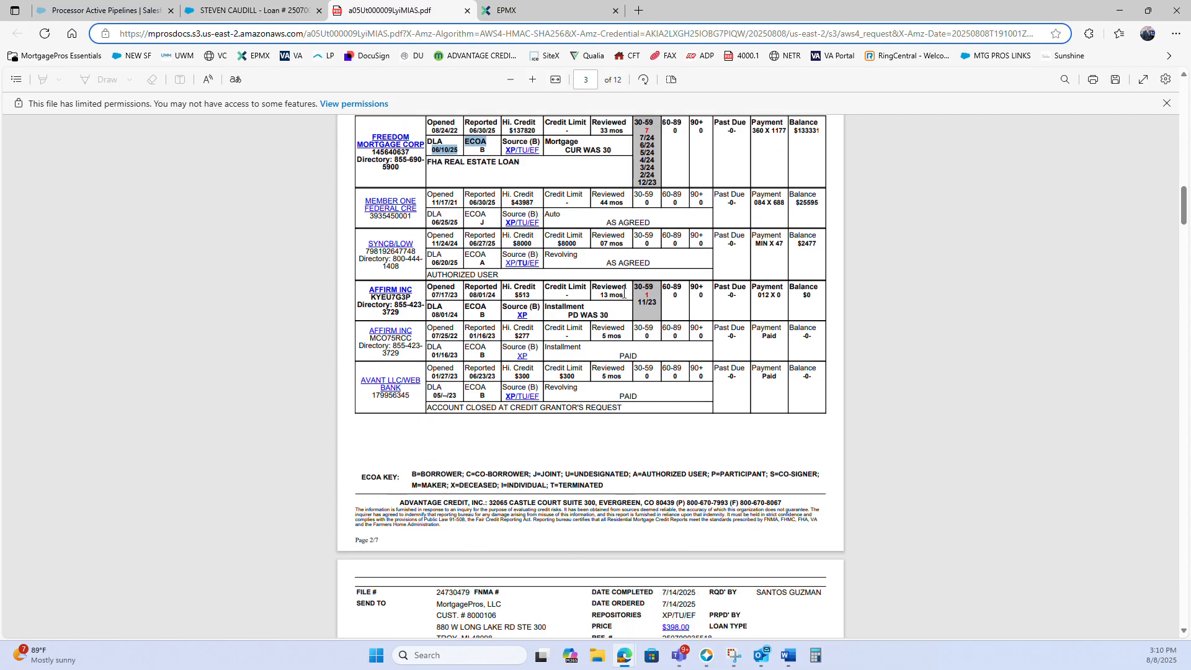
scroll(623, 294, "up", 2)
left_click_drag(640, 260, 657, 310)
left_click(610, 302)
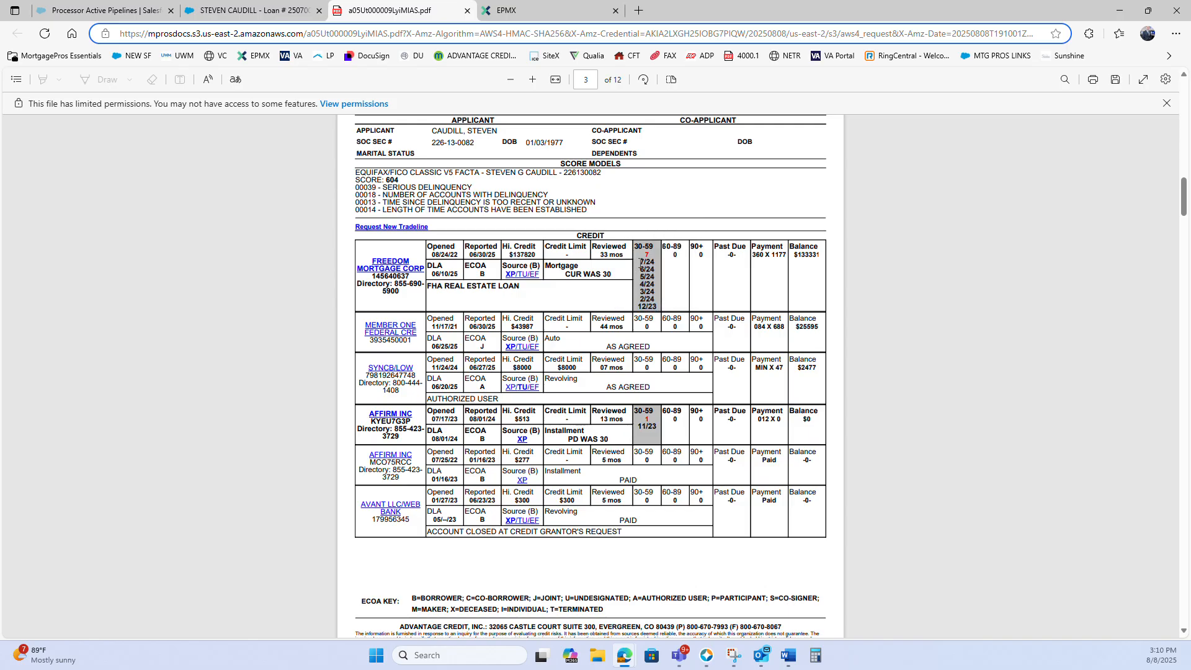
left_click_drag(641, 262, 656, 308)
Check the first Affirm installment account's late payment date, payment and balance
left_click_drag(635, 426, 652, 424)
scroll(621, 397, "down", 1)
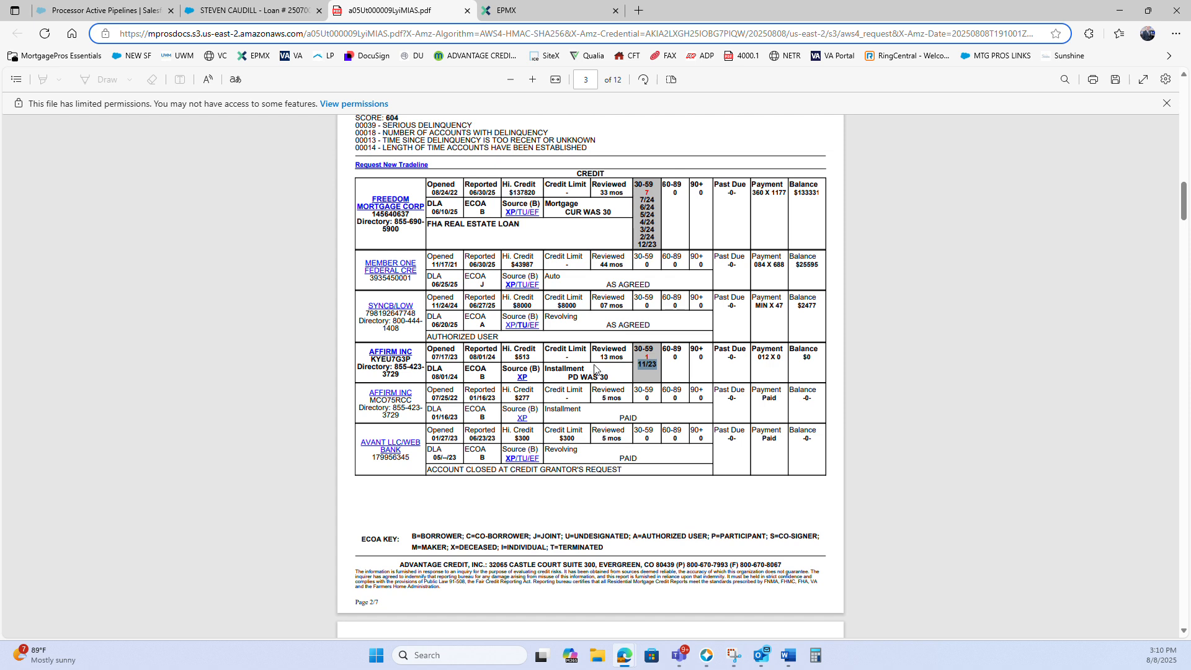
left_click_drag(808, 354, 759, 360)
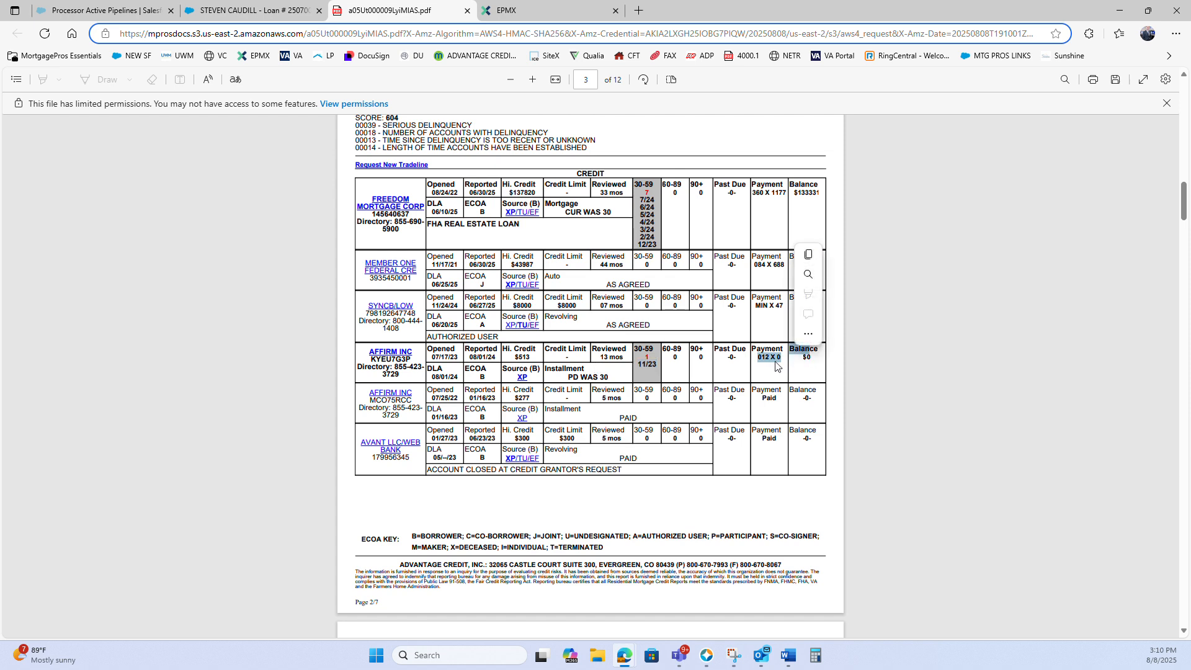
scroll(602, 397, "down", 2)
left_click(600, 397)
Review the late payment columns of the Cap One and FB&T/Mercury collection accounts in the credit report
scroll(593, 385, "down", 4)
scroll(593, 383, "down", 15)
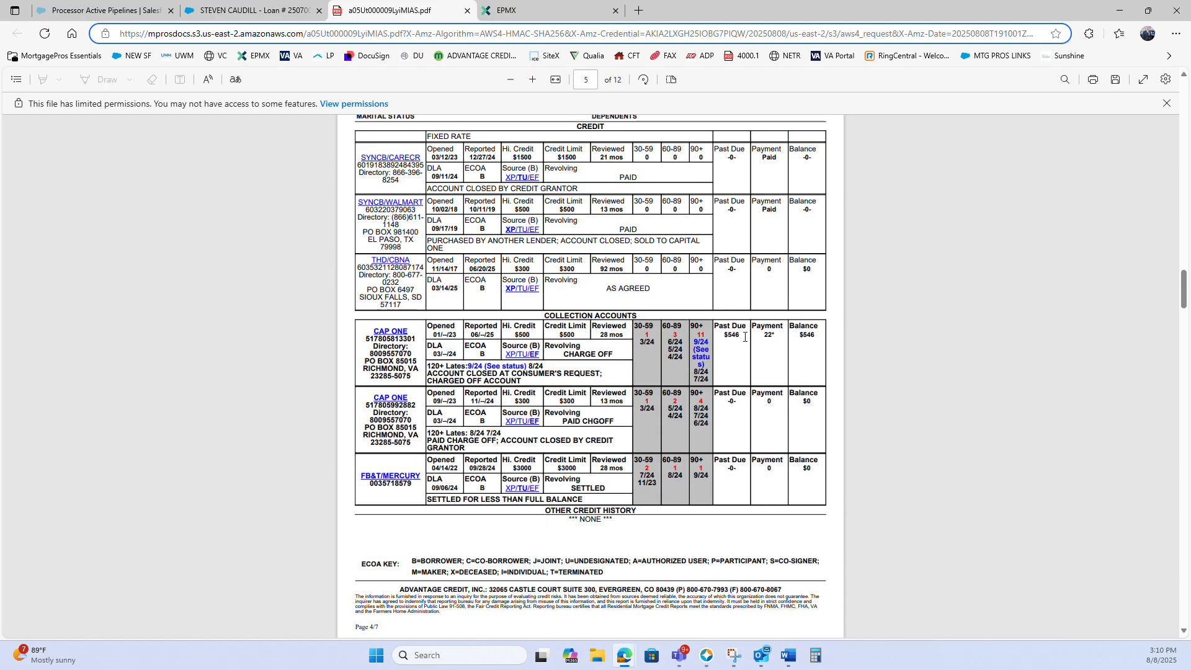
left_click_drag(642, 343, 708, 427)
left_click(649, 408)
left_click(686, 436)
left_click_drag(643, 478, 705, 481)
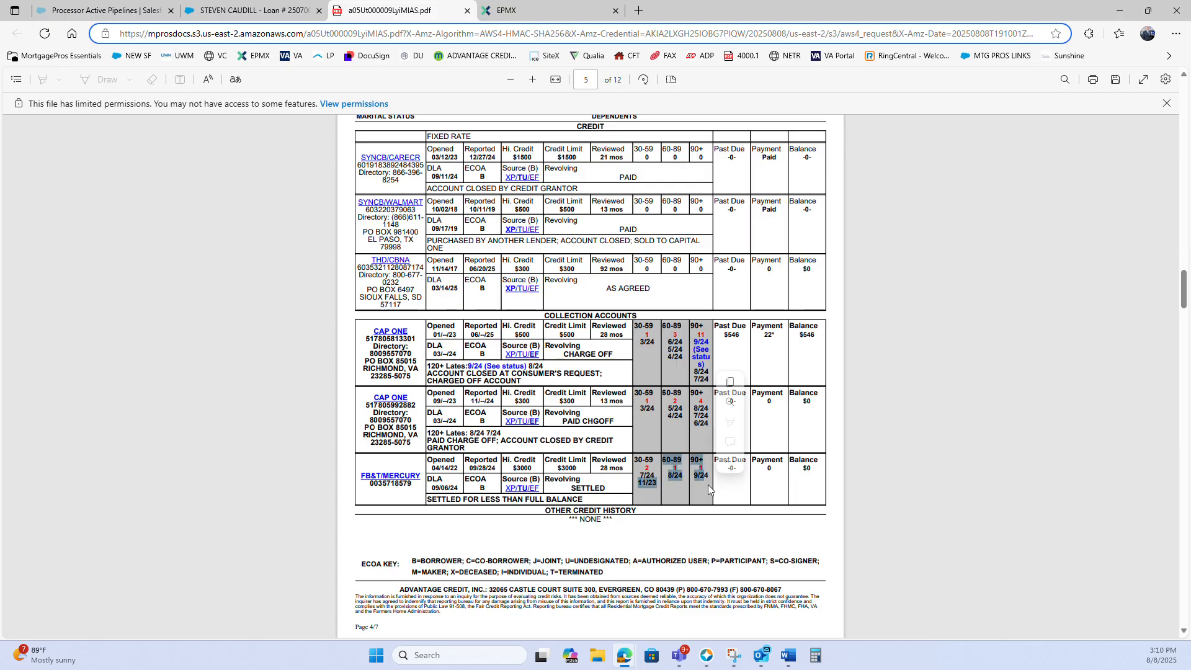
Read the first Cap One account's 120+ day late and charge-off remarks under the Collection Accounts heading
left_click(607, 378)
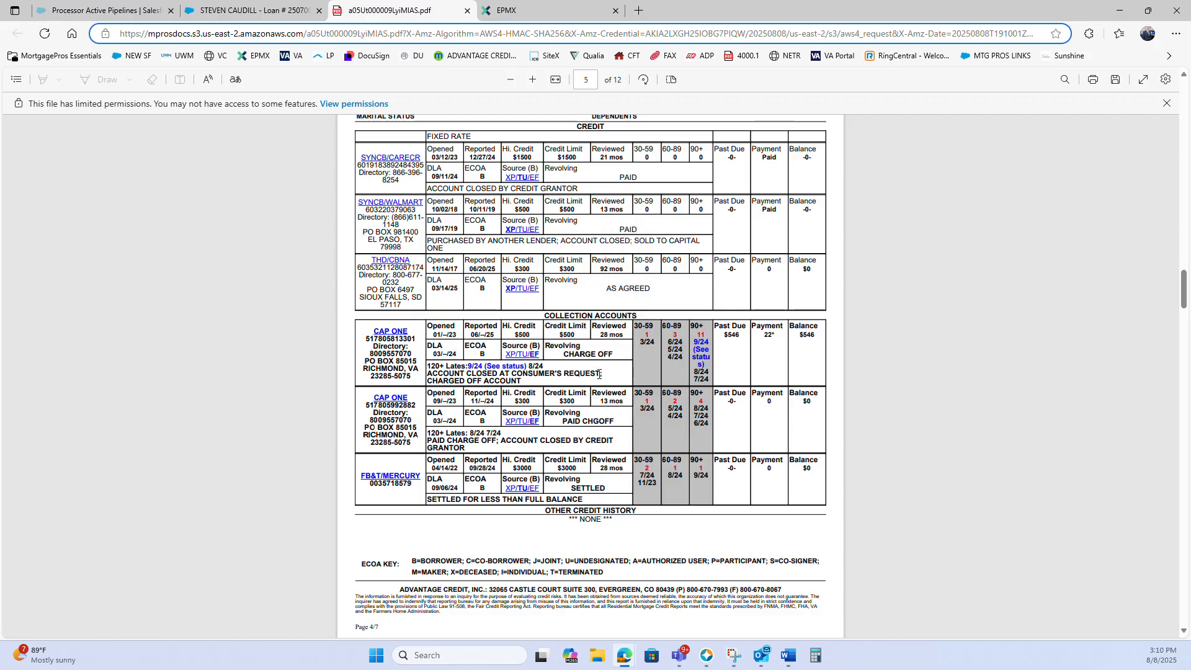
left_click_drag(599, 374, 428, 379)
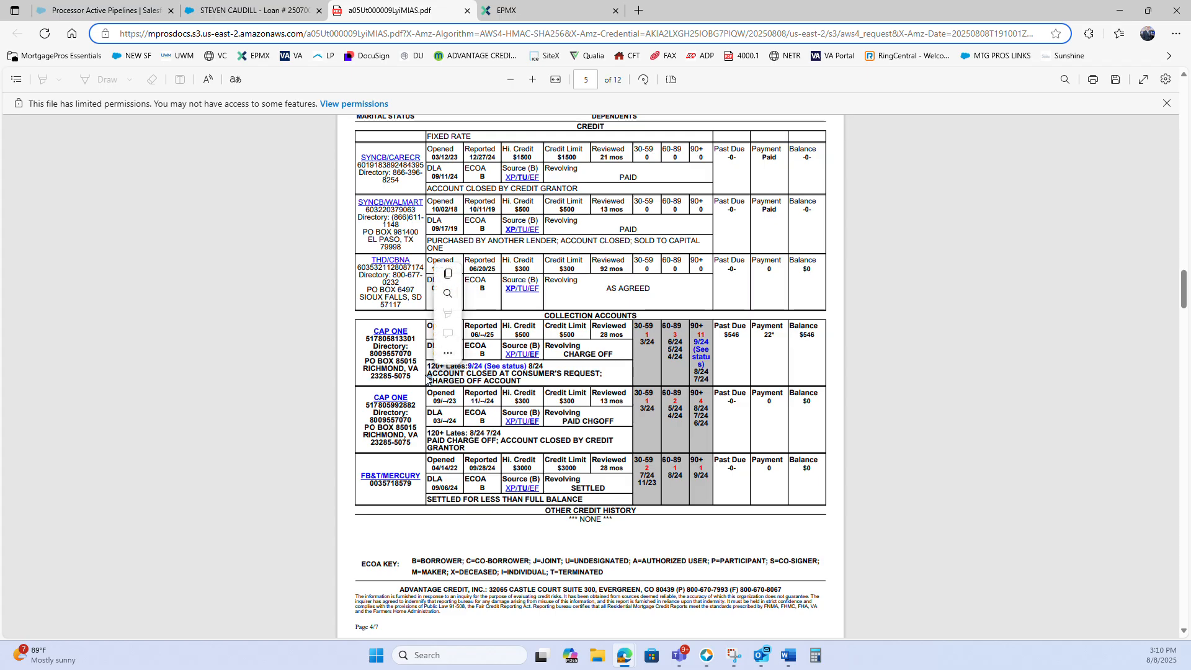
double_click(431, 369)
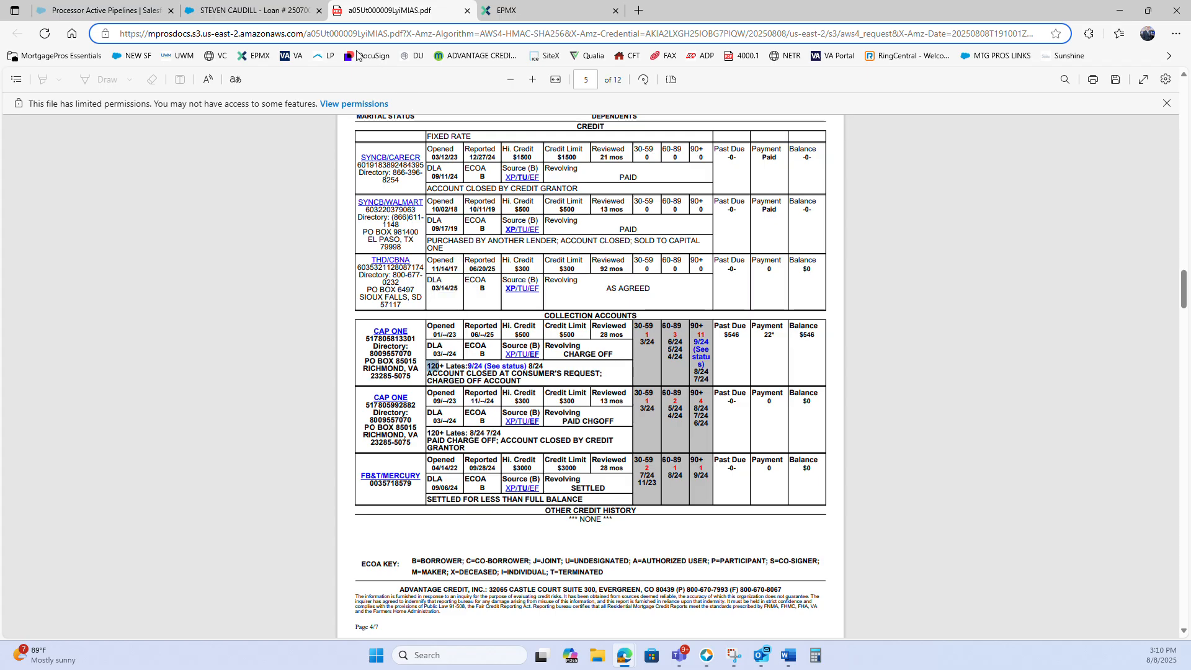
left_click(255, 10)
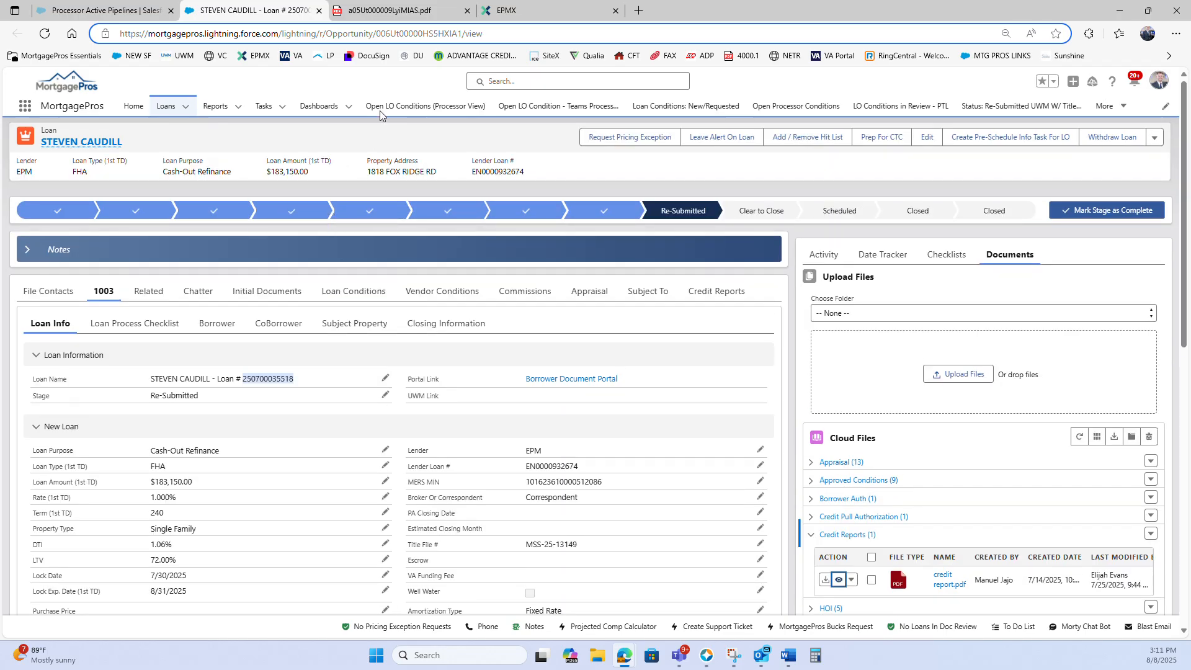
left_click(399, 20)
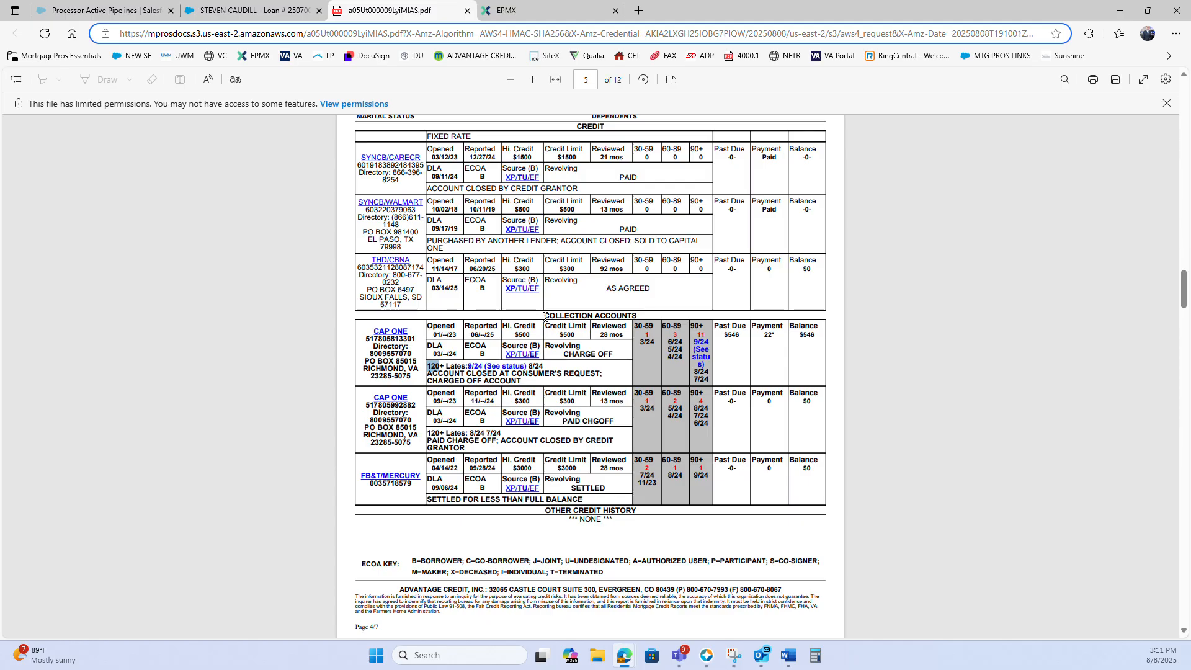
left_click_drag(545, 316, 639, 321)
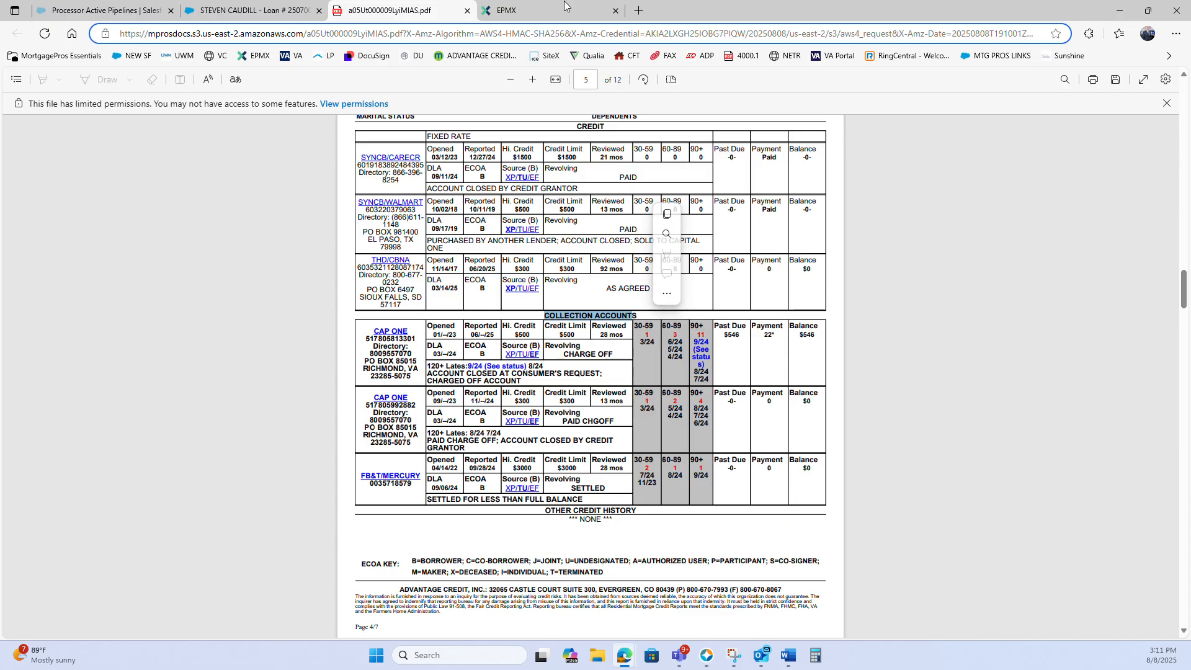
Switch back to Encompass and the Loan Product Advisor request's results list
mouse_move(705, 657)
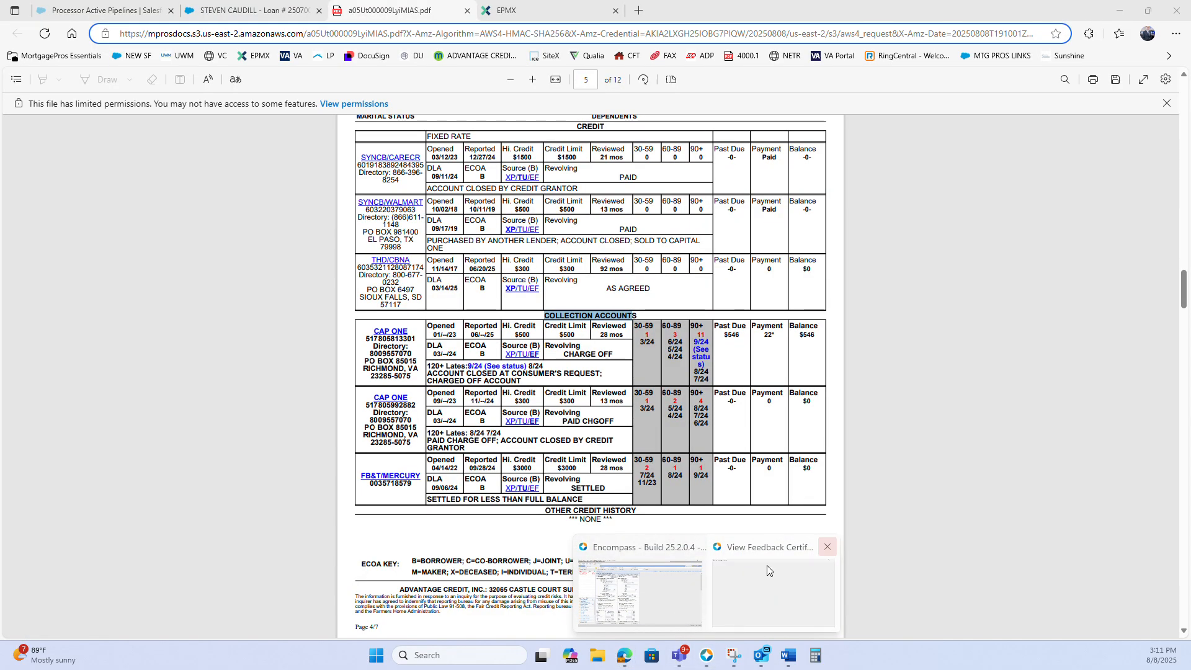
left_click(675, 586)
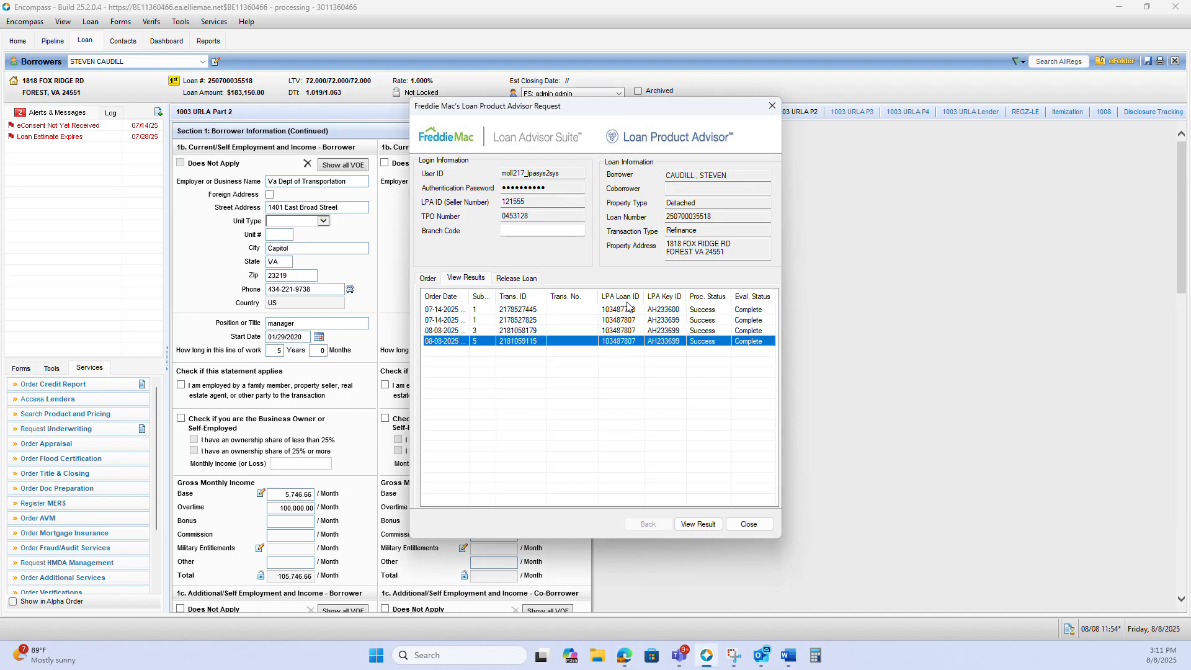
Close the Loan Product Advisor request and clear the borrower's monthly overtime income in 1003 URLA Part 2 of Encompass
left_click(744, 524)
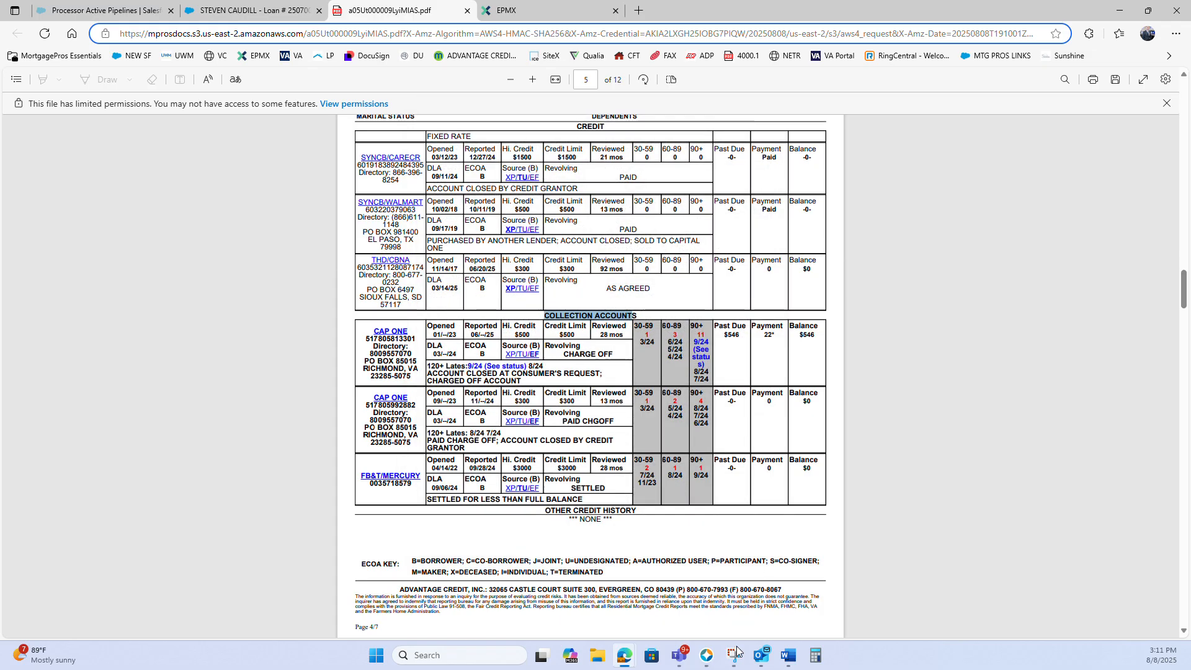
left_click(706, 655)
double_click(275, 514)
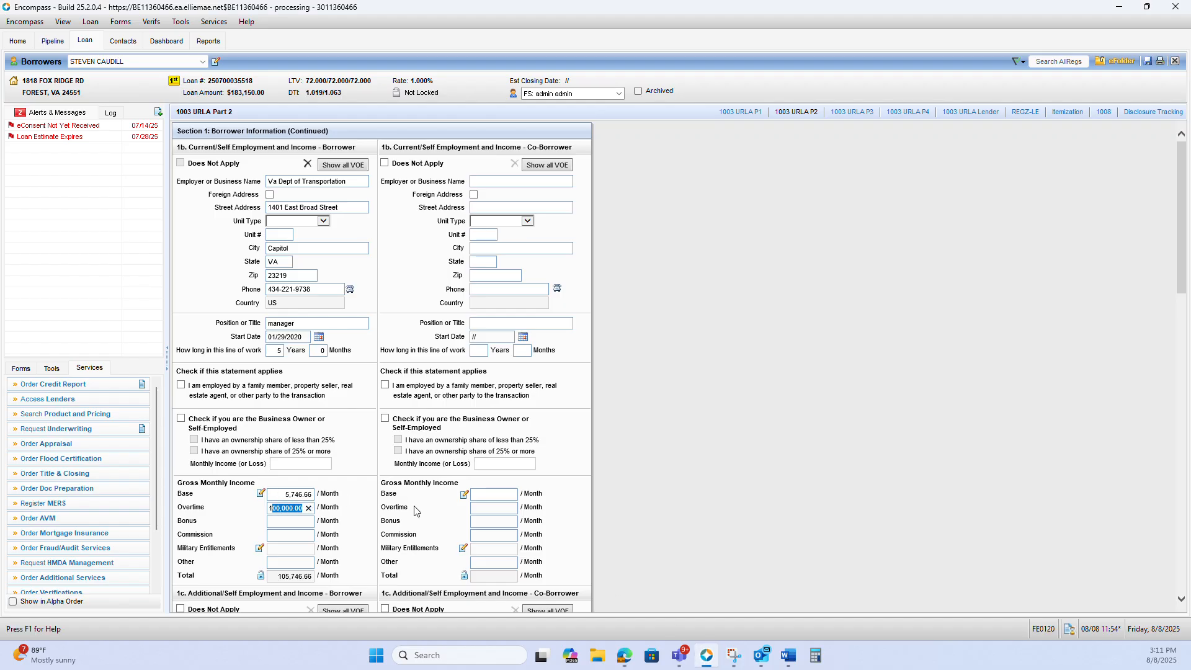
key("BackSpace")
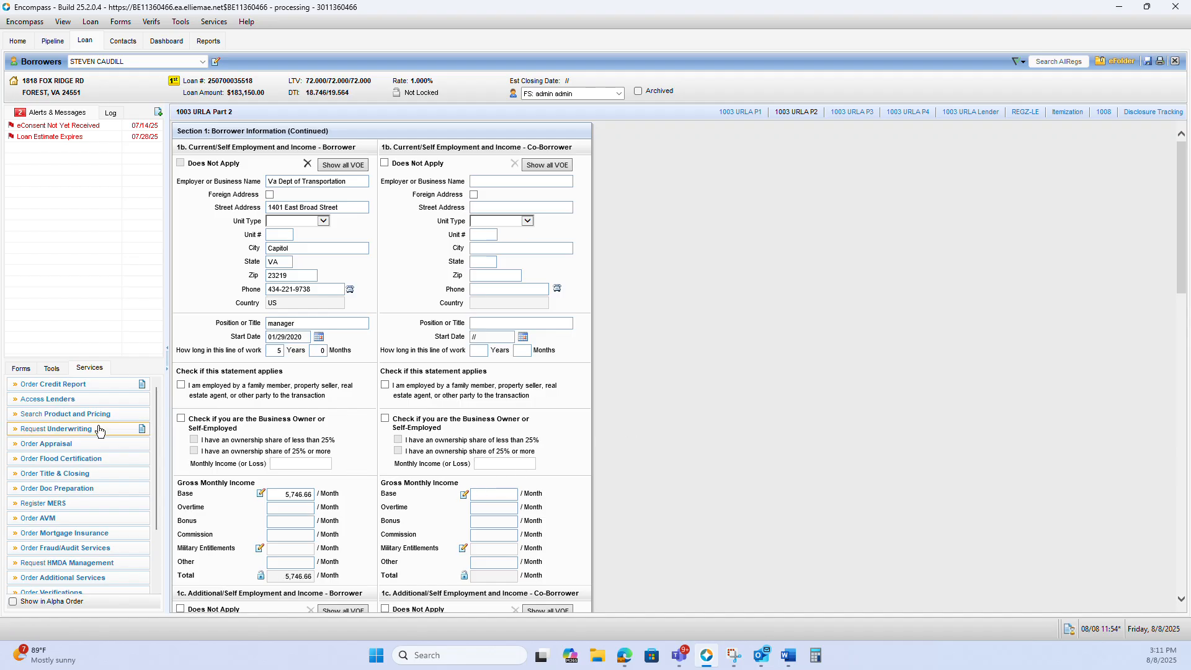
Delete the borrower's checking account record from the assets in 1003 URLA Part 3
left_click(25, 369)
left_click(44, 406)
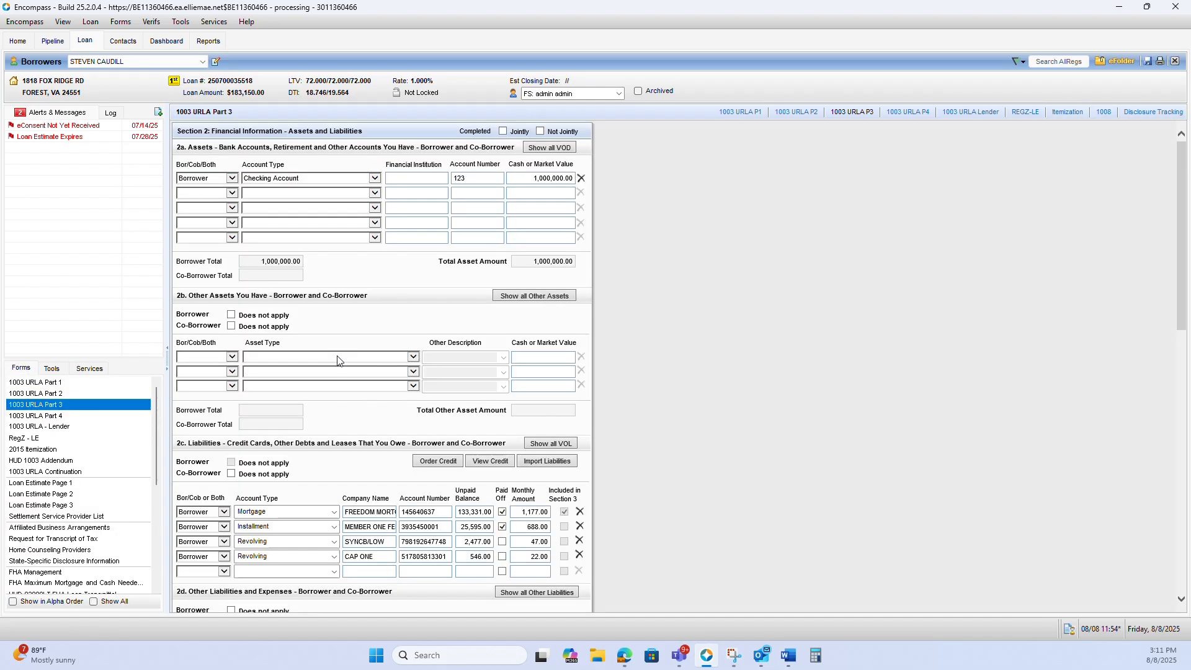
left_click(581, 178)
left_click(625, 370)
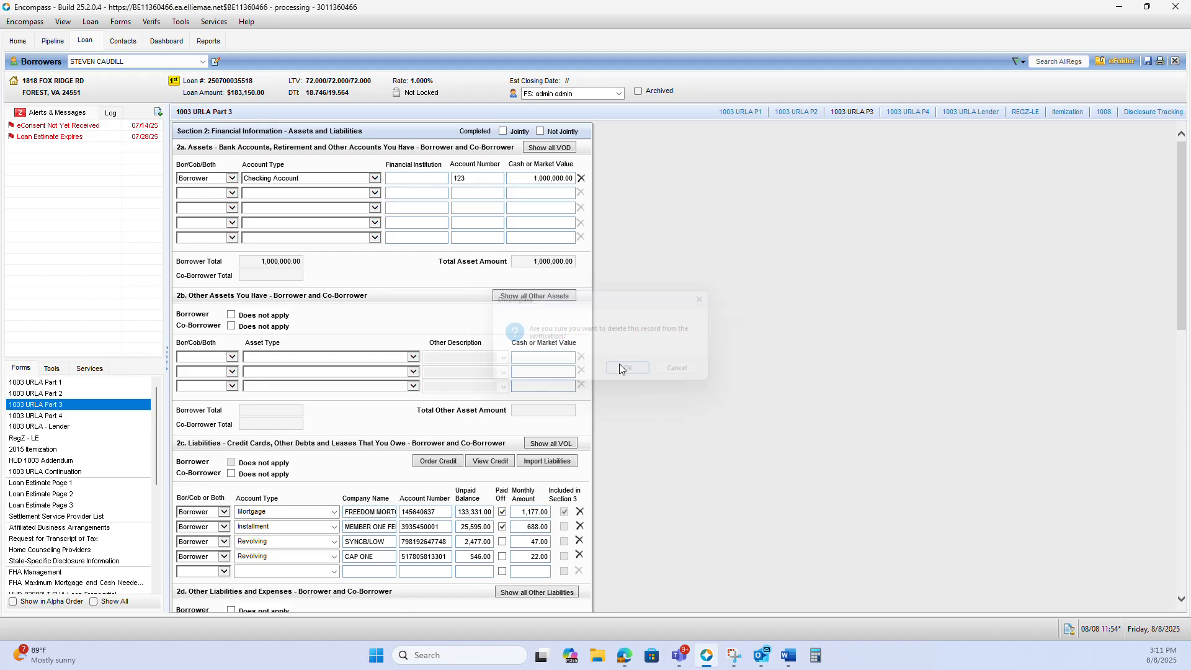
Check the borrower's employment income, other income sources and total income in 1003 URLA Part 2
left_click(89, 369)
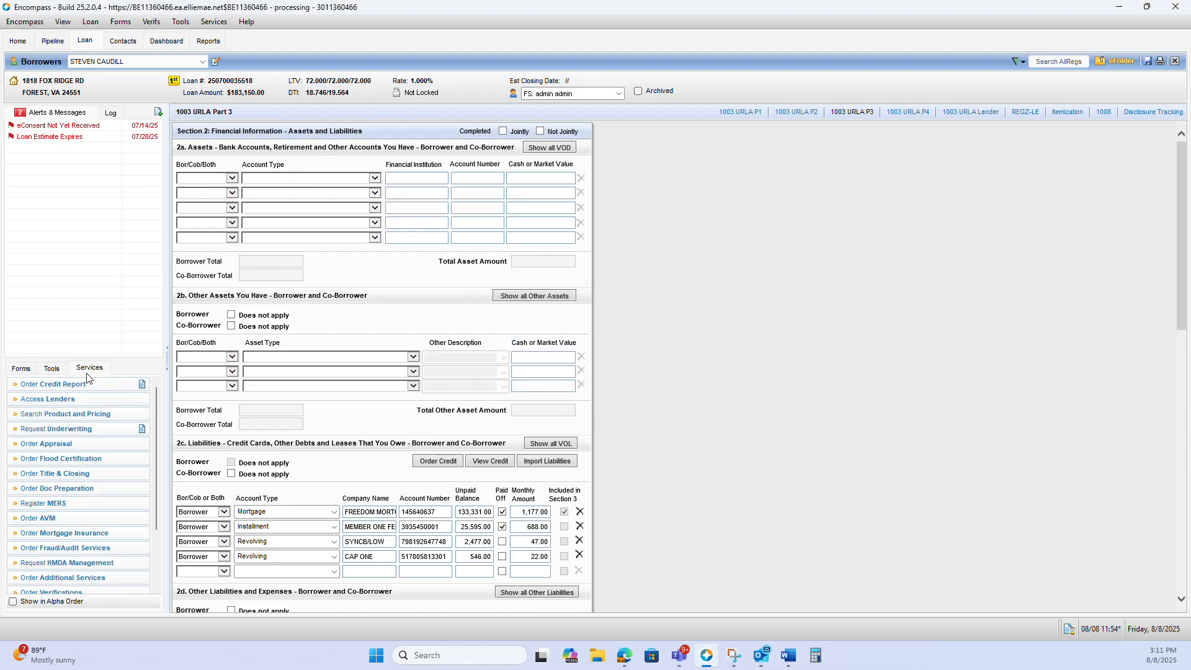
left_click(25, 370)
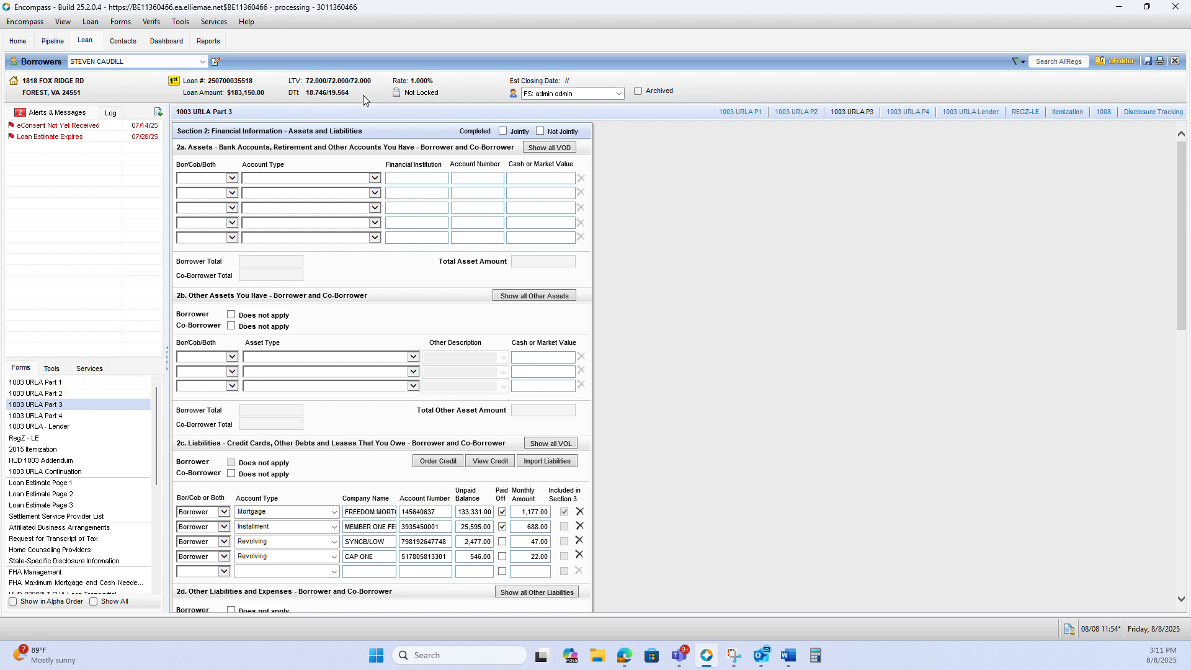
left_click(87, 394)
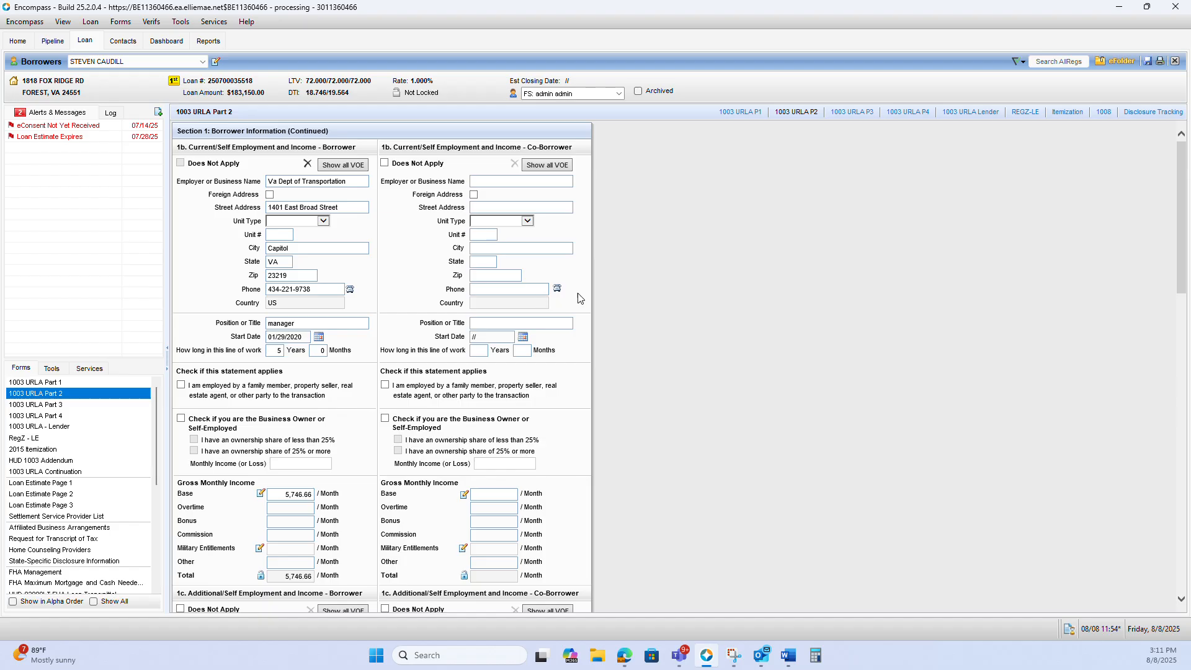
scroll(594, 300, "down", 10)
scroll(602, 303, "down", 3)
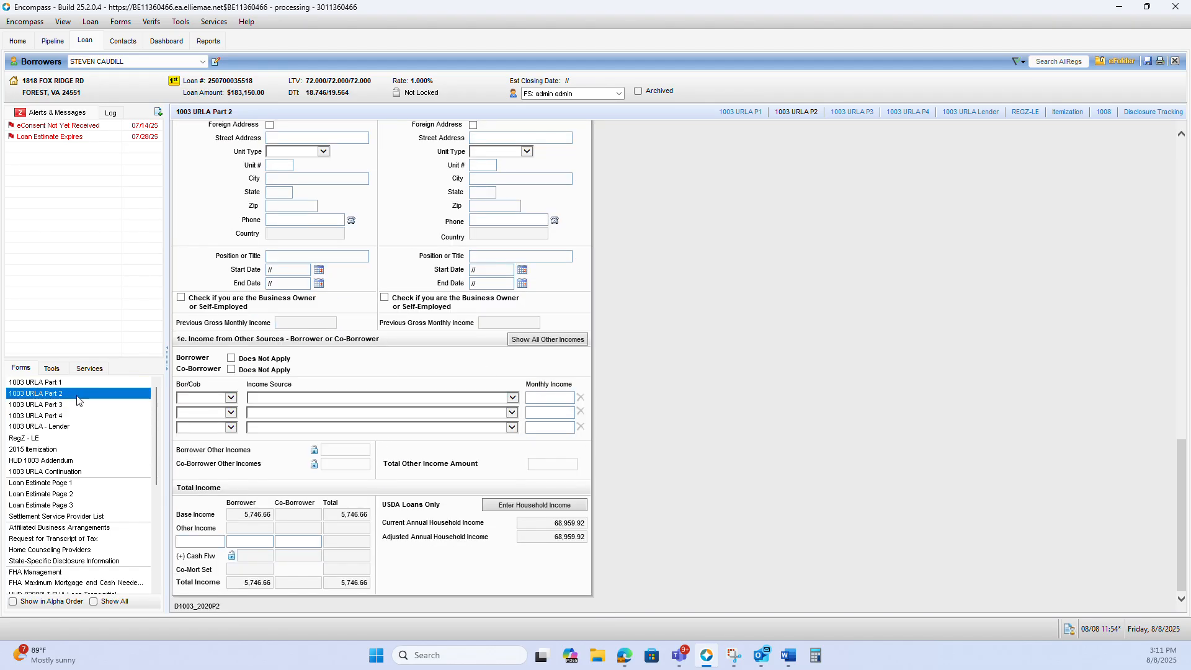
Set both the note rate and the qualifying rate to 7.25% in the loan terms of the 1003 URLA - Lender form
left_click(77, 427)
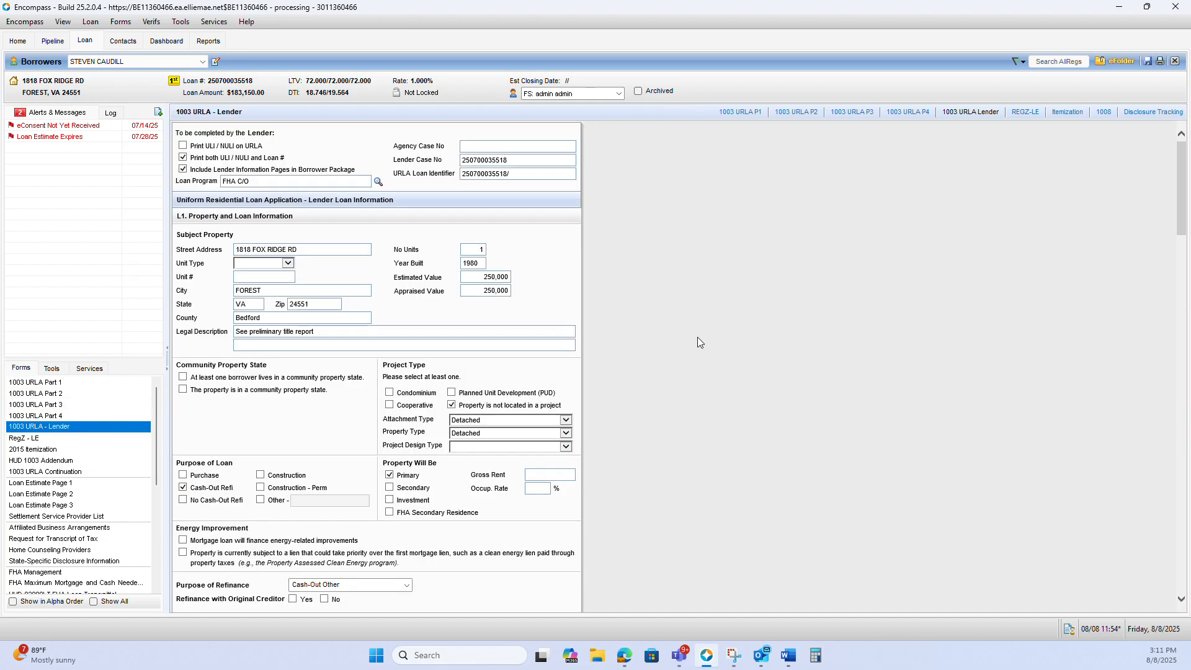
scroll(679, 359, "down", 9)
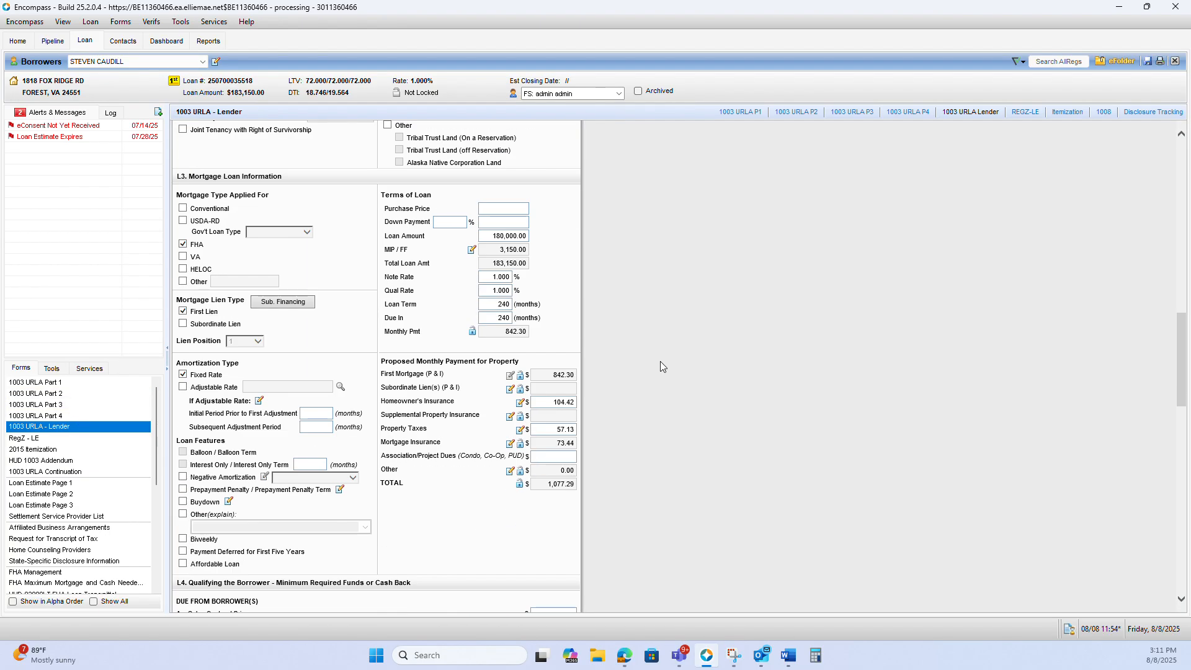
left_click(493, 278)
left_click_drag(493, 278, 616, 280)
type("7.25")
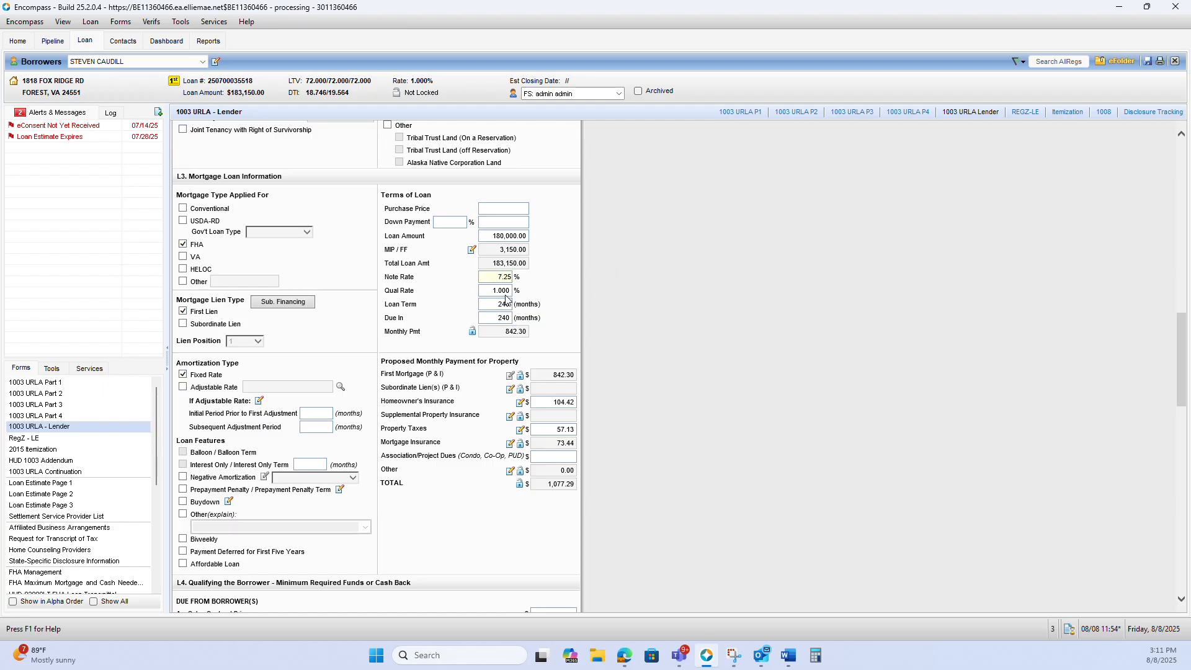
left_click_drag(505, 295, 619, 299)
type("7.25")
left_click(657, 281)
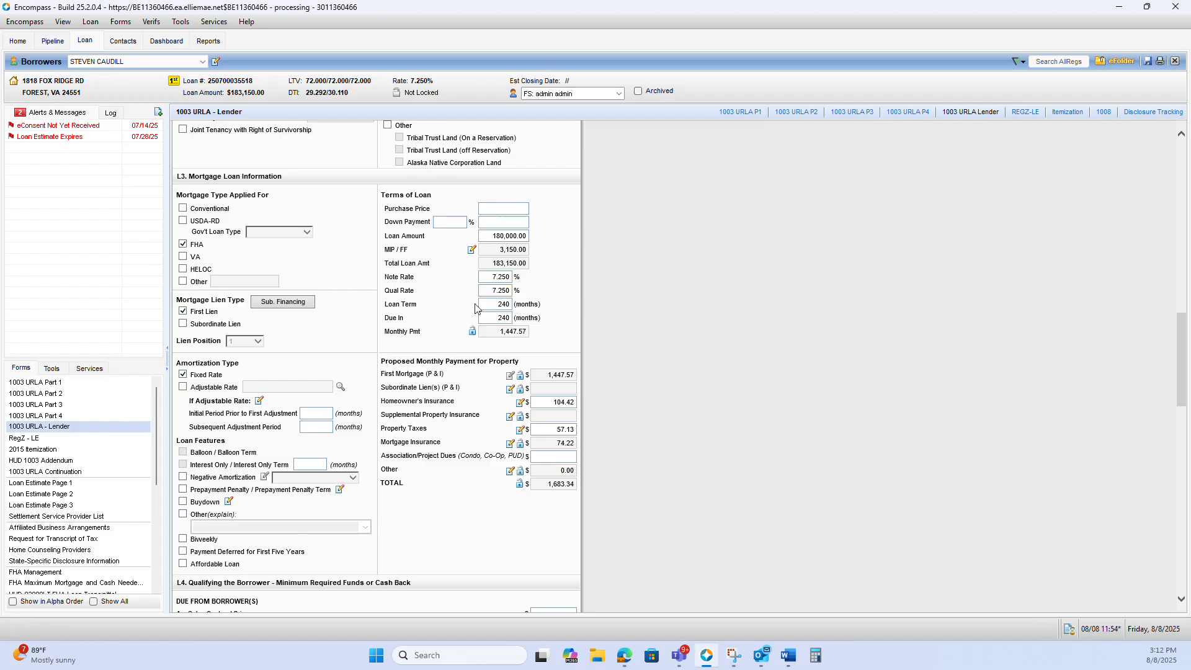
Set the loan term and the due-in period to 360 months each
left_click_drag(490, 304, 541, 312)
type("360")
key("Tab")
type("360")
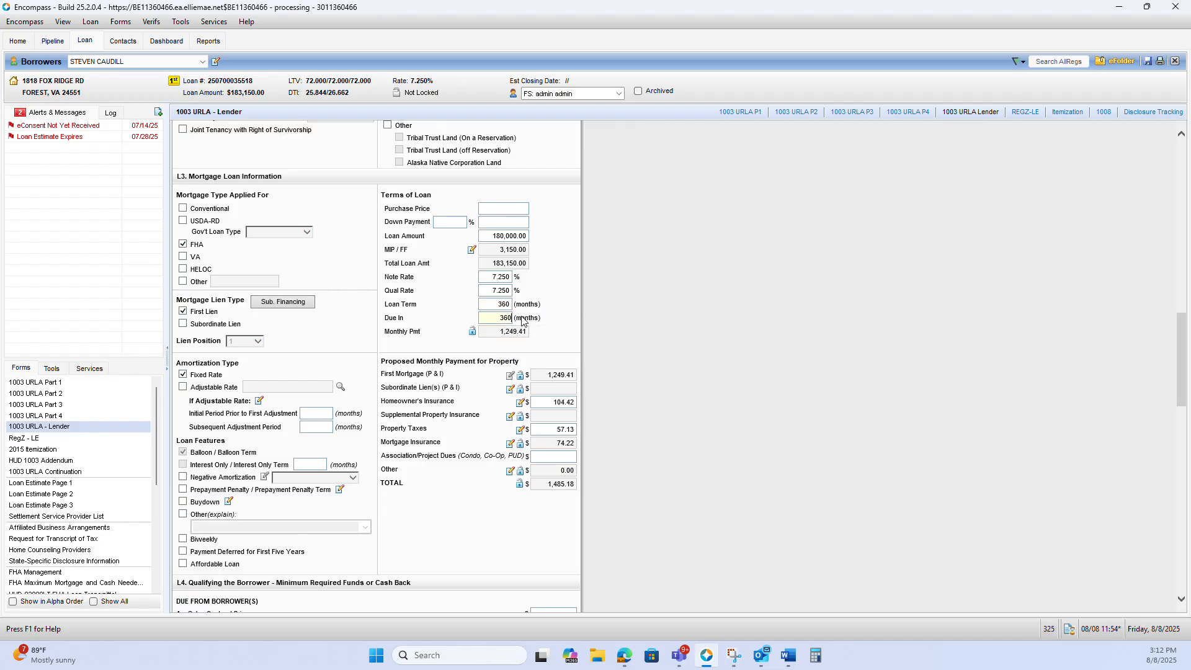
left_click(594, 283)
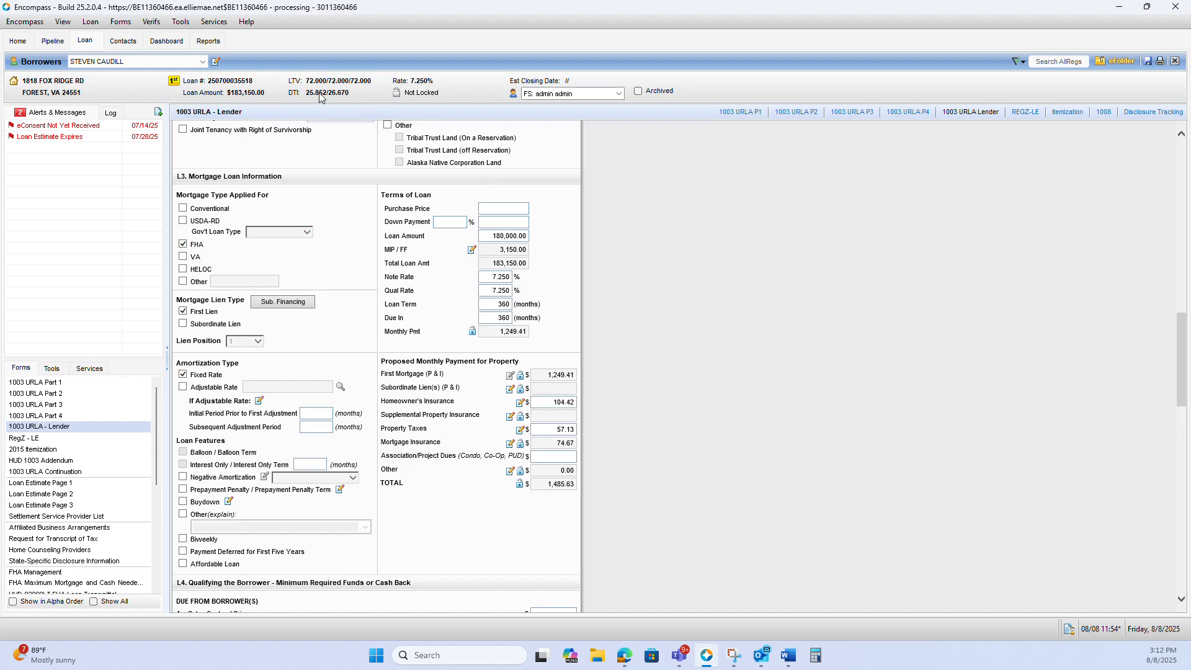